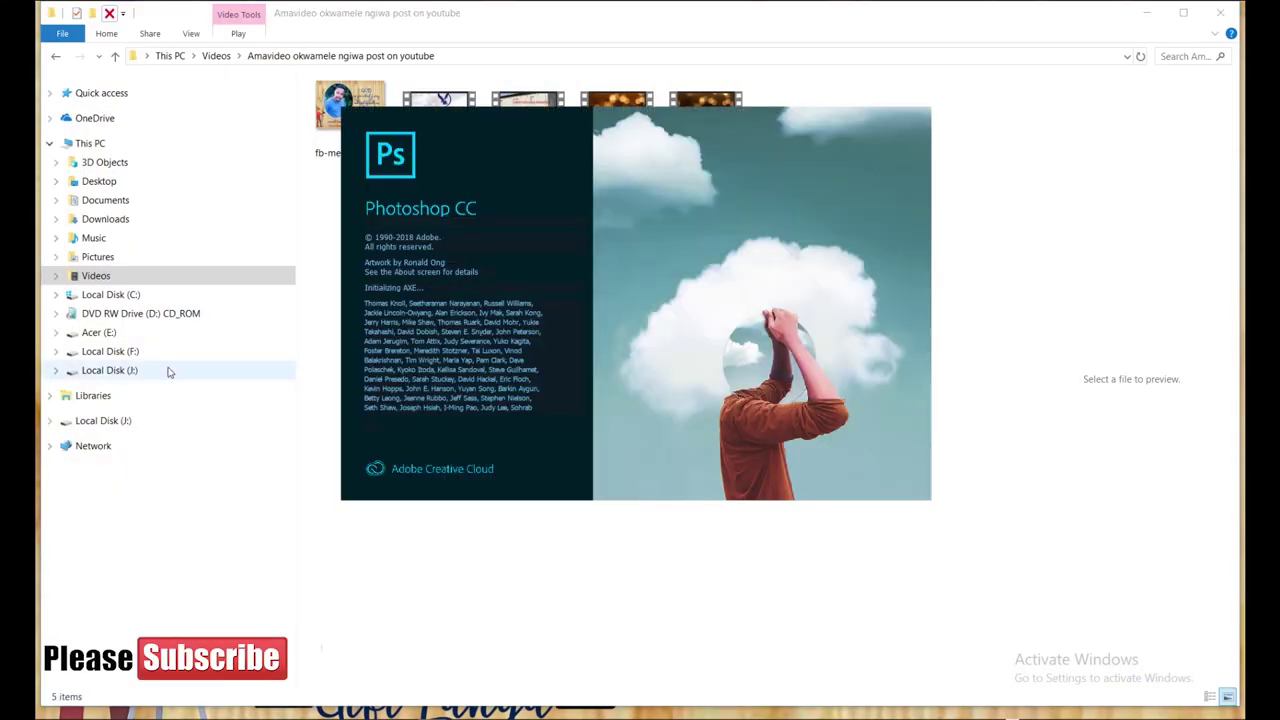
Open the Camera-650 folder inside Day-2 Nyanyadu on Local Disk (J:)
click(110, 370)
click(714, 140)
double_click(714, 140)
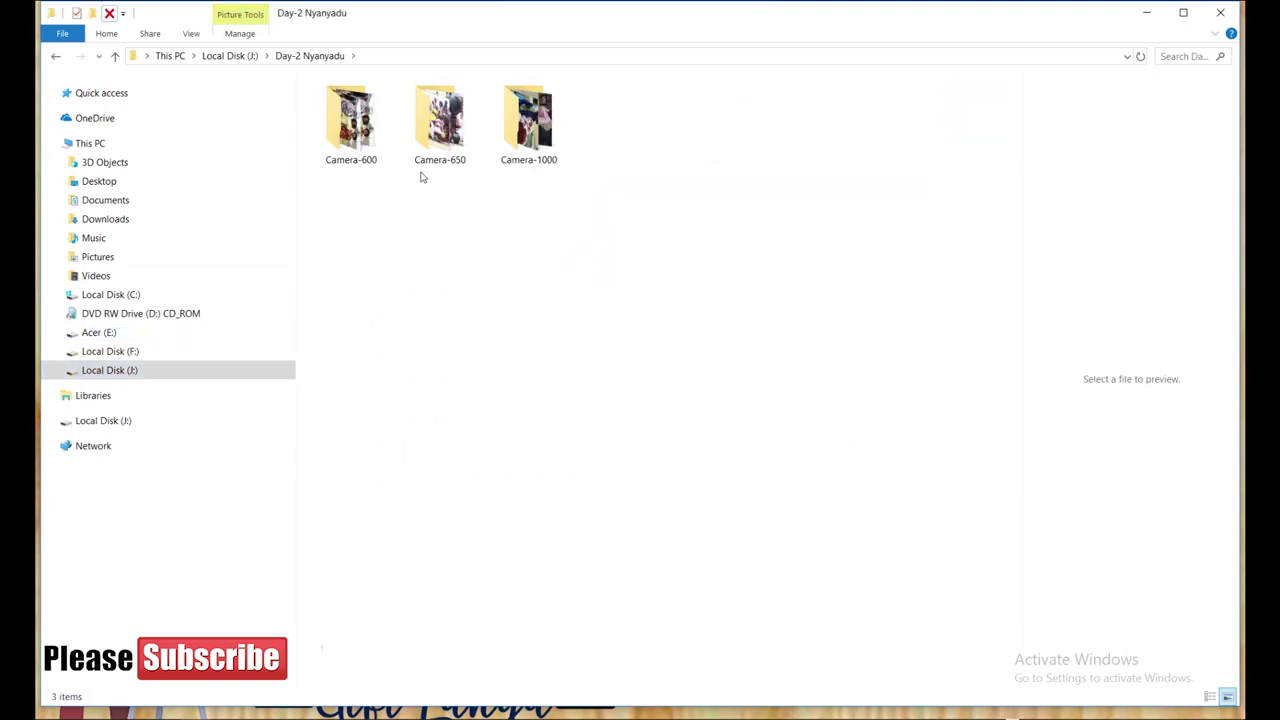
double_click(440, 120)
Switch the folder to large icons and browse through the photo thumbnails
click(191, 33)
click(187, 57)
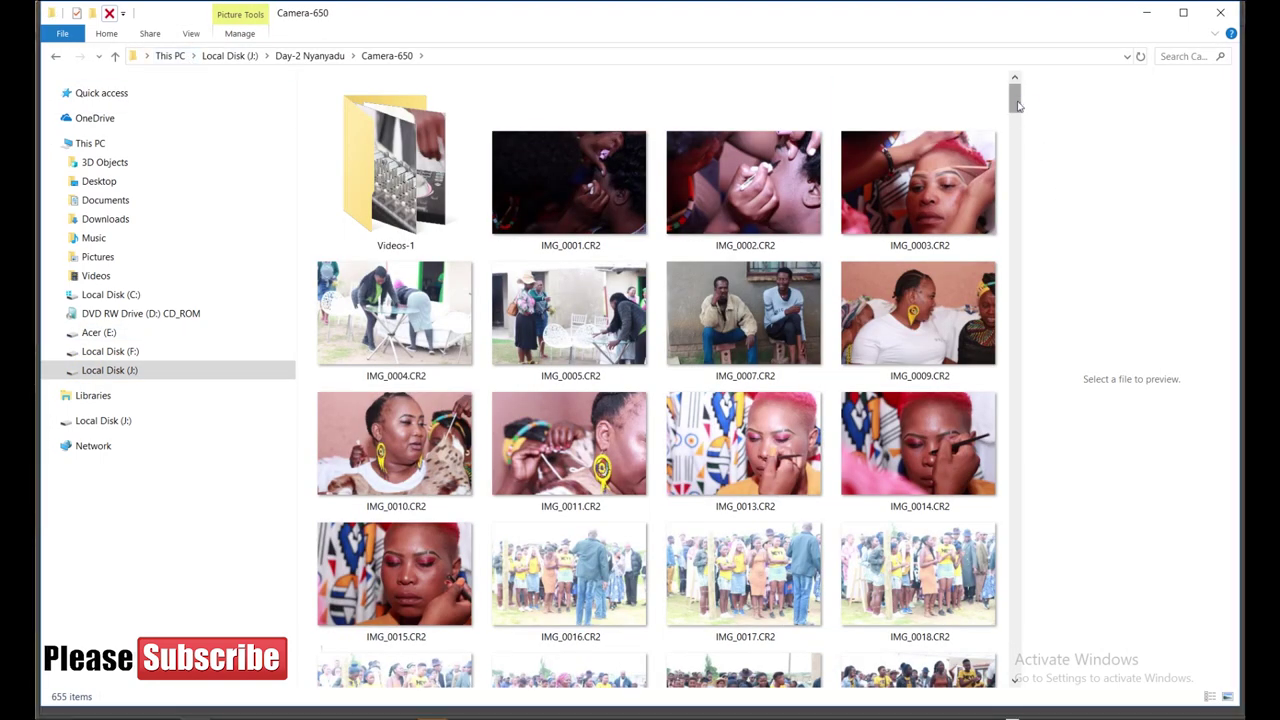
scroll(875, 298, down, 5)
scroll(875, 298, down, 5)
scroll(875, 298, down, 5)
scroll(875, 298, down, 3)
scroll(875, 298, down, 5)
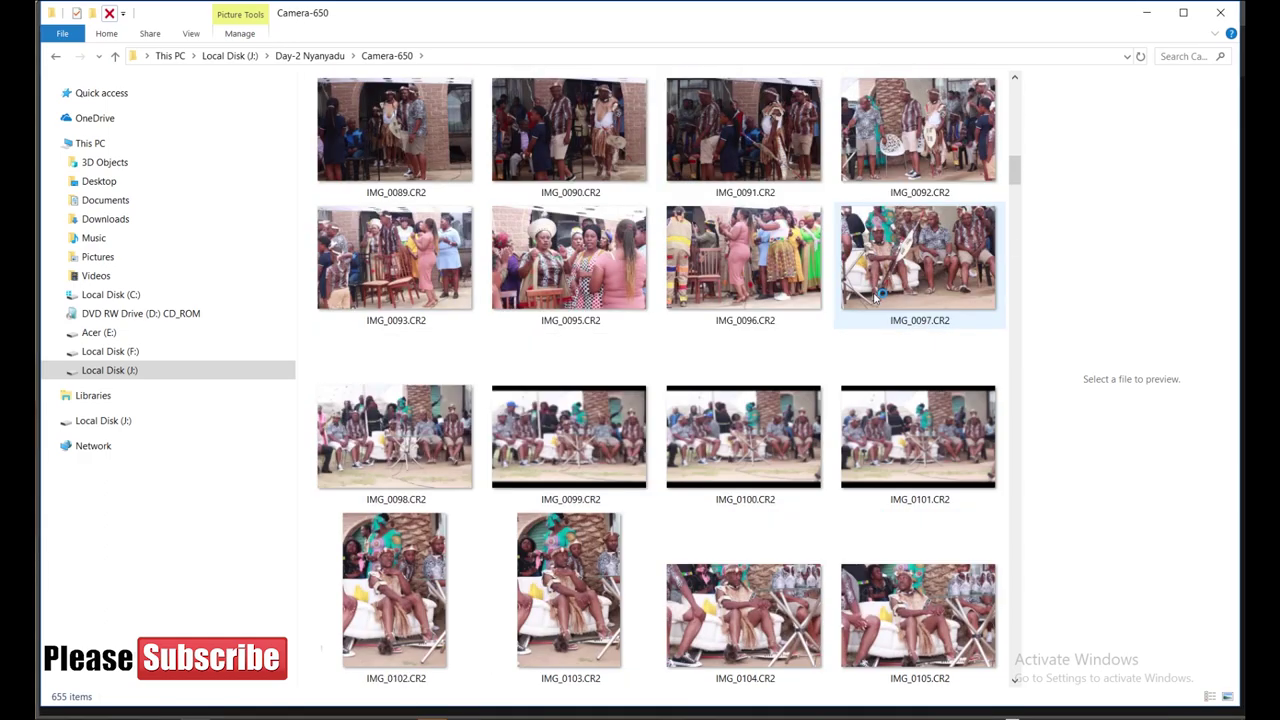
scroll(875, 298, down, 4)
scroll(875, 298, down, 3)
scroll(875, 298, down, 5)
scroll(875, 298, down, 6)
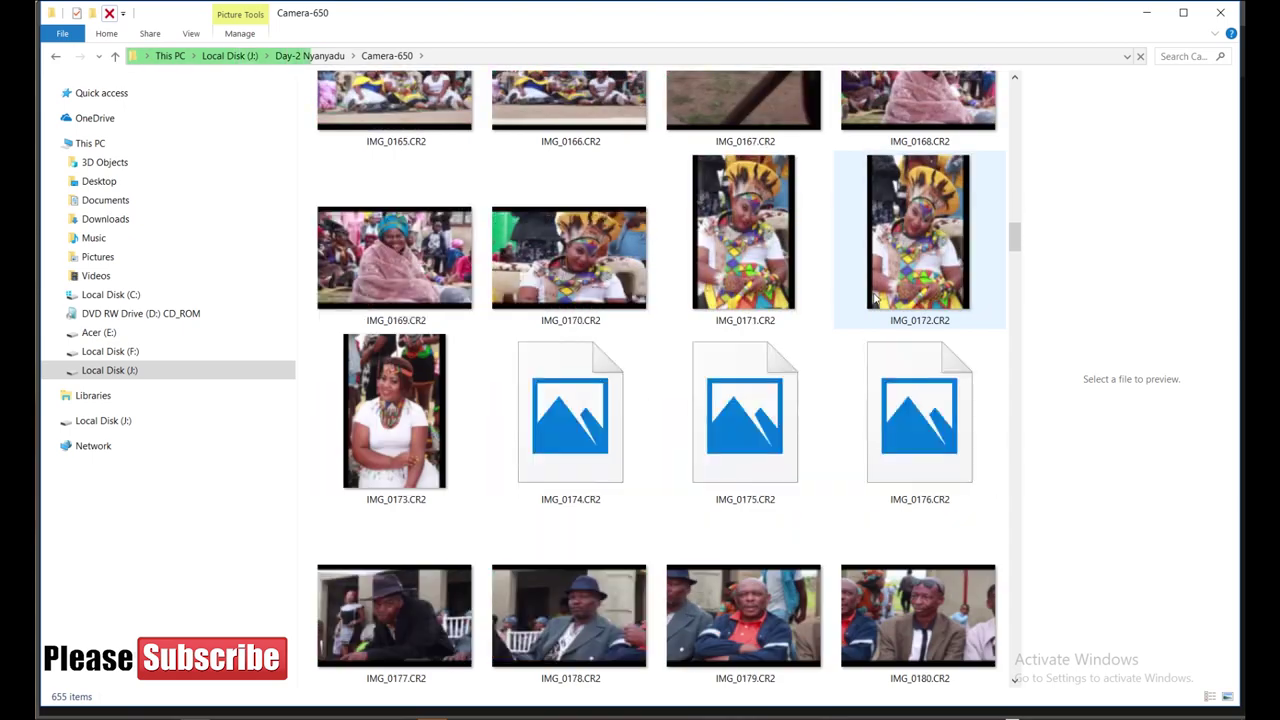
scroll(875, 298, down, 8)
scroll(875, 298, down, 15)
scroll(875, 298, down, 18)
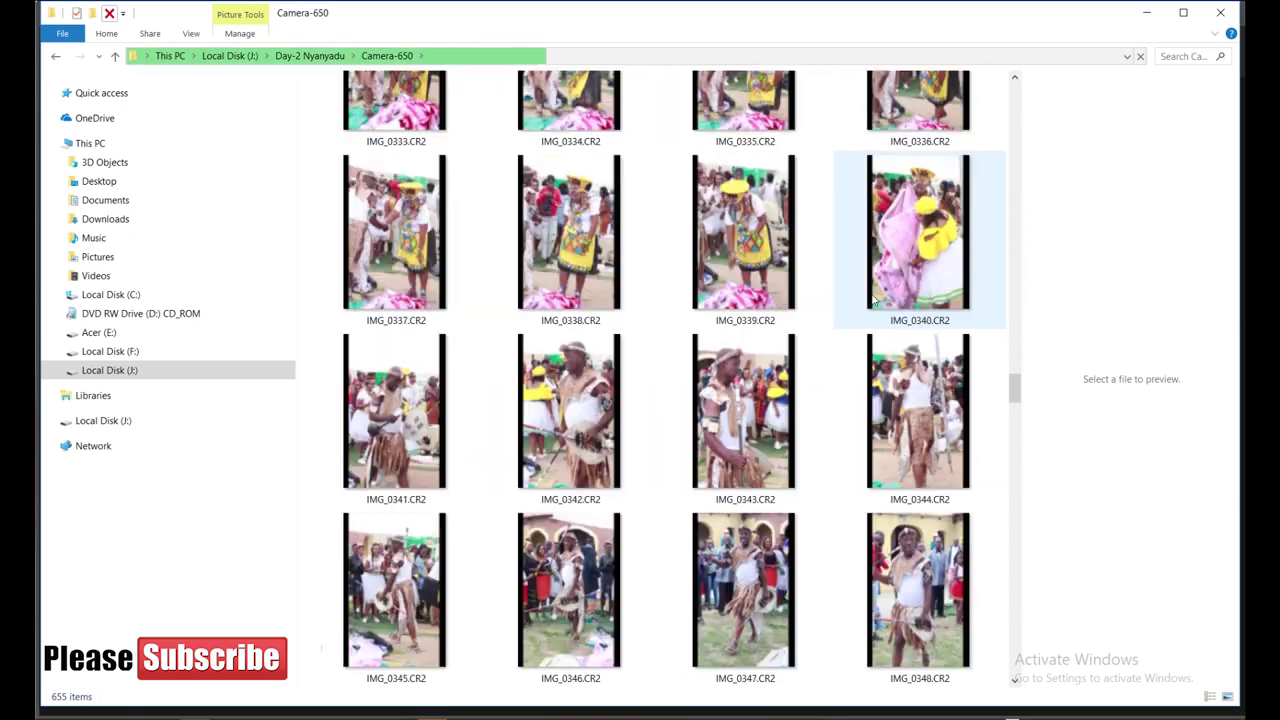
scroll(875, 298, down, 20)
scroll(871, 299, down, 17)
scroll(871, 298, down, 15)
scroll(871, 298, down, 15)
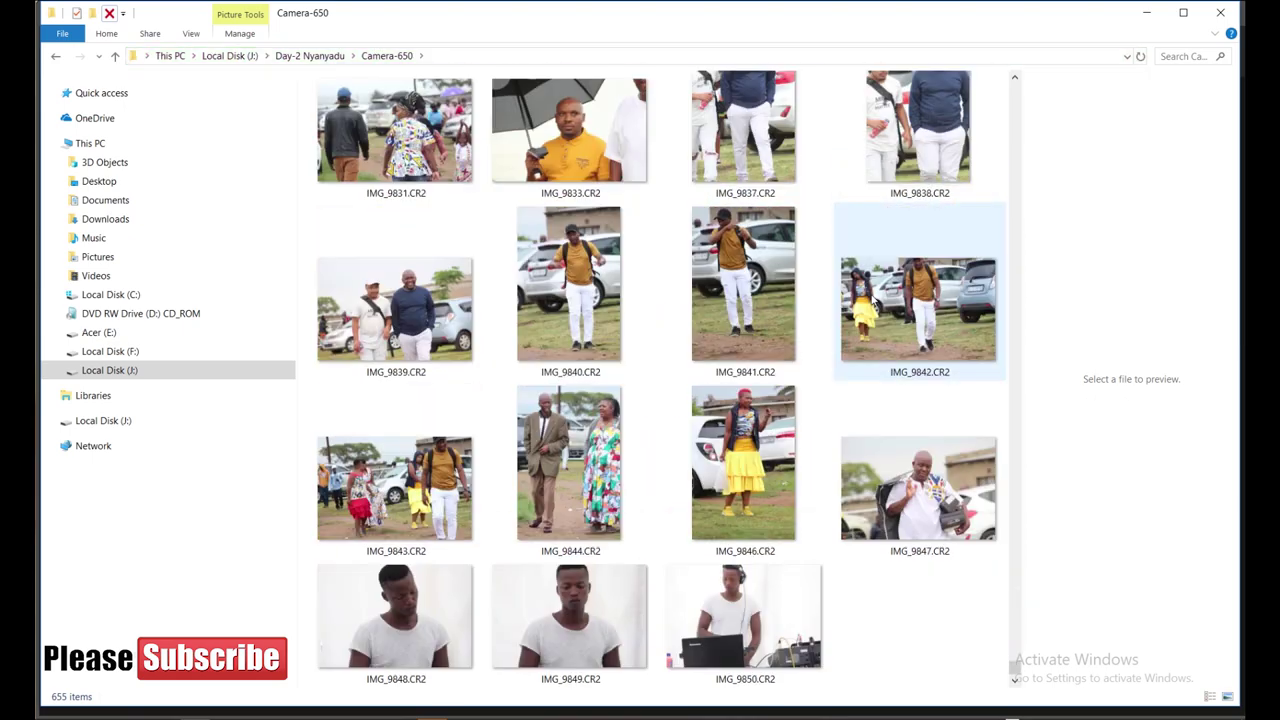
drag(1014, 612, 1014, 482)
drag(1037, 416, 1055, 91)
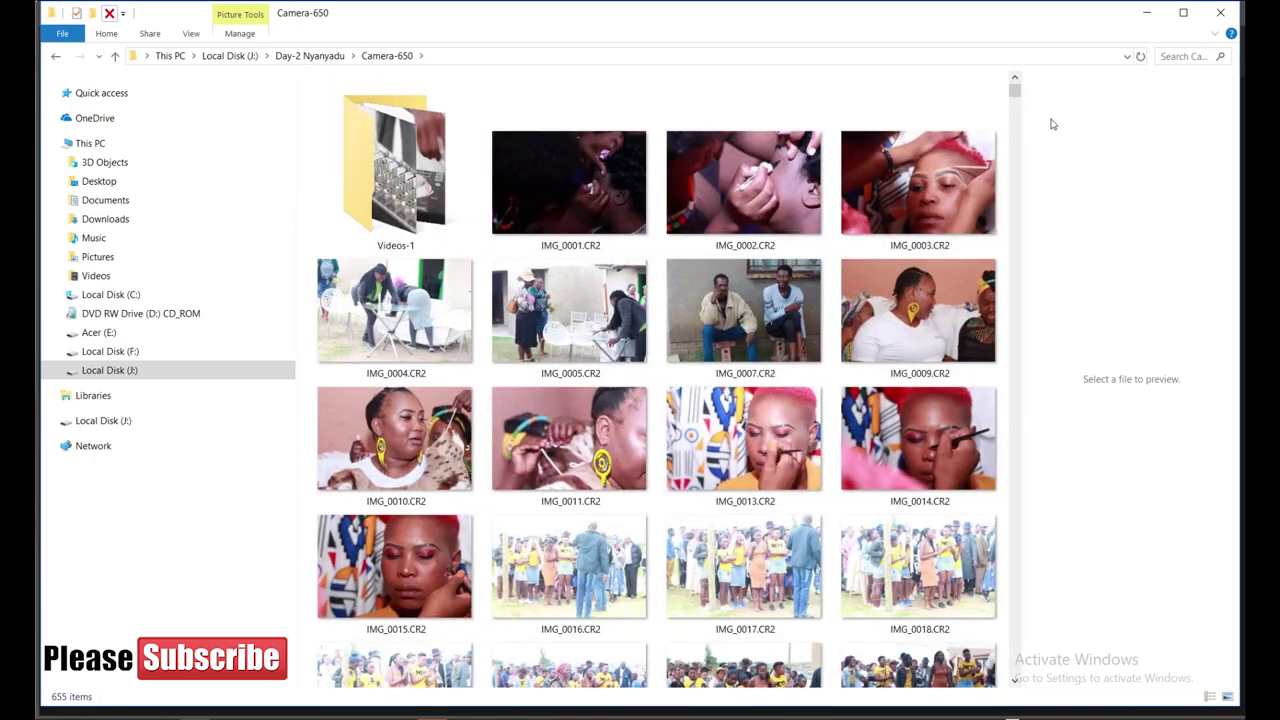
scroll(1010, 240, down, 3)
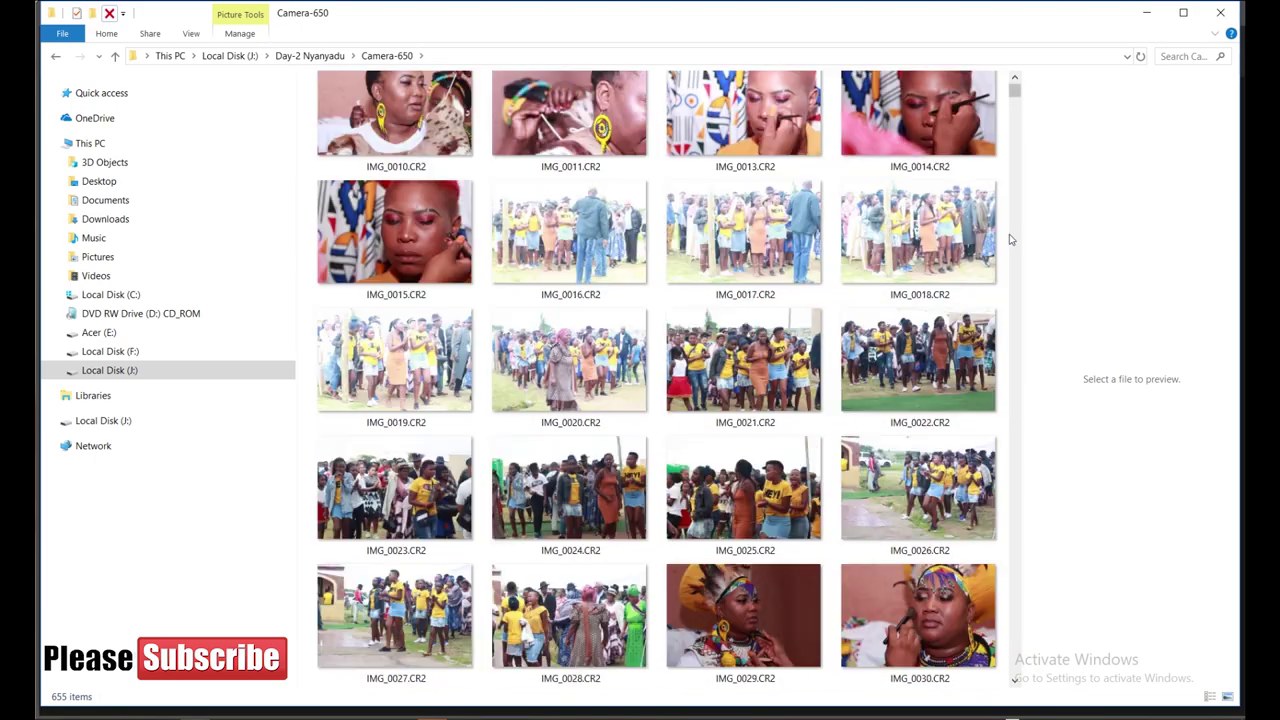
scroll(1010, 240, down, 4)
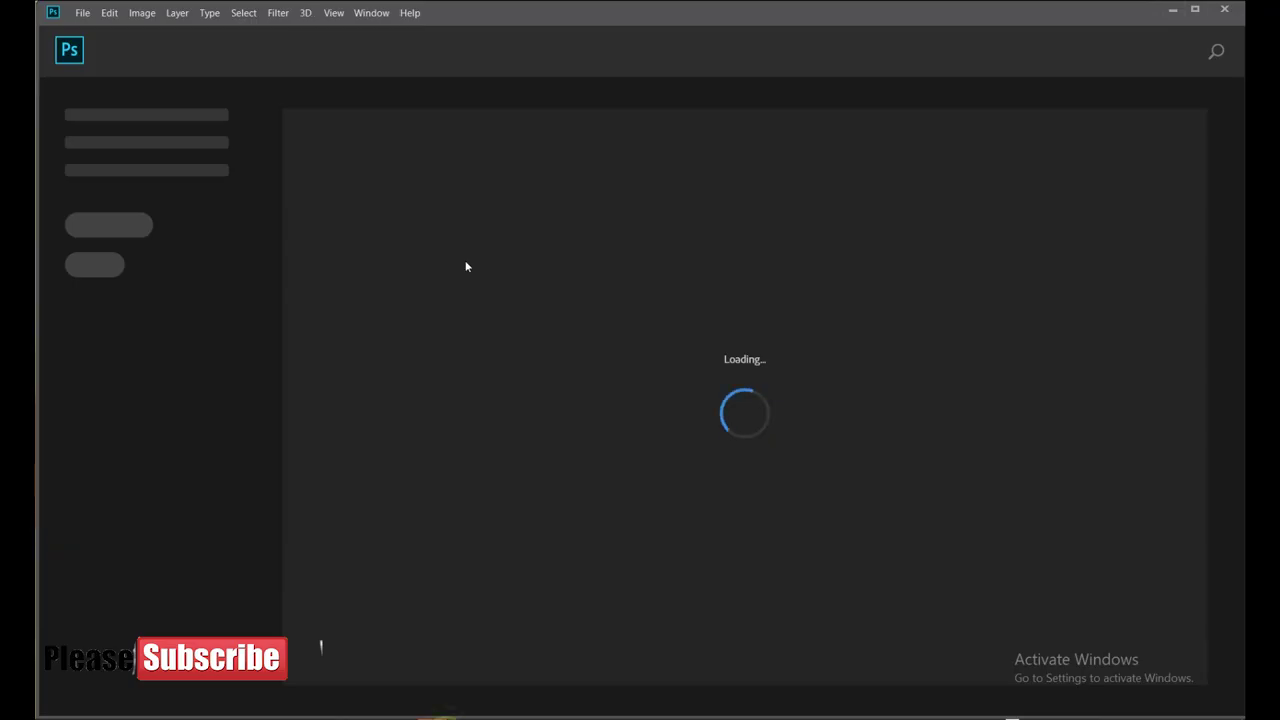
click(82, 12)
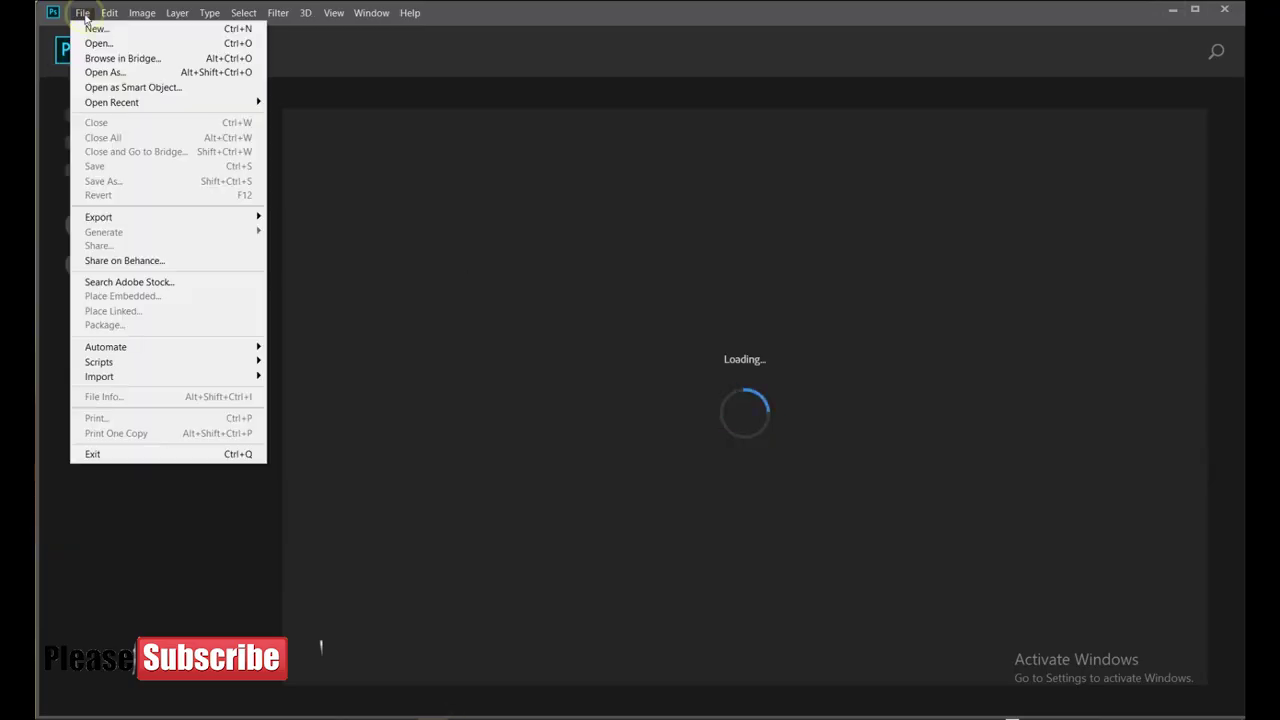
Create a landscape A4 document, 29,7 × 21 cm at 300 ppi, named Make Up page
click(508, 176)
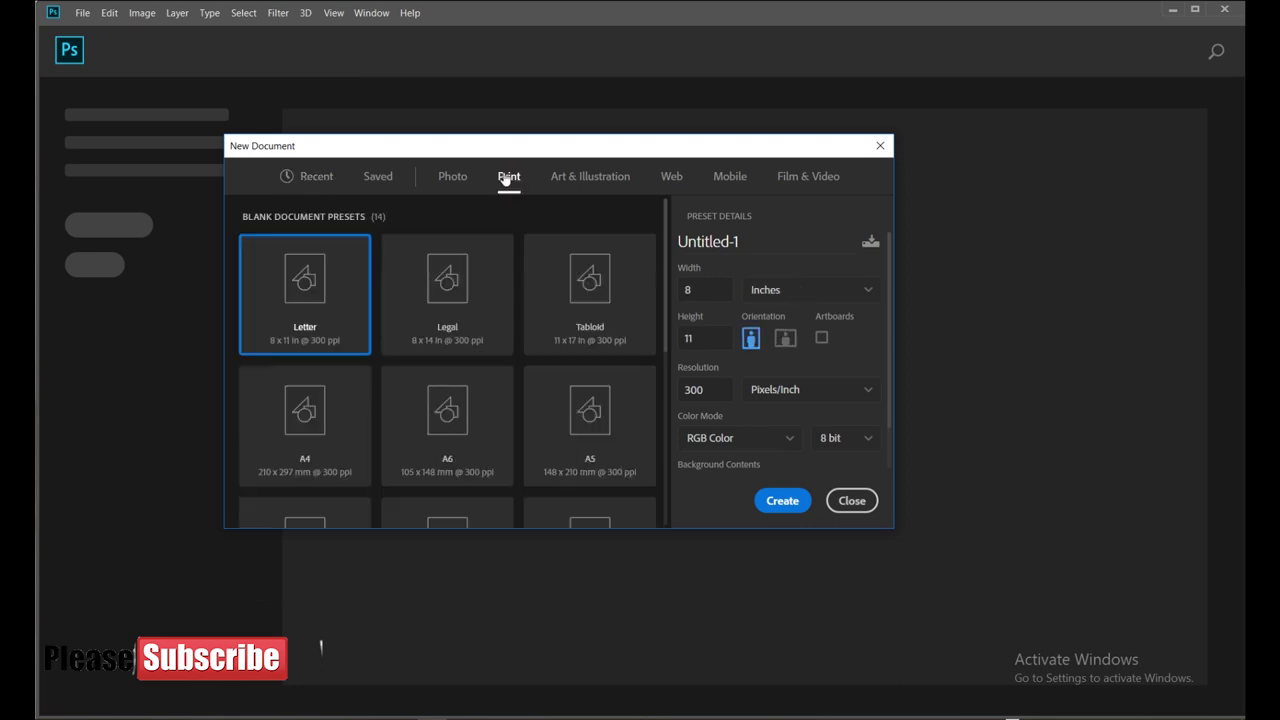
click(305, 420)
click(805, 290)
click(783, 402)
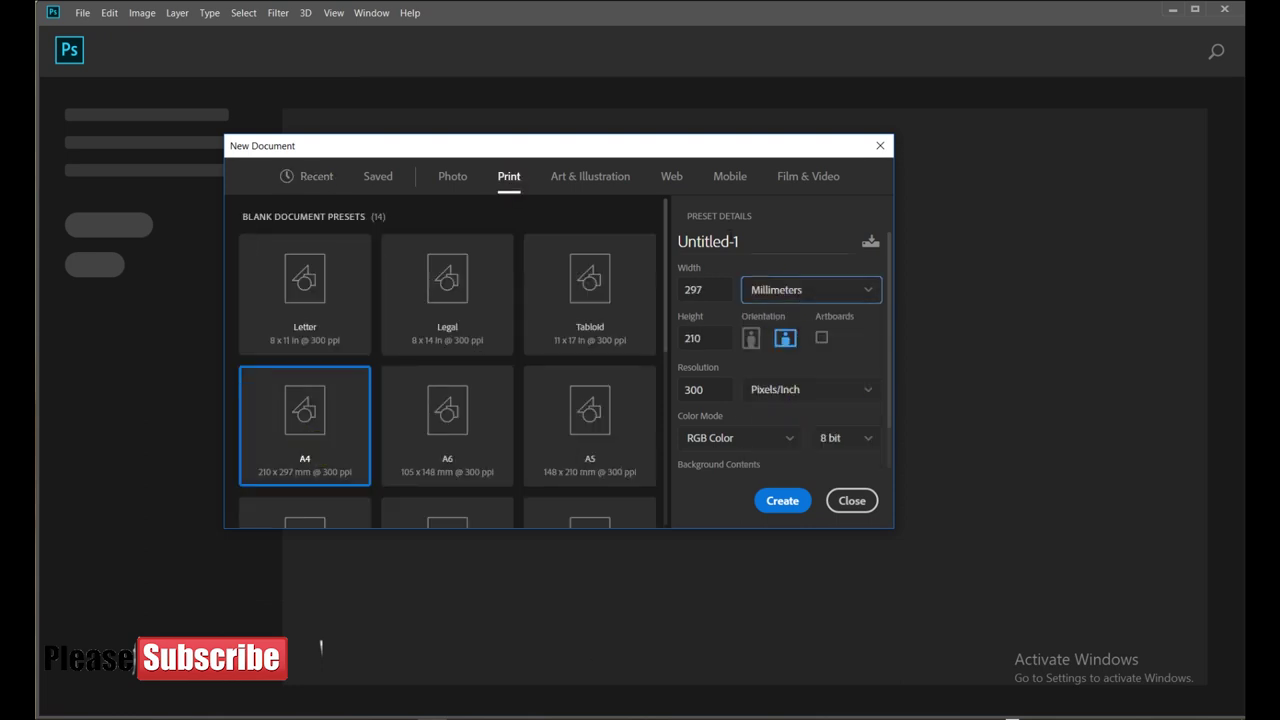
click(867, 291)
click(778, 372)
click(852, 243)
text(Make Up pag)
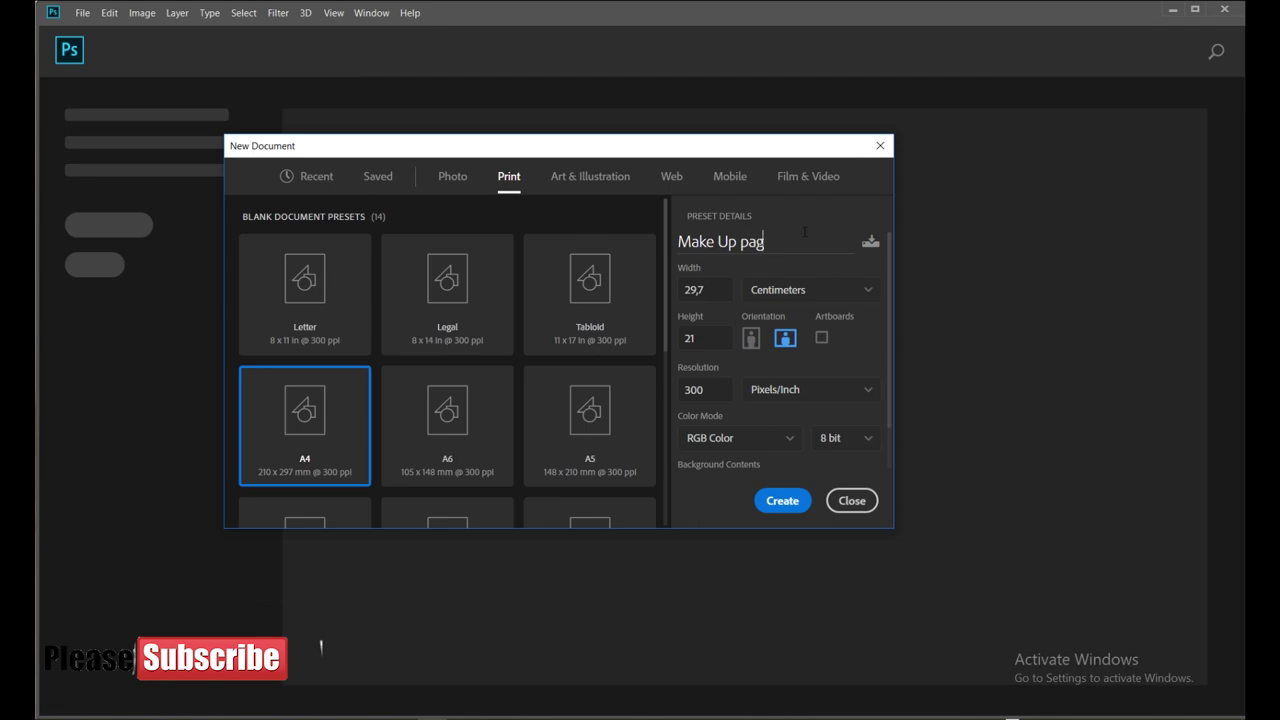
click(780, 501)
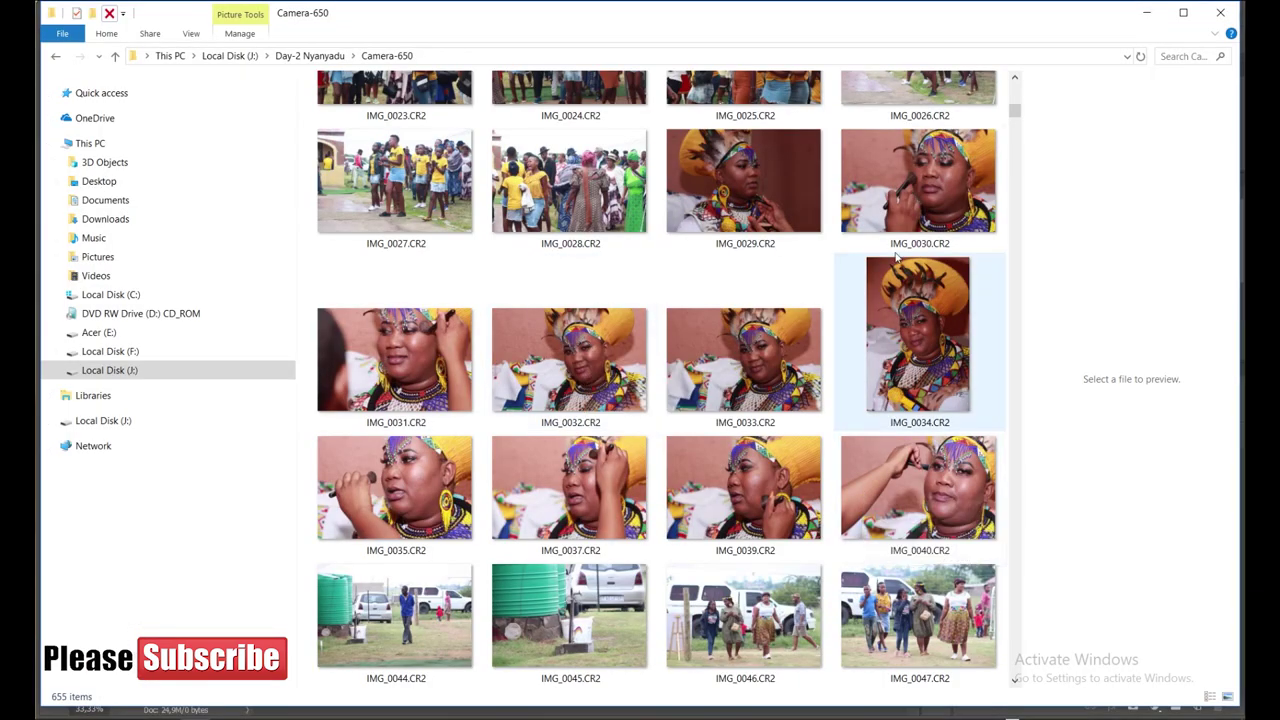
click(918, 340)
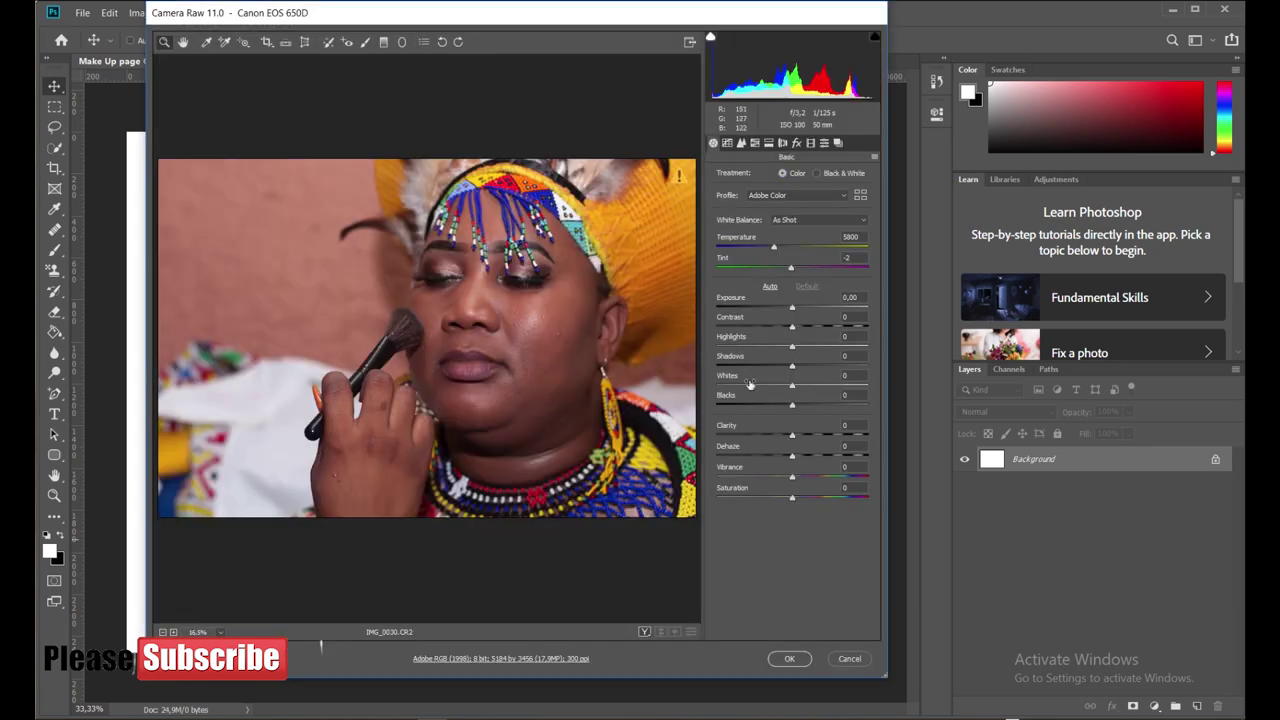
Edit IMG_0030 in Camera Raw (lower highlights, lift shadows and whites, deepen blacks, boost vibrance) and place it
mouse_move(792, 307)
mouse_down()
mouse_move(837, 347)
mouse_move(724, 358)
mouse_up()
drag(836, 365, 838, 365)
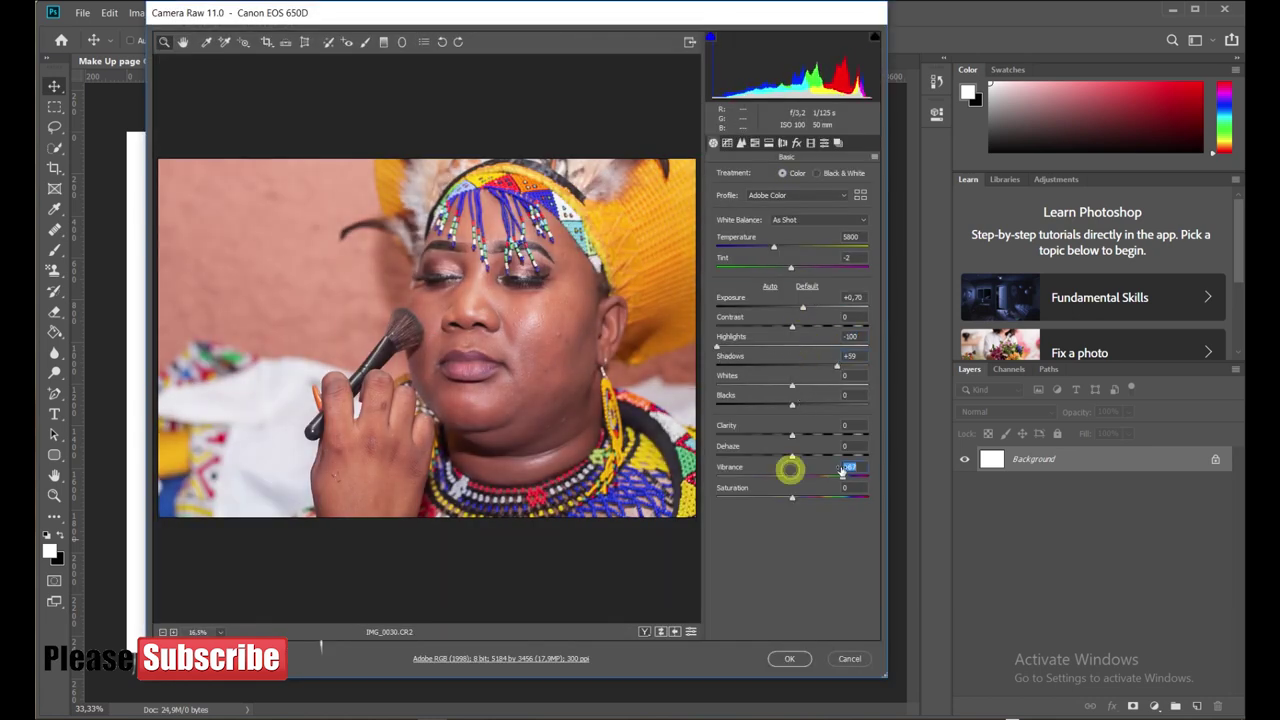
drag(792, 476, 855, 476)
mouse_move(792, 404)
mouse_down()
mouse_move(755, 404)
mouse_move(825, 381)
mouse_up()
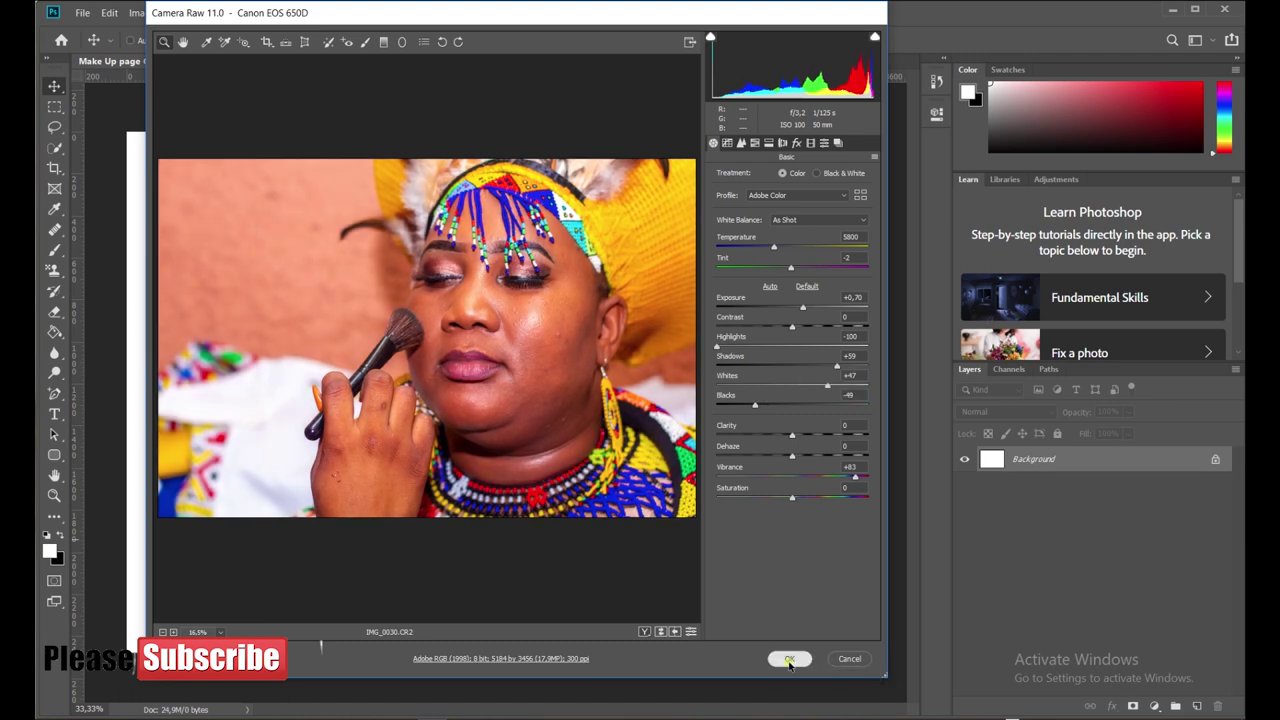
click(789, 659)
Scale IMG_0030 to cover the whole page and fade its layer to 27% fill
drag(494, 147, 494, 131)
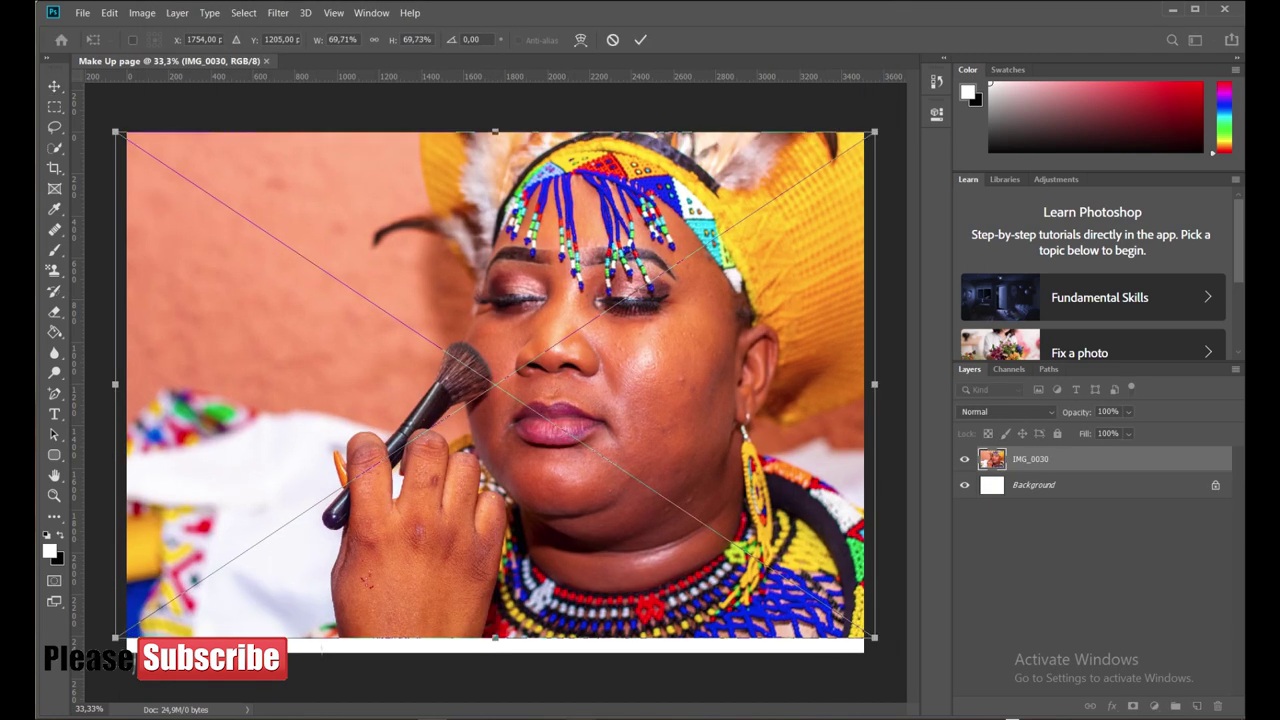
drag(495, 637, 497, 652)
drag(700, 494, 778, 436)
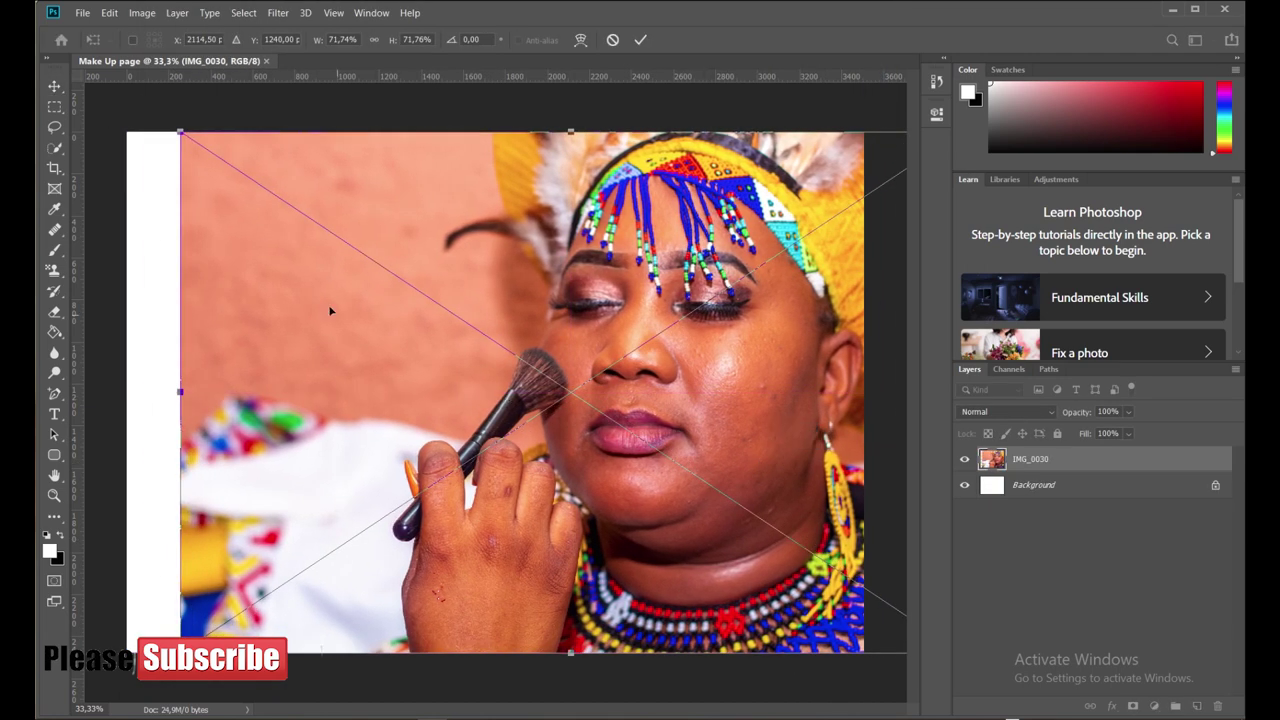
drag(178, 131, 119, 103)
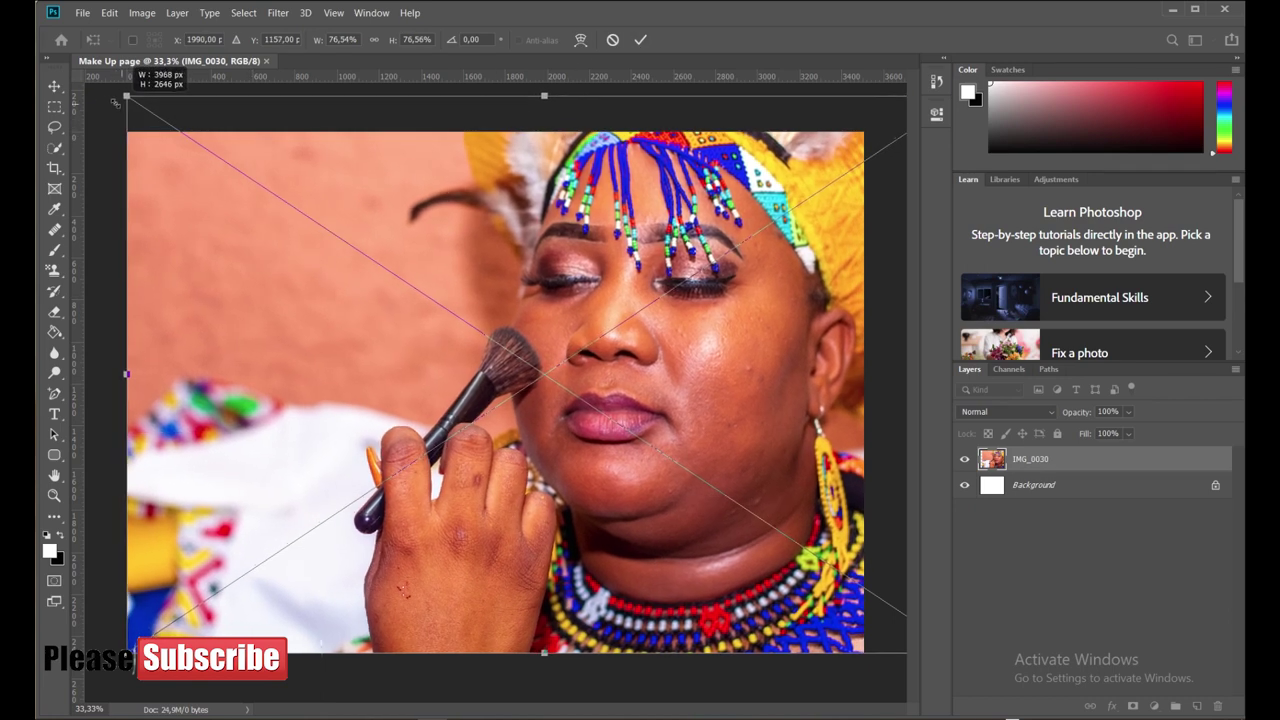
click(640, 40)
drag(1076, 440, 1022, 440)
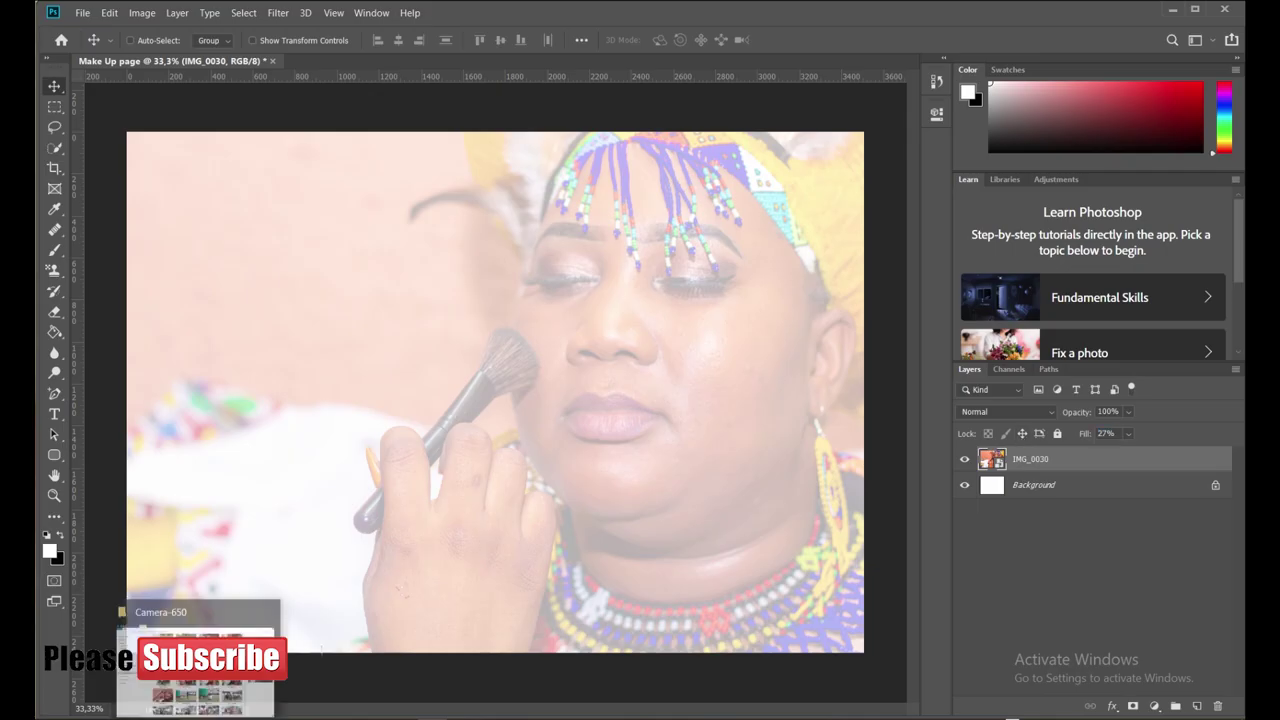
Drag IMG_0002 from the Camera-650 folder into the page
click(195, 670)
scroll(745, 300, up, 10)
mouse_move(748, 165)
mouse_down()
mouse_move(549, 640)
mouse_move(434, 471)
mouse_up()
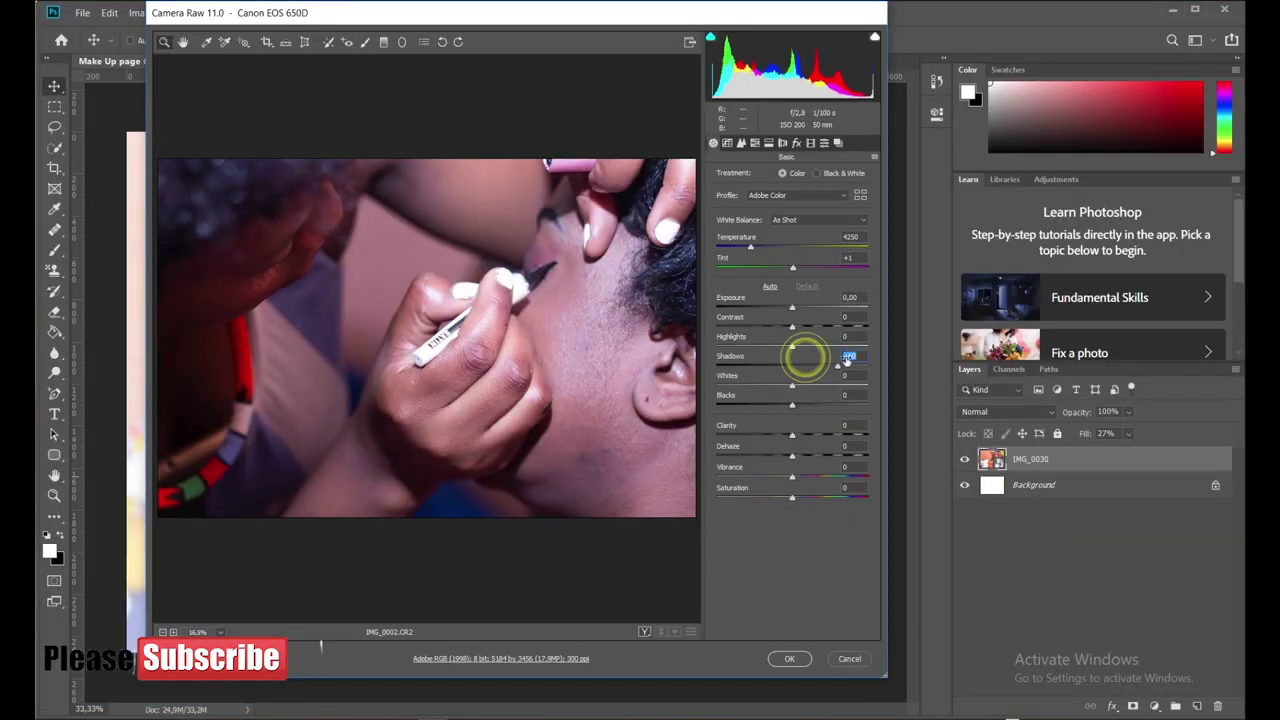
In Camera Raw, raise shadows, exposure to +0.40 and vibrance, lower contrast and blacks, then place IMG_0002
drag(843, 360, 860, 365)
drag(792, 326, 766, 326)
drag(792, 404, 760, 401)
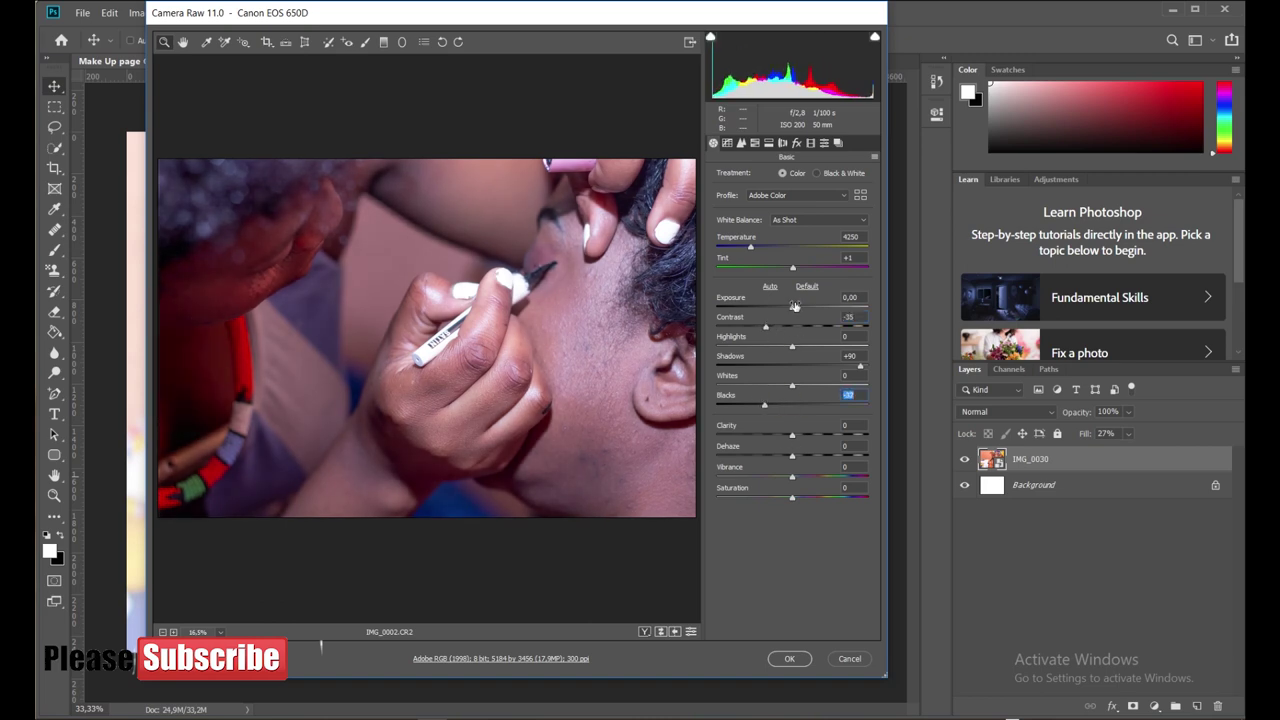
drag(792, 308, 798, 308)
click(851, 468)
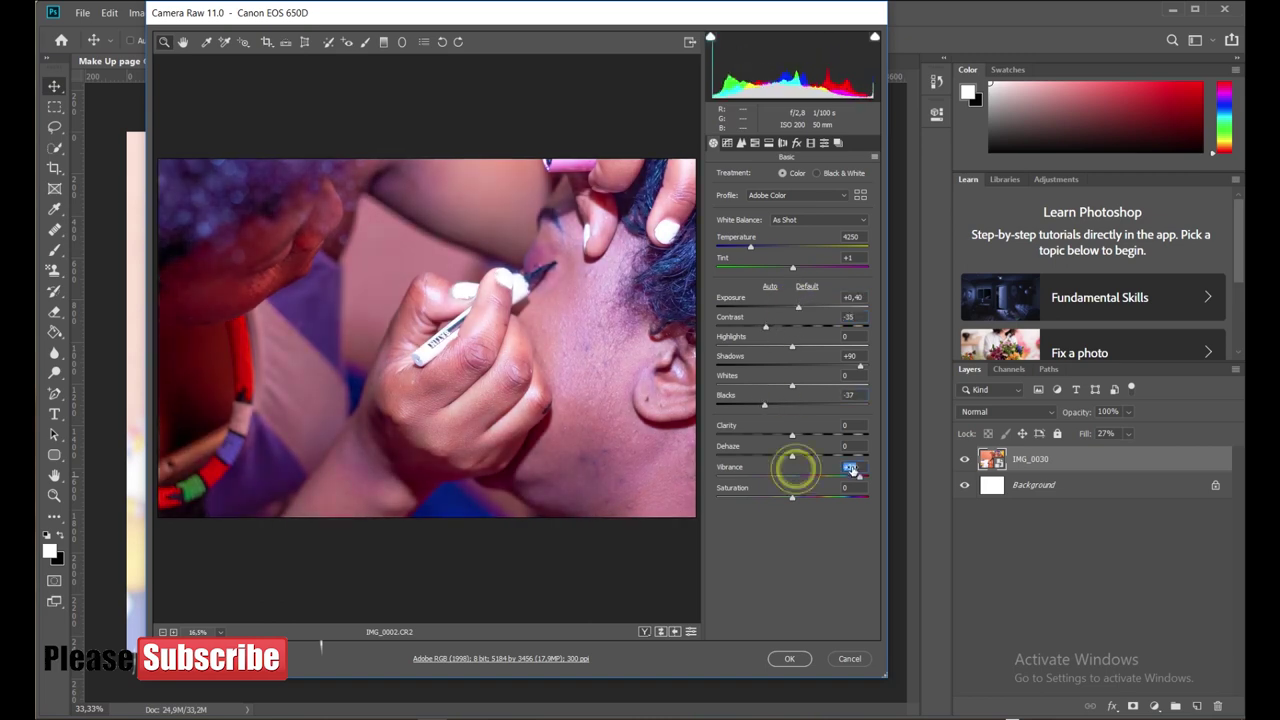
click(793, 660)
Shrink IMG_0002 into the top-left corner and give it a black stroke of size 9
mouse_move(862, 639)
mouse_down()
mouse_move(743, 543)
mouse_move(336, 282)
mouse_up()
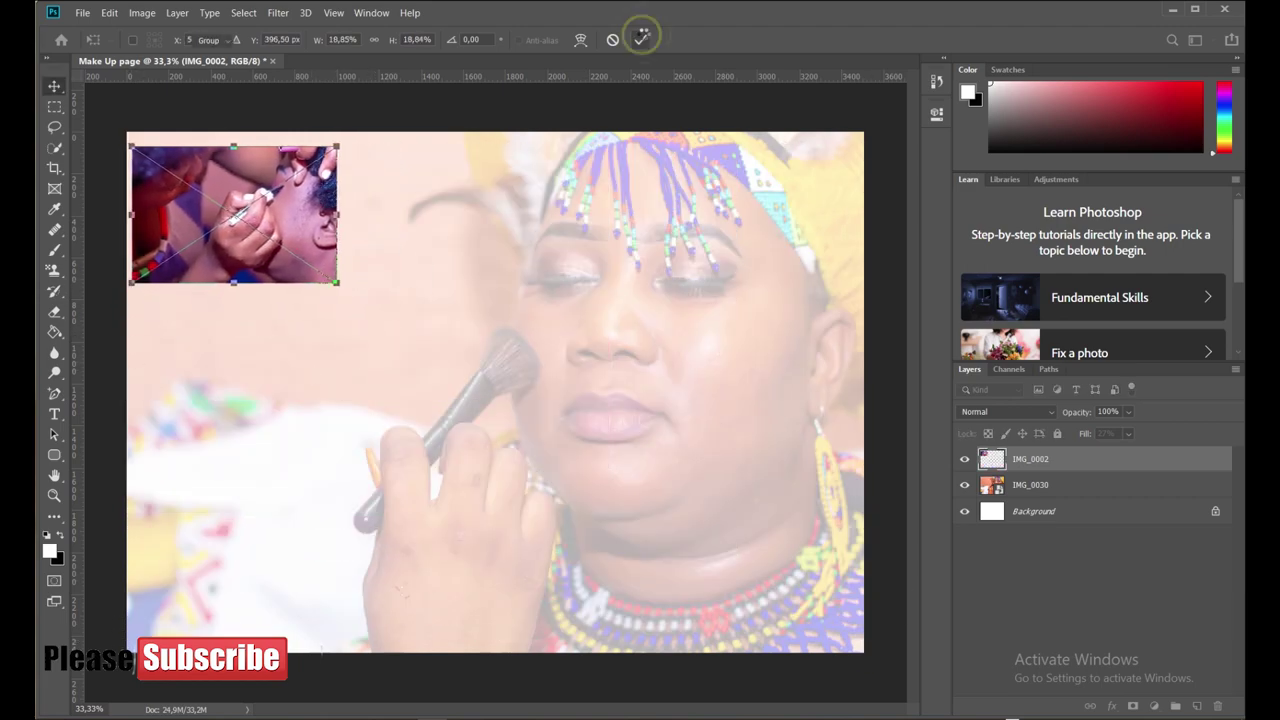
click(641, 36)
click(1111, 705)
click(1128, 596)
click(877, 193)
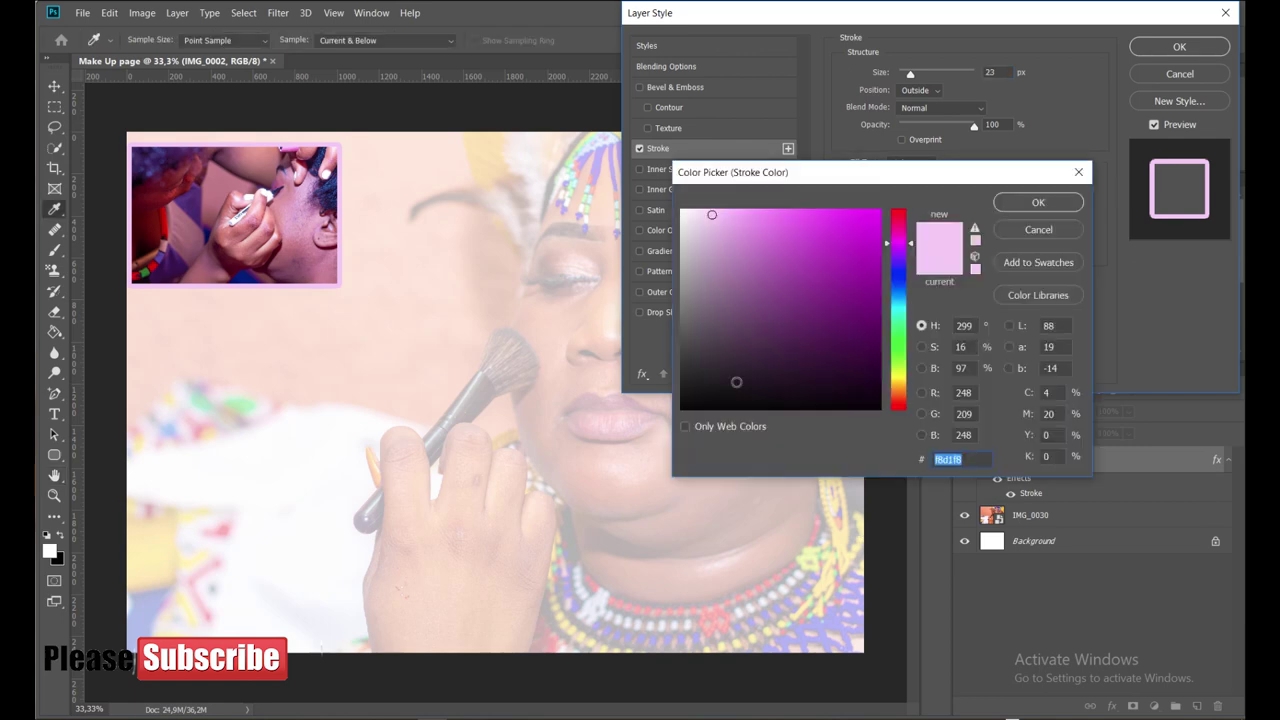
click(875, 407)
click(1038, 202)
text(9)
click(1161, 49)
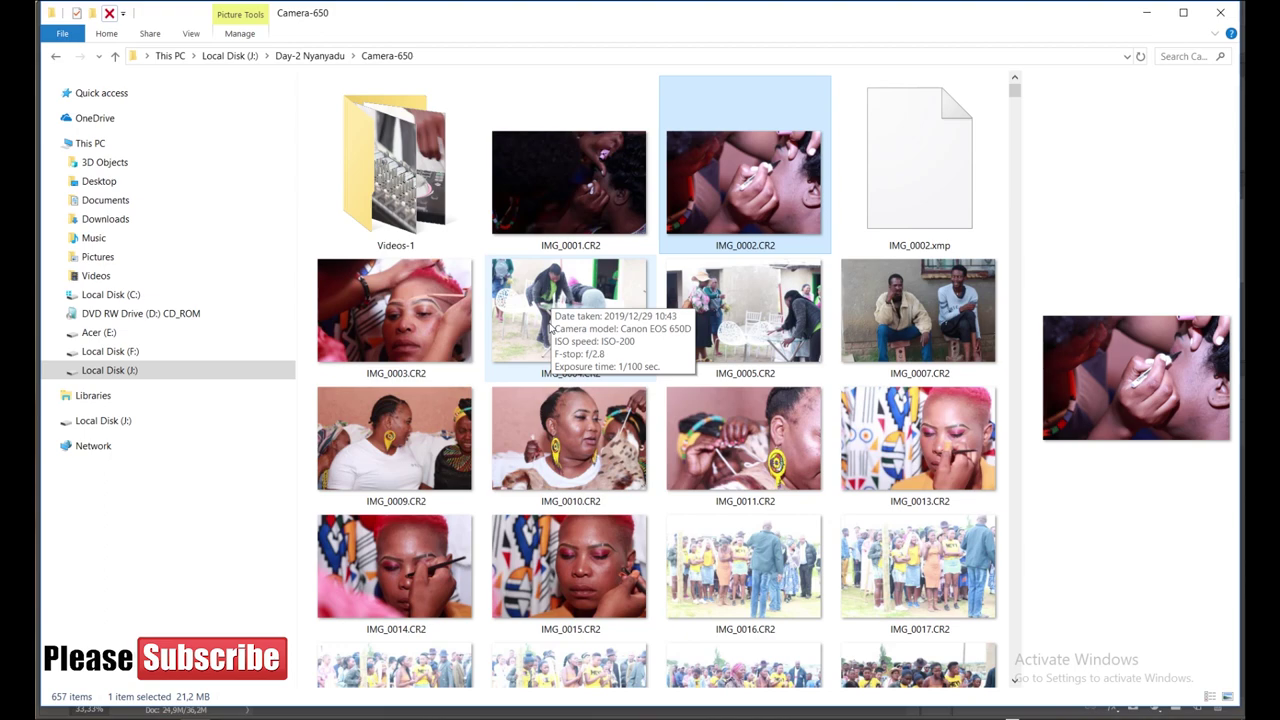
Edit the red-haired makeup photo in Camera Raw (highlights -100, more vibrance) and place it
click(566, 447)
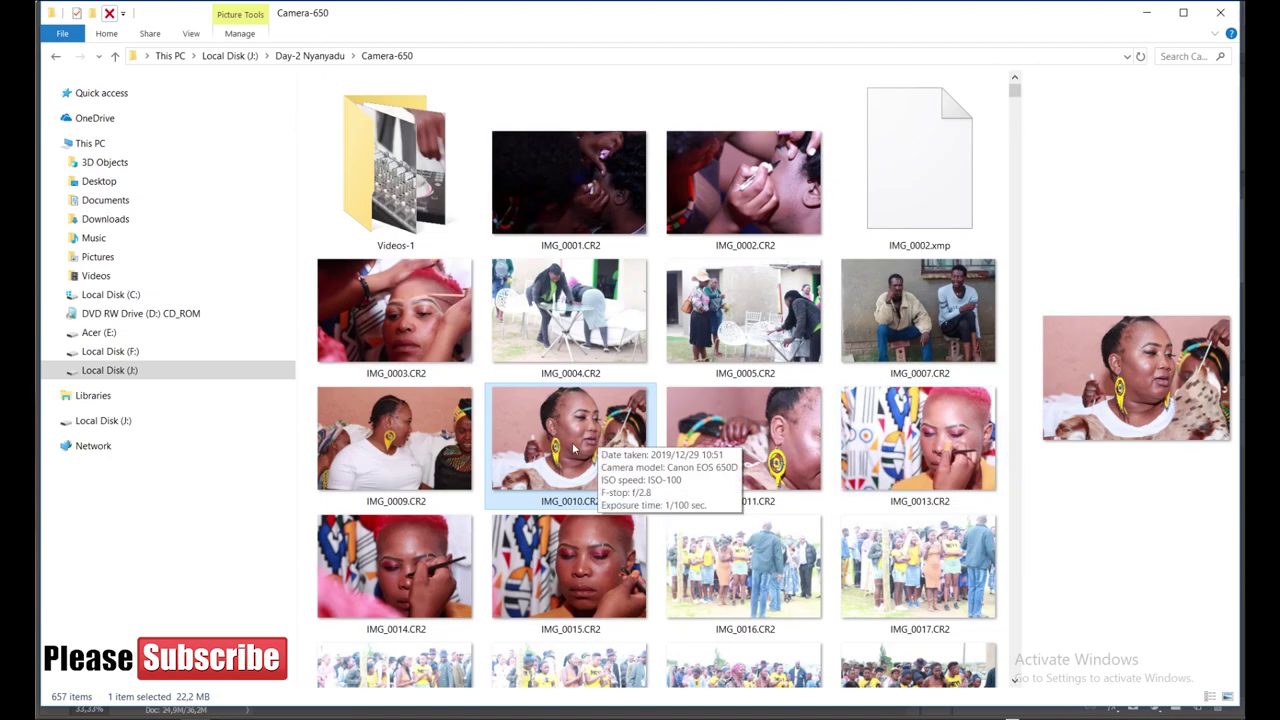
click(577, 449)
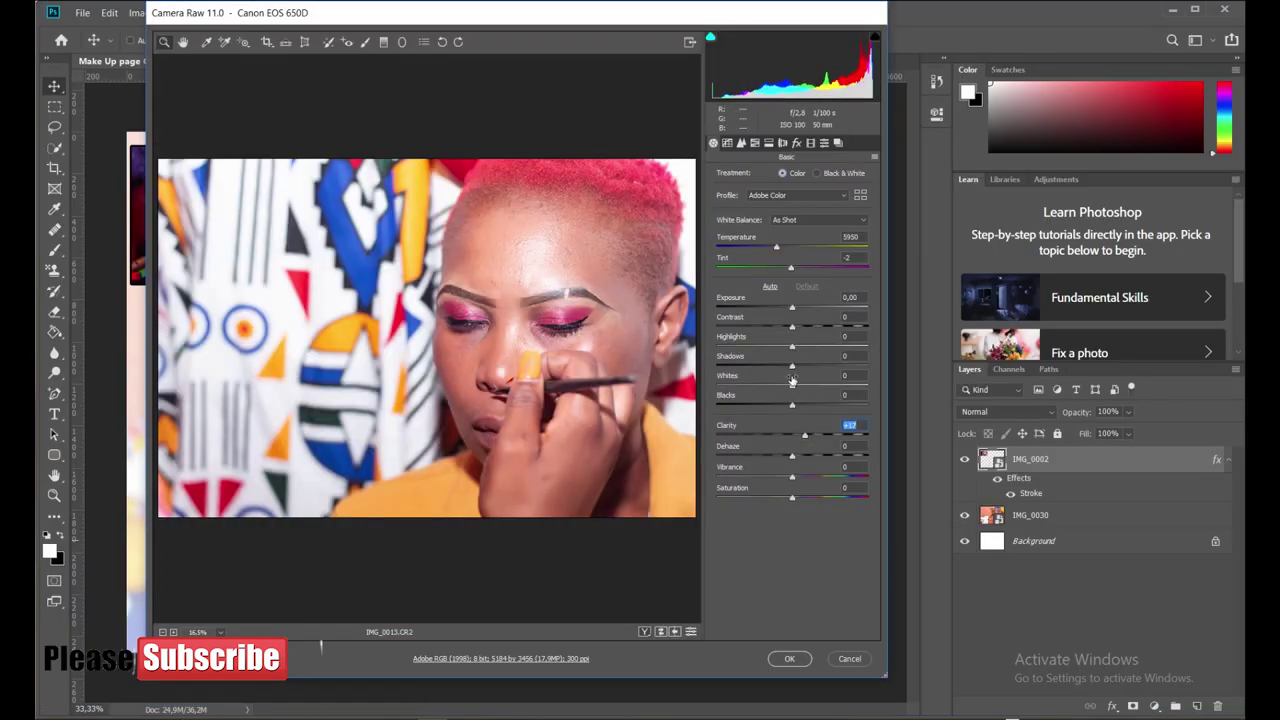
drag(792, 346, 716, 346)
drag(791, 474, 846, 474)
click(789, 658)
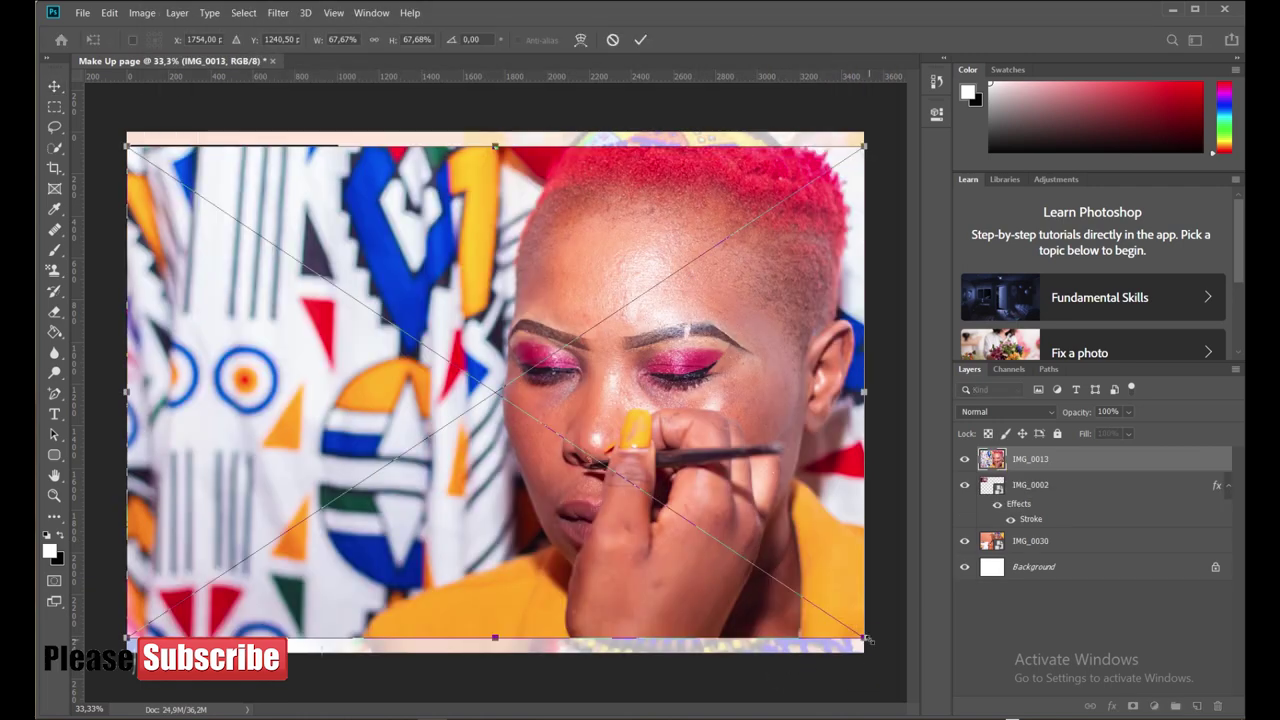
Shrink it to about 18.8% and position it directly beneath the first photo
mouse_move(862, 640)
mouse_down()
mouse_move(541, 423)
mouse_move(327, 308)
mouse_up()
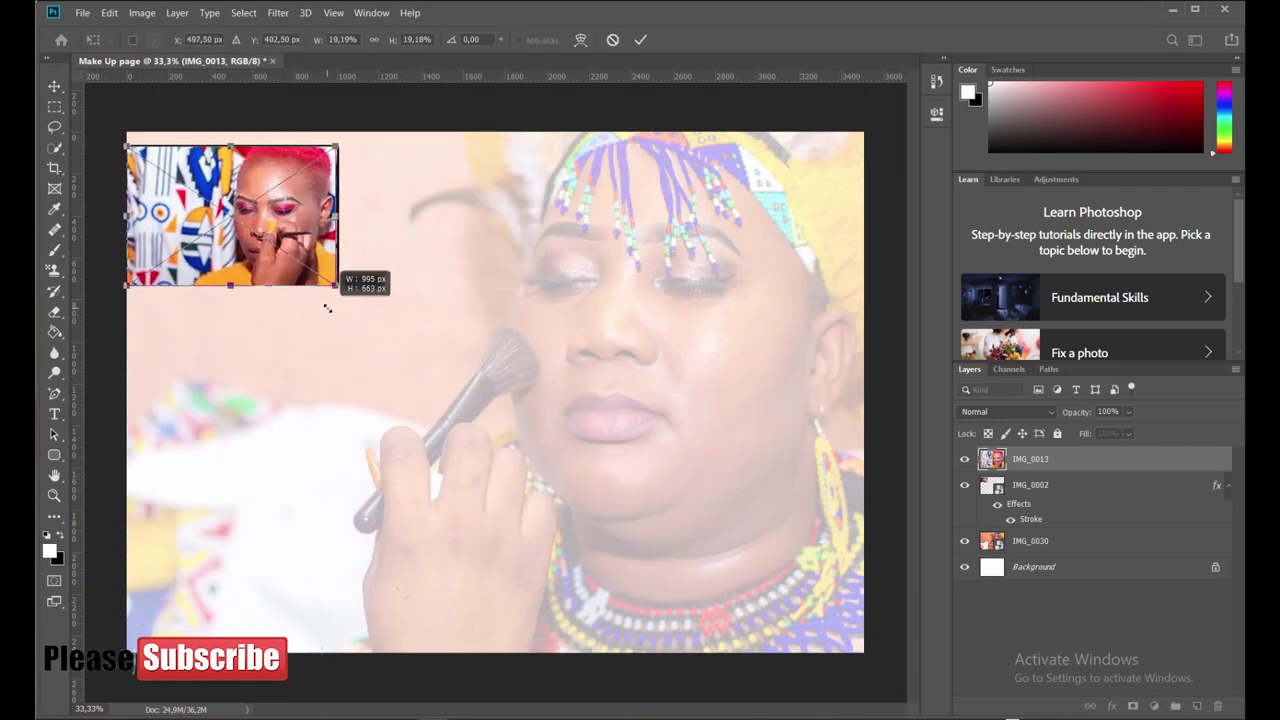
drag(327, 308, 323, 305)
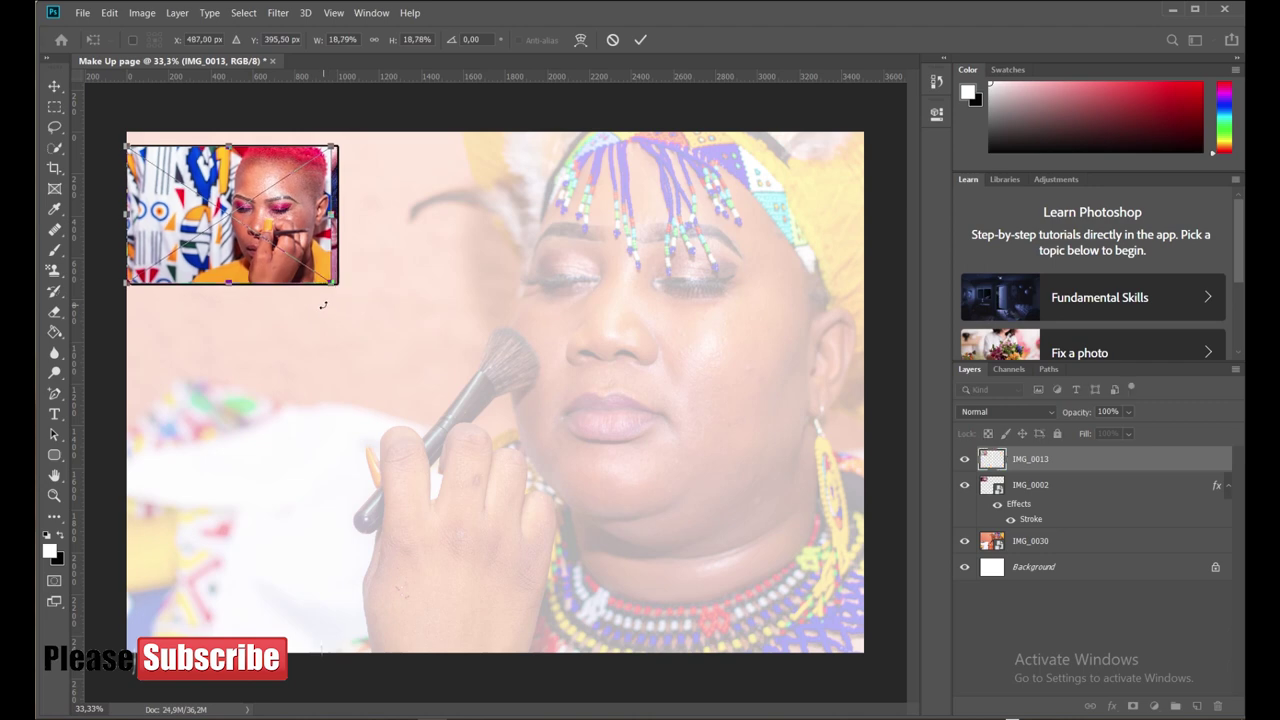
click(643, 40)
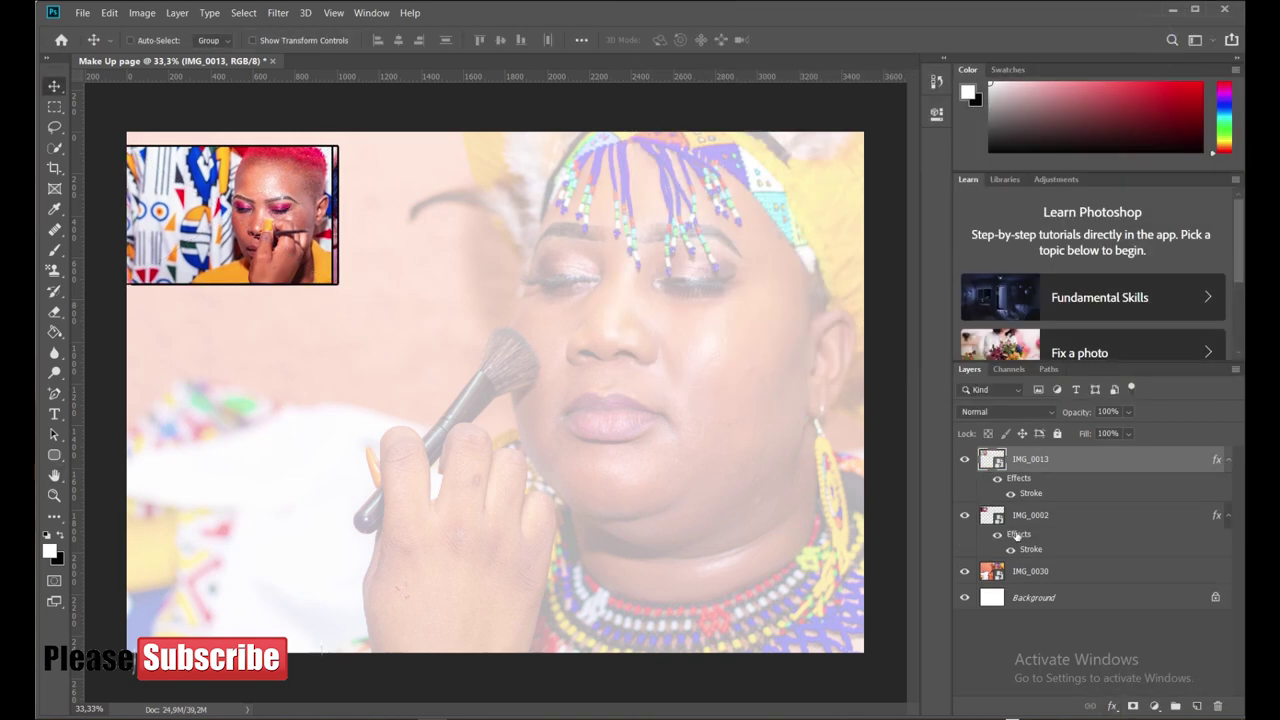
drag(220, 195, 432, 195)
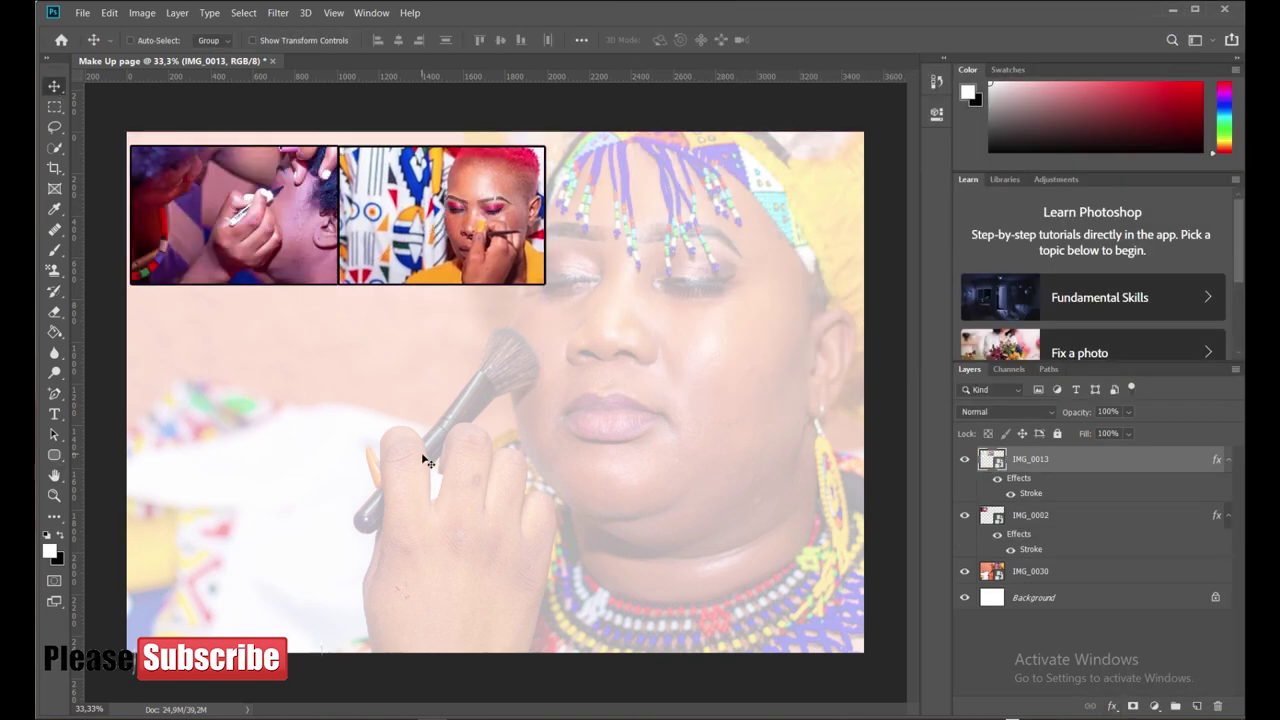
key(Right)
key(Right)
key(Right)
key(Right)
key(Right)
key(Right)
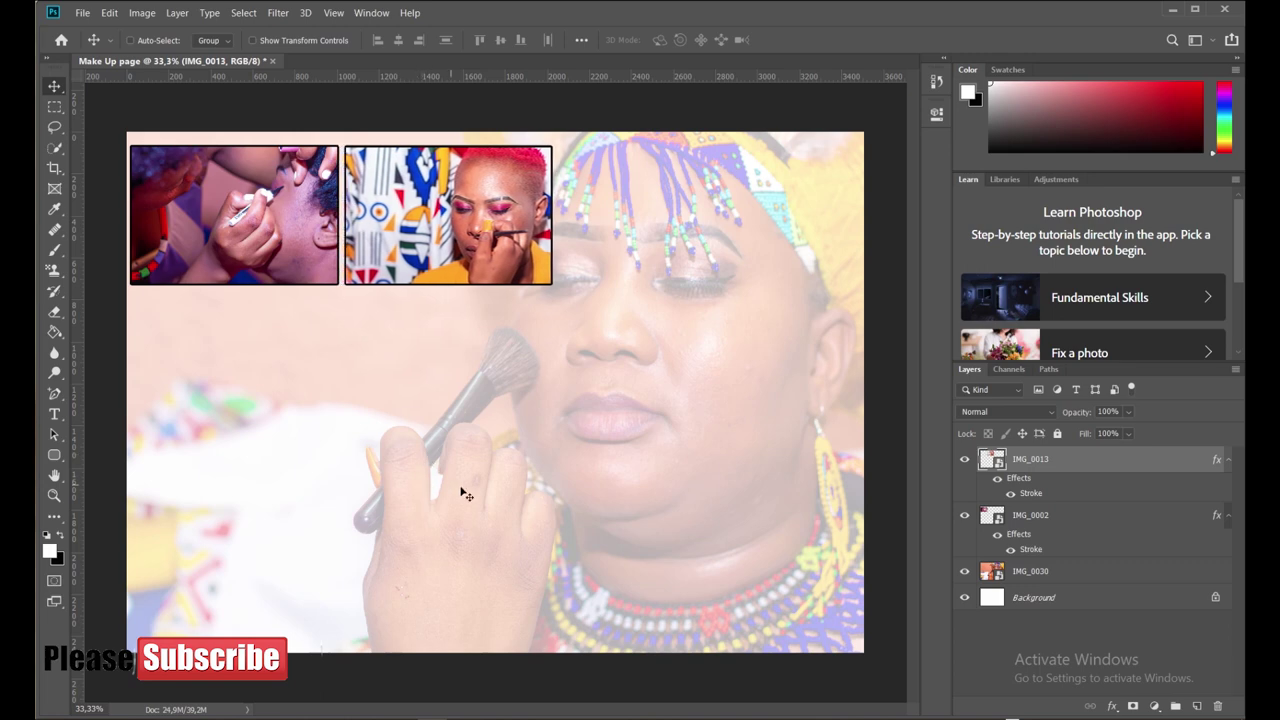
drag(465, 225, 250, 370)
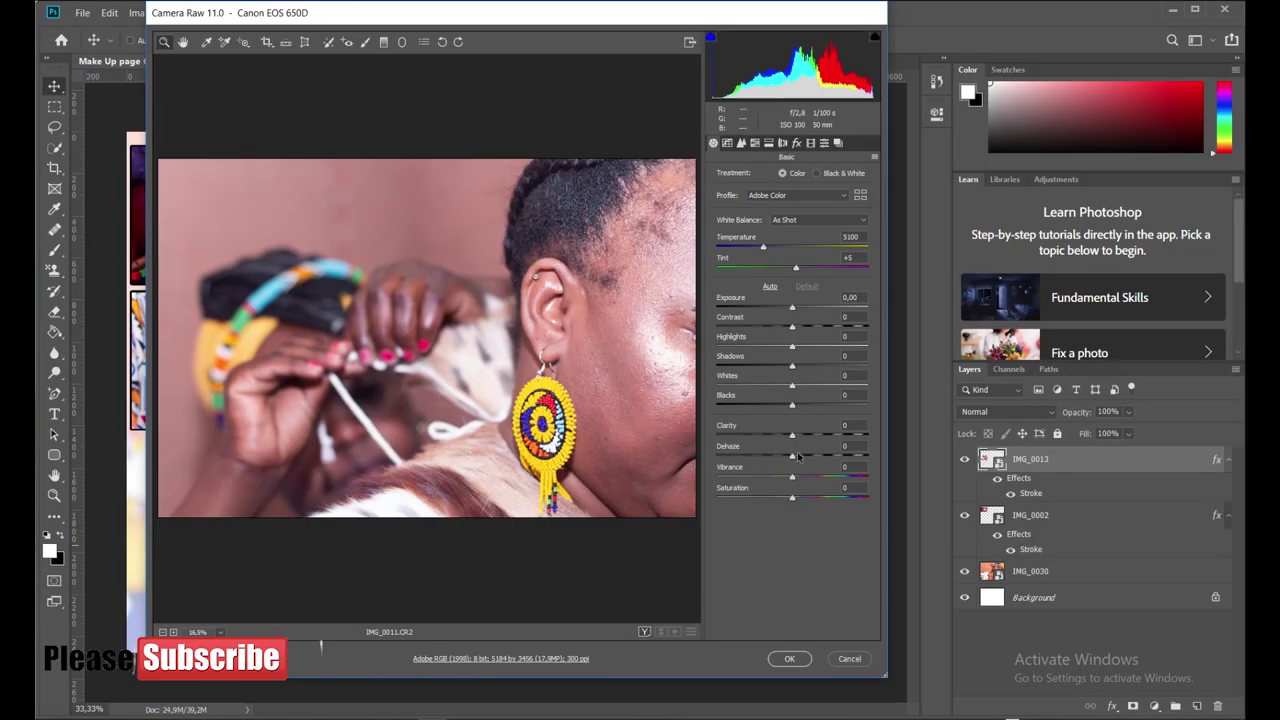
Deepen the earring photo's blacks, raise exposure to +0.50, and place it as a thumbnail
drag(792, 404, 760, 402)
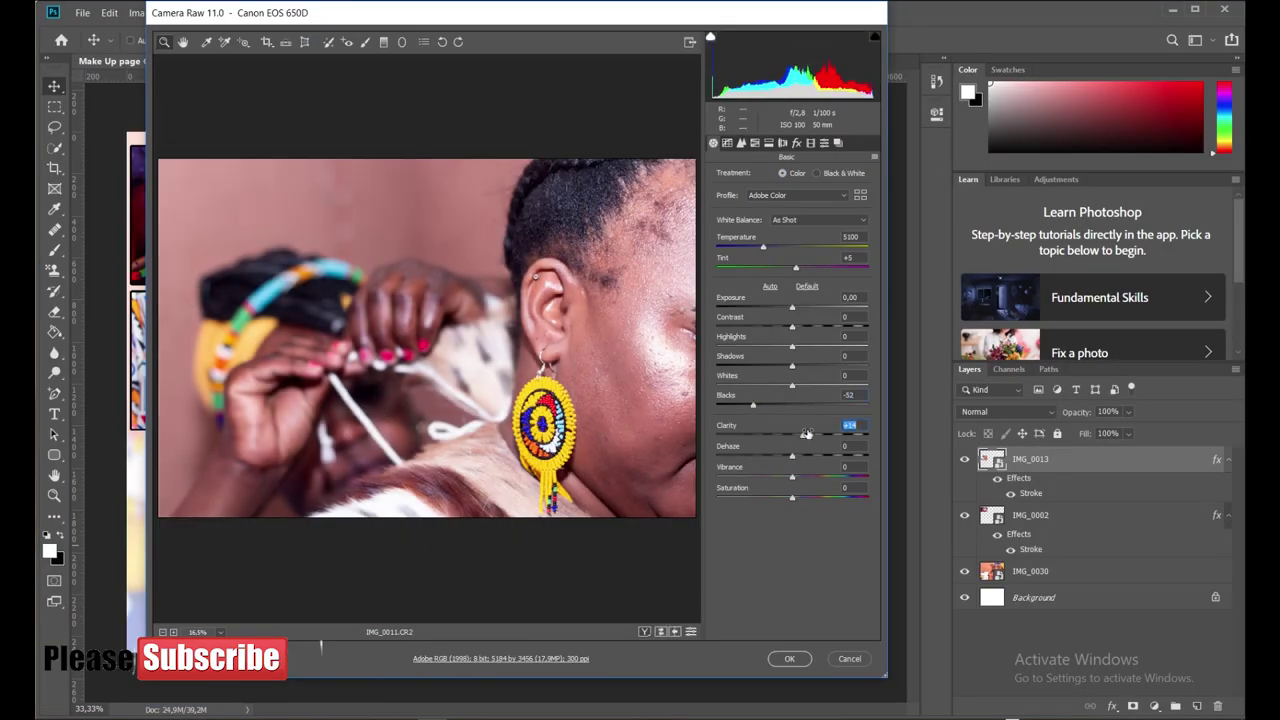
drag(799, 305, 803, 305)
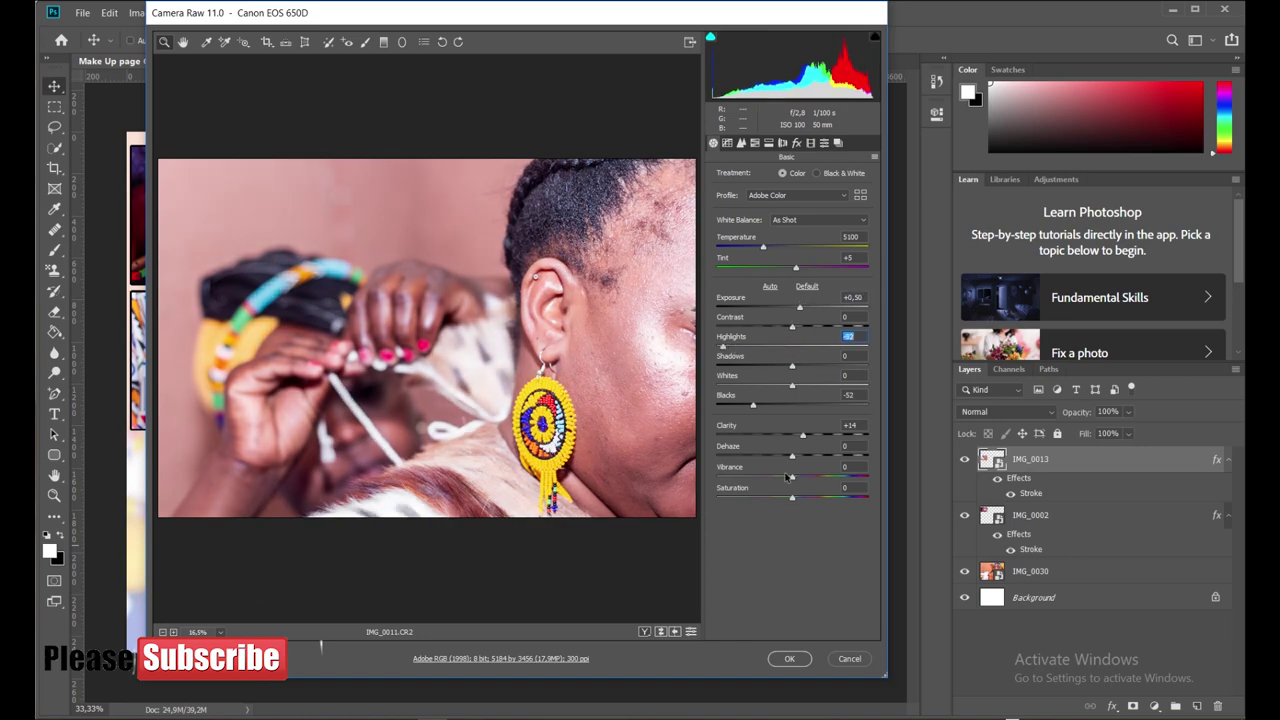
click(789, 658)
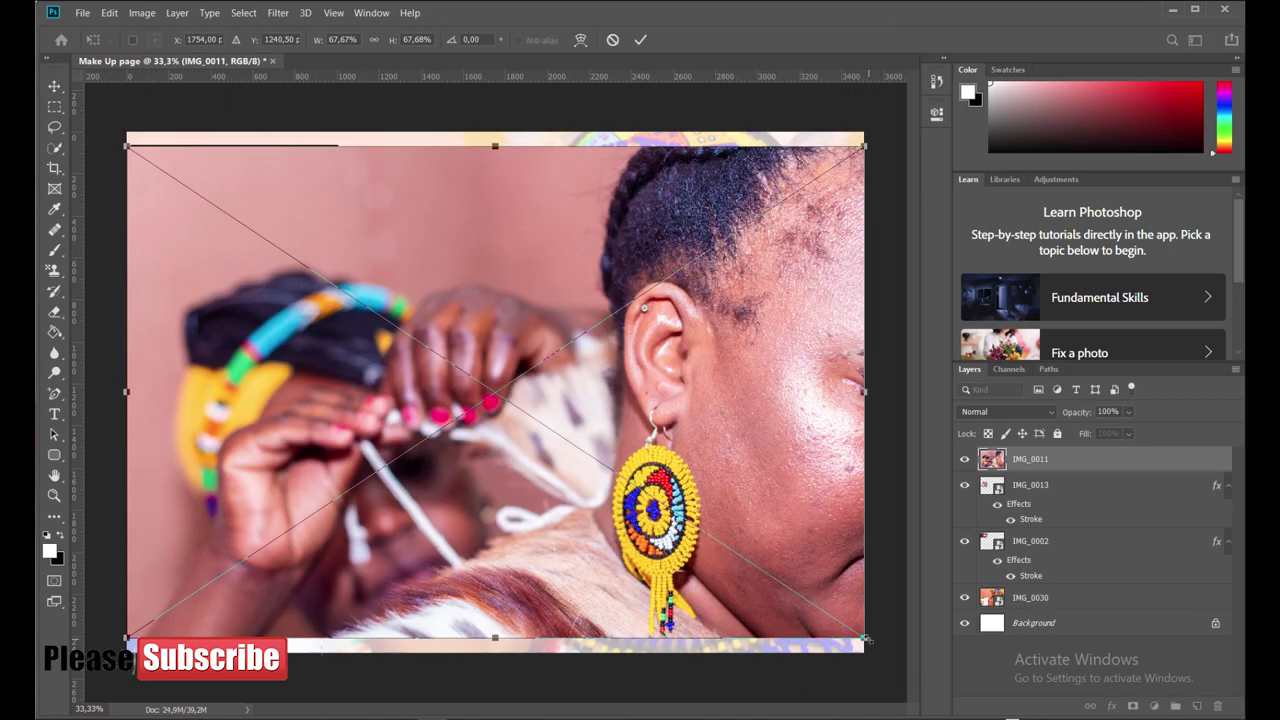
drag(866, 638, 338, 287)
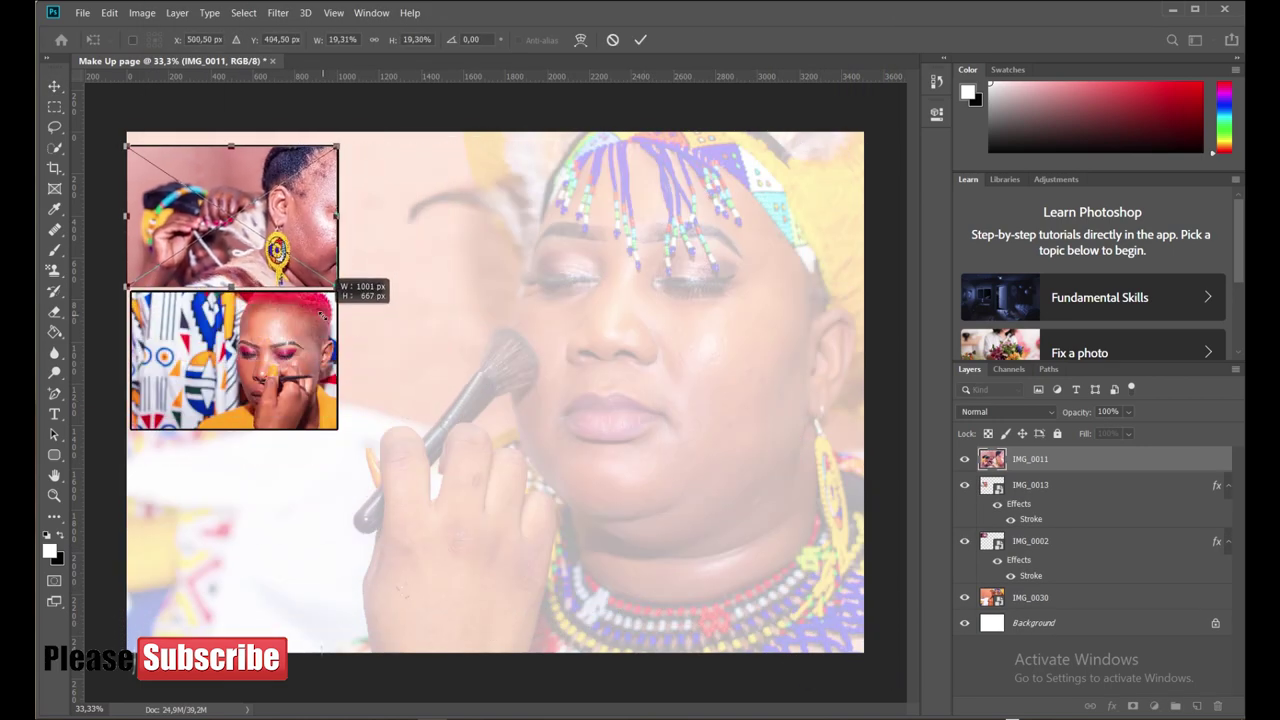
key(Return)
Add a stroke border to the earring photo and move it to a third slot below
click(1112, 706)
click(1125, 585)
click(1180, 43)
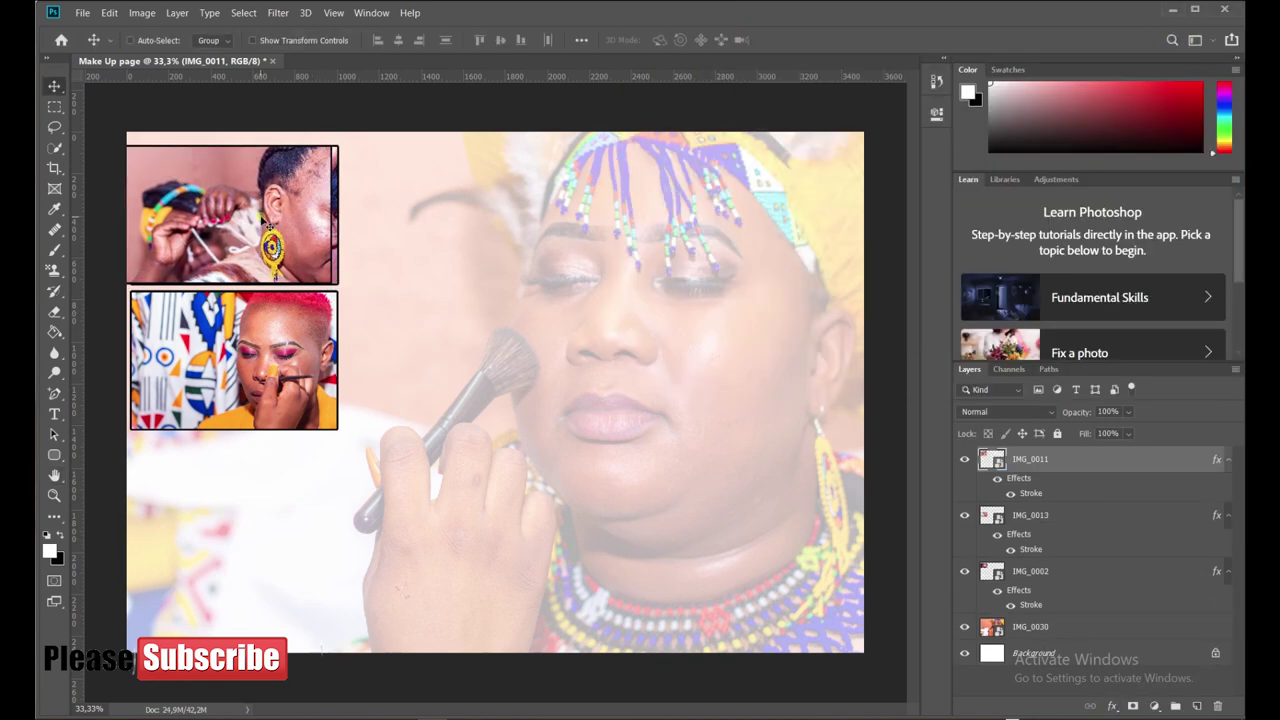
drag(230, 215, 232, 497)
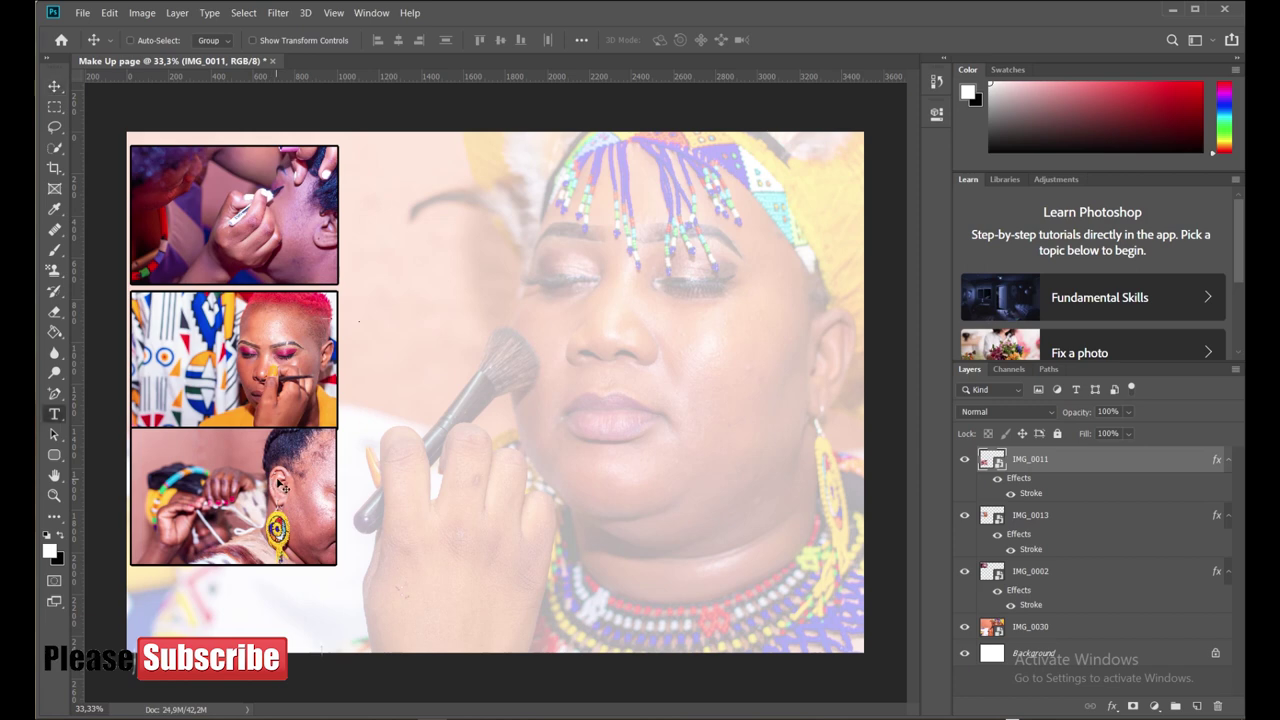
Resize the bottom photo to match, leave a gap above it, and nudge all three right
key(ctrl+t)
drag(337, 566, 337, 566)
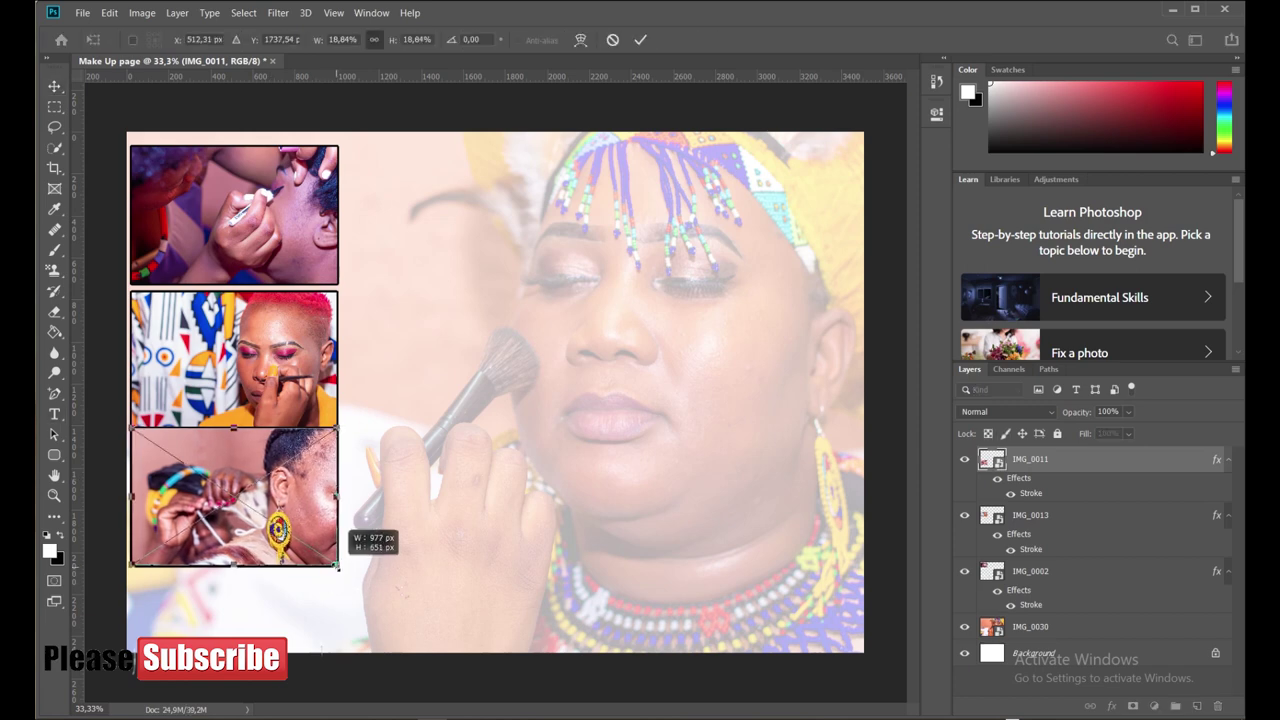
key(Return)
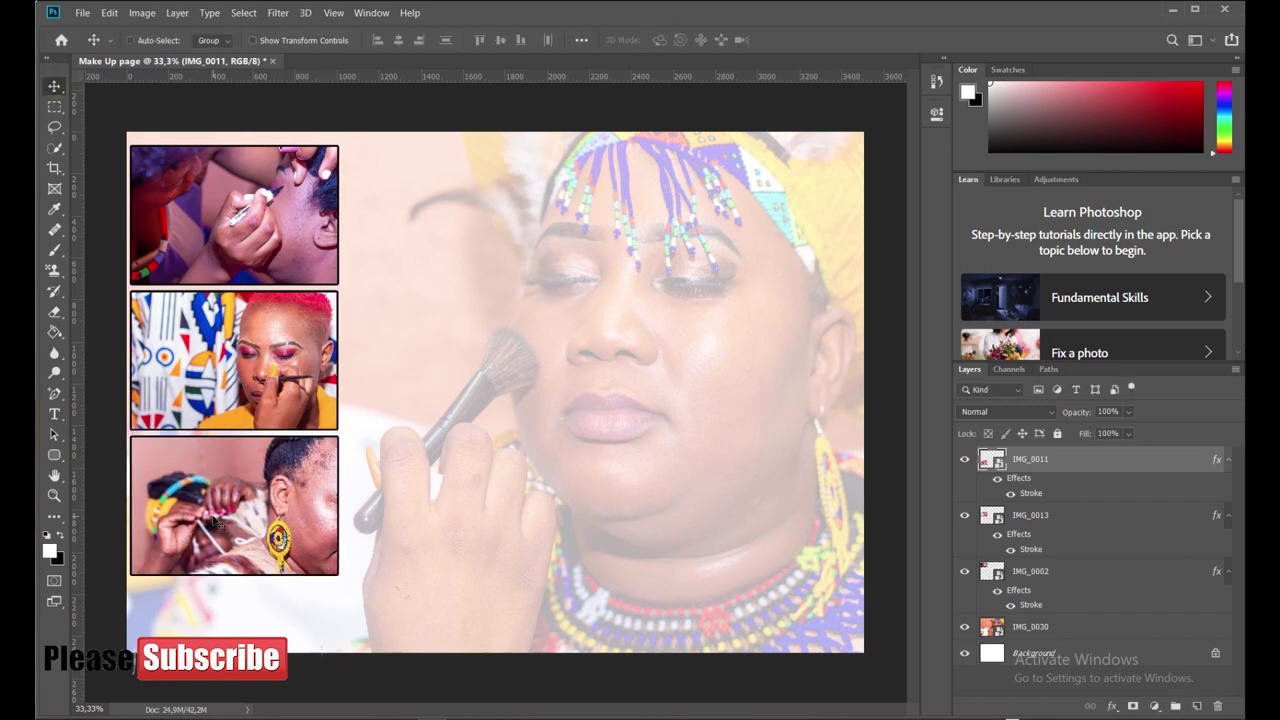
drag(219, 521, 212, 548)
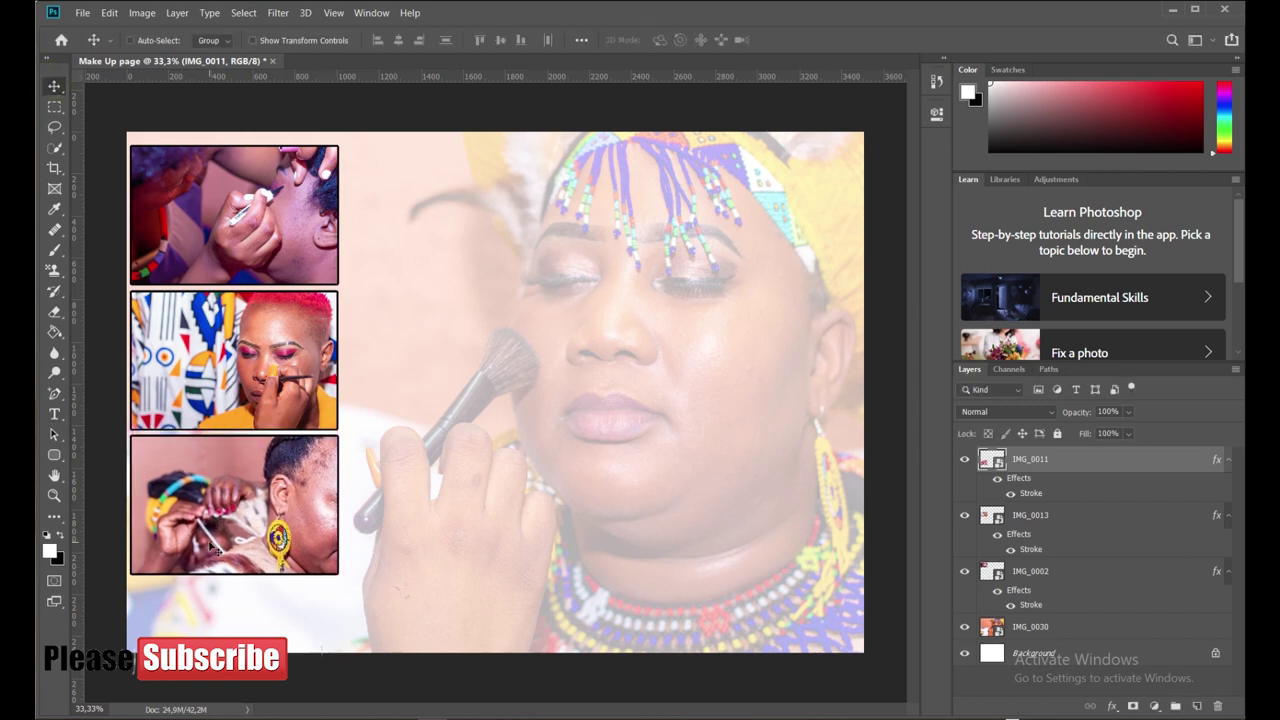
shift+click(1062, 576)
key(shift+Right)
key(shift+Right)
key(shift+Right)
key(shift+Right)
key(shift+Right)
key(shift+Right)
key(shift+Right)
In Save As, create a new Nyanyadu Photobook folder on the Desktop and open it
click(82, 12)
click(100, 182)
right_click(336, 228)
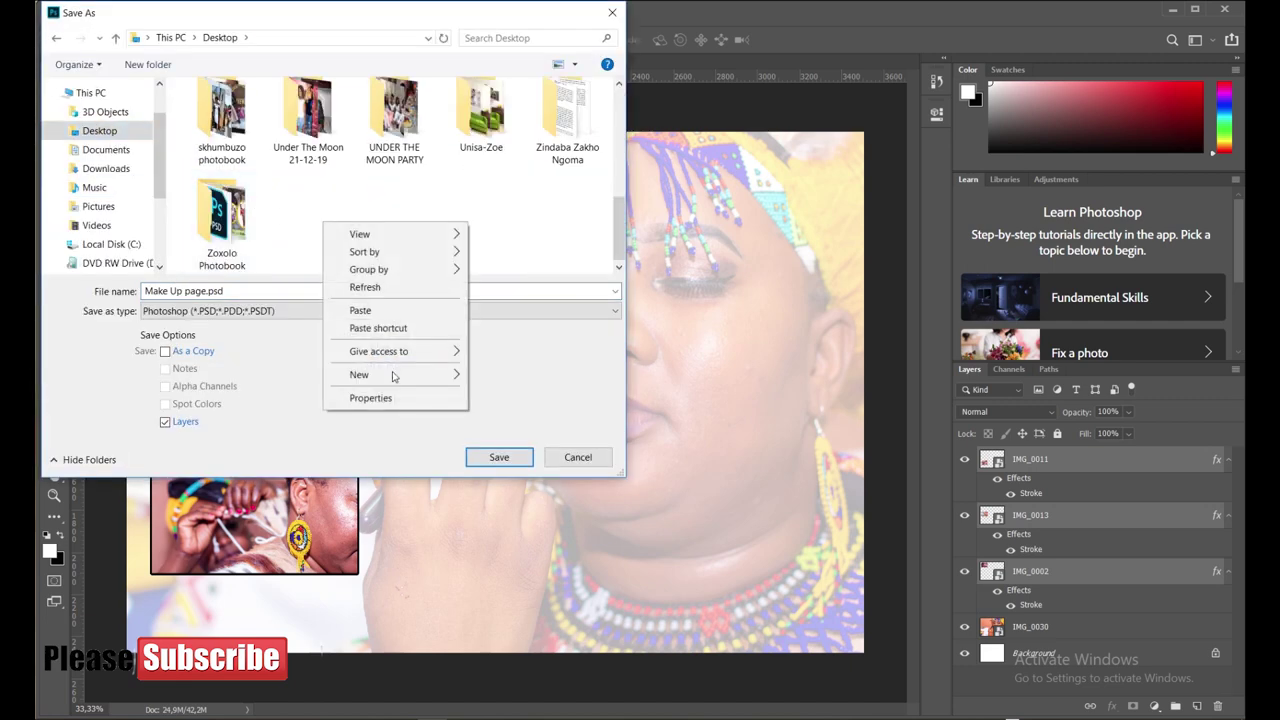
click(515, 378)
text(Nyanyadu Photobook)
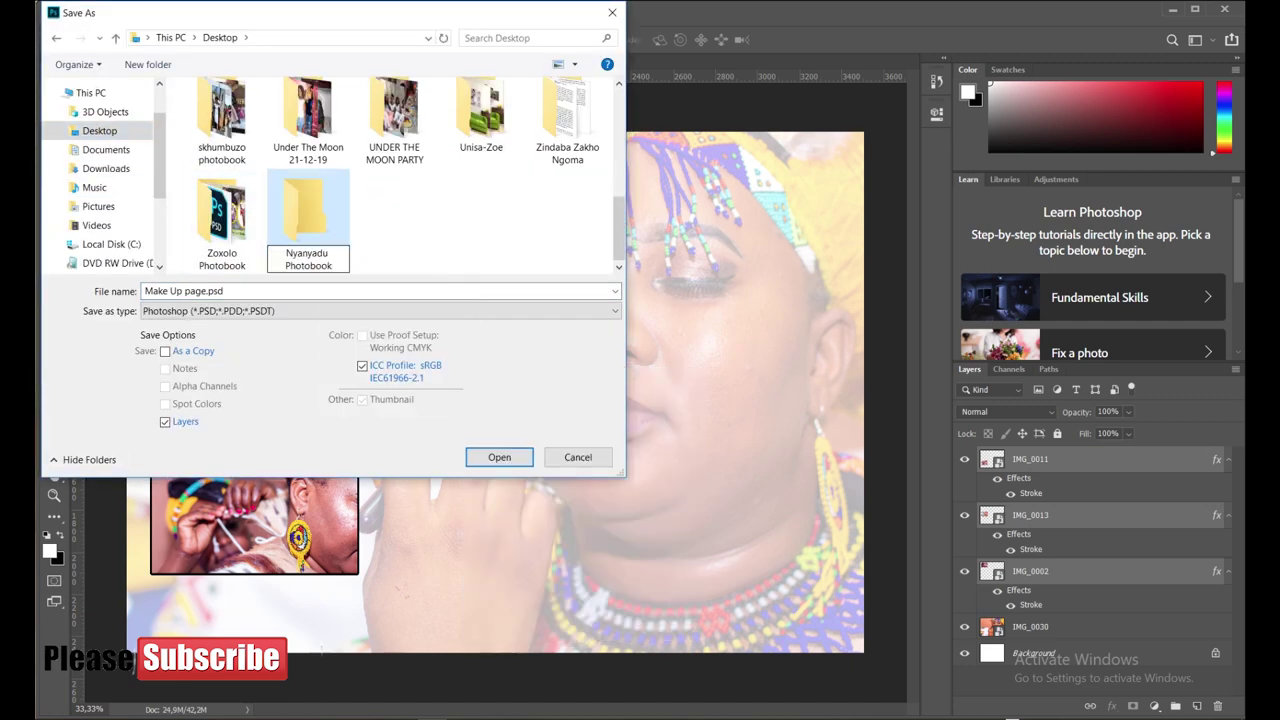
double_click(308, 212)
Save the page into that folder as a JPEG
click(380, 311)
click(237, 443)
click(498, 457)
Accept the JPEG options and dismiss the desktop context menu
click(449, 82)
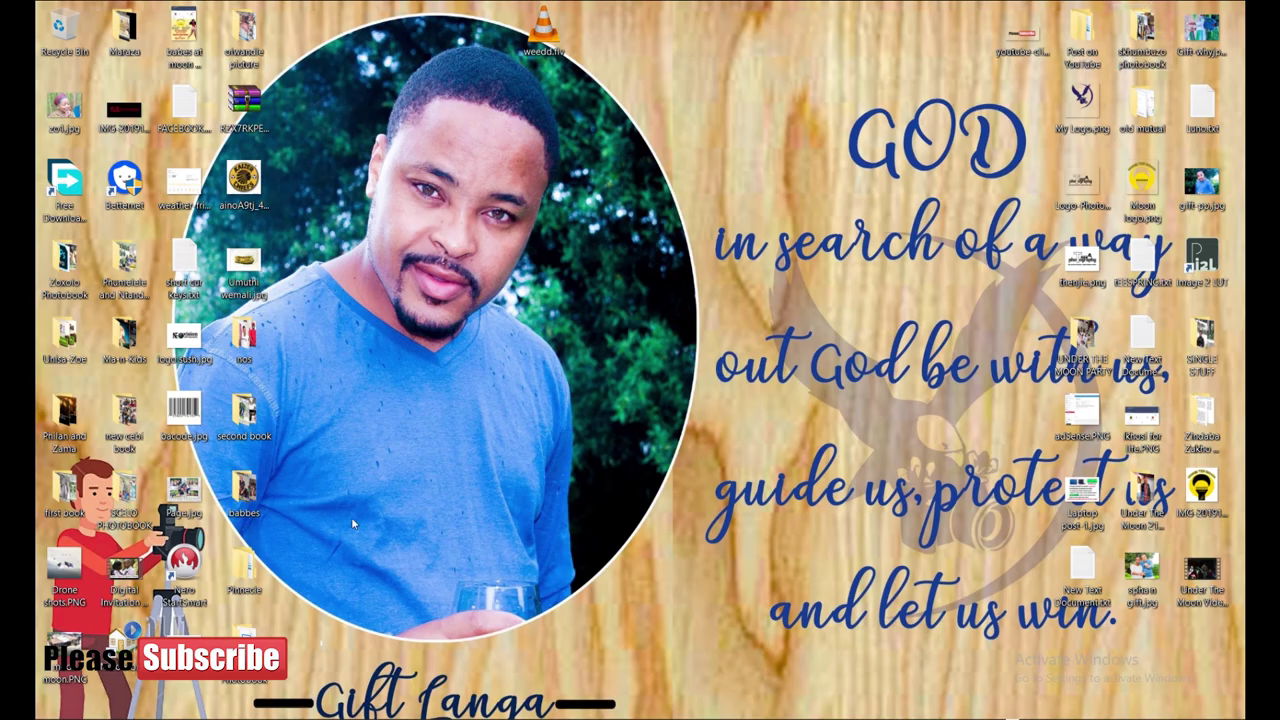
right_click(432, 396)
click(470, 446)
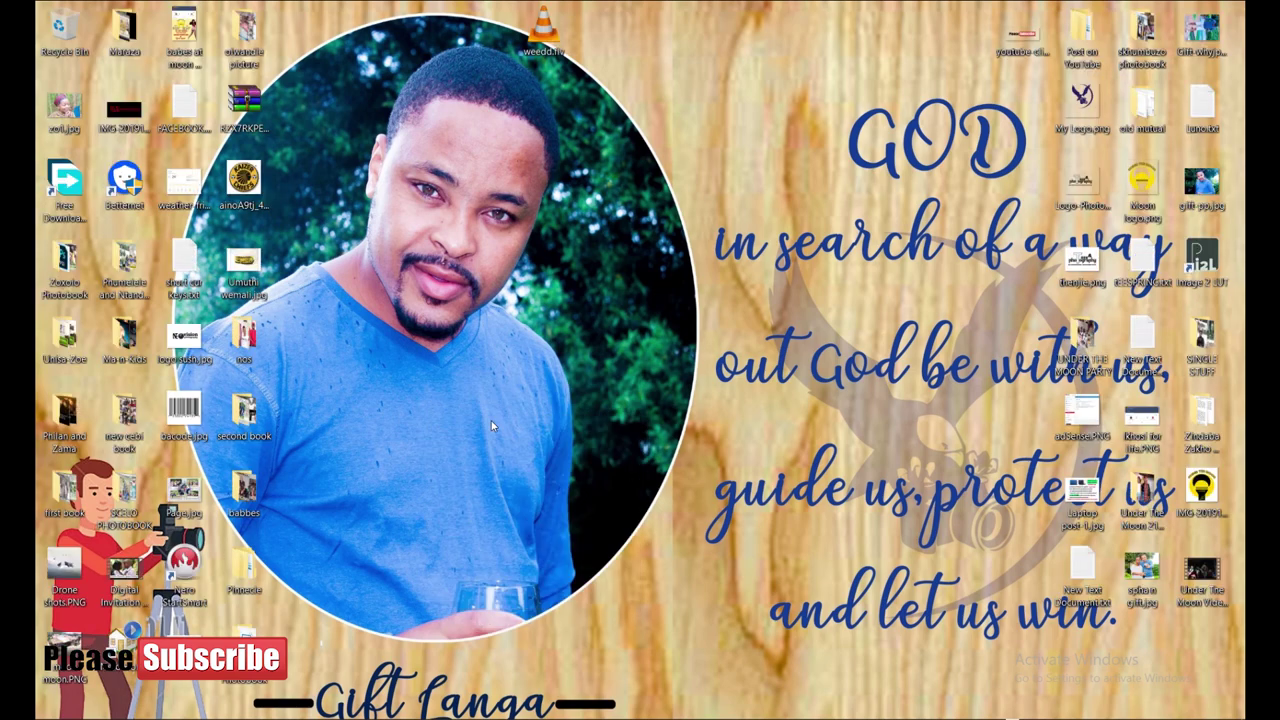
Browse through the photos in the Camera-650 folder
click(200, 655)
scroll(645, 418, down, 10)
scroll(645, 418, down, 10)
scroll(645, 418, down, 10)
scroll(645, 418, down, 10)
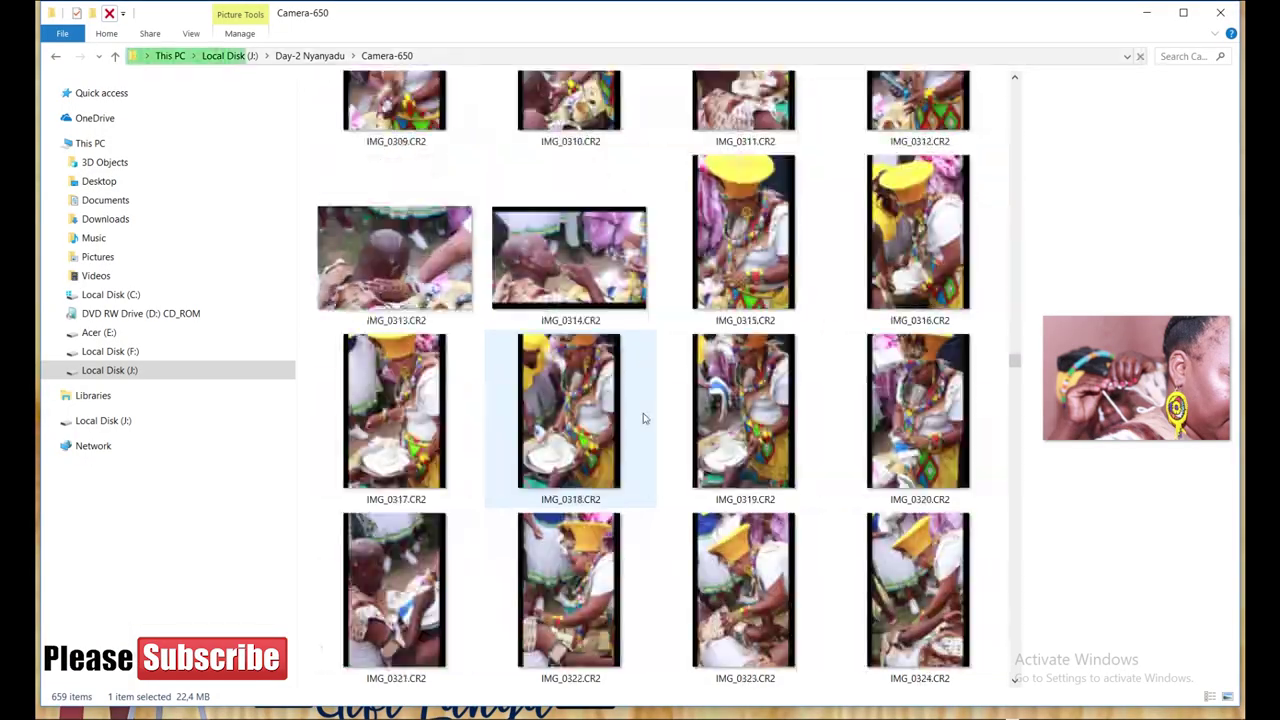
scroll(645, 418, down, 10)
scroll(645, 418, down, 10)
scroll(645, 418, up, 5)
scroll(645, 418, up, 5)
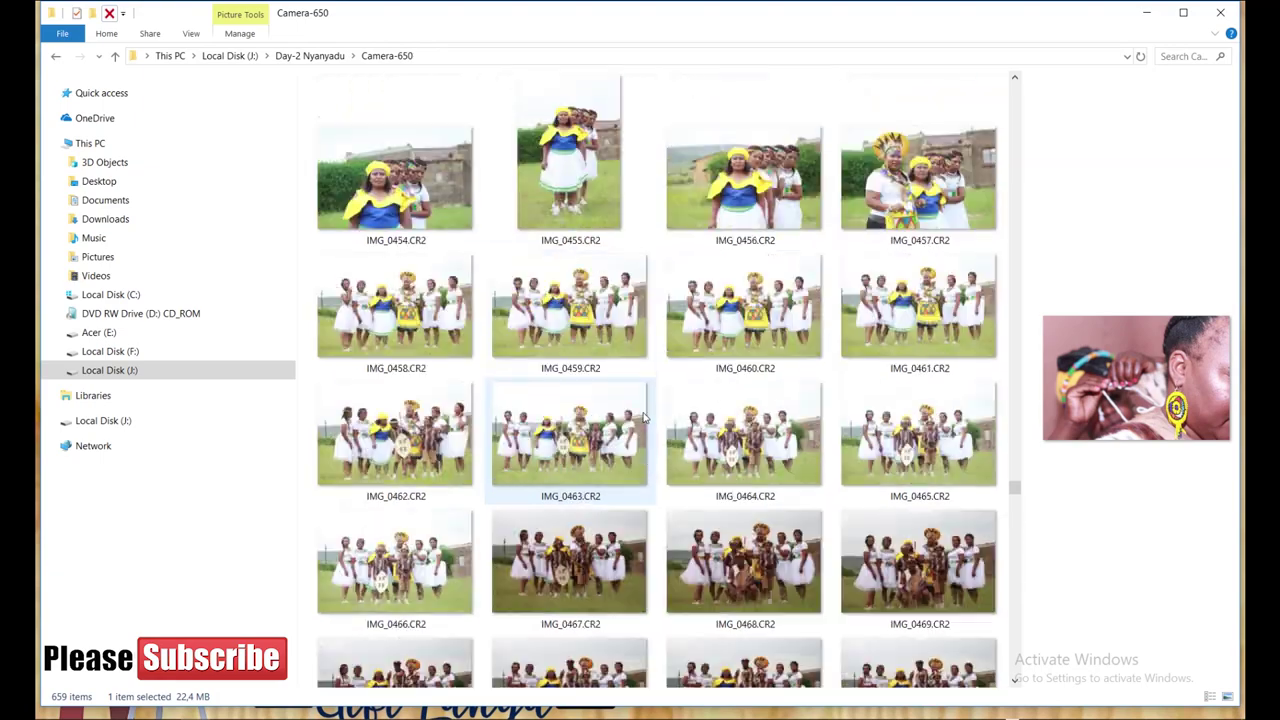
scroll(645, 418, up, 1)
scroll(645, 418, up, 1)
scroll(645, 418, up, 3)
scroll(645, 418, up, 2)
scroll(645, 418, down, 3)
scroll(645, 418, down, 2)
scroll(645, 418, down, 3)
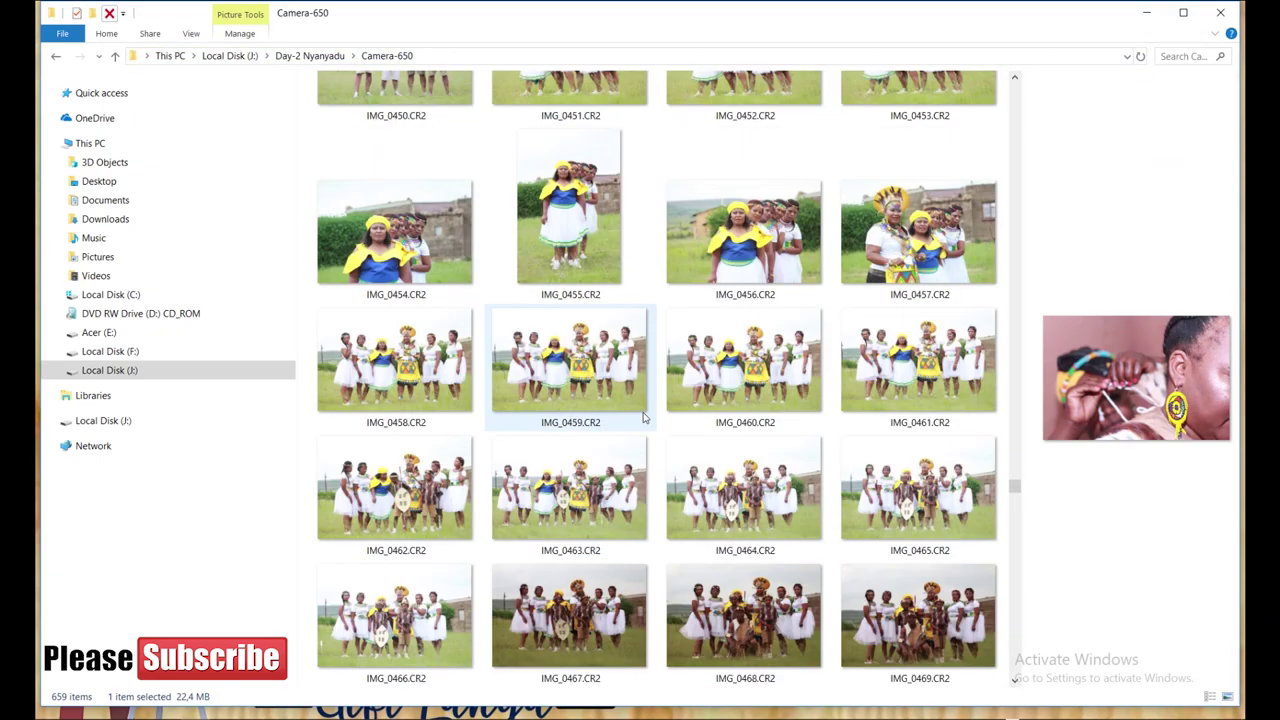
scroll(645, 418, down, 6)
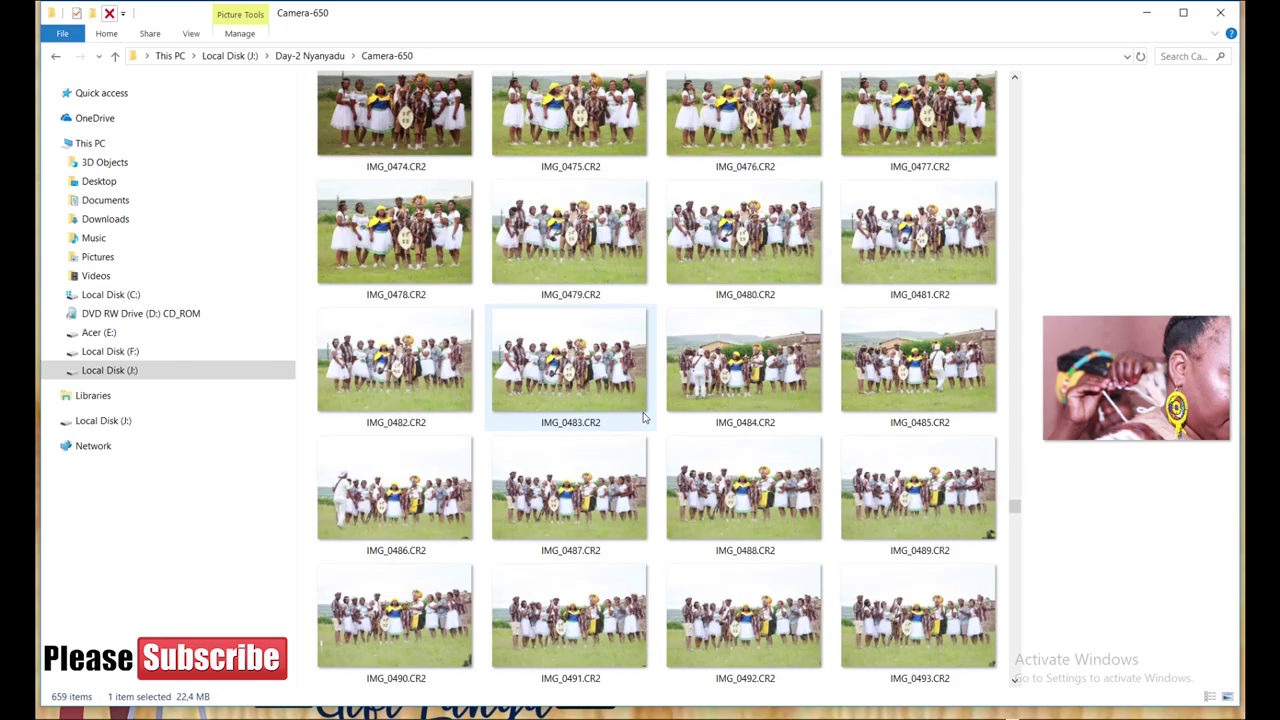
scroll(645, 418, up, 8)
scroll(645, 418, up, 10)
scroll(645, 418, up, 10)
scroll(645, 418, up, 9)
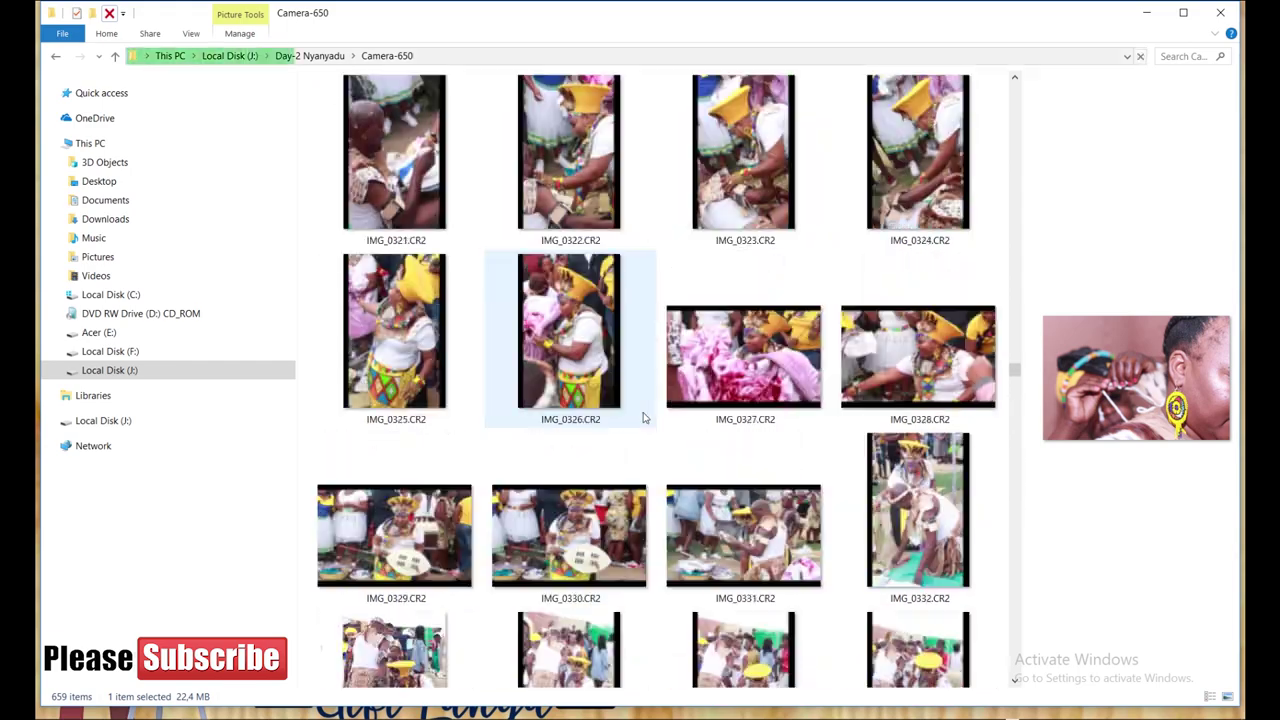
scroll(645, 418, up, 4)
scroll(645, 418, up, 4)
scroll(645, 418, up, 4)
scroll(645, 418, up, 4)
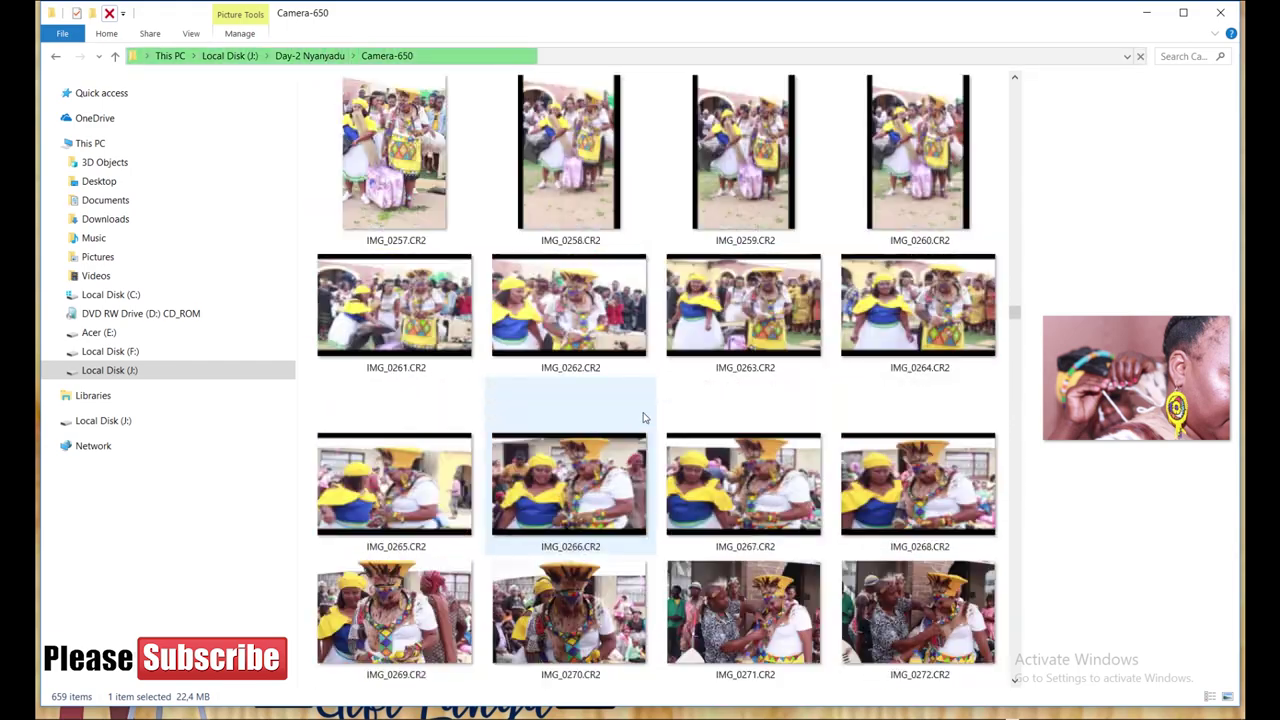
scroll(645, 418, up, 11)
scroll(645, 418, up, 11)
scroll(645, 418, up, 11)
scroll(645, 418, up, 10)
scroll(645, 418, up, 10)
scroll(645, 418, down, 20)
scroll(645, 418, down, 20)
scroll(645, 418, up, 20)
scroll(645, 418, up, 5)
scroll(645, 418, down, 3)
scroll(645, 418, down, 2)
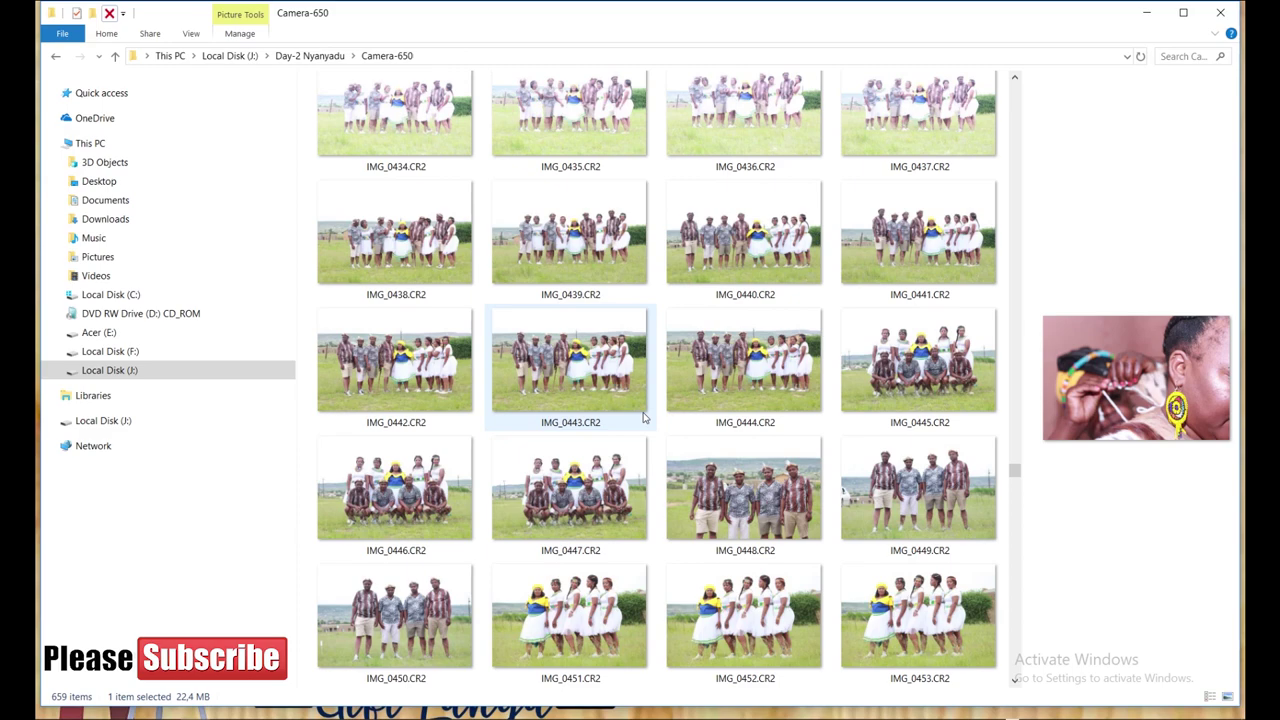
scroll(645, 418, up, 3)
scroll(645, 418, down, 5)
scroll(645, 418, down, 3)
scroll(645, 418, down, 2)
scroll(645, 418, down, 6)
scroll(645, 418, up, 3)
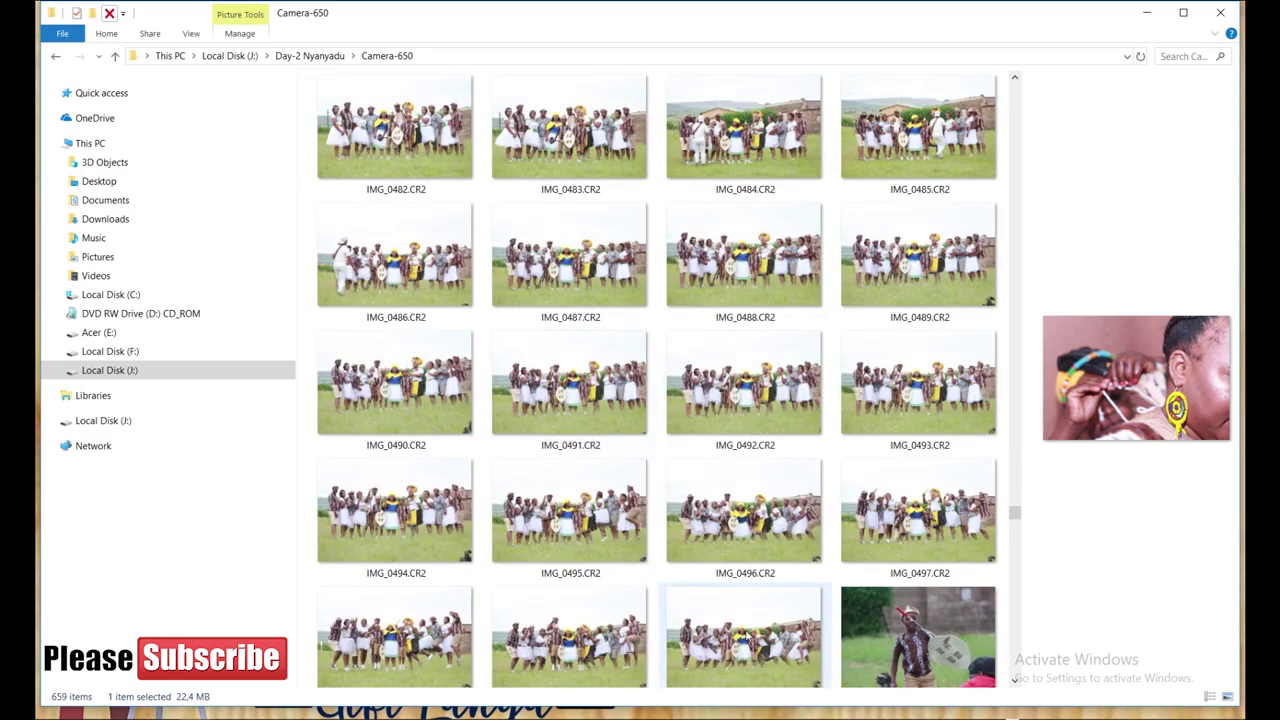
Preview IMG_0497 and earlier ceremony photos full screen, then return to Day-2 Nyanyadu
right_click(914, 515)
click(943, 200)
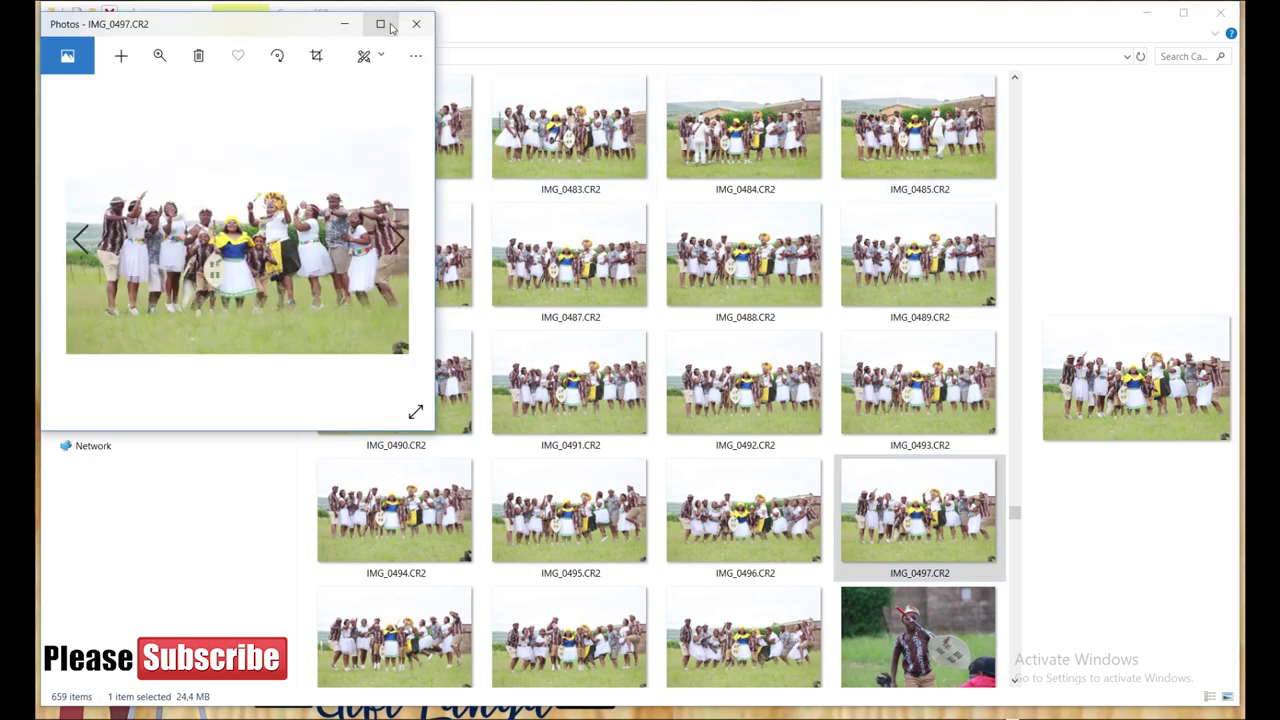
click(393, 28)
click(77, 388)
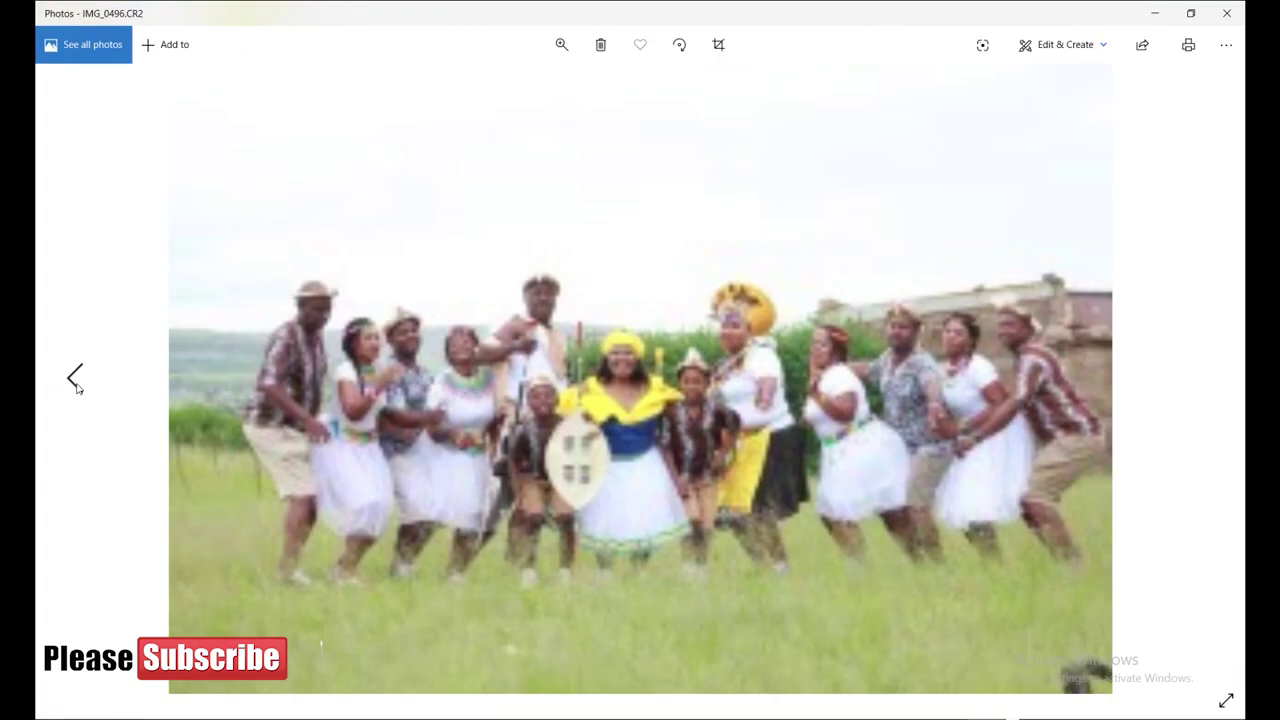
click(77, 388)
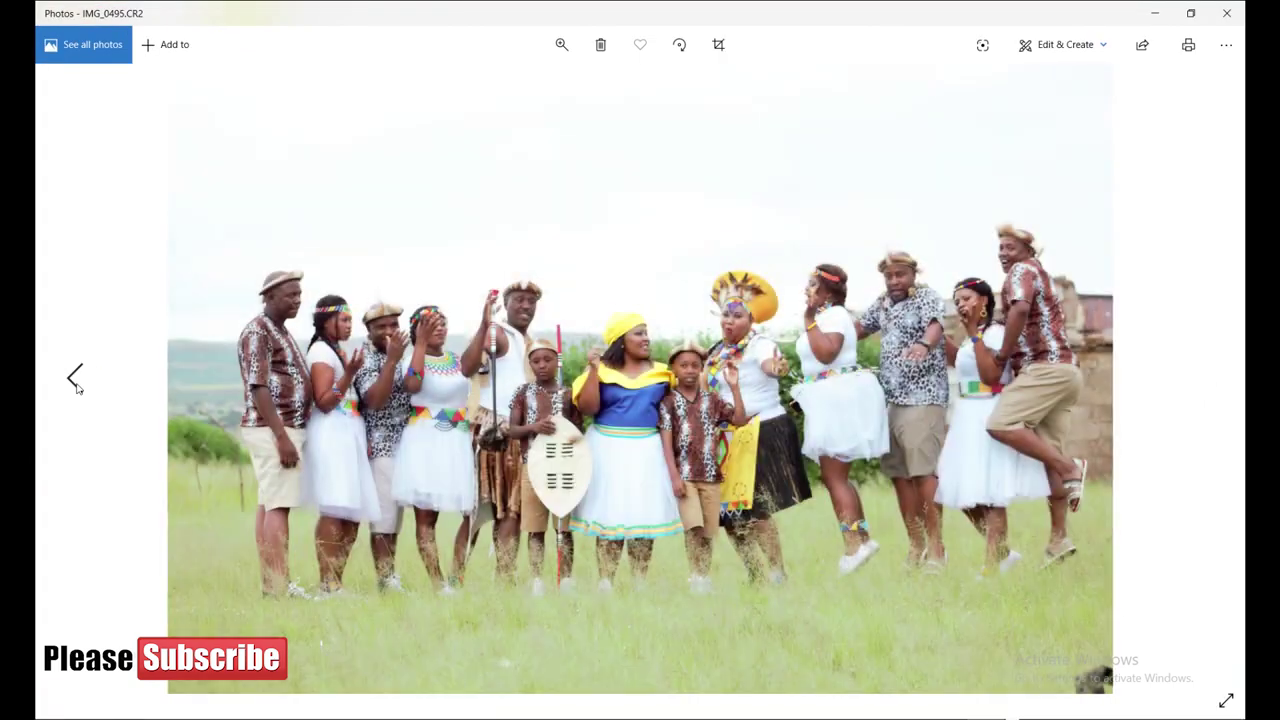
click(77, 388)
click(1226, 13)
click(114, 56)
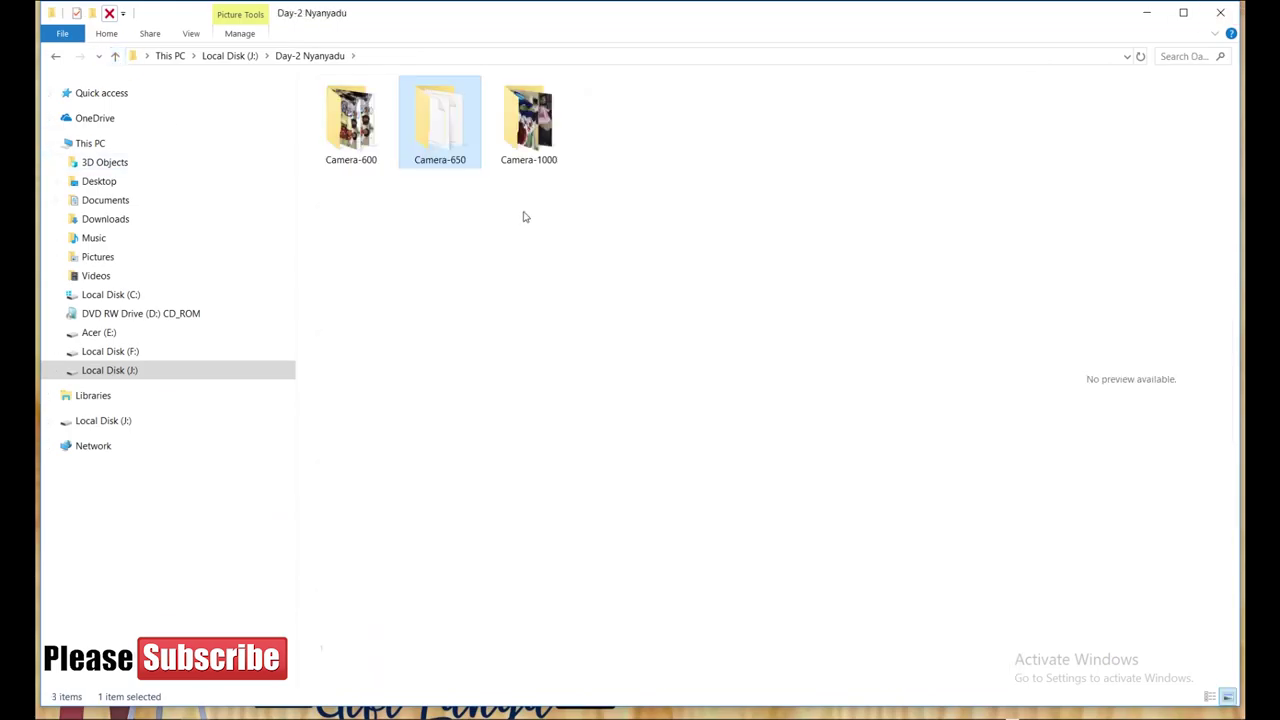
Show Camera-600's CR2 files as extra large icons and open IMG_9736.CR2
double_click(350, 122)
click(191, 33)
click(205, 54)
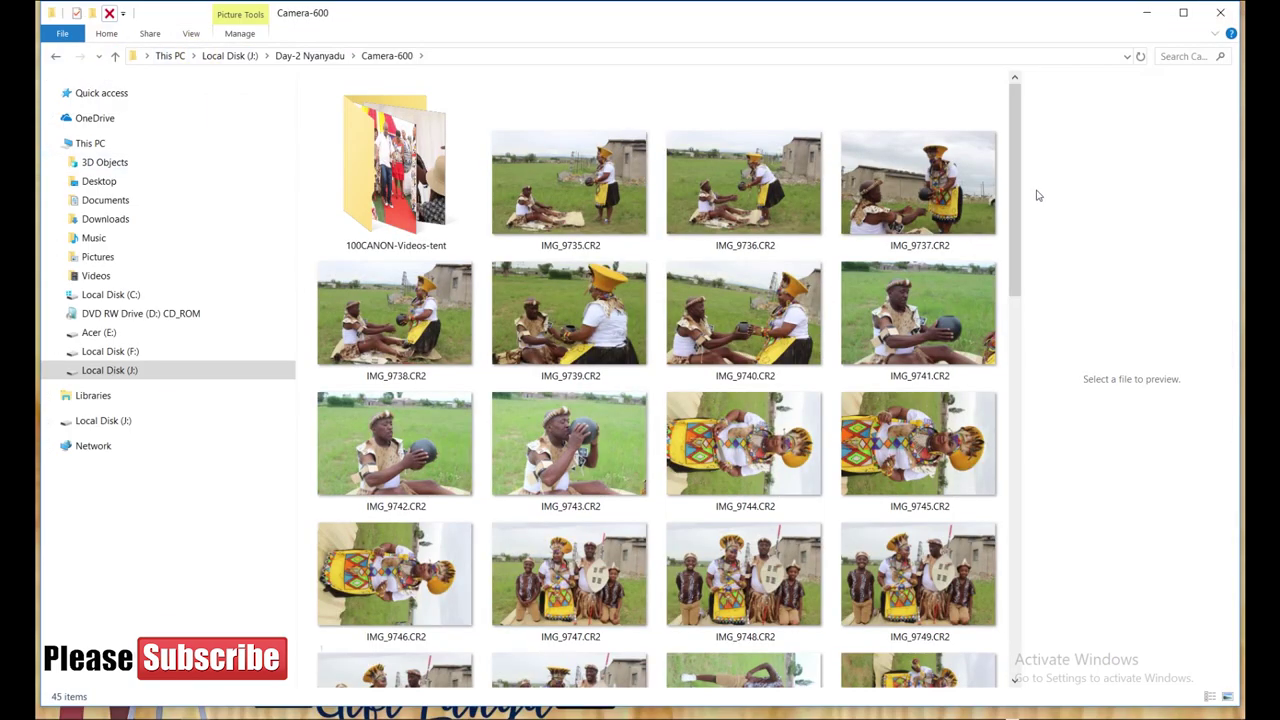
scroll(1034, 194, down, 2)
scroll(1010, 248, down, 2)
drag(1010, 248, 975, 316)
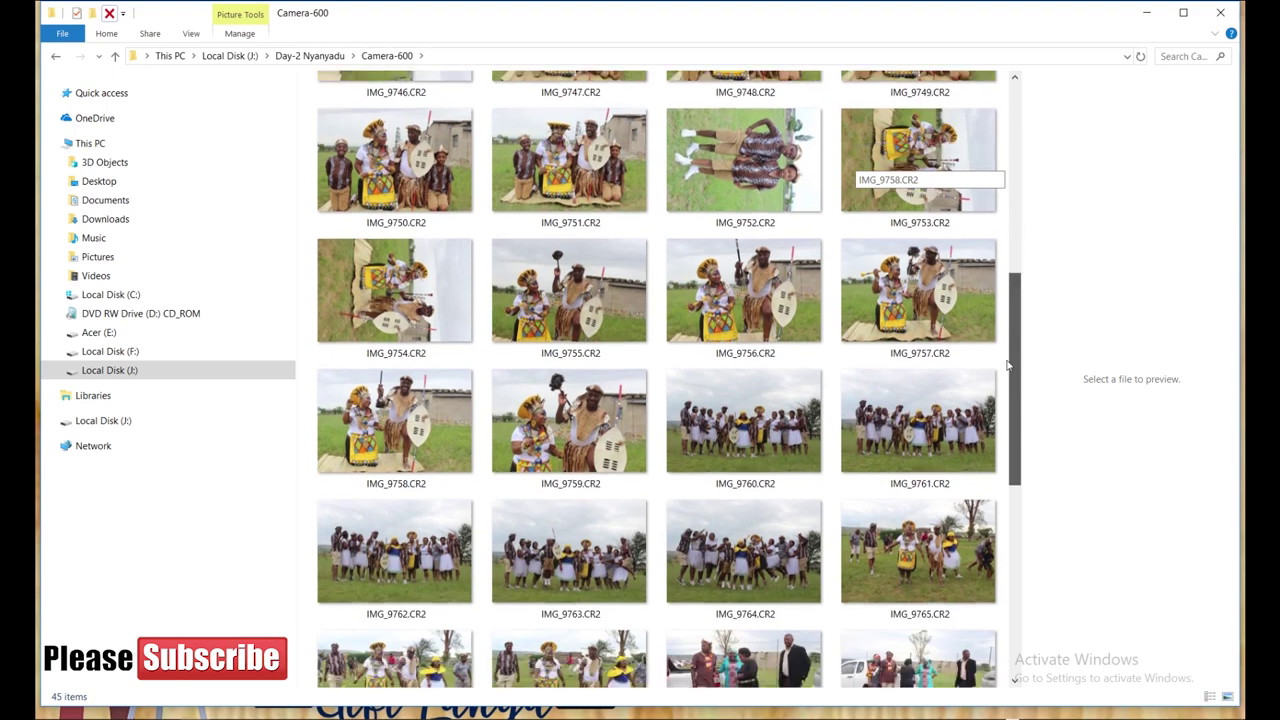
scroll(975, 316, up, 3)
scroll(975, 316, up, 2)
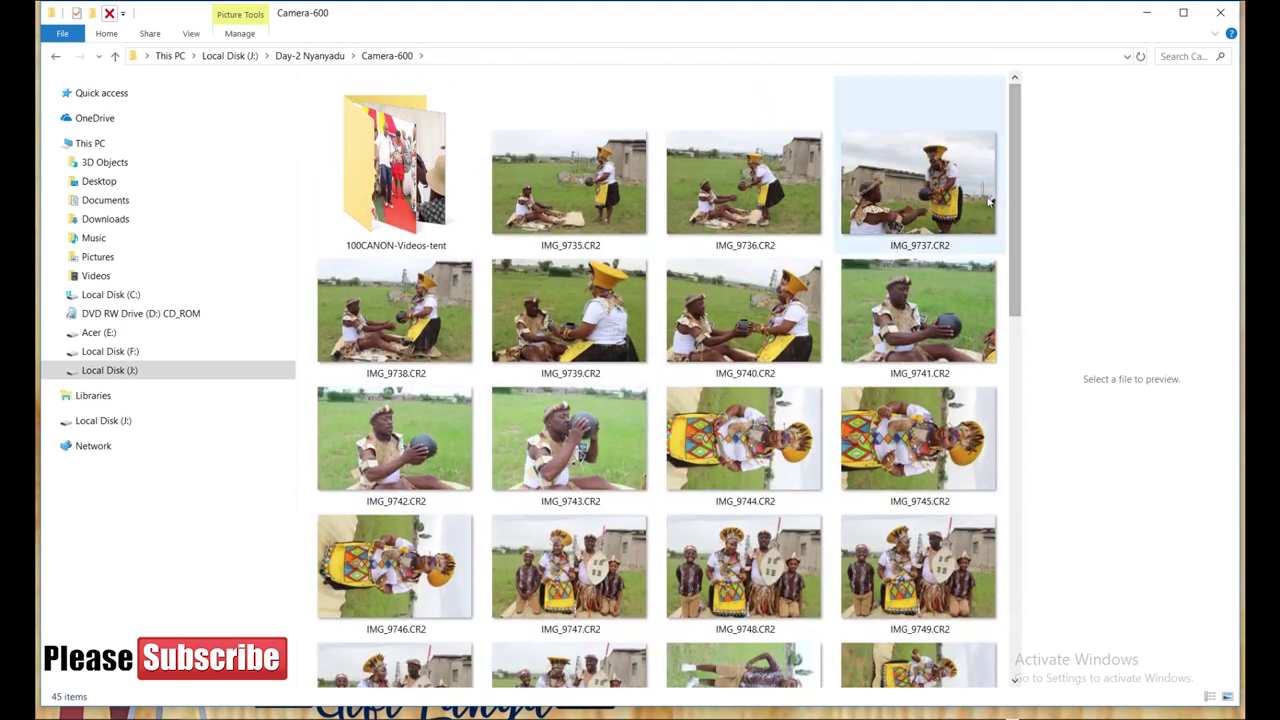
double_click(744, 183)
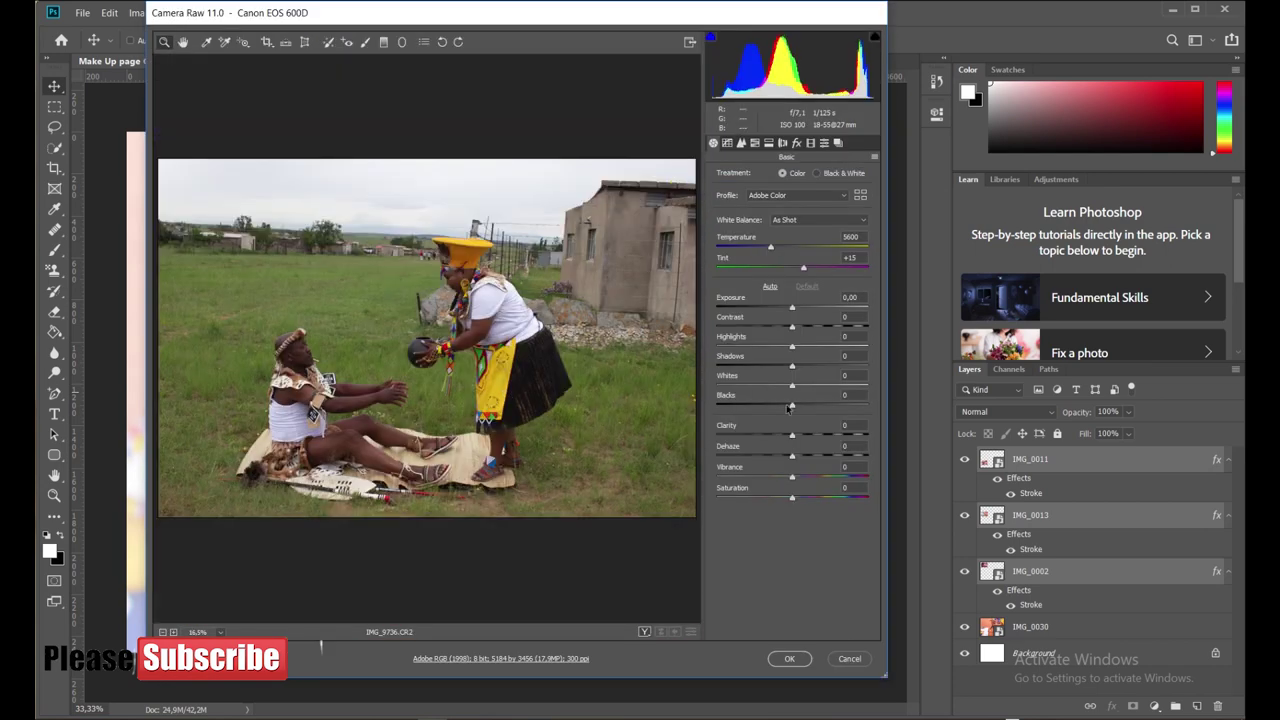
Tone IMG_9736 in Camera Raw with brighter shadows, deeper blacks and lower highlights, then place it
drag(836, 364, 868, 365)
drag(792, 403, 770, 398)
mouse_move(792, 346)
mouse_down()
mouse_move(757, 345)
mouse_move(805, 307)
mouse_up()
click(789, 658)
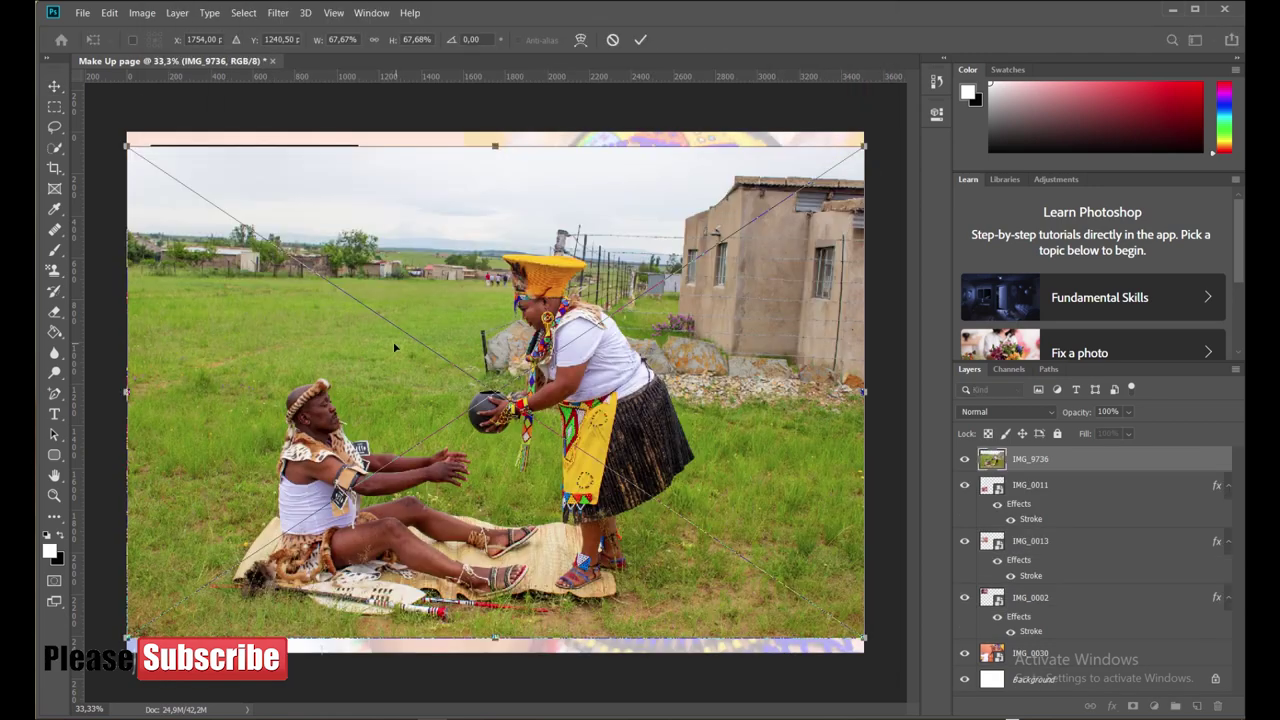
Stretch the placed photo to cover the whole canvas and commit the transform
drag(495, 147, 495, 131)
drag(495, 637, 496, 652)
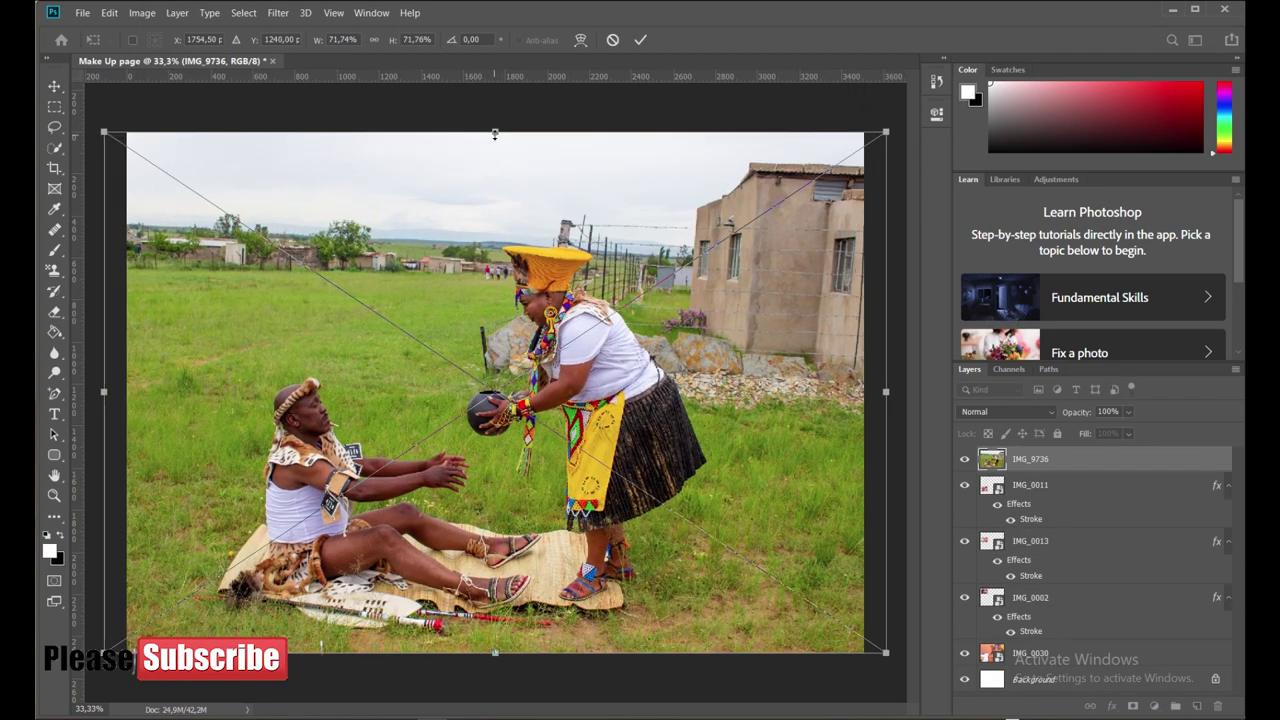
drag(104, 131, 84, 88)
drag(890, 90, 924, 38)
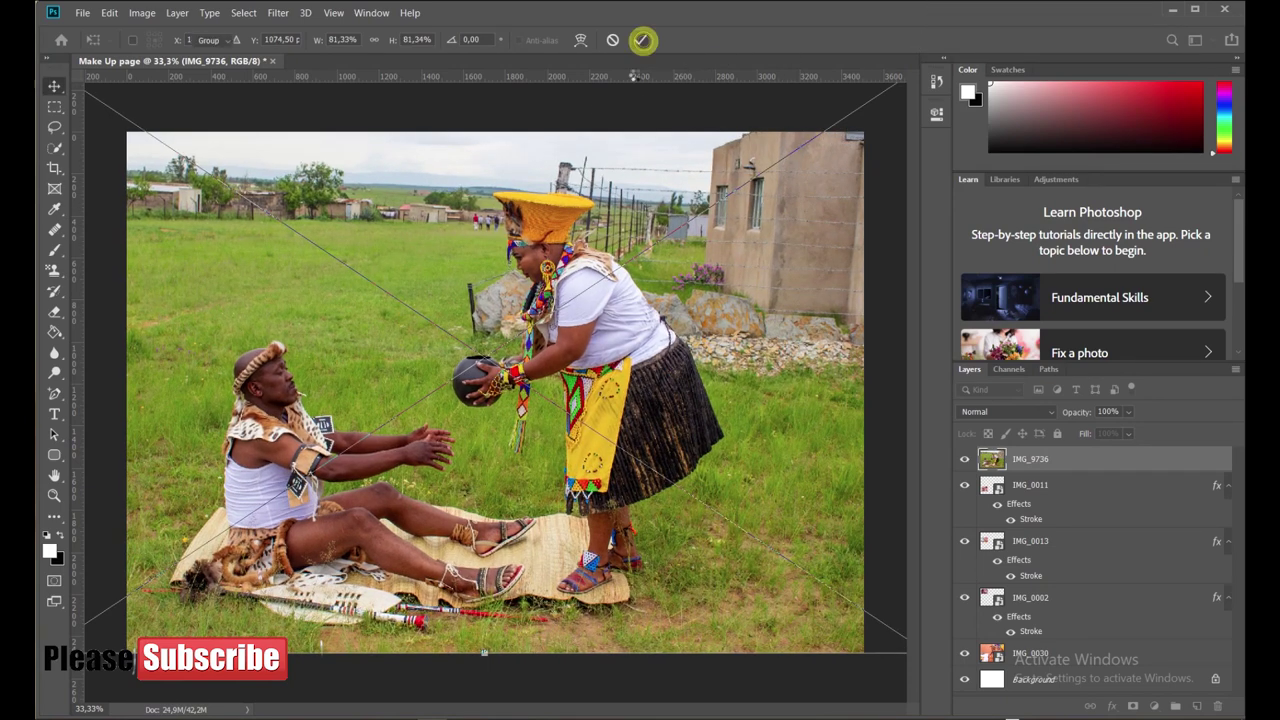
click(643, 43)
click(54, 106)
Copy the photo's central area to Layer 1 and delete old layers IMG_0011–IMG_0030
drag(146, 159, 788, 641)
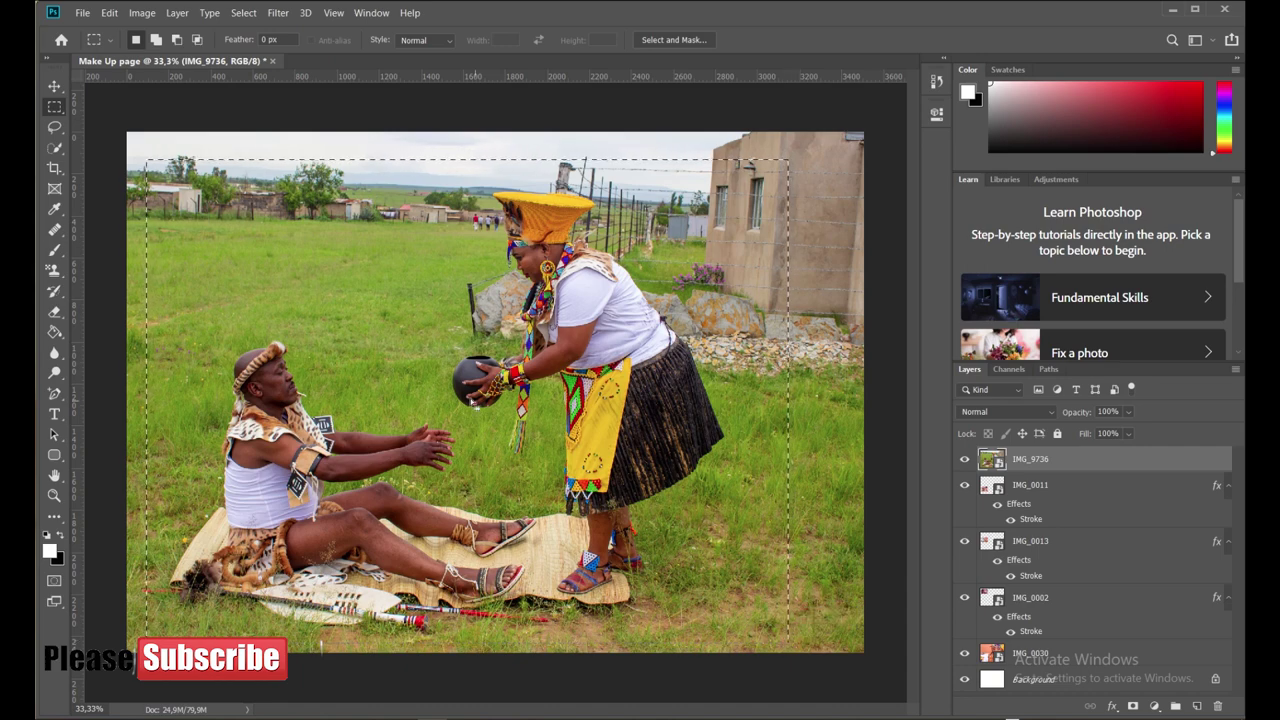
key(ctrl+j)
click(1030, 511)
scroll(1106, 652, down, 1)
shift+click(1106, 655)
key(Delete)
Apply a Gaussian Blur of about 5.8 px to IMG_9736 and show Layer 1 again
click(1062, 489)
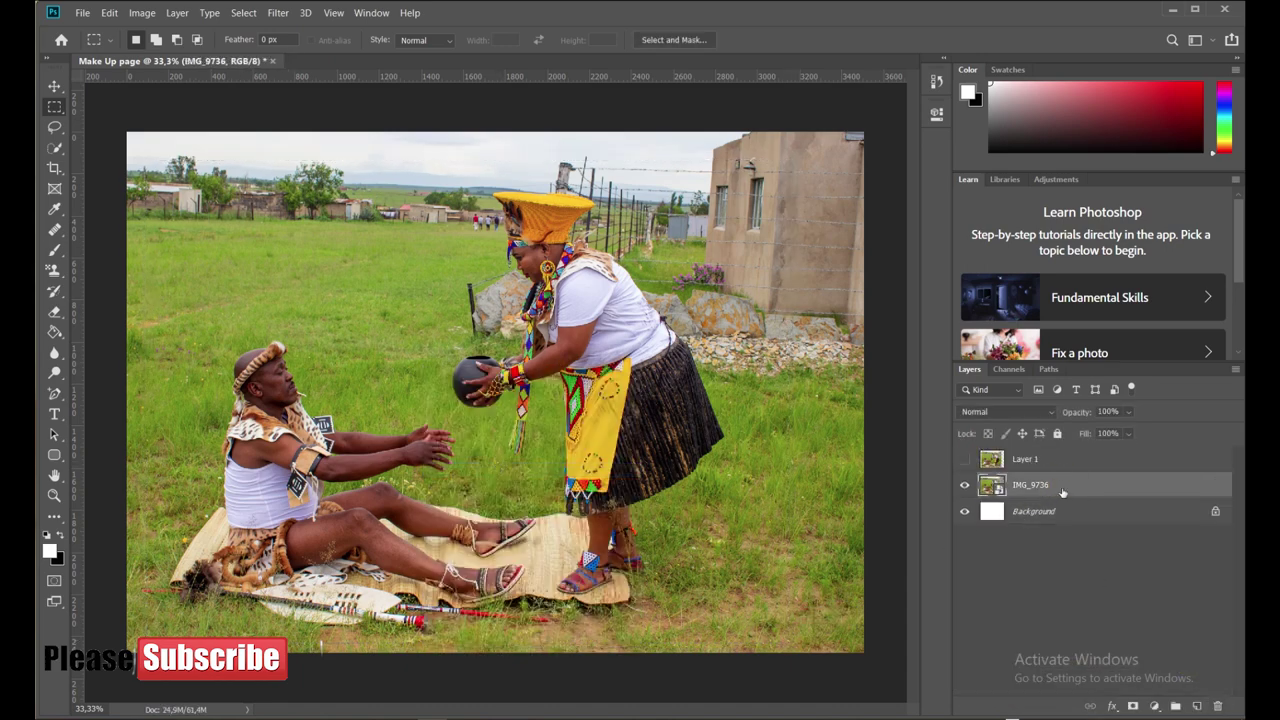
click(277, 12)
mouse_move(286, 180)
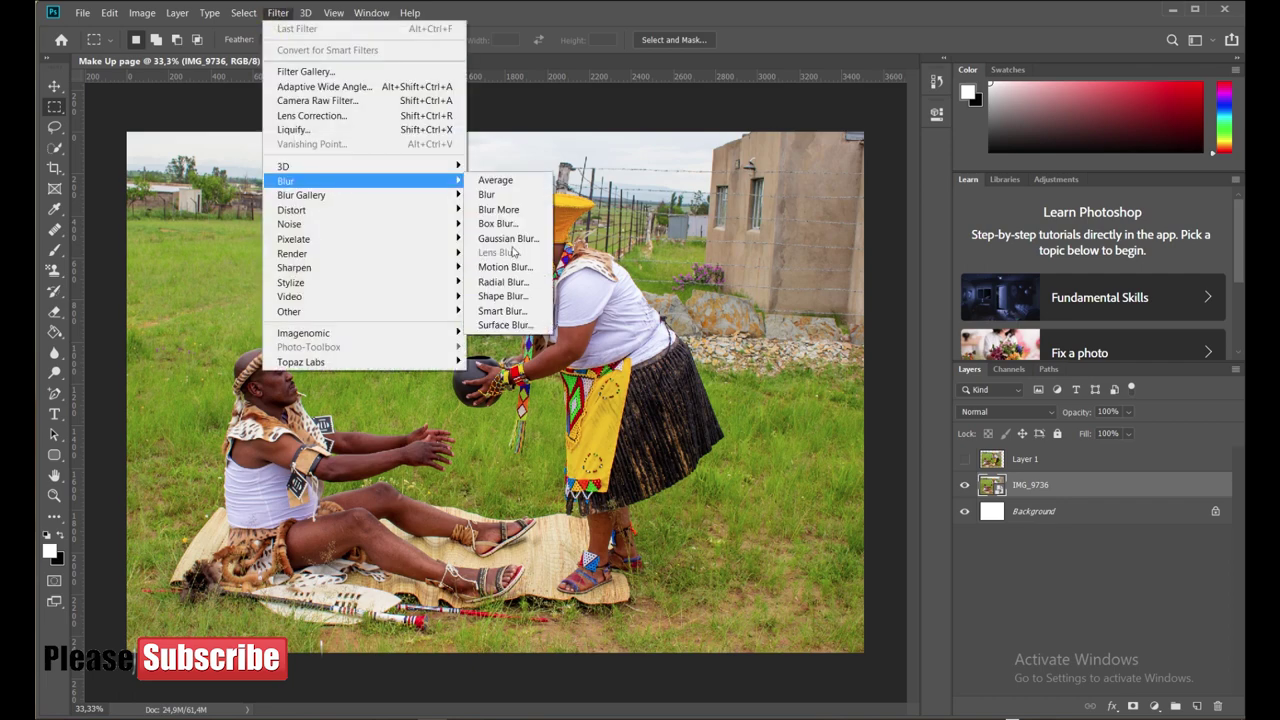
click(508, 239)
drag(621, 421, 598, 421)
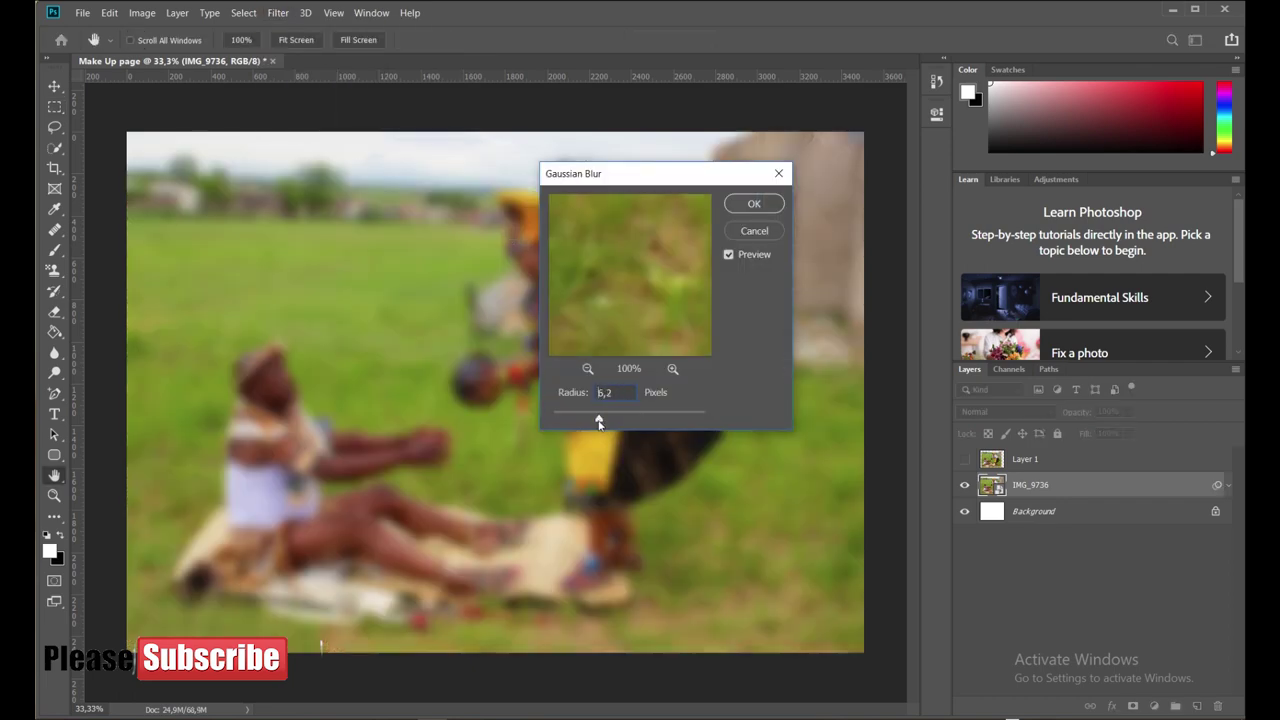
key(Return)
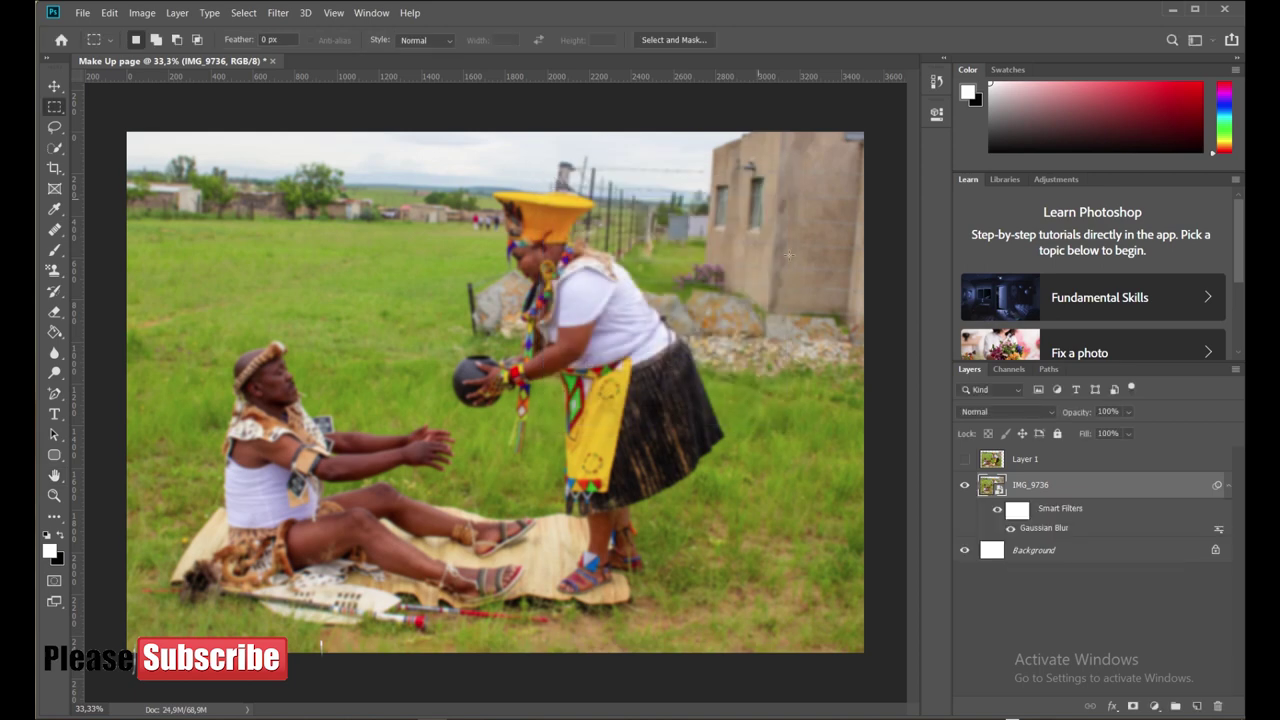
click(965, 459)
click(1112, 706)
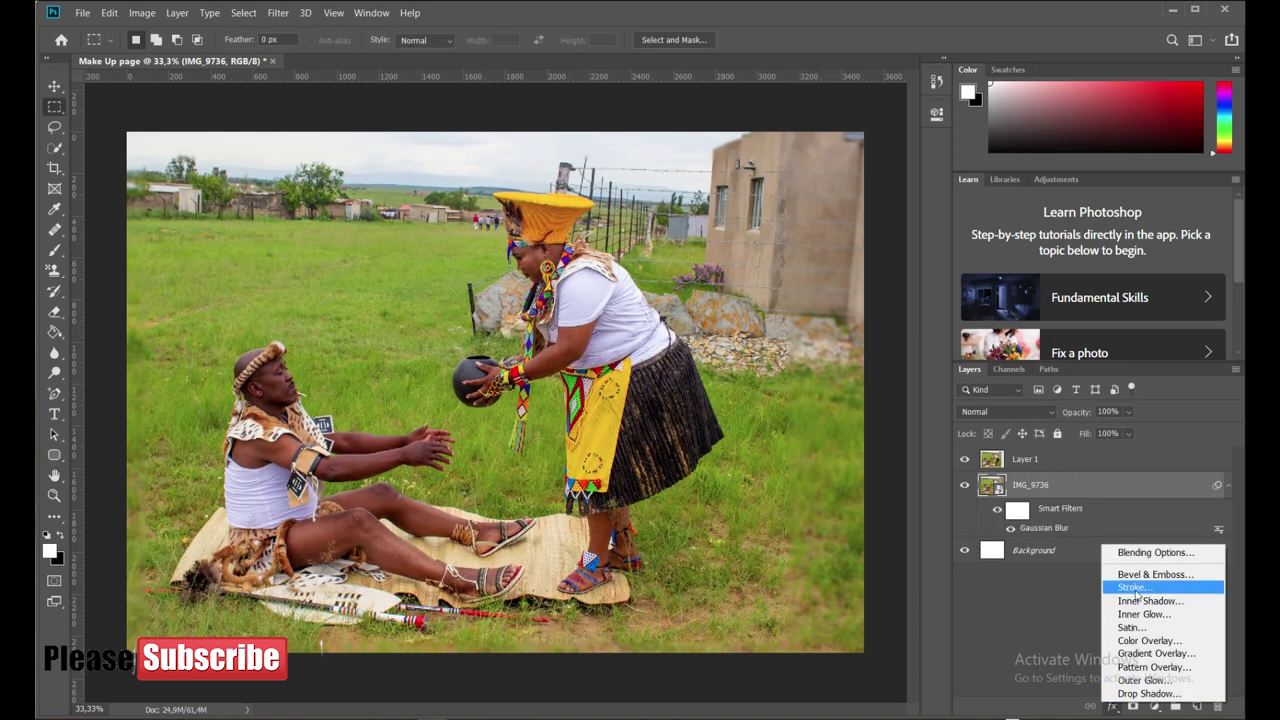
Try an Inner Shadow on the wrong layer and cancel it
click(1145, 600)
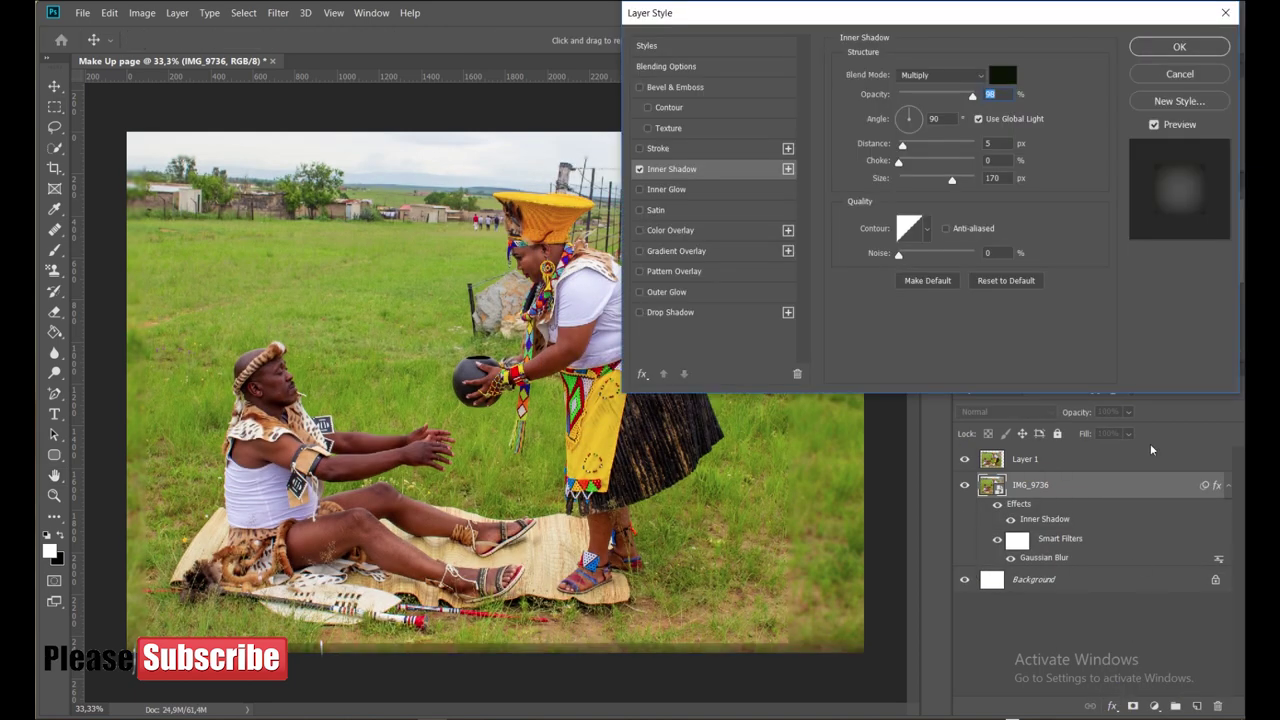
drag(972, 95, 980, 95)
mouse_move(952, 180)
mouse_down()
mouse_move(978, 180)
mouse_move(965, 178)
mouse_up()
click(940, 75)
scroll(954, 83, down, 4)
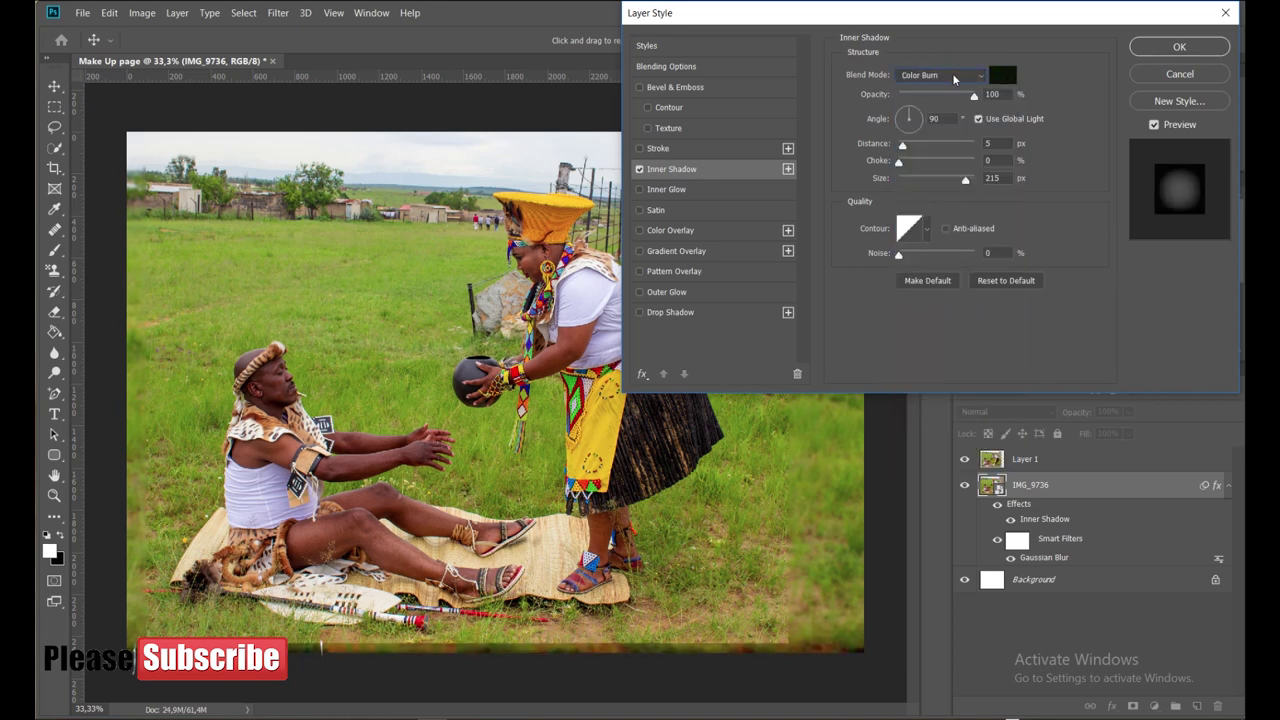
click(1179, 74)
Give Layer 1 an Inner Shadow with size about 193 px
click(1075, 460)
click(965, 459)
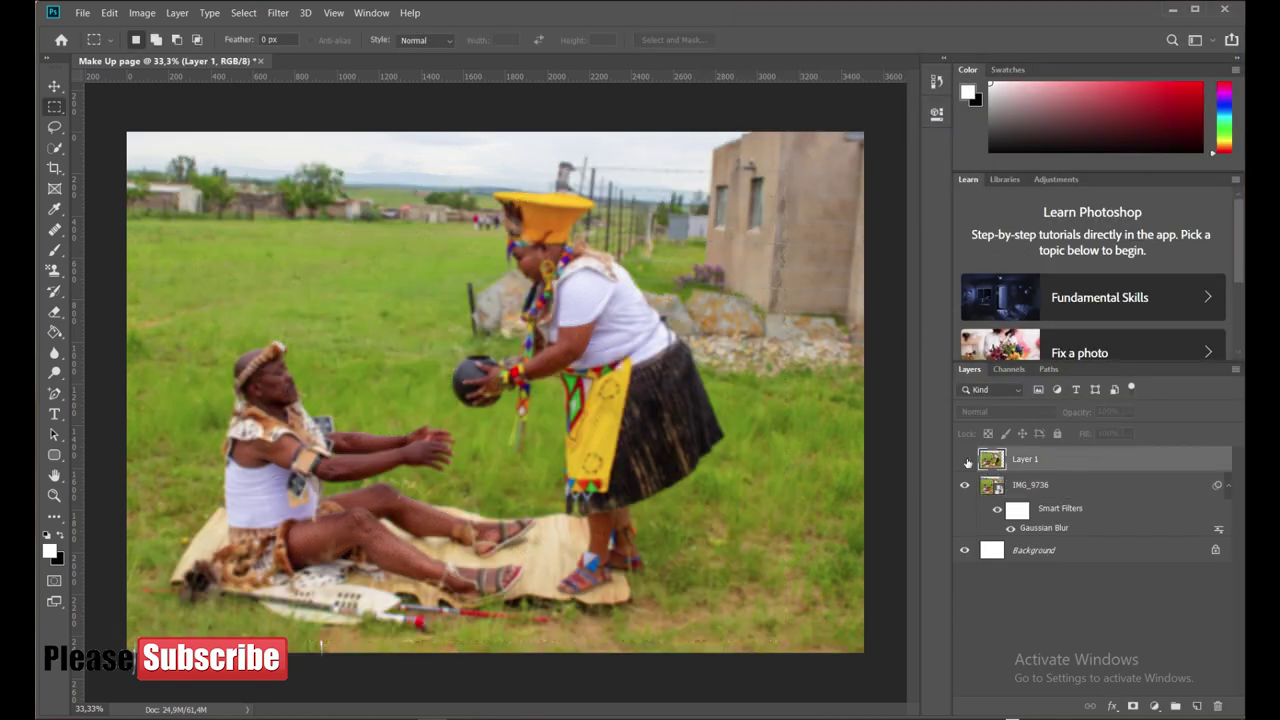
click(1112, 706)
click(1121, 614)
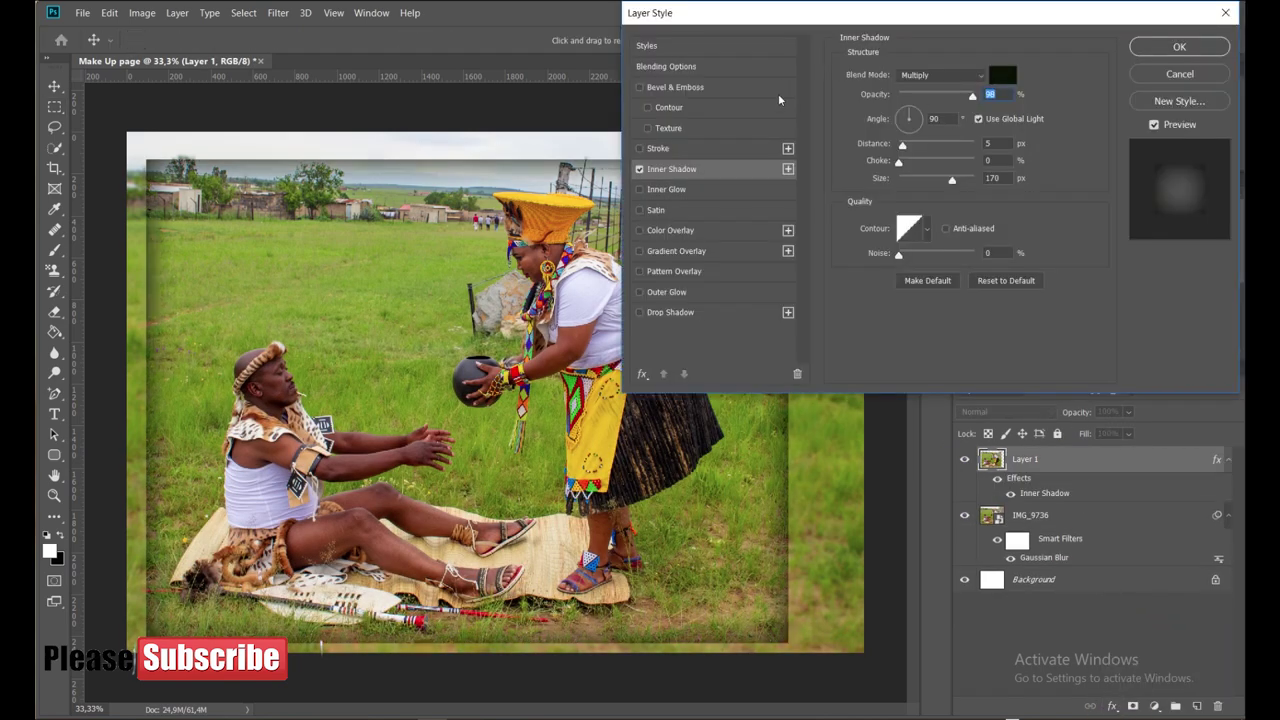
drag(952, 180, 959, 182)
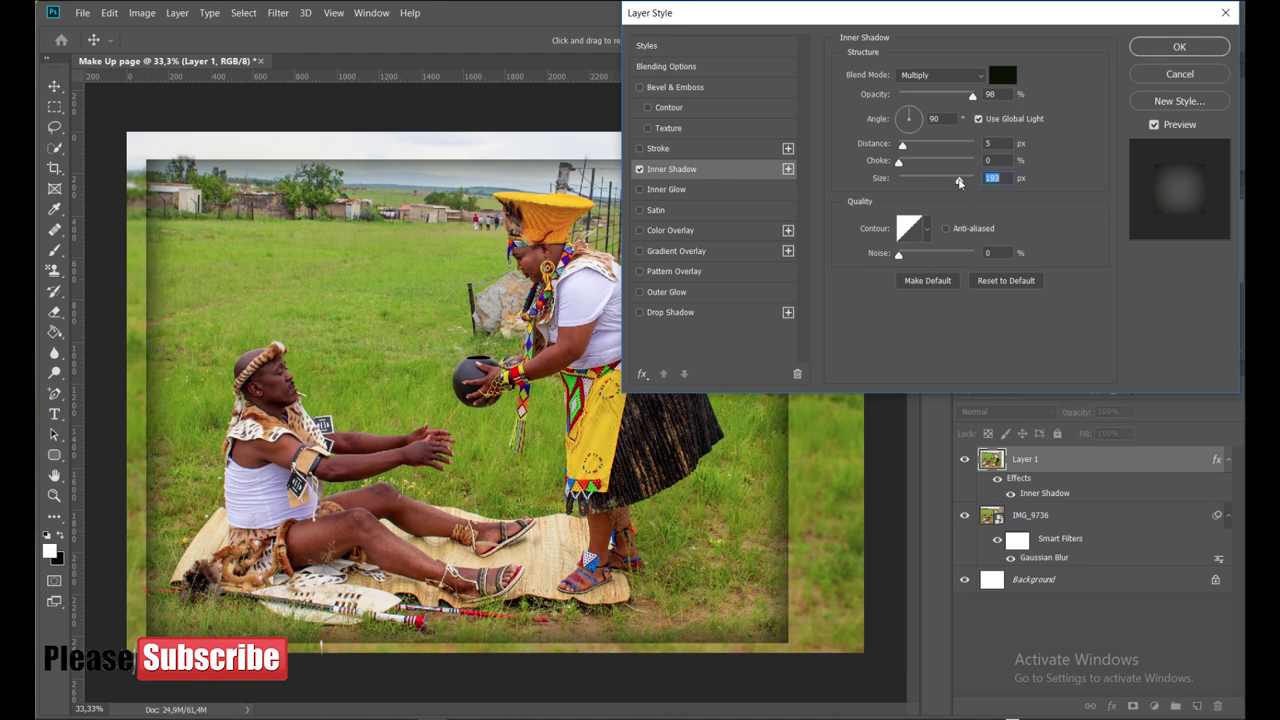
click(1162, 49)
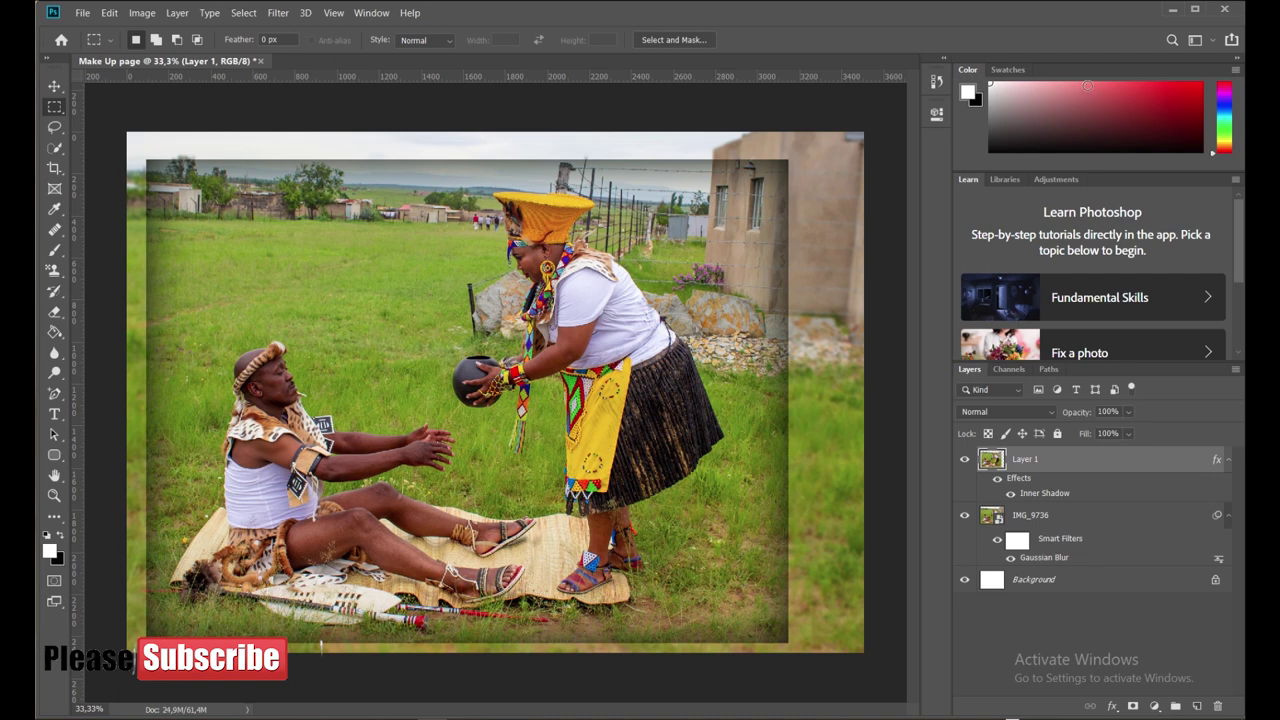
Draw a wide rectangle banner at the photo's top-left with a 3 px black outline
right_click(55, 458)
click(110, 455)
mouse_move(177, 180)
mouse_down()
mouse_move(390, 216)
mouse_move(395, 230)
mouse_up()
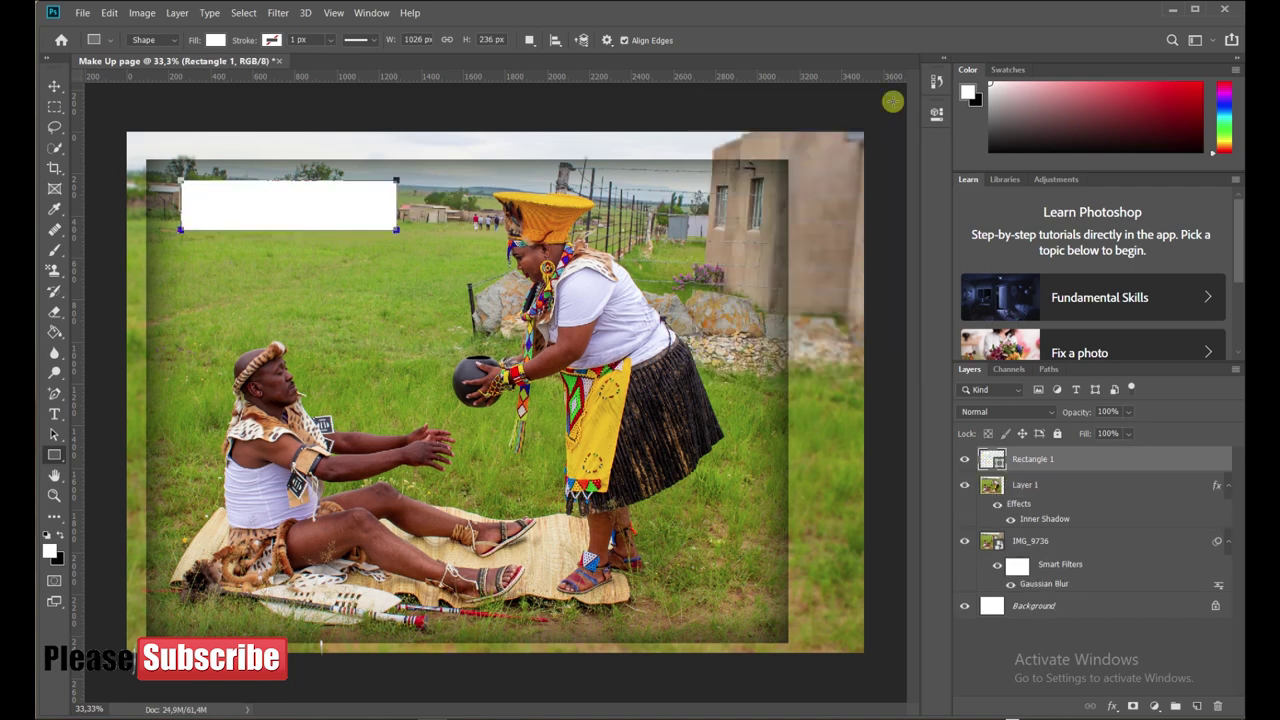
click(271, 40)
click(443, 19)
text(3)
key(Return)
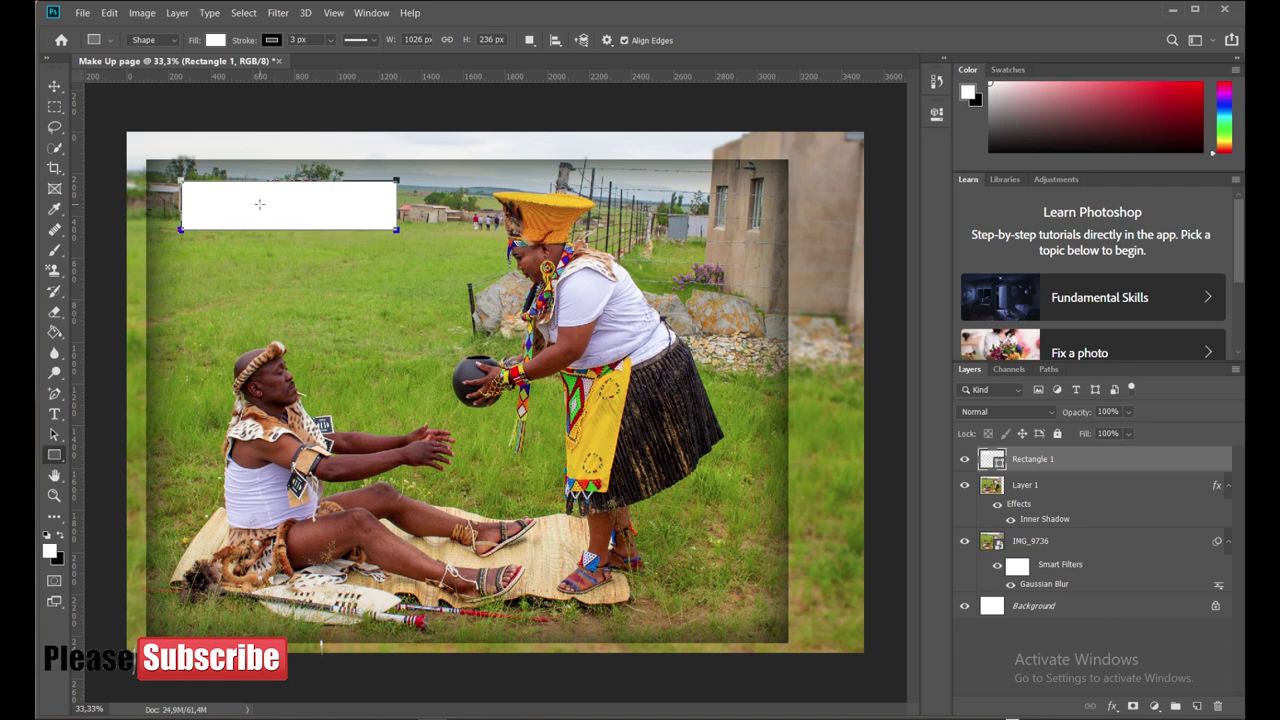
click(55, 87)
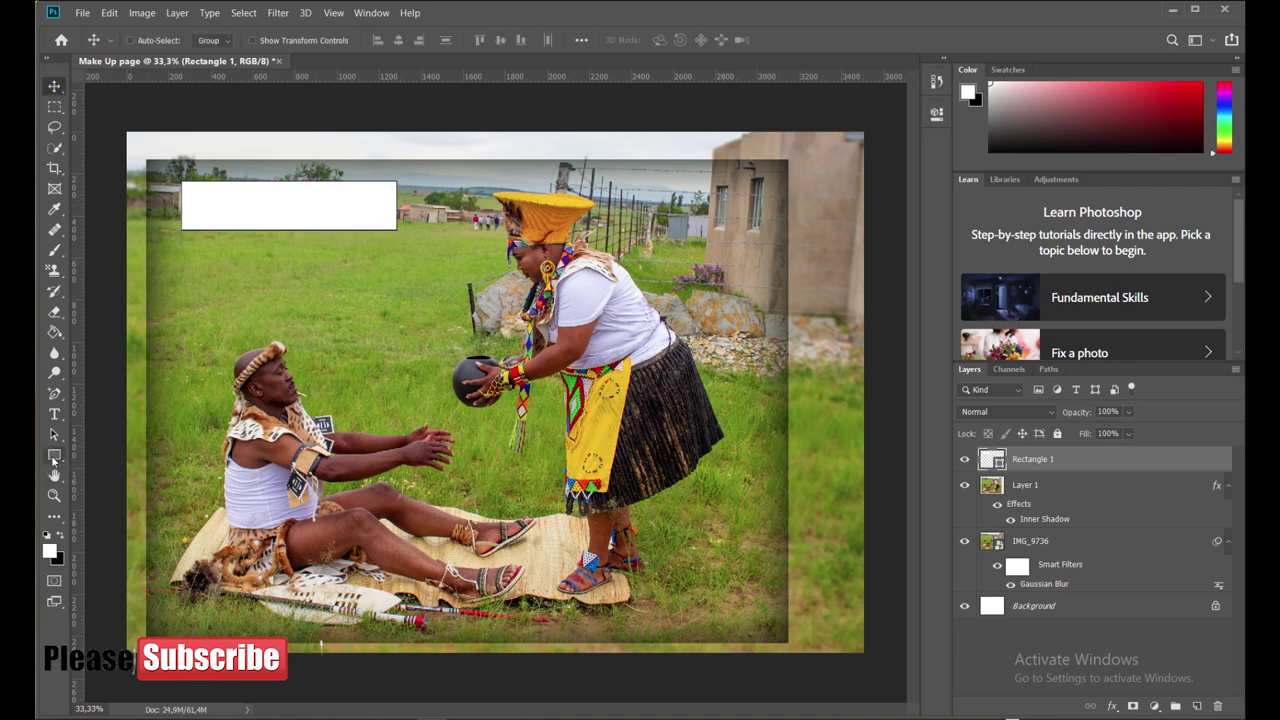
Fill the banner rectangle with yellow
click(55, 455)
click(215, 40)
click(278, 120)
click(442, 15)
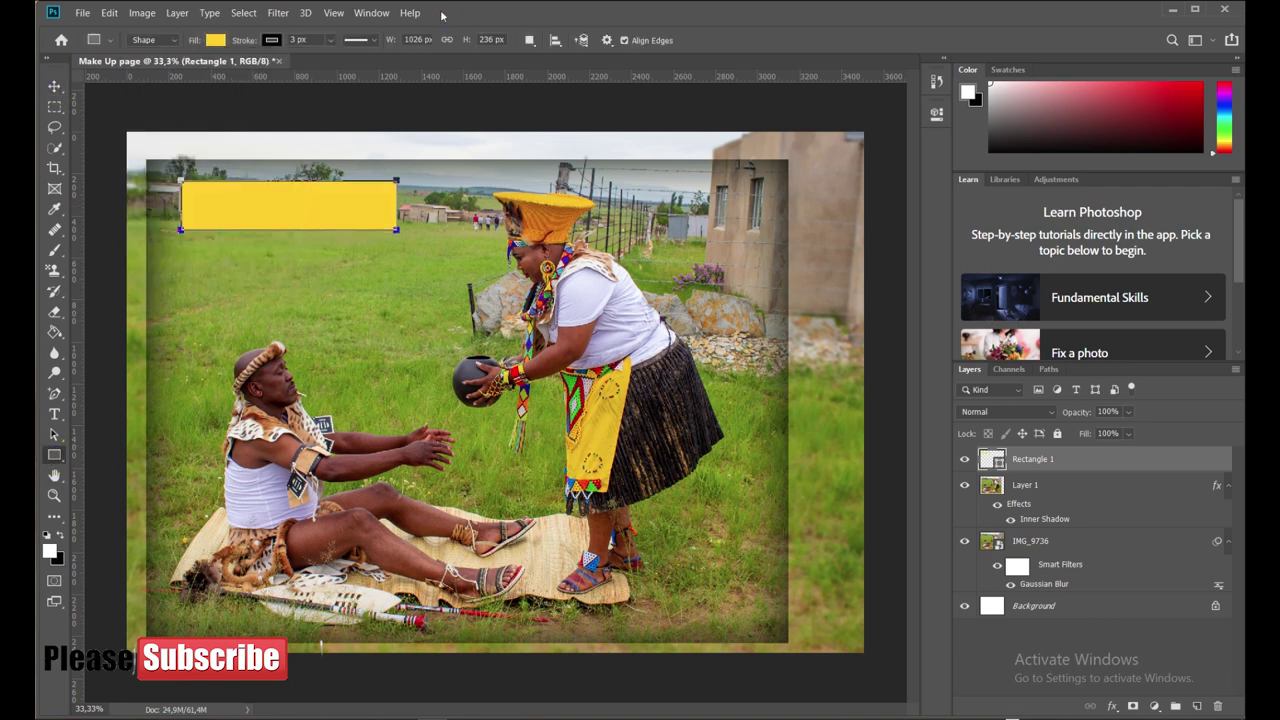
Add the text '29 December 2019' just below the yellow banner
click(55, 413)
click(192, 262)
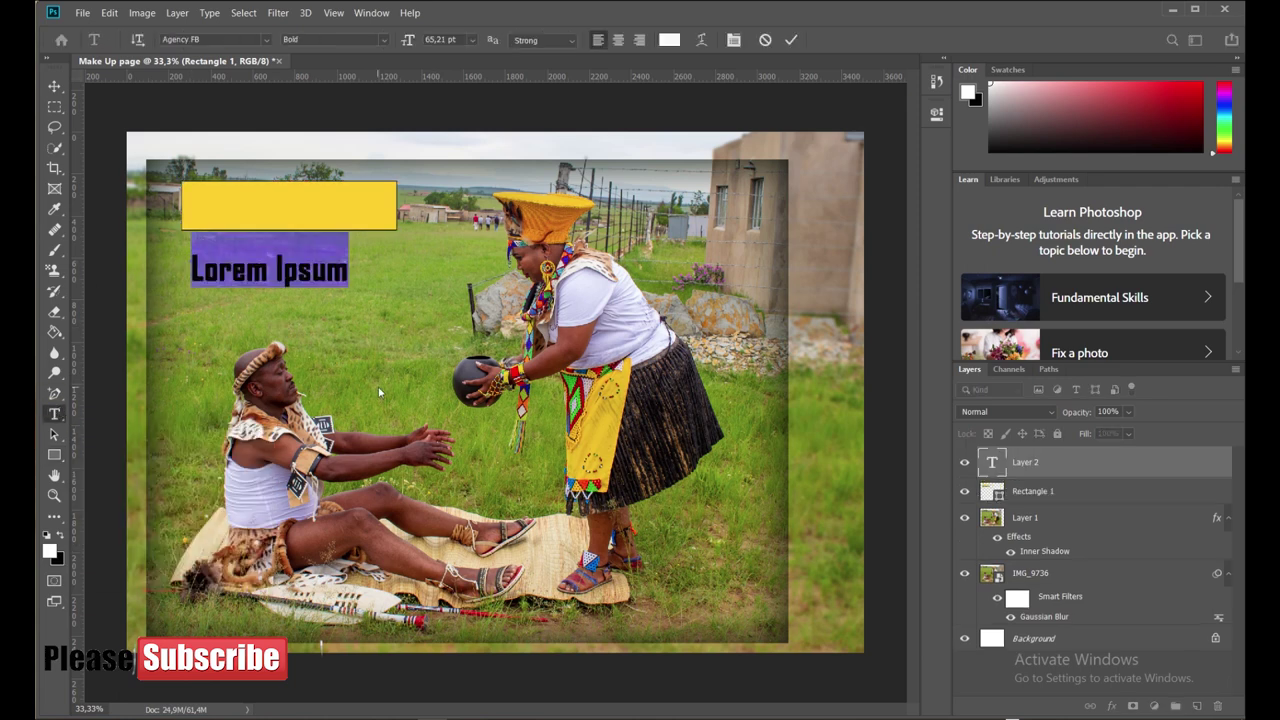
text(29 d)
key(BackSpace)
text(December 2019)
click(790, 40)
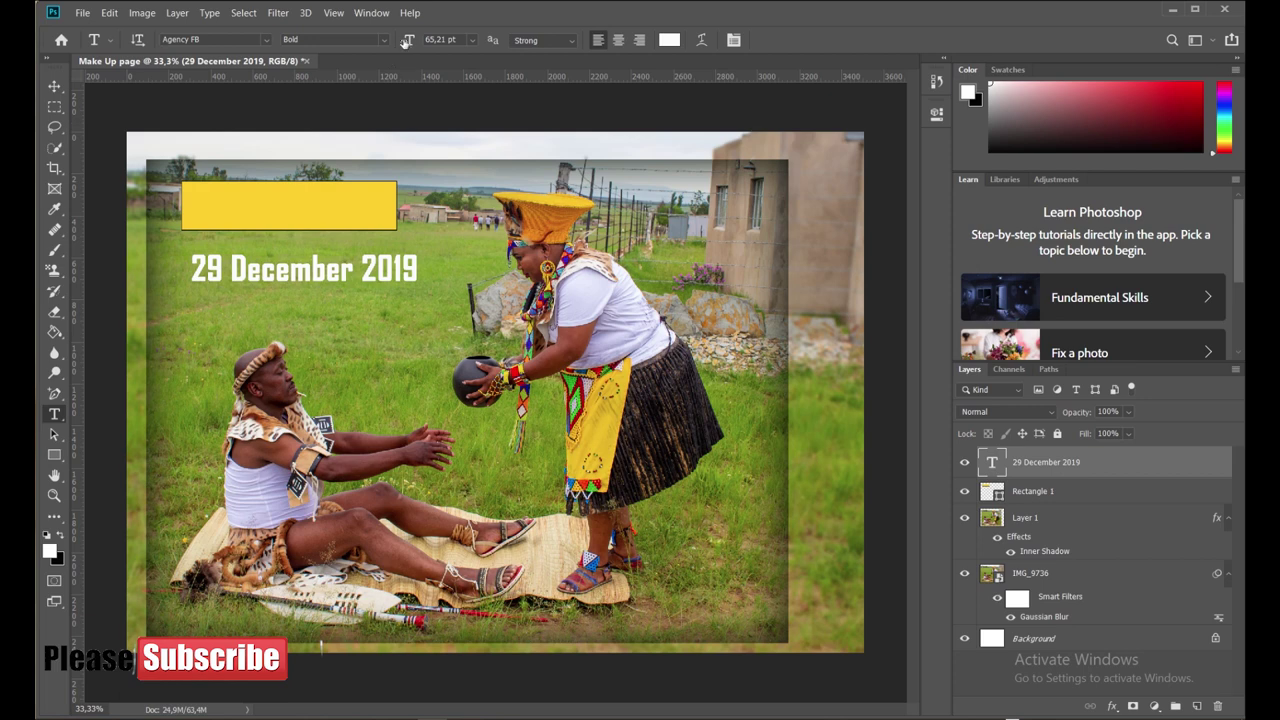
scroll(340, 40, down, 2)
scroll(340, 40, down, 2)
Move the date into the yellow banner, fade IMG_9736 to 67% fill, and open Save As
key(v)
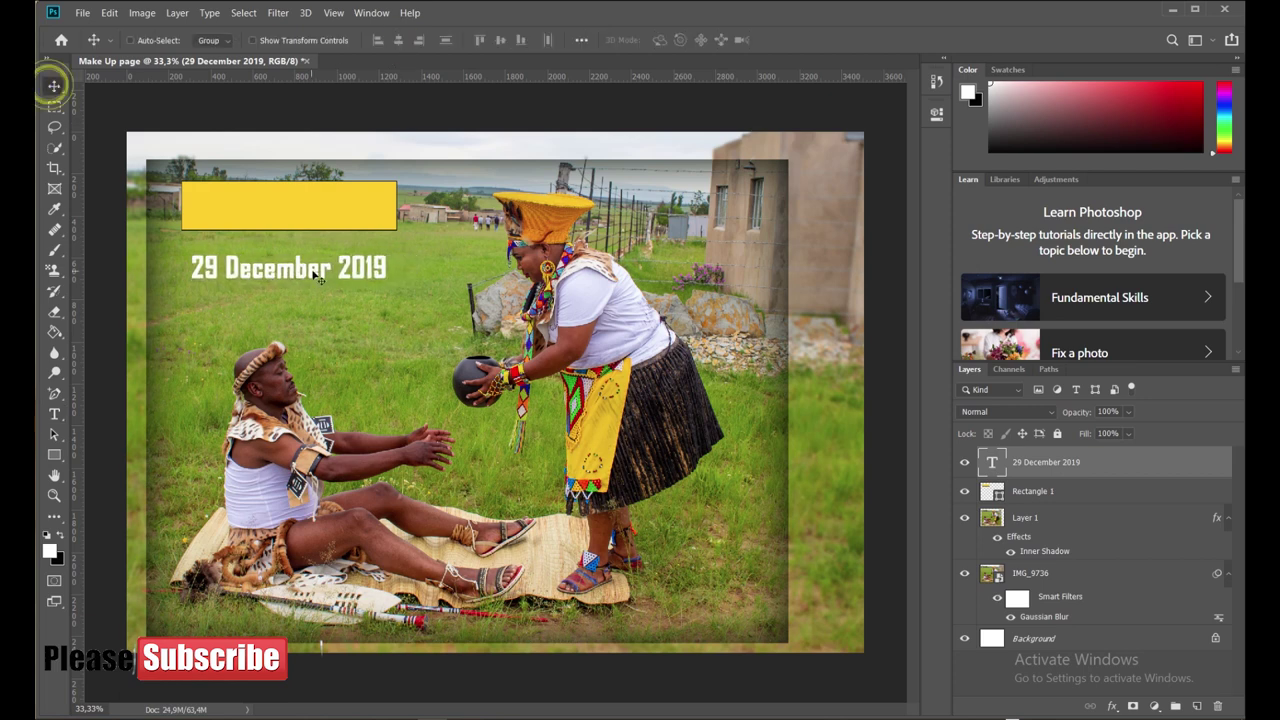
drag(262, 247, 310, 213)
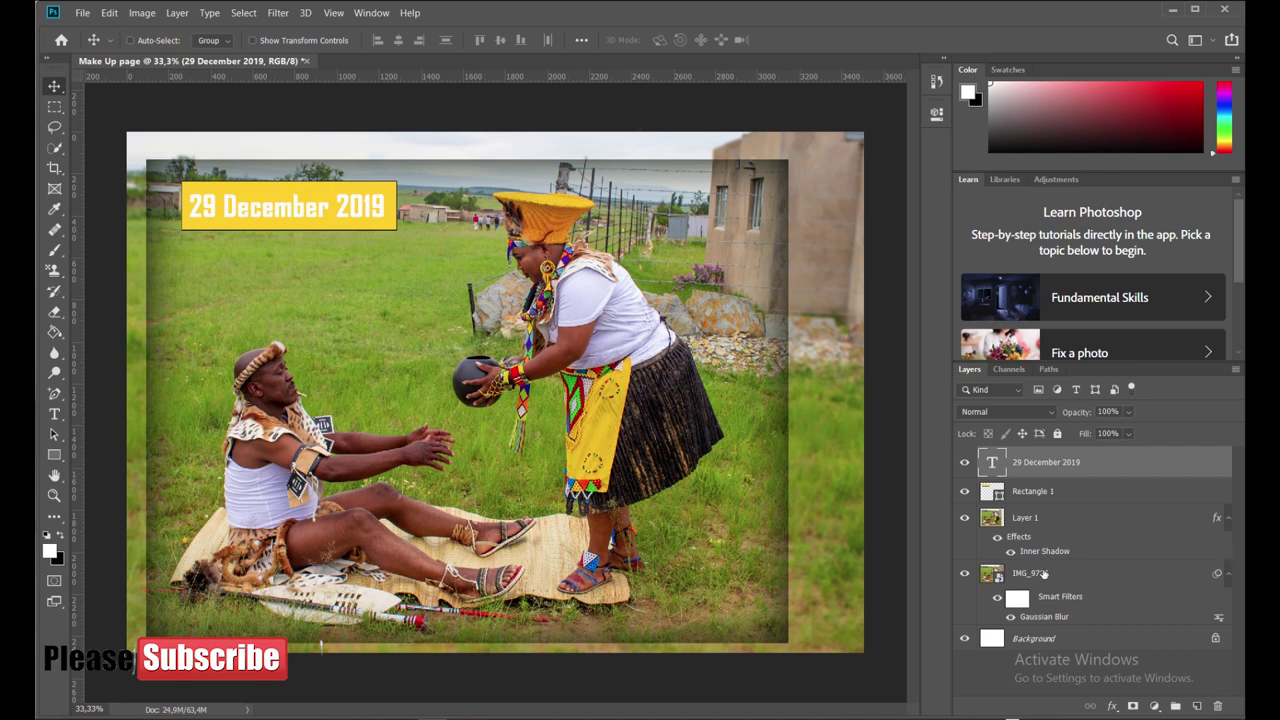
click(1073, 572)
drag(1100, 433, 1058, 437)
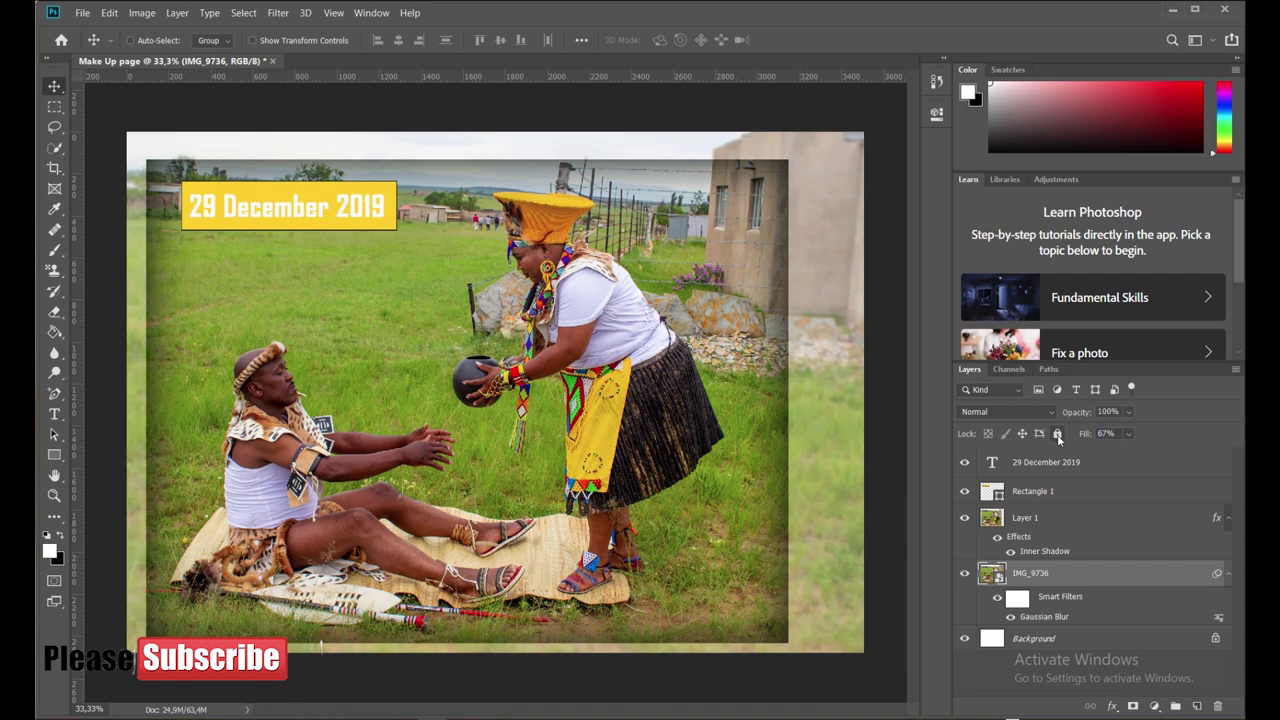
click(82, 12)
click(100, 181)
Save the page as JPEG 'Back Cover.jpg', accepting the default JPEG options
text(Bac)
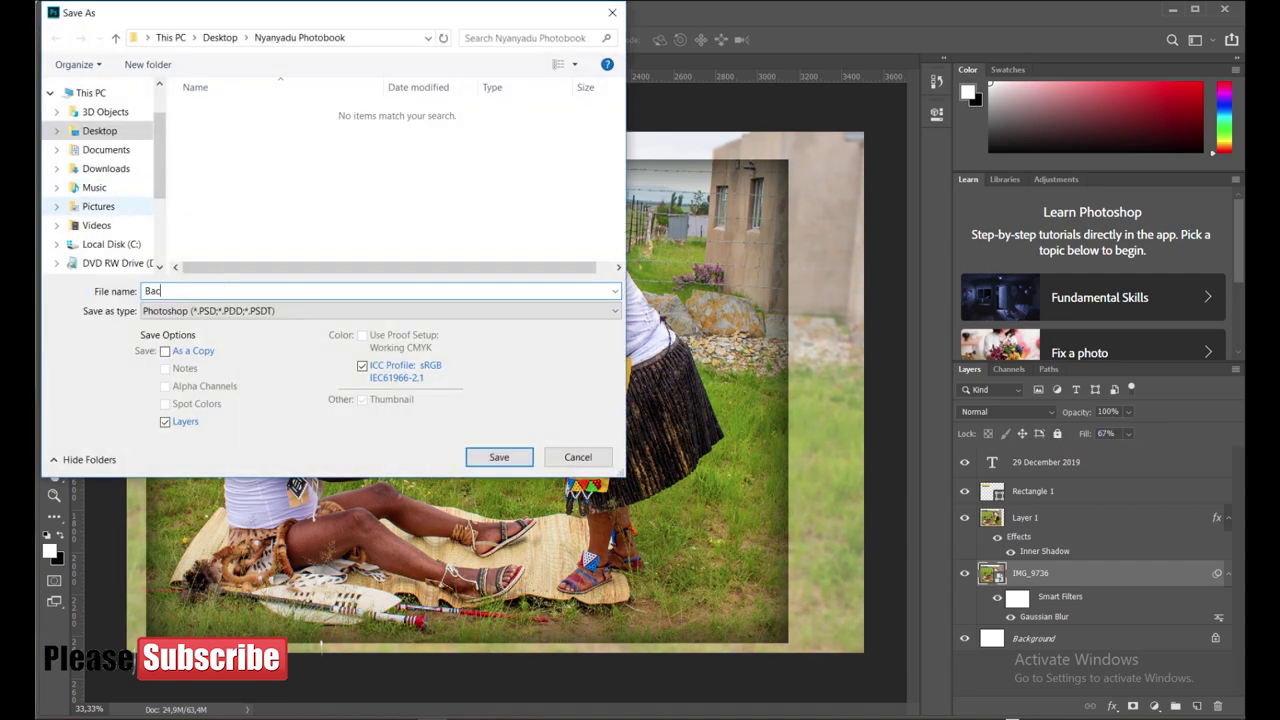
text(k Cover)
click(380, 310)
click(200, 434)
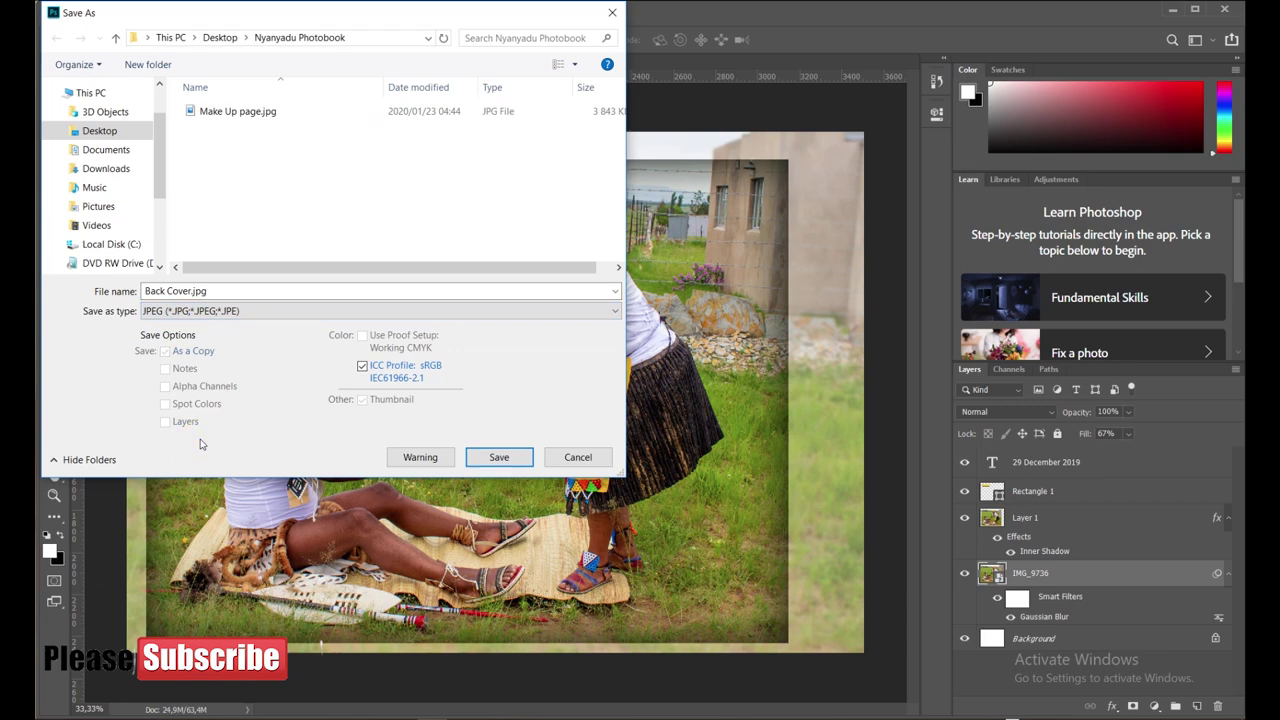
click(494, 458)
click(448, 80)
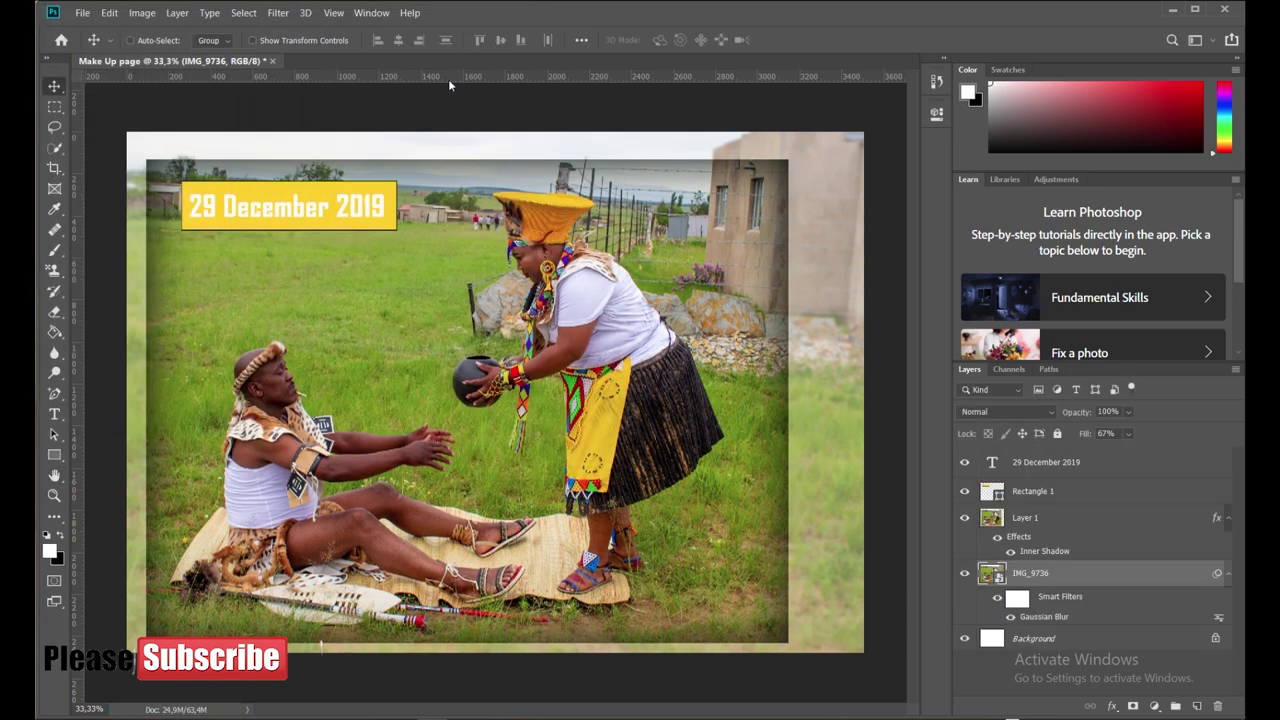
click(1088, 464)
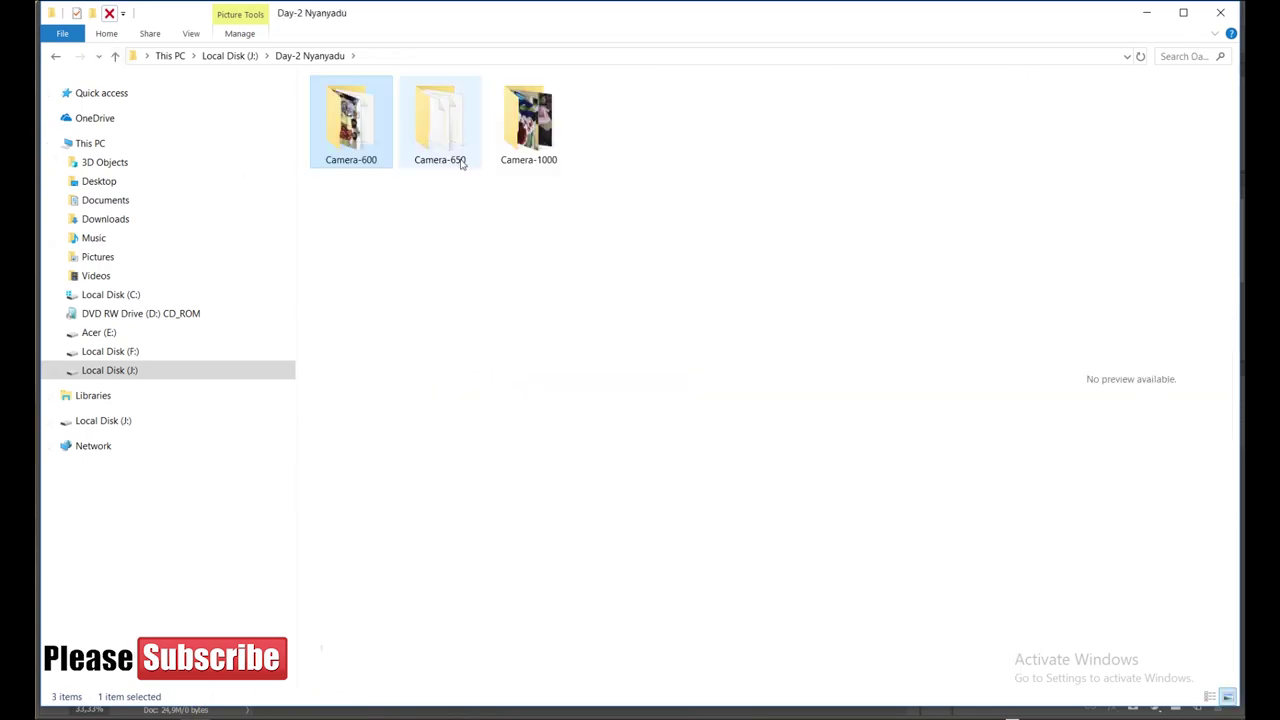
Raw-edit IMG_0029 from Camera-650: exposure +1,10, shadows +79, vibrance +63, highlights +100
double_click(440, 125)
drag(1014, 82, 1014, 118)
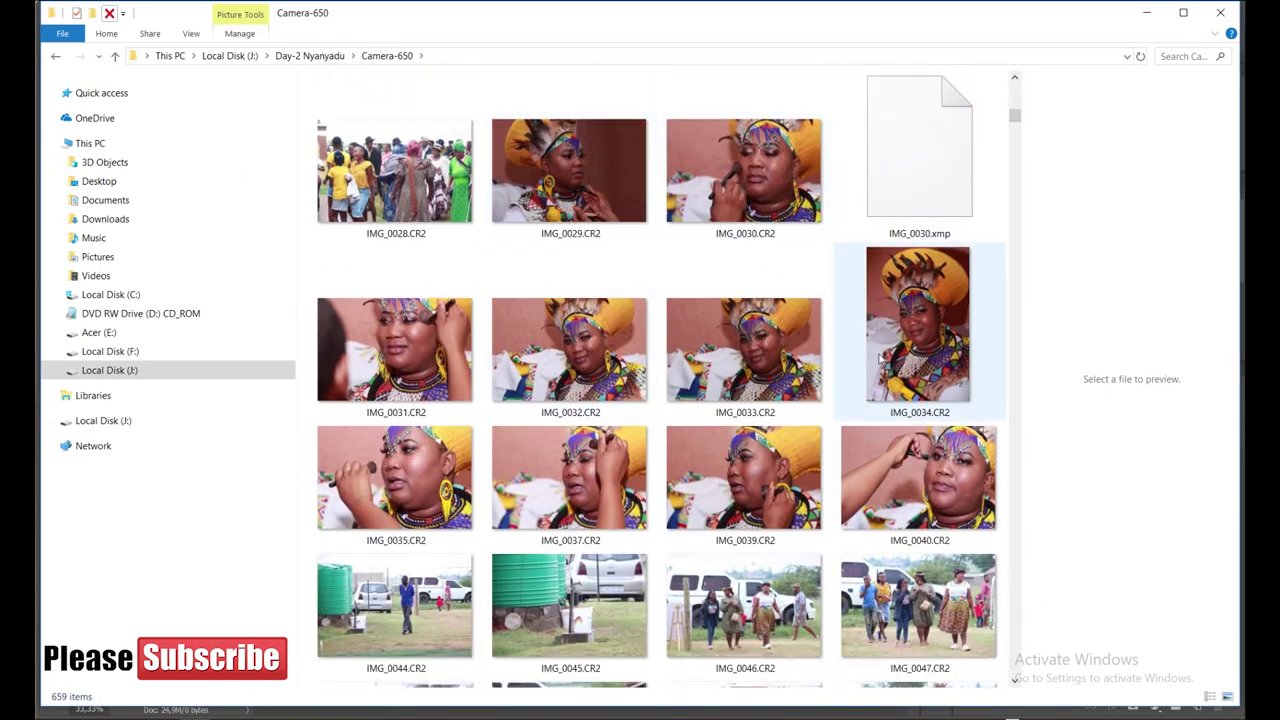
double_click(569, 170)
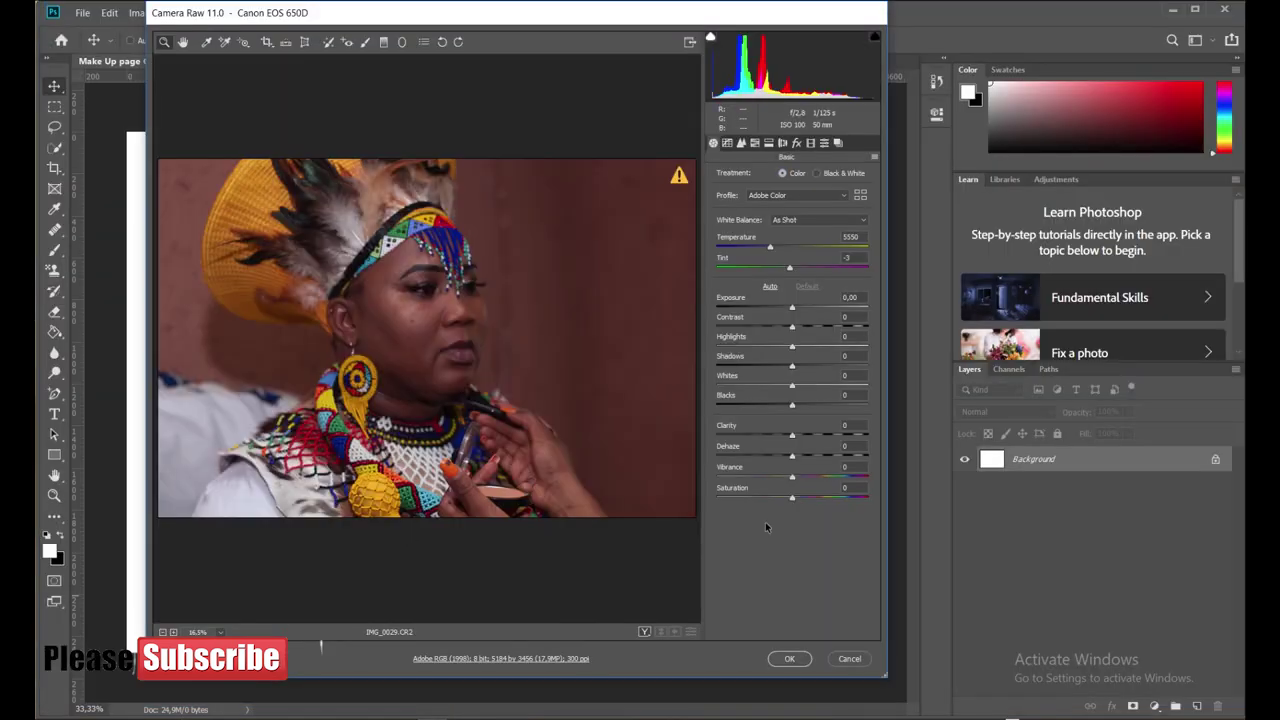
mouse_move(792, 404)
mouse_down()
mouse_move(773, 404)
mouse_move(814, 430)
mouse_up()
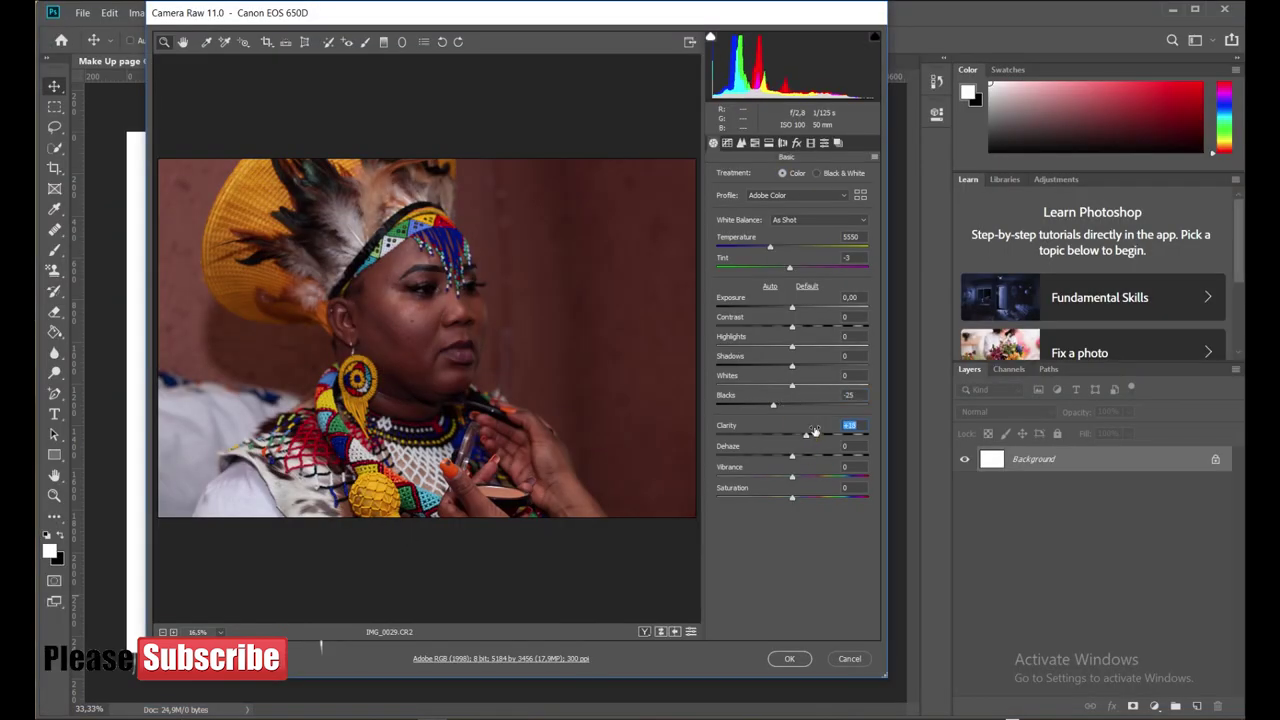
drag(795, 360, 848, 362)
drag(792, 306, 810, 304)
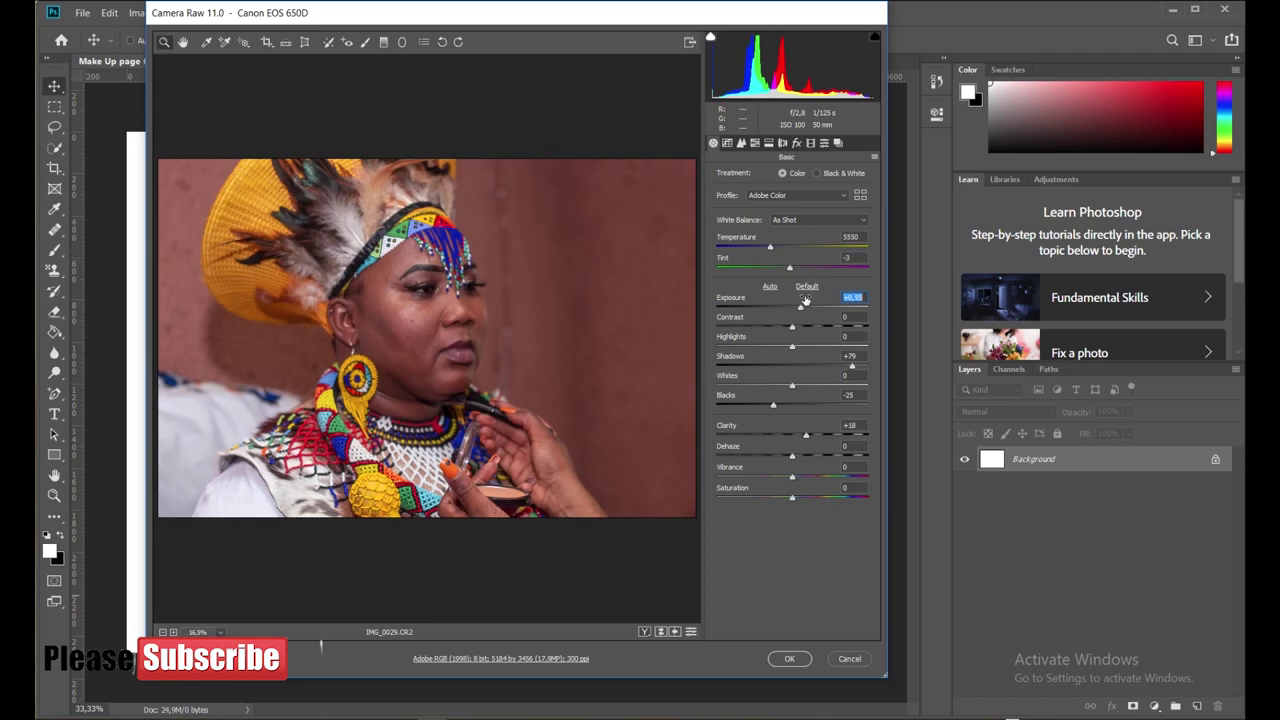
drag(792, 476, 829, 474)
drag(789, 345, 867, 346)
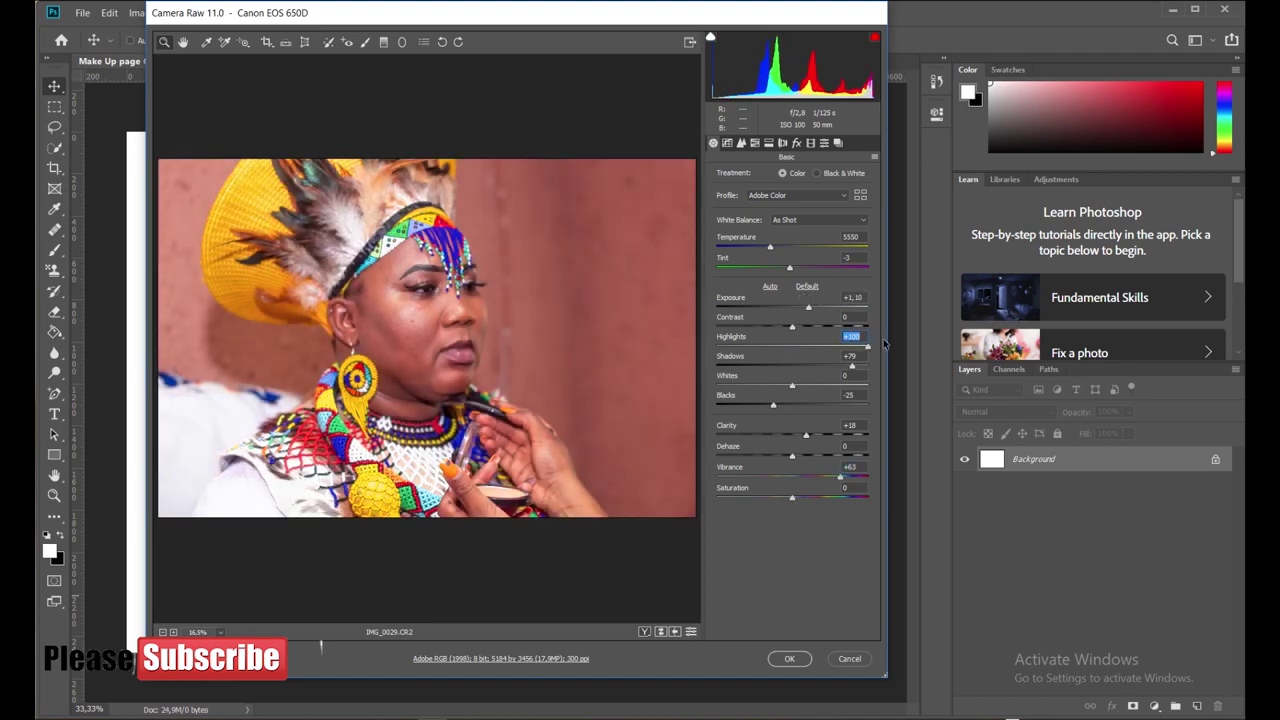
Place the edited IMG_0029 and stretch it to fill the whole Make Up page
click(789, 659)
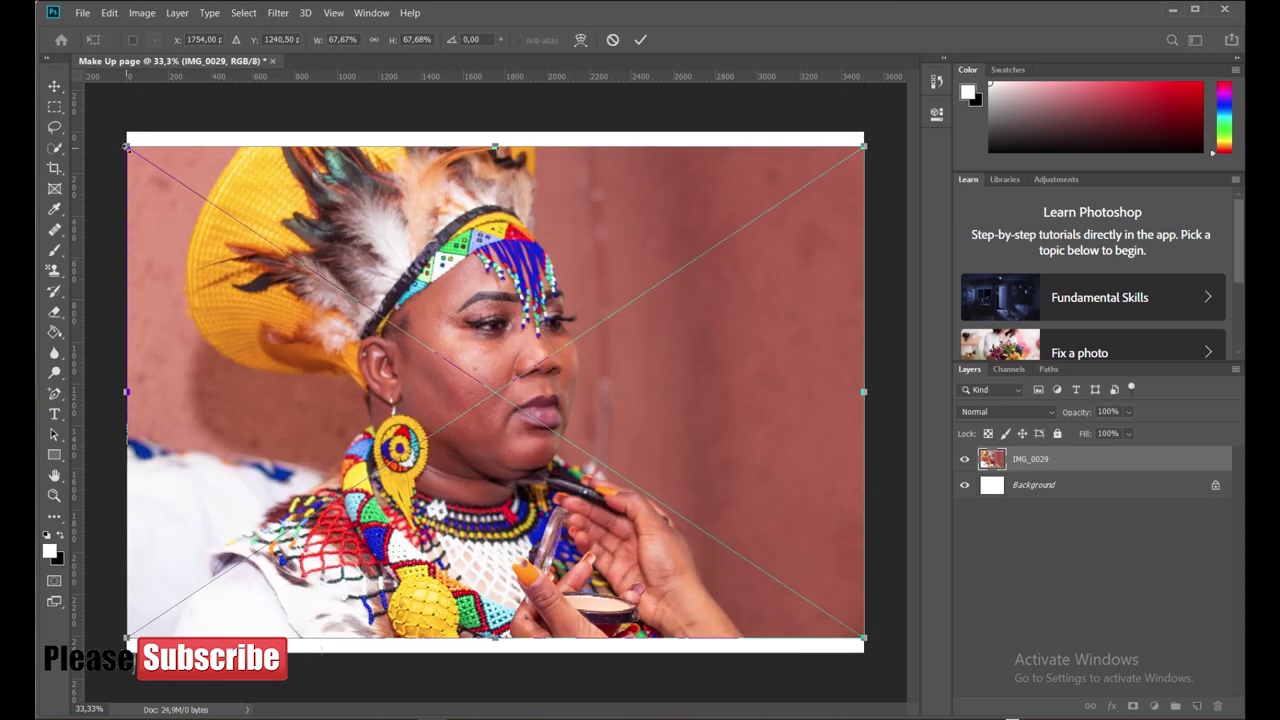
drag(126, 147, 103, 126)
drag(103, 637, 84, 654)
click(640, 39)
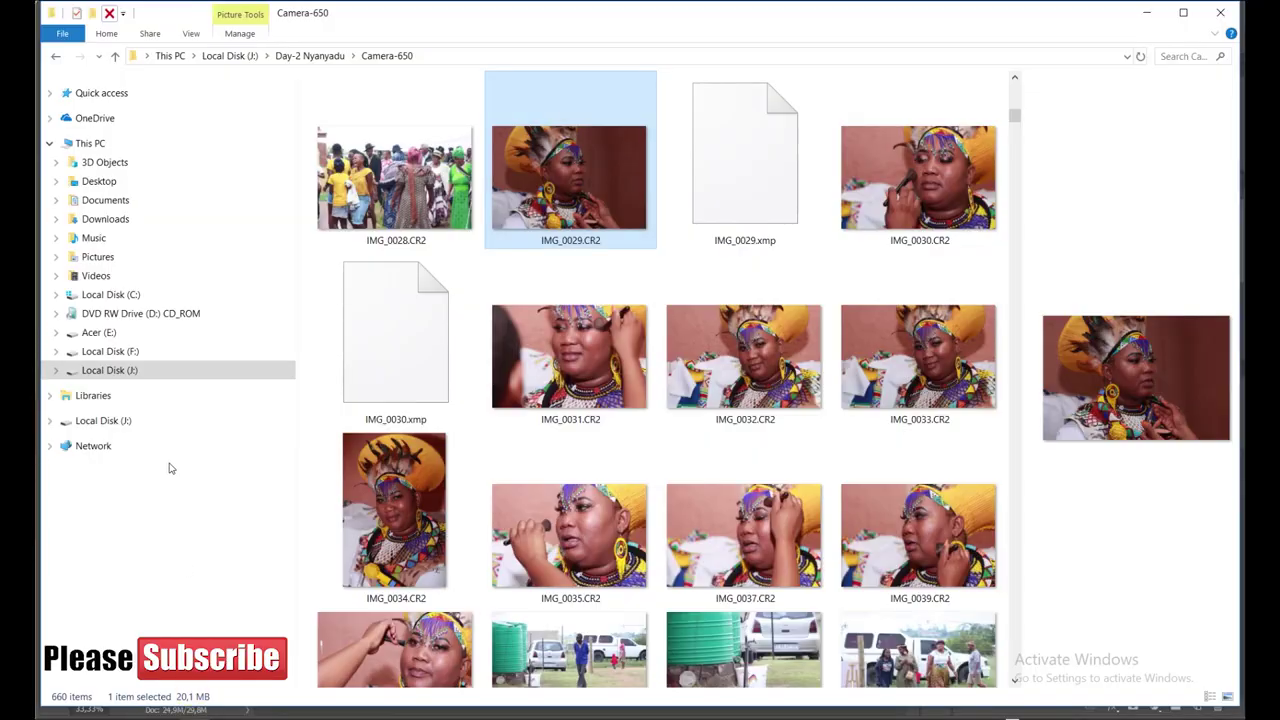
Raw-edit IMG_0031 with highlights -100, exposure about +0.95, more clarity and vibrance
click(560, 382)
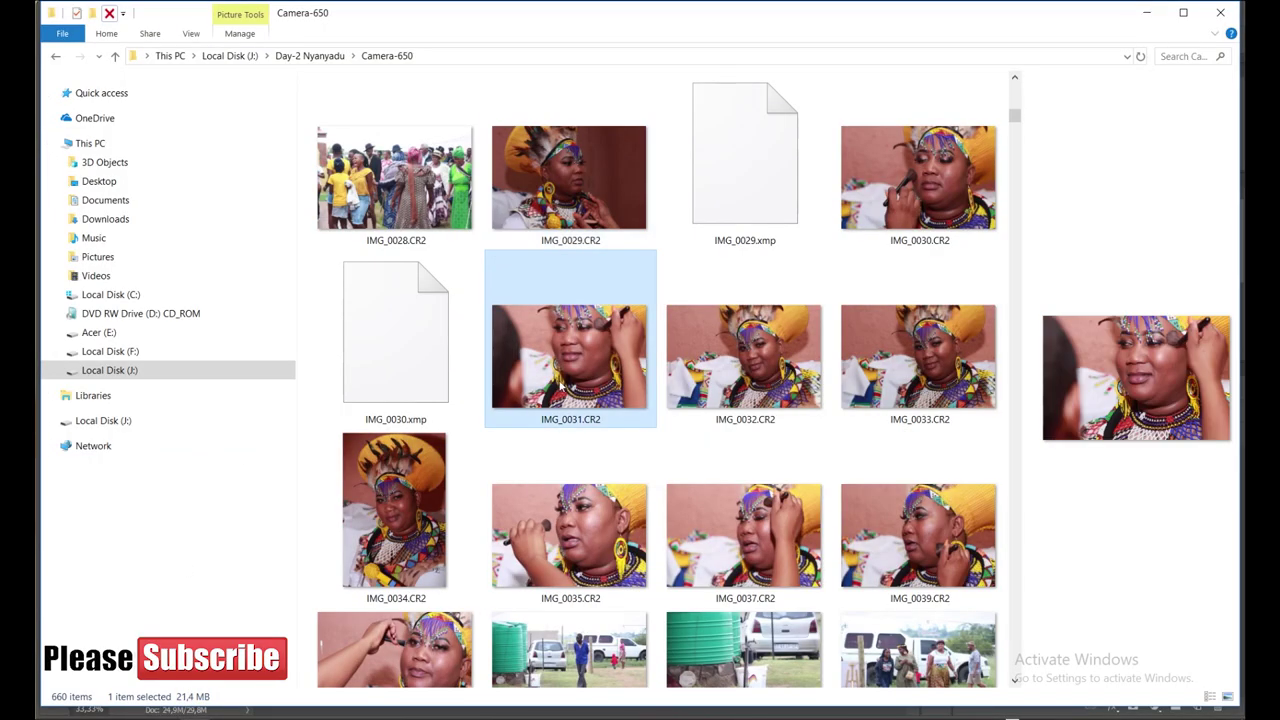
scroll(660, 400, down, 2)
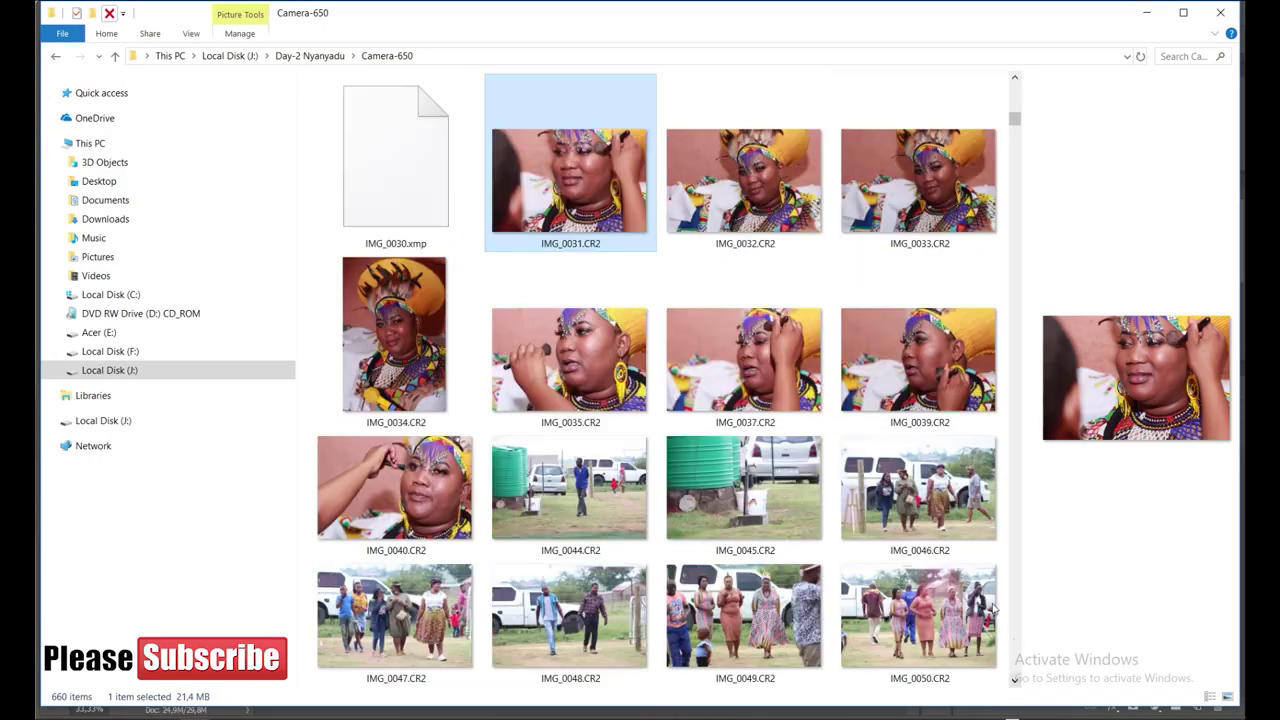
mouse_move(570, 180)
mouse_down()
mouse_move(493, 713)
mouse_move(549, 318)
mouse_up()
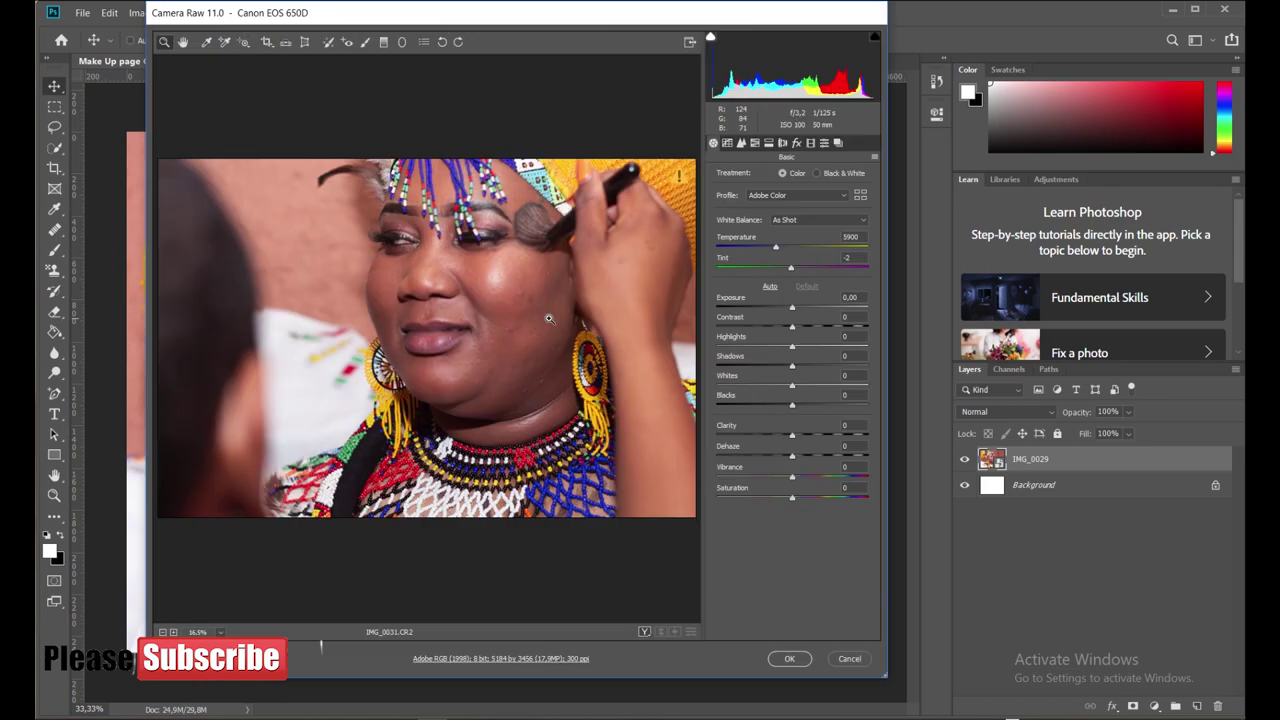
mouse_move(799, 432)
mouse_down()
mouse_move(818, 432)
mouse_move(746, 399)
mouse_up()
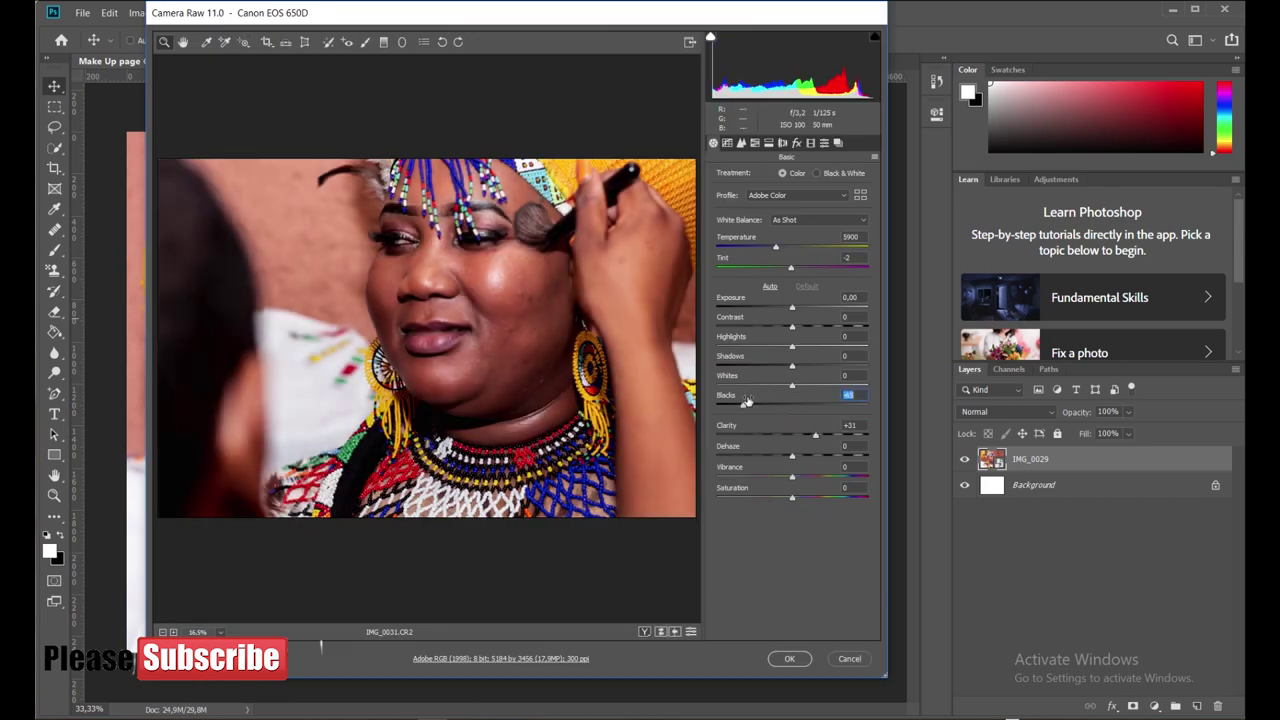
drag(792, 346, 716, 346)
mouse_move(792, 306)
mouse_down()
mouse_move(810, 302)
mouse_move(768, 326)
mouse_up()
drag(792, 474, 826, 467)
mouse_move(795, 384)
mouse_down()
mouse_move(823, 384)
mouse_move(762, 364)
mouse_up()
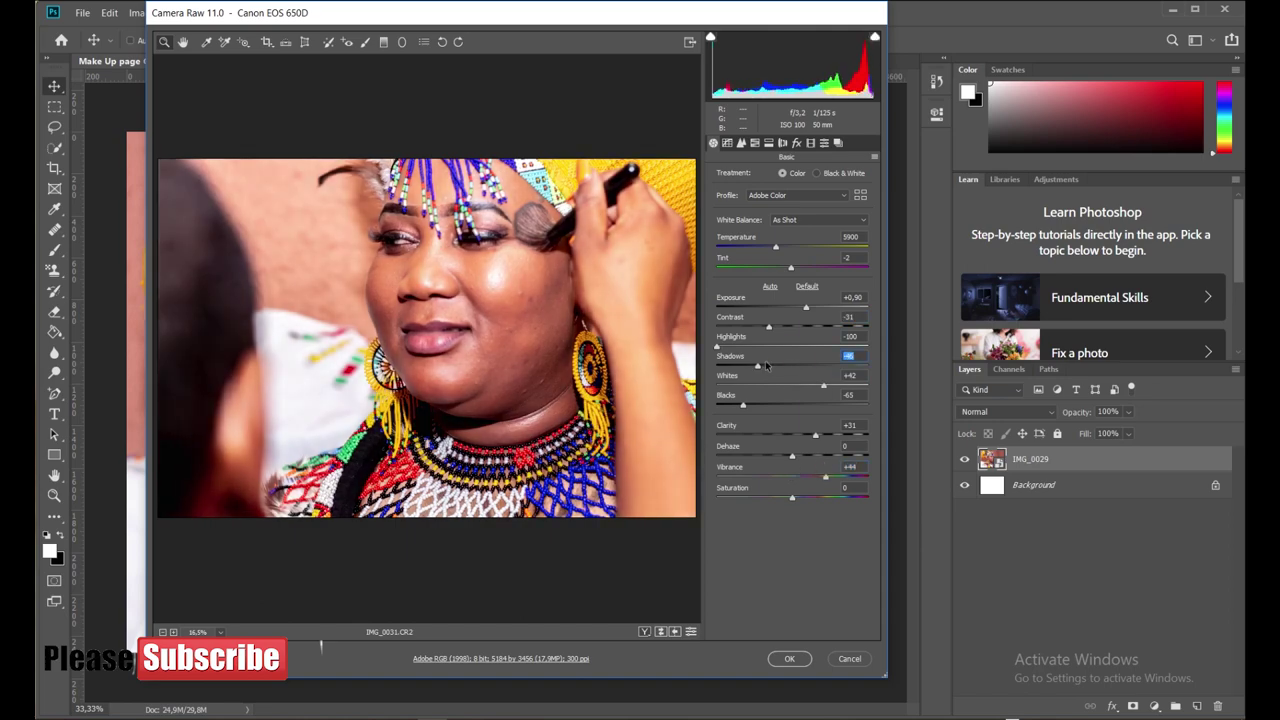
Place IMG_0031 scaled to about 35% in the page's top-right corner
click(789, 658)
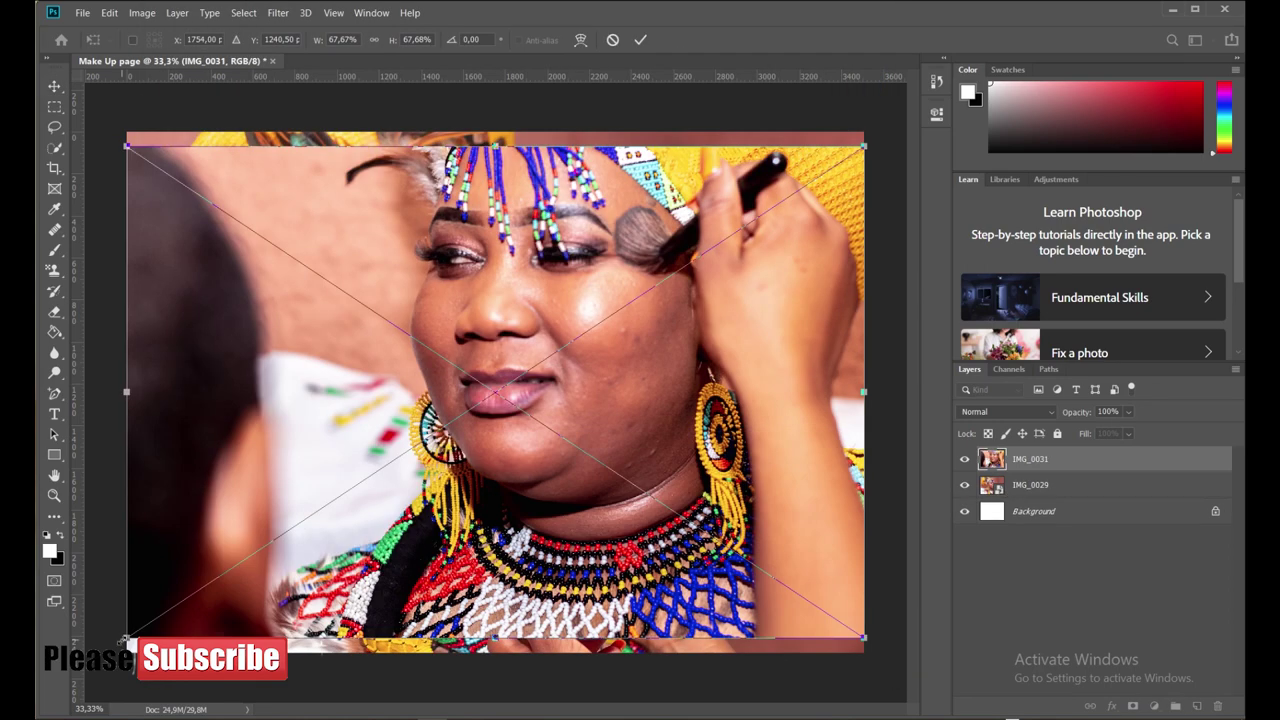
mouse_move(140, 640)
mouse_down()
mouse_move(537, 410)
mouse_move(643, 366)
mouse_up()
key(shift+Left)
key(shift+Left)
key(shift+Left)
click(642, 40)
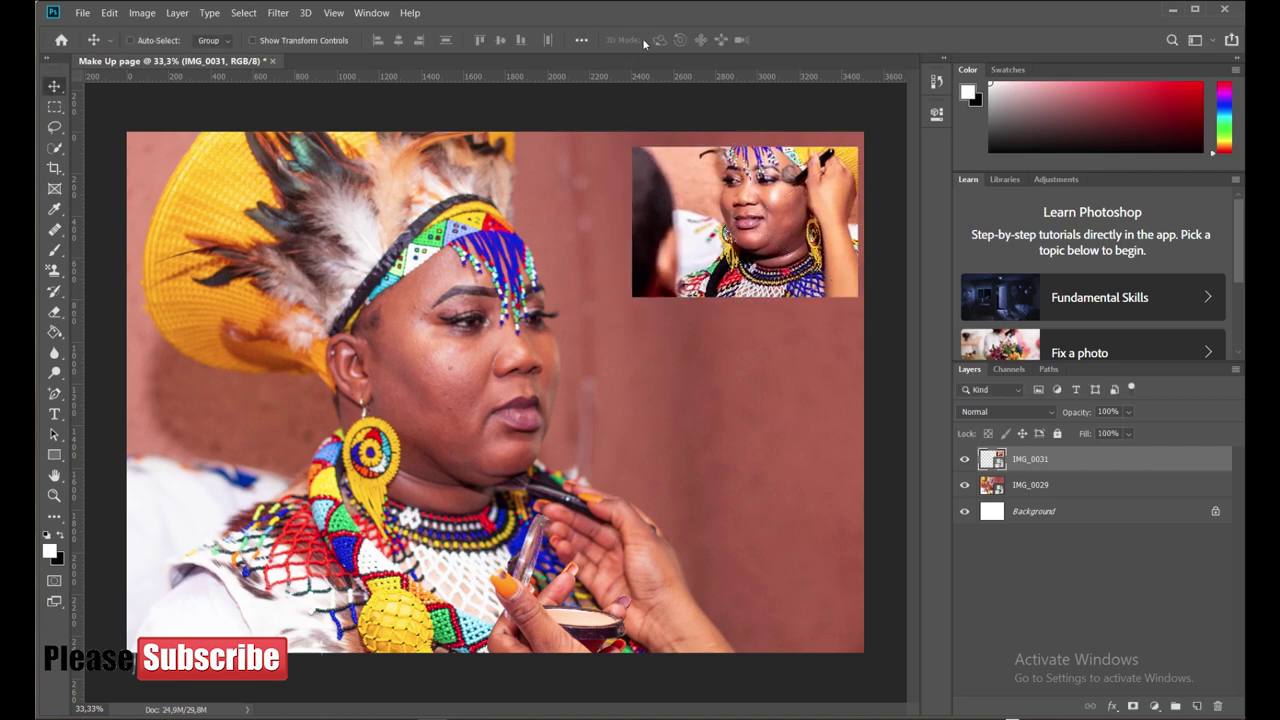
Add a stroke border to the IMG_0031 inset, then select IMG_0040 in the folder
click(1109, 706)
click(1130, 590)
click(1180, 48)
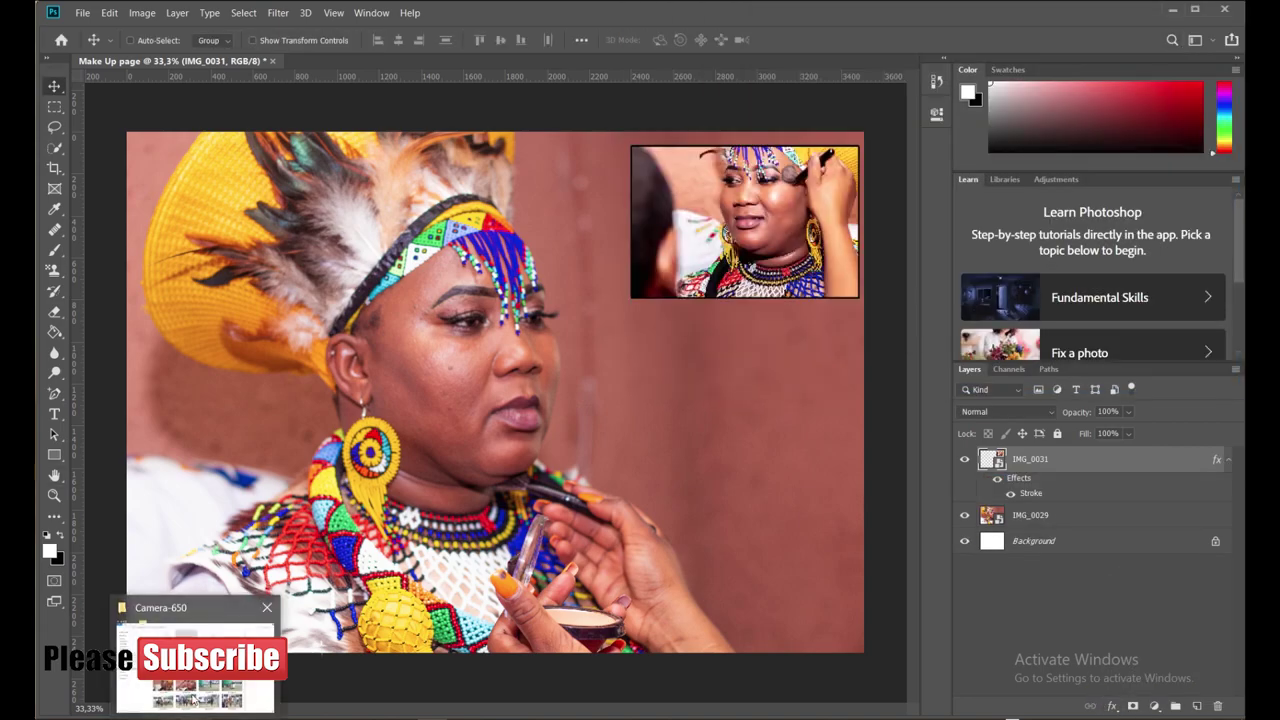
click(195, 665)
click(560, 495)
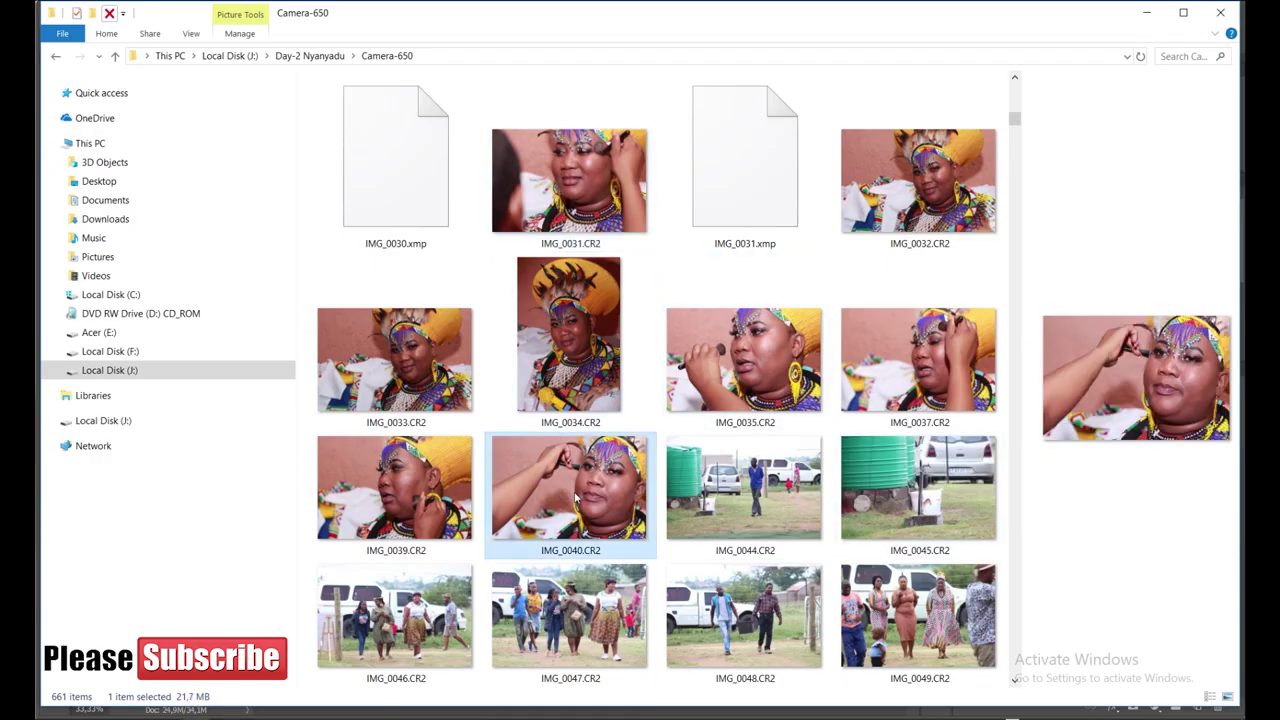
Raw-edit IMG_0040 with more clarity and brighter exposure, and place it
double_click(560, 495)
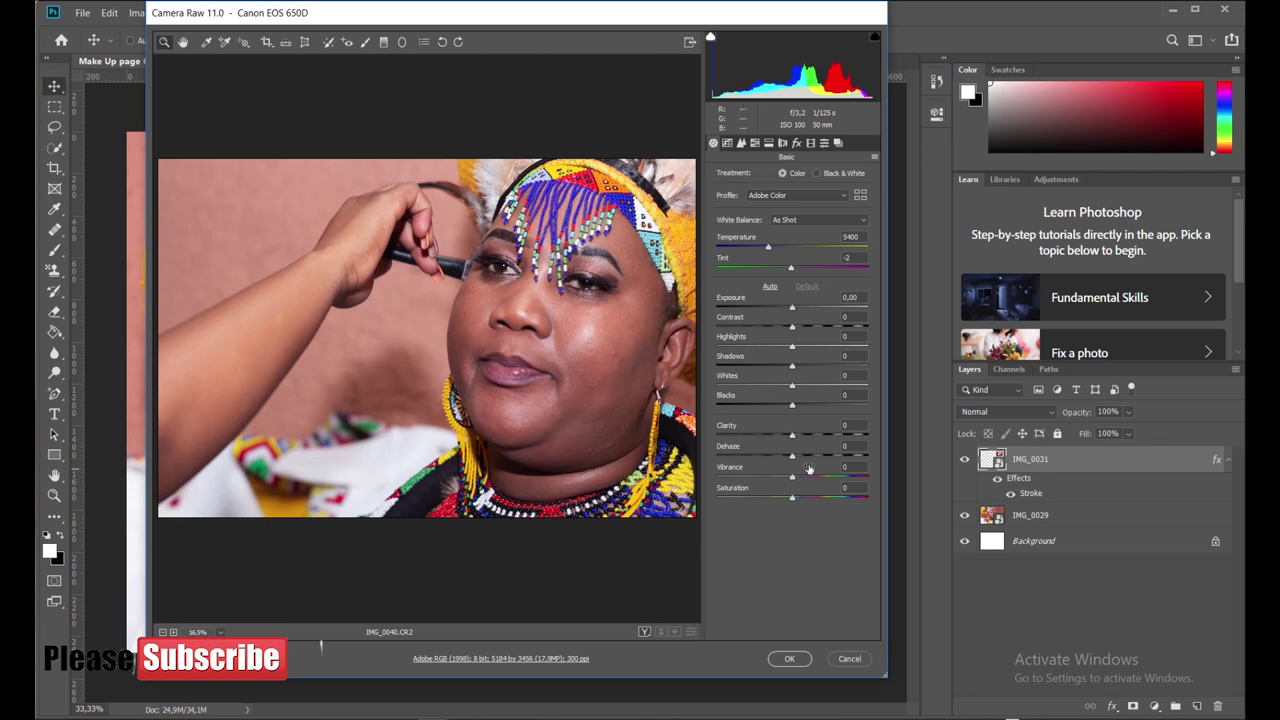
mouse_move(792, 433)
mouse_down()
mouse_move(815, 432)
mouse_move(745, 405)
mouse_up()
drag(792, 307, 796, 296)
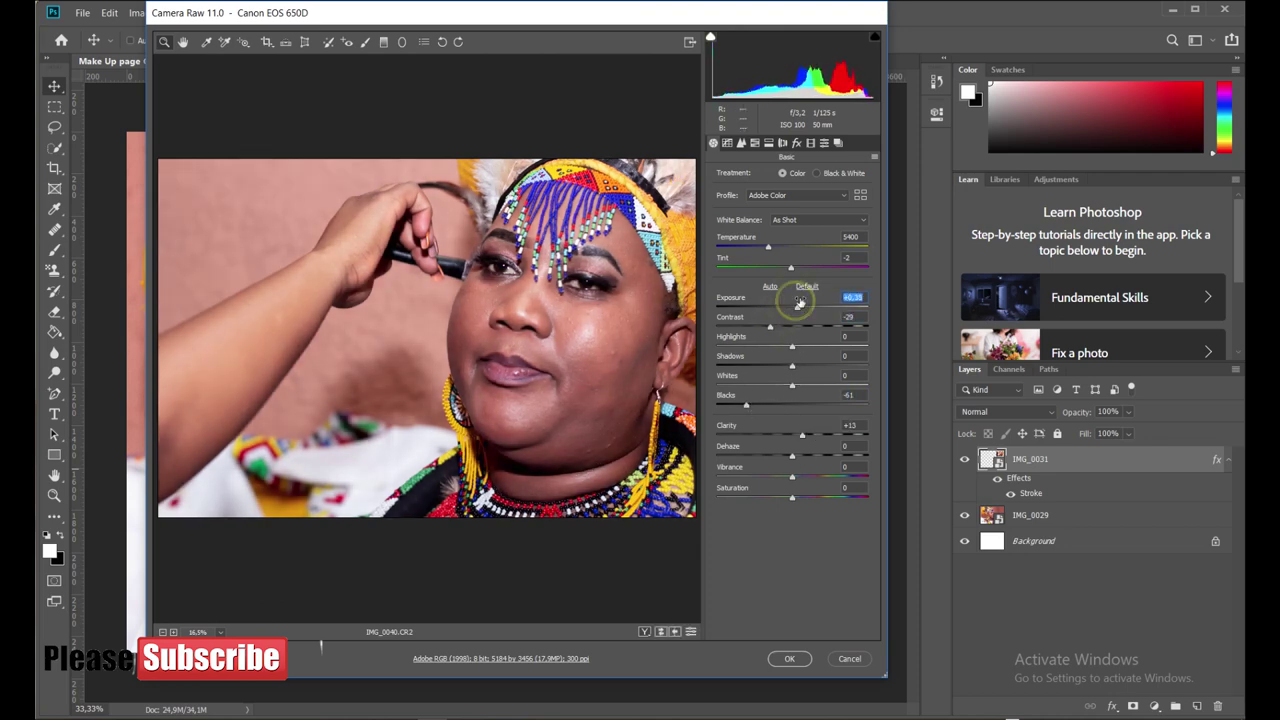
click(789, 658)
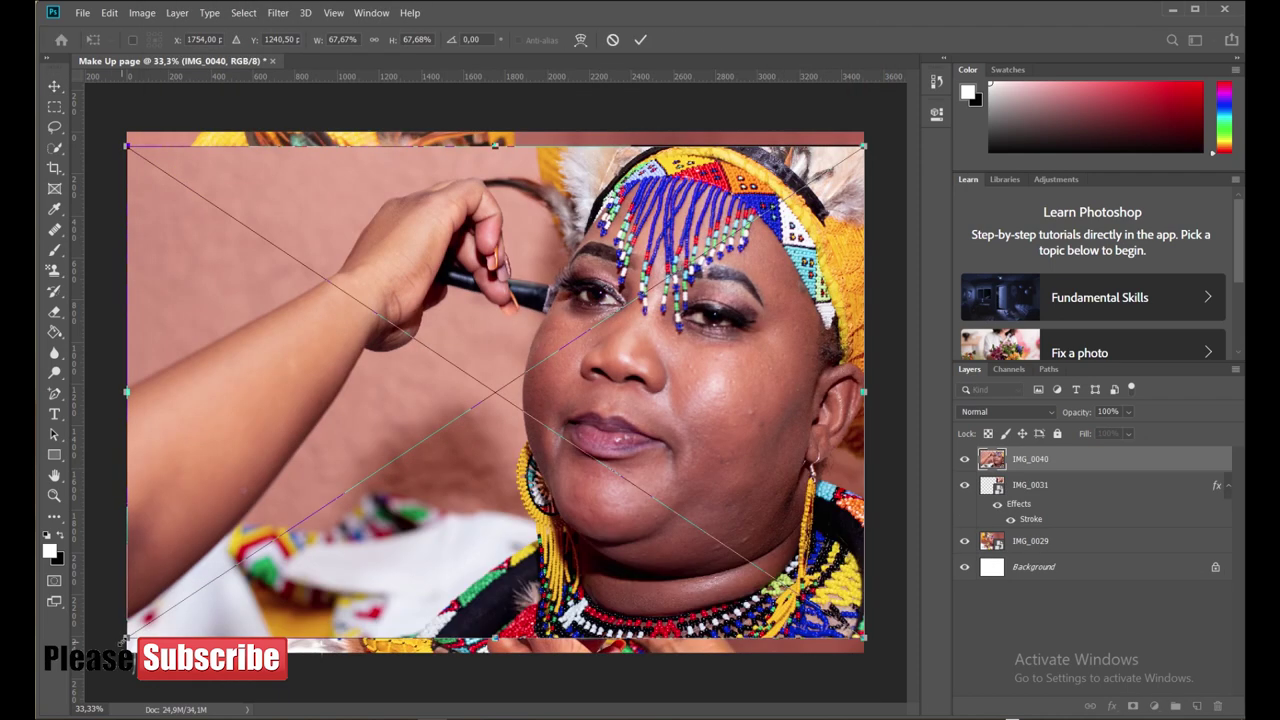
Shrink IMG_0040 and move it directly below the first inset
drag(130, 612, 697, 393)
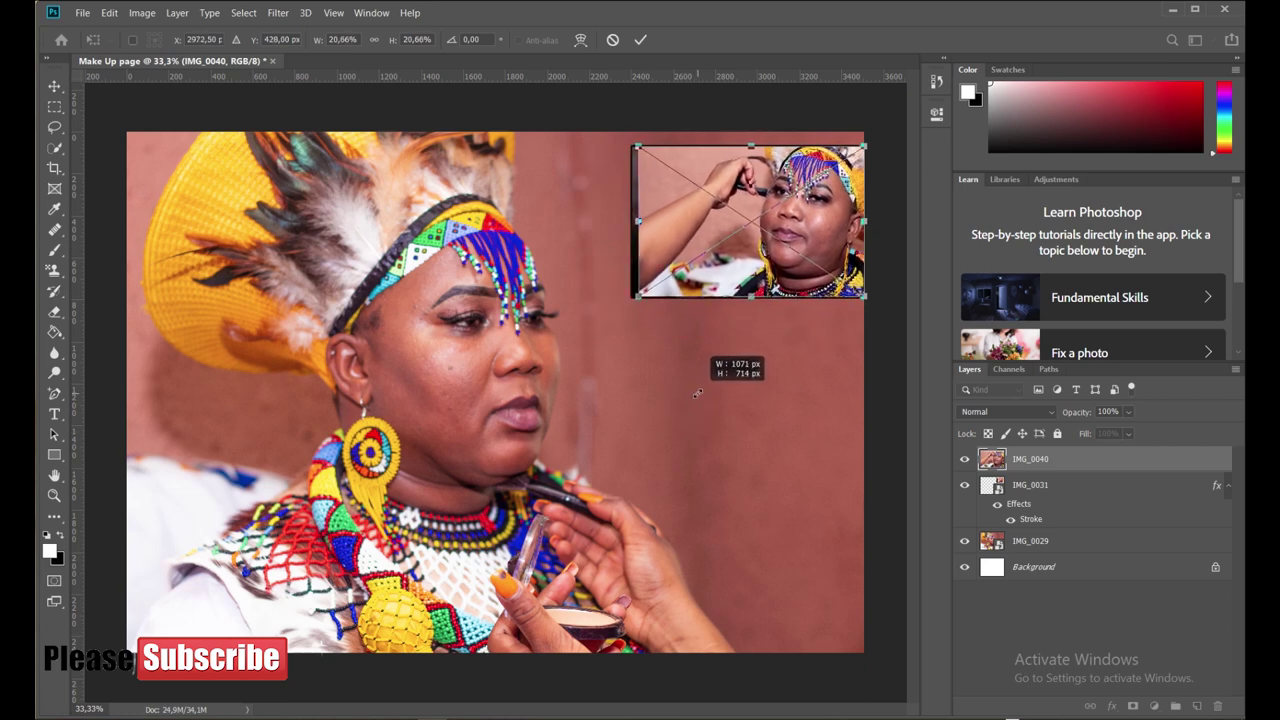
key(Return)
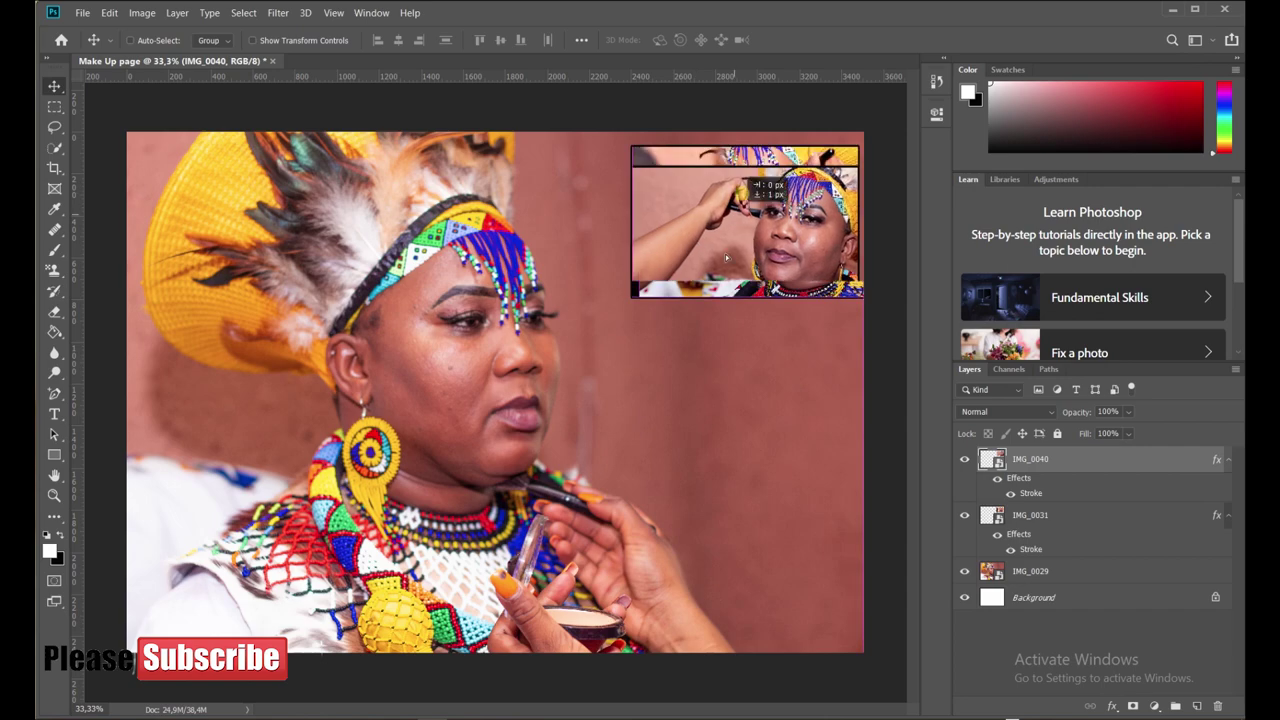
drag(728, 258, 730, 412)
Flip the lower inset horizontally, undoing an accidental vertical flip
click(109, 12)
click(360, 537)
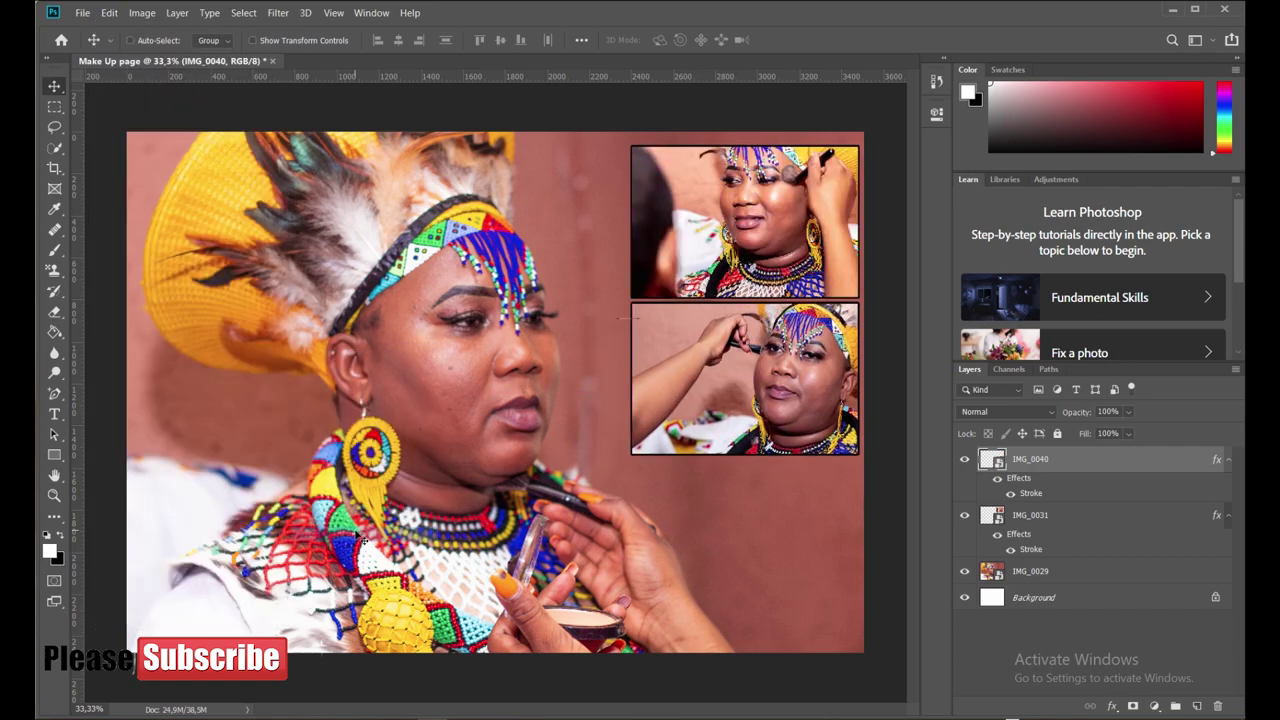
click(119, 12)
click(125, 22)
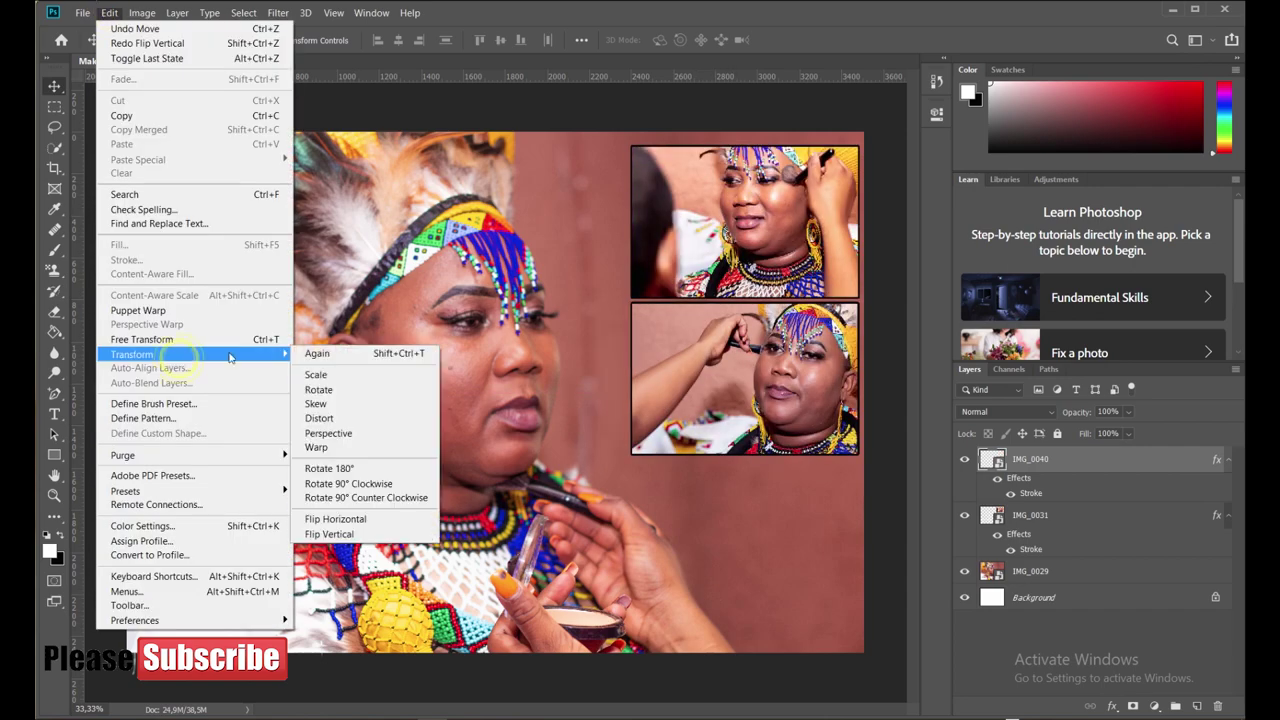
click(369, 517)
click(185, 710)
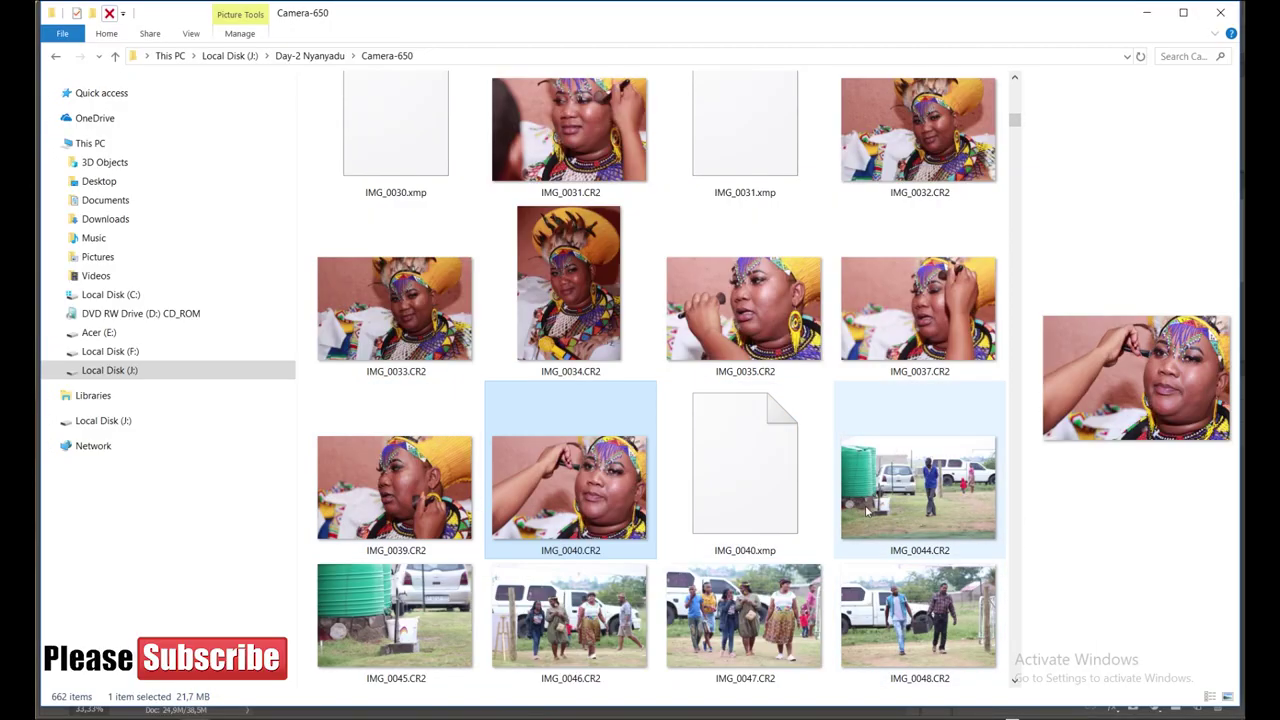
Raw-edit IMG_0034: exposure +0.50, highlights fully down, whites up, more clarity; place it
mouse_move(1014, 120)
mouse_down()
mouse_move(1022, 130)
mouse_move(1014, 118)
mouse_up()
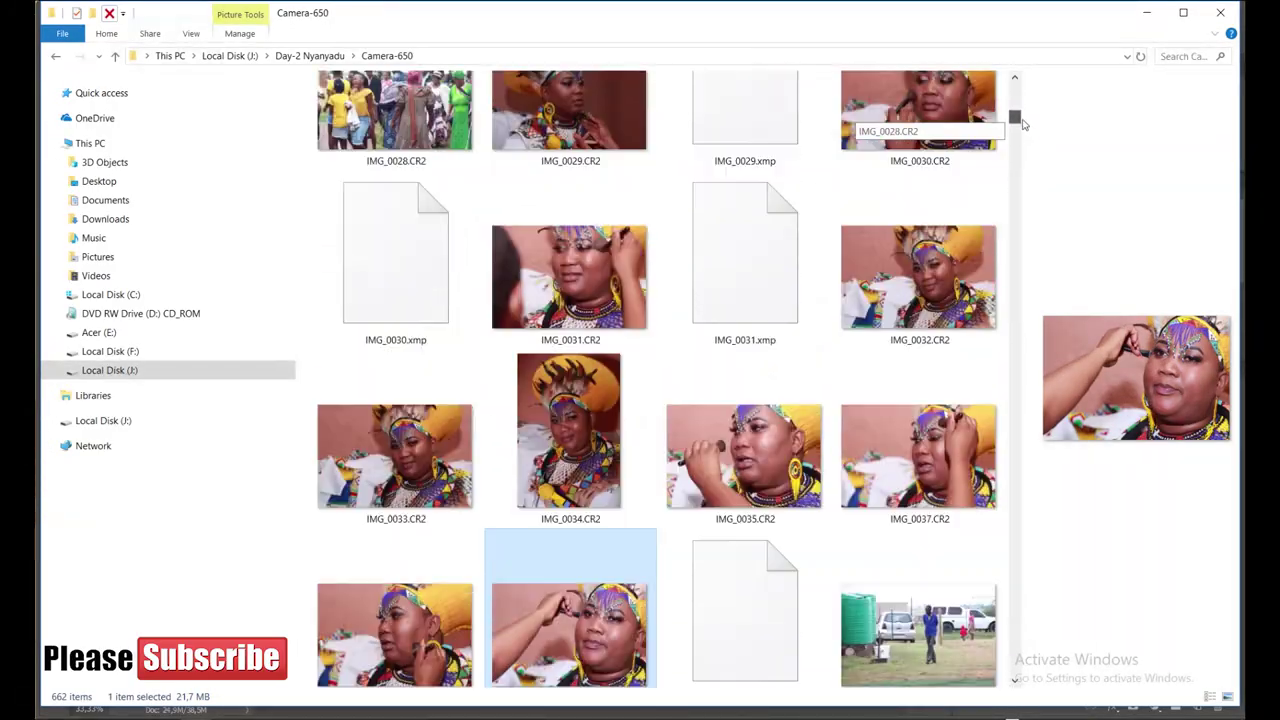
mouse_move(580, 398)
mouse_down()
mouse_move(458, 700)
mouse_move(521, 511)
mouse_up()
drag(800, 440, 808, 436)
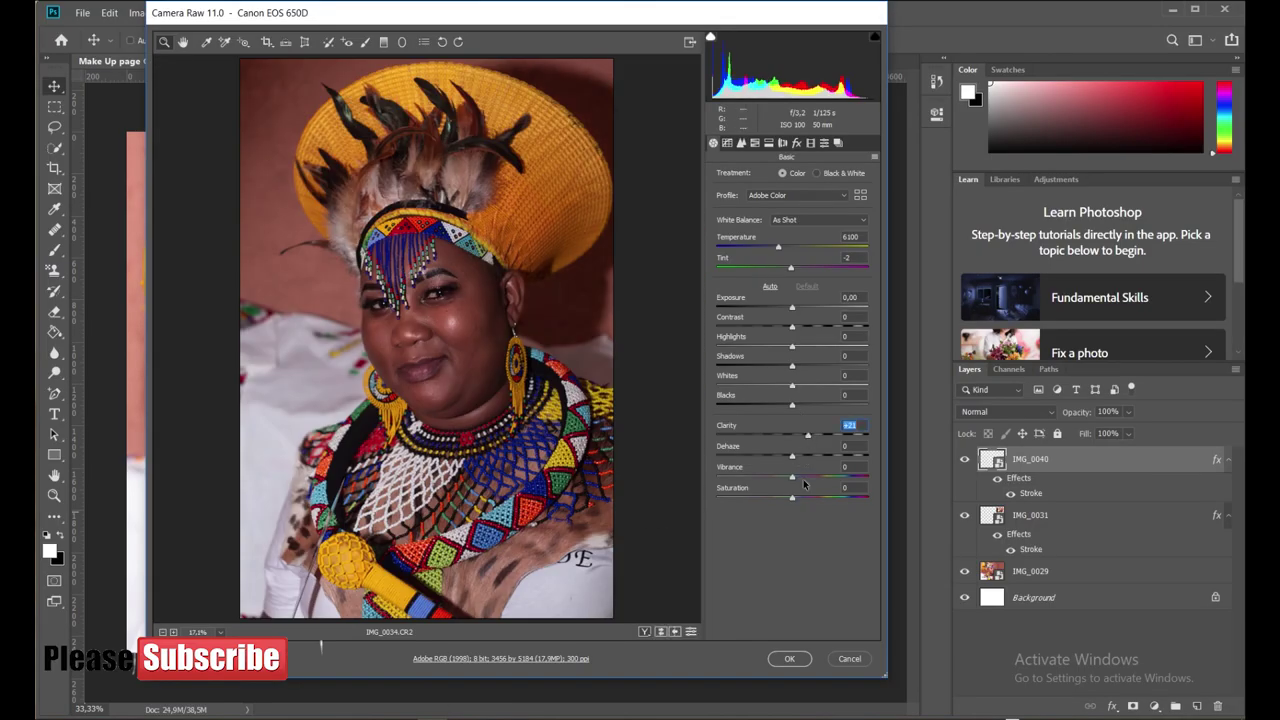
drag(792, 385, 833, 385)
click(797, 298)
drag(797, 298, 800, 300)
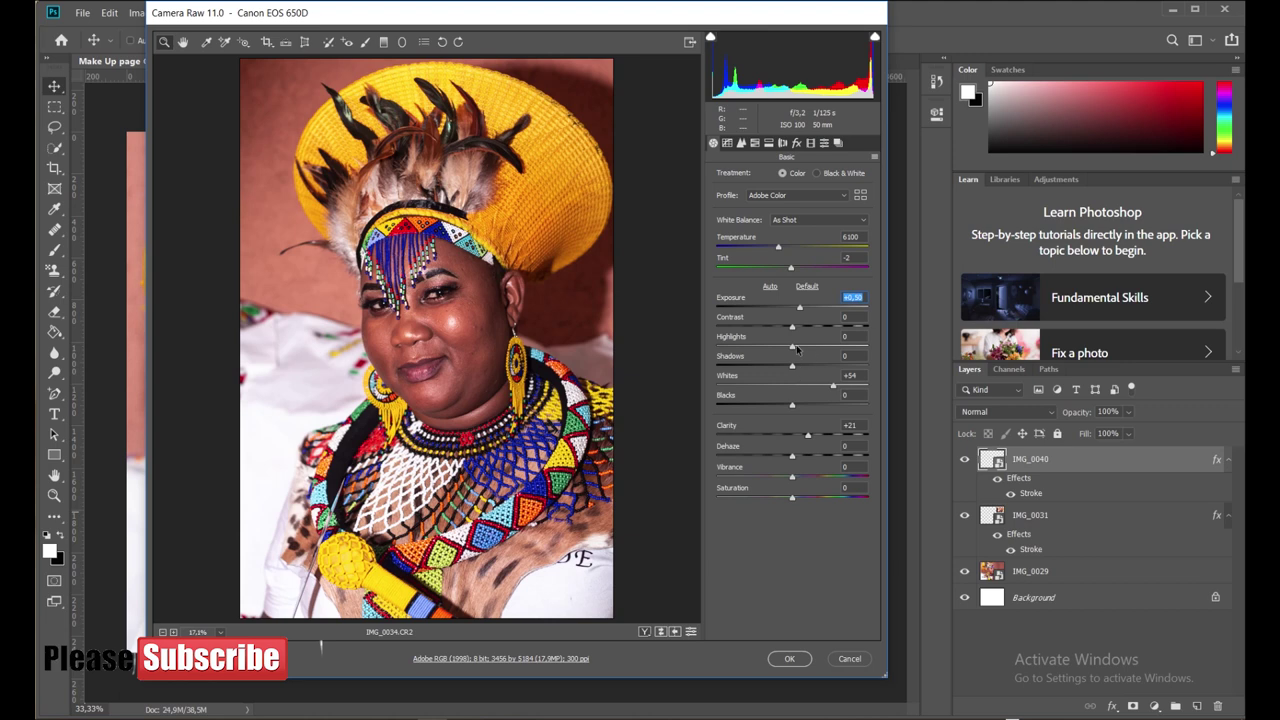
drag(792, 346, 720, 344)
drag(792, 404, 781, 401)
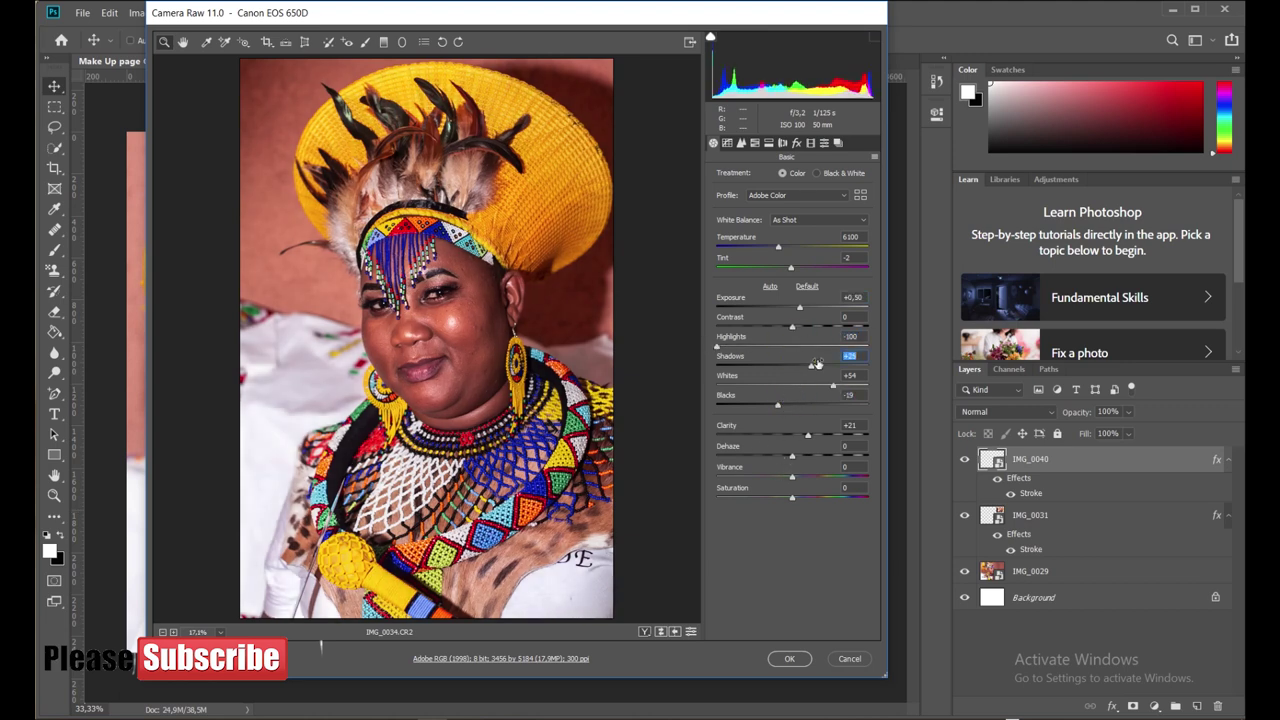
click(789, 658)
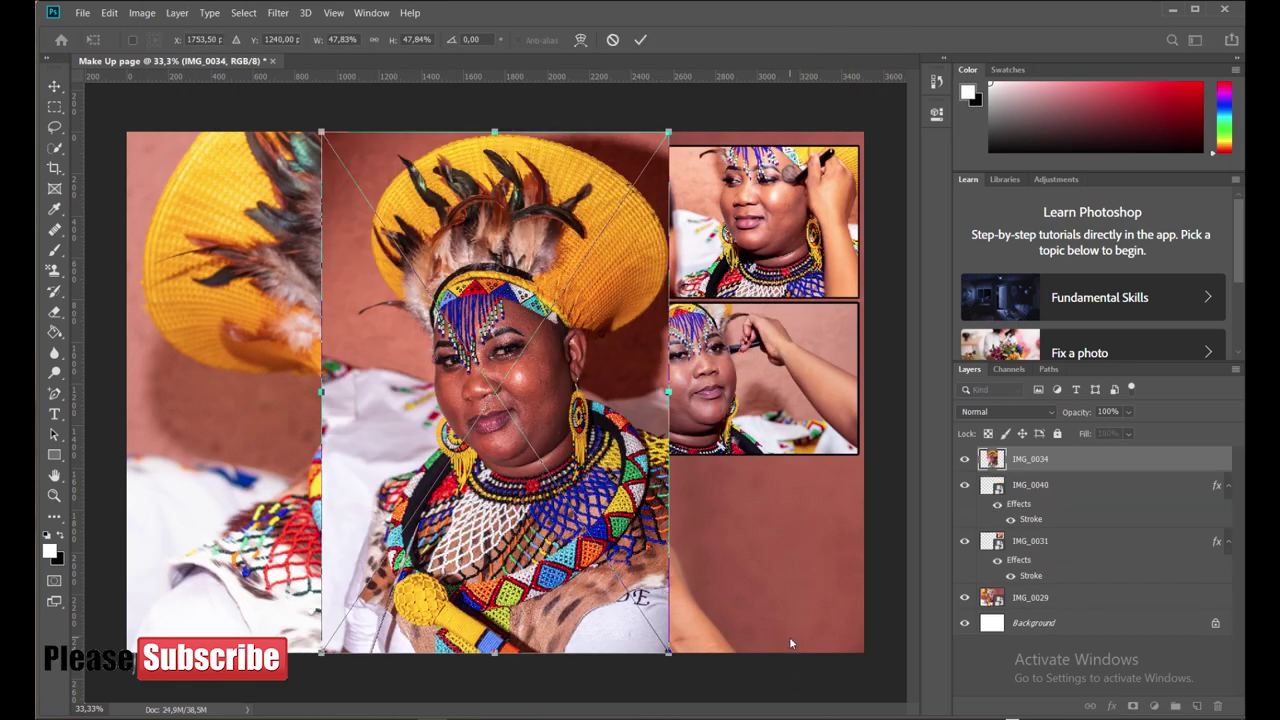
Shrink the headdress portrait and position it beside the two smaller insets
drag(666, 662, 625, 459)
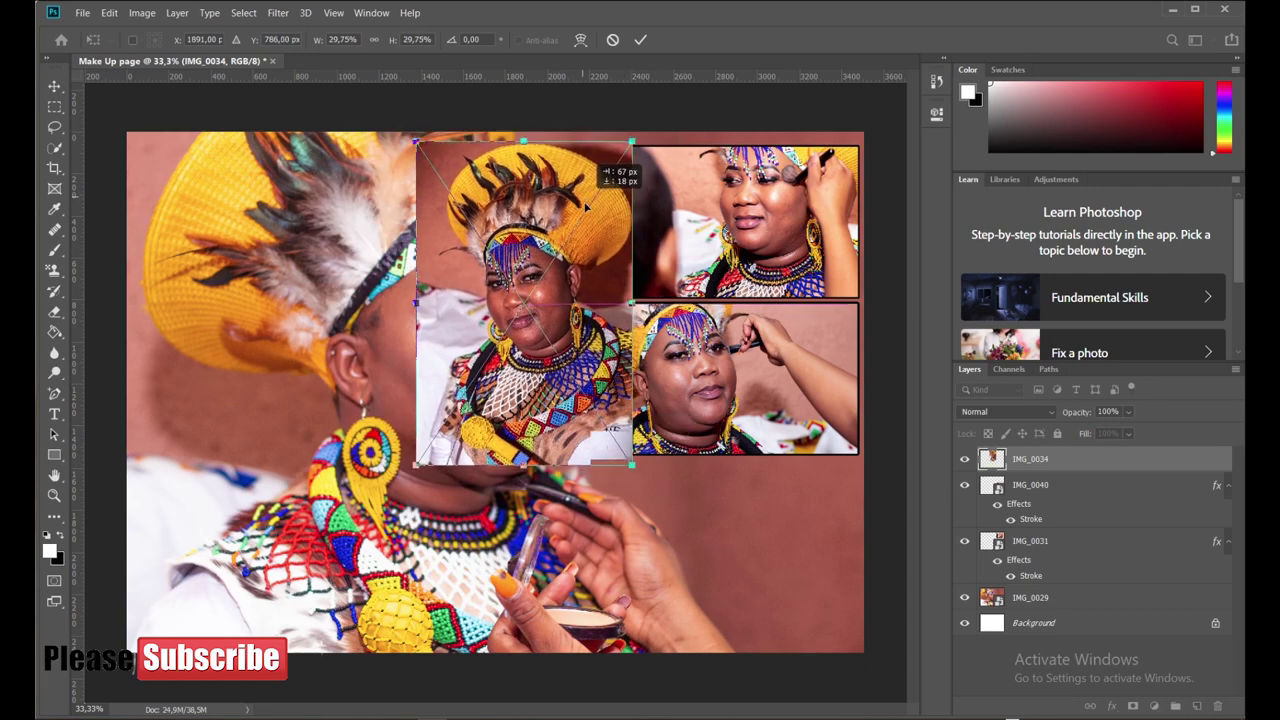
drag(548, 395, 549, 394)
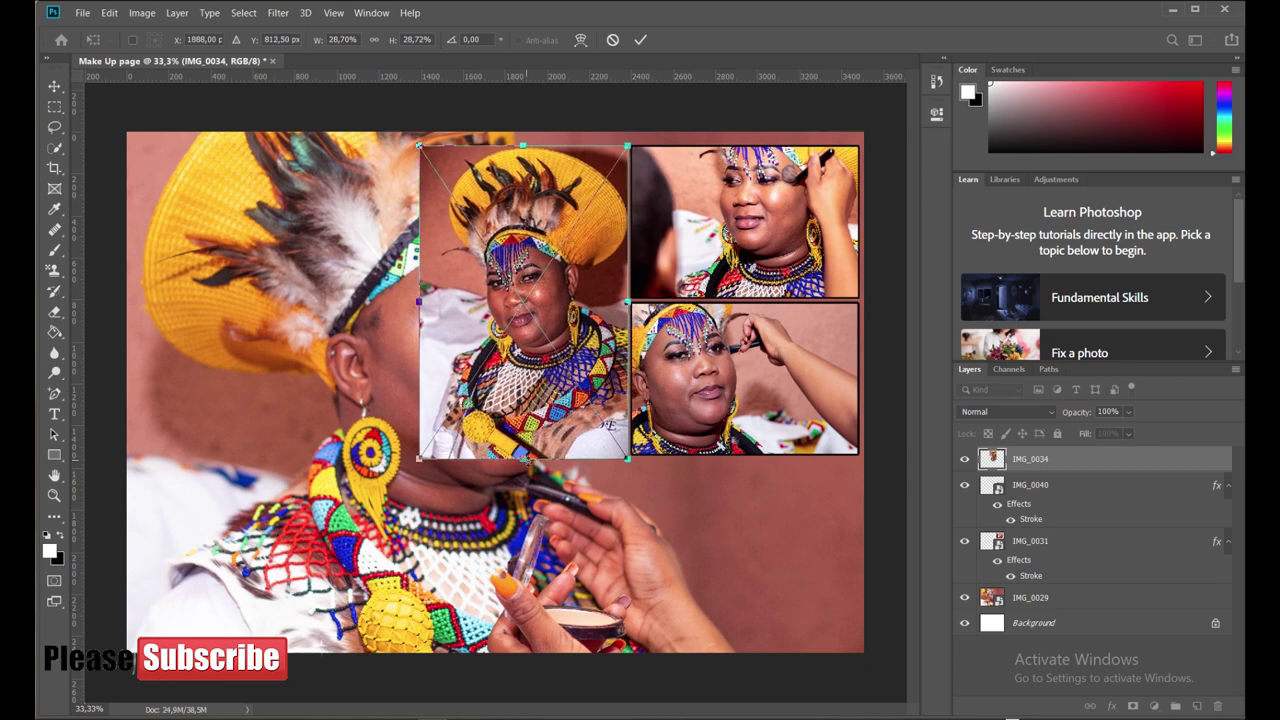
click(640, 39)
Give the portrait a stroke border and select all three collage layers
click(1111, 706)
click(1136, 599)
click(1180, 47)
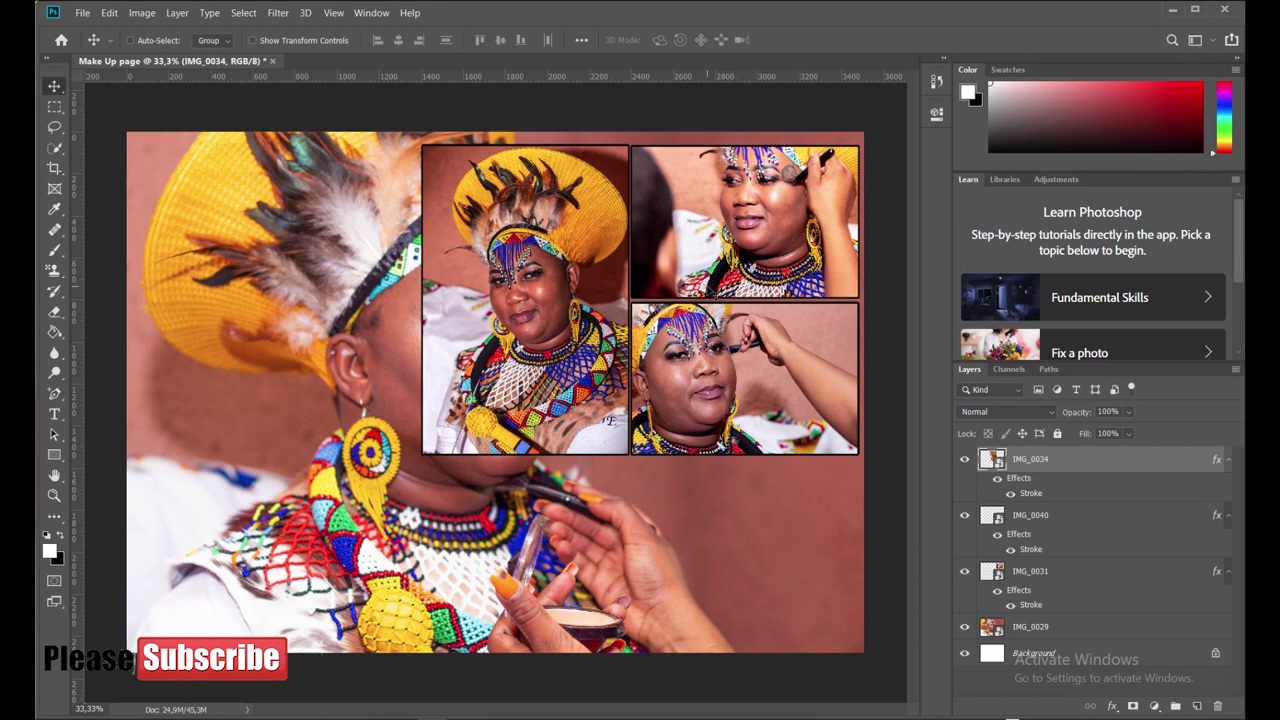
shift+click(1062, 575)
Move the collage right of centre and enlarge the IMG_0029 background leftward and upward
mouse_move(684, 226)
mouse_down()
mouse_move(681, 390)
mouse_move(686, 301)
mouse_up()
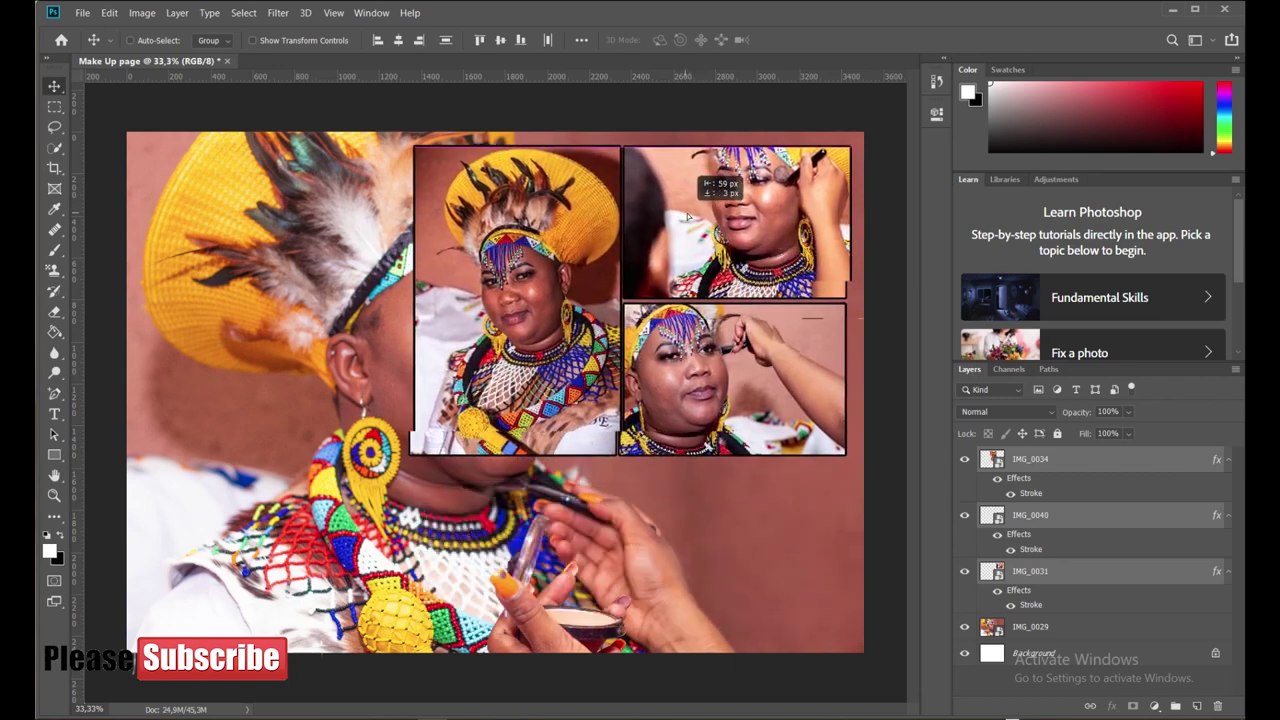
drag(686, 301, 696, 261)
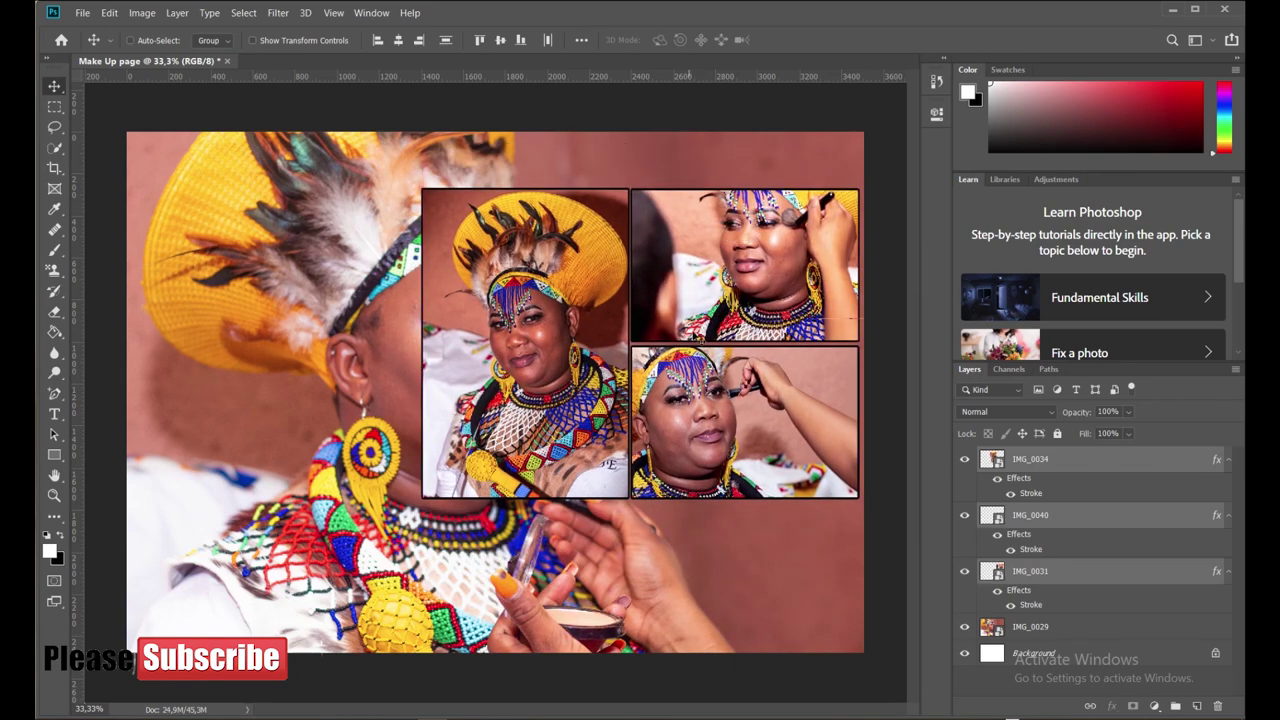
click(1083, 630)
key(ctrl+t)
key(ctrl+minus)
drag(183, 391, 40, 375)
drag(403, 145, 401, 128)
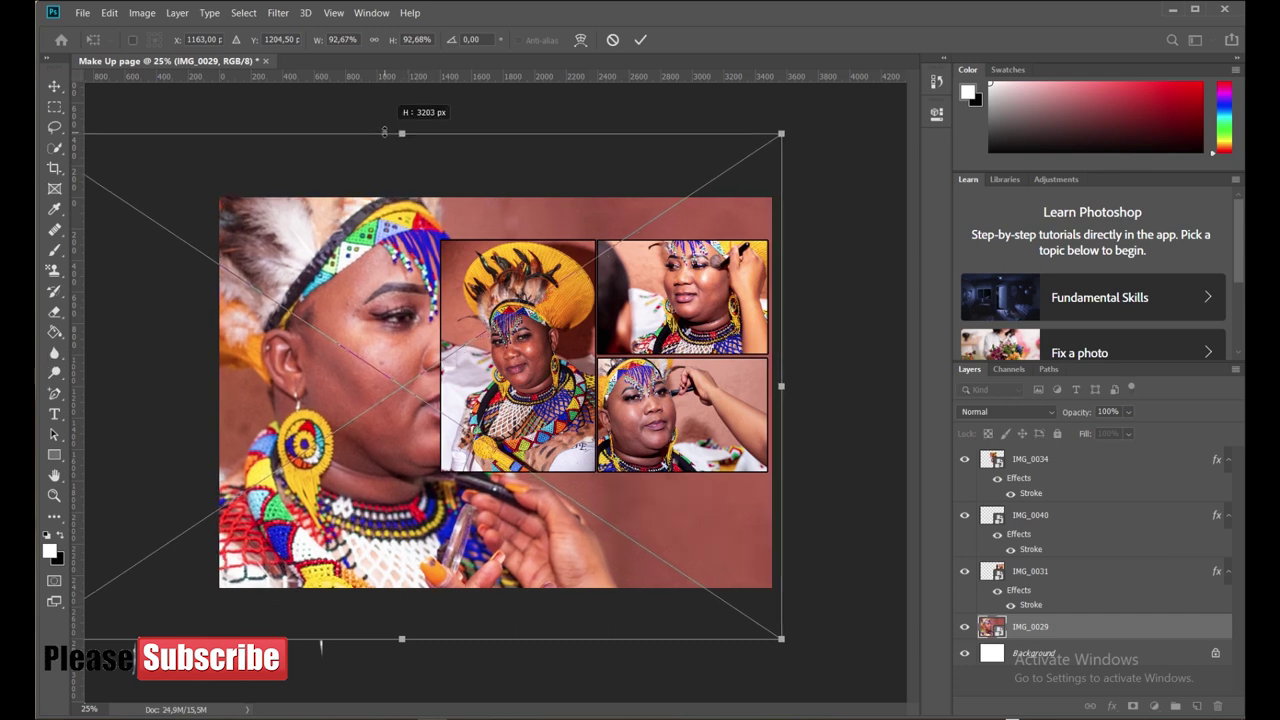
click(640, 40)
Apply a Gaussian Blur of radius 18 to the background portrait
key(ctrl+plus)
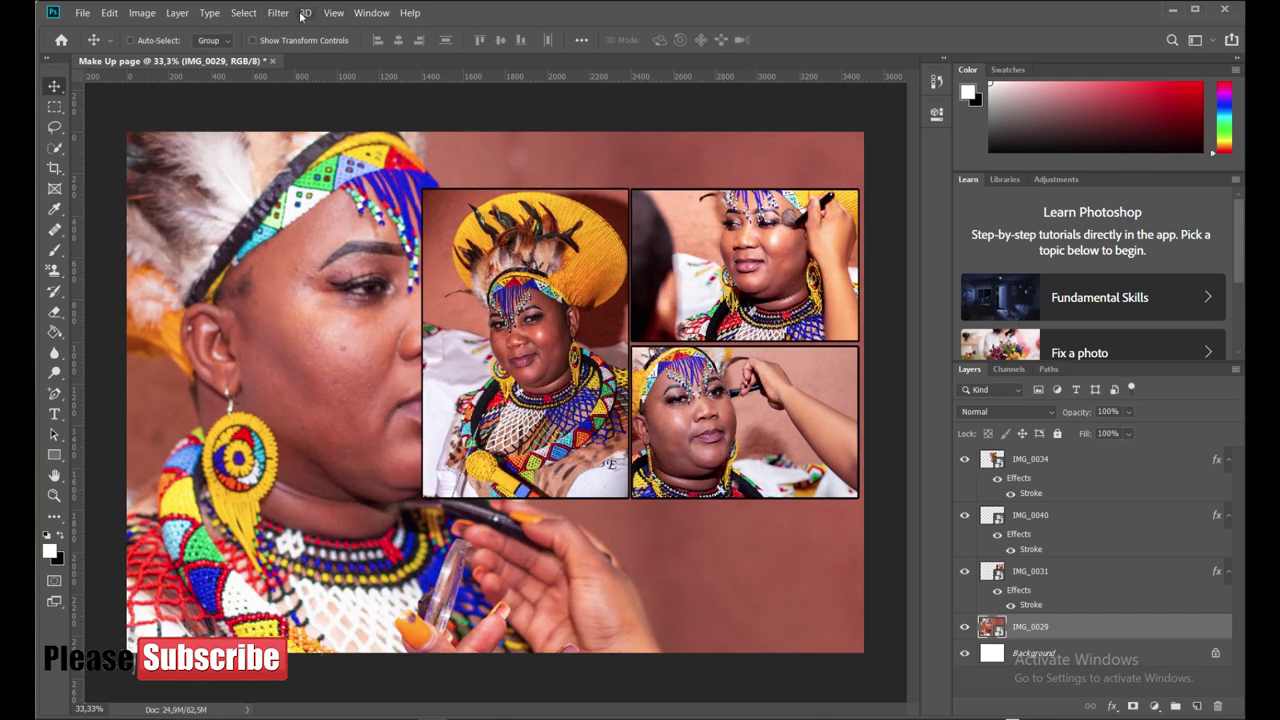
click(278, 12)
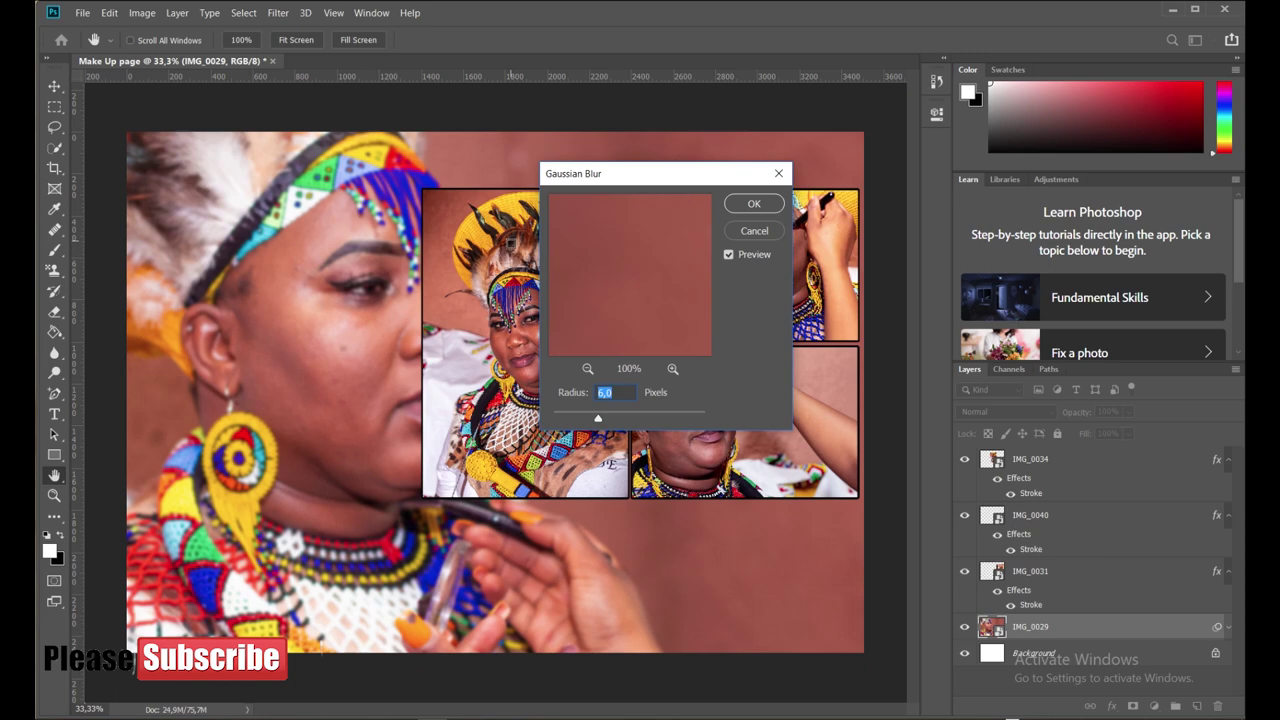
drag(607, 421, 620, 422)
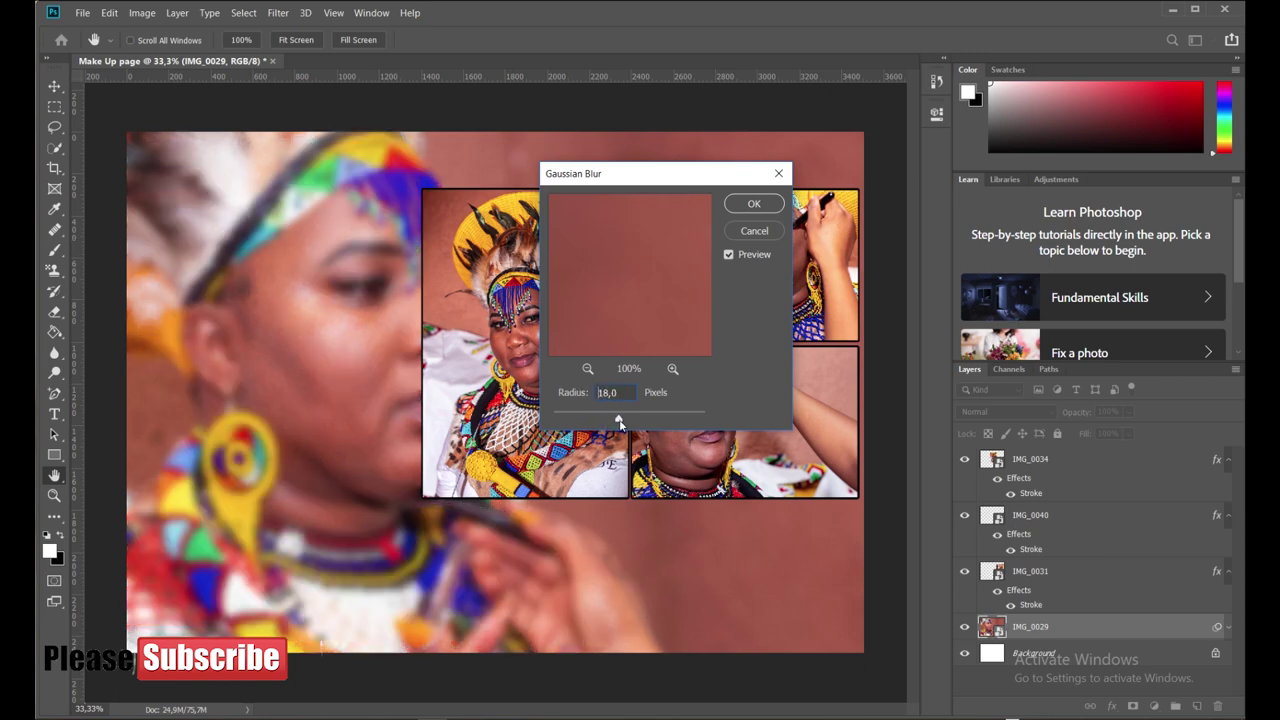
click(754, 204)
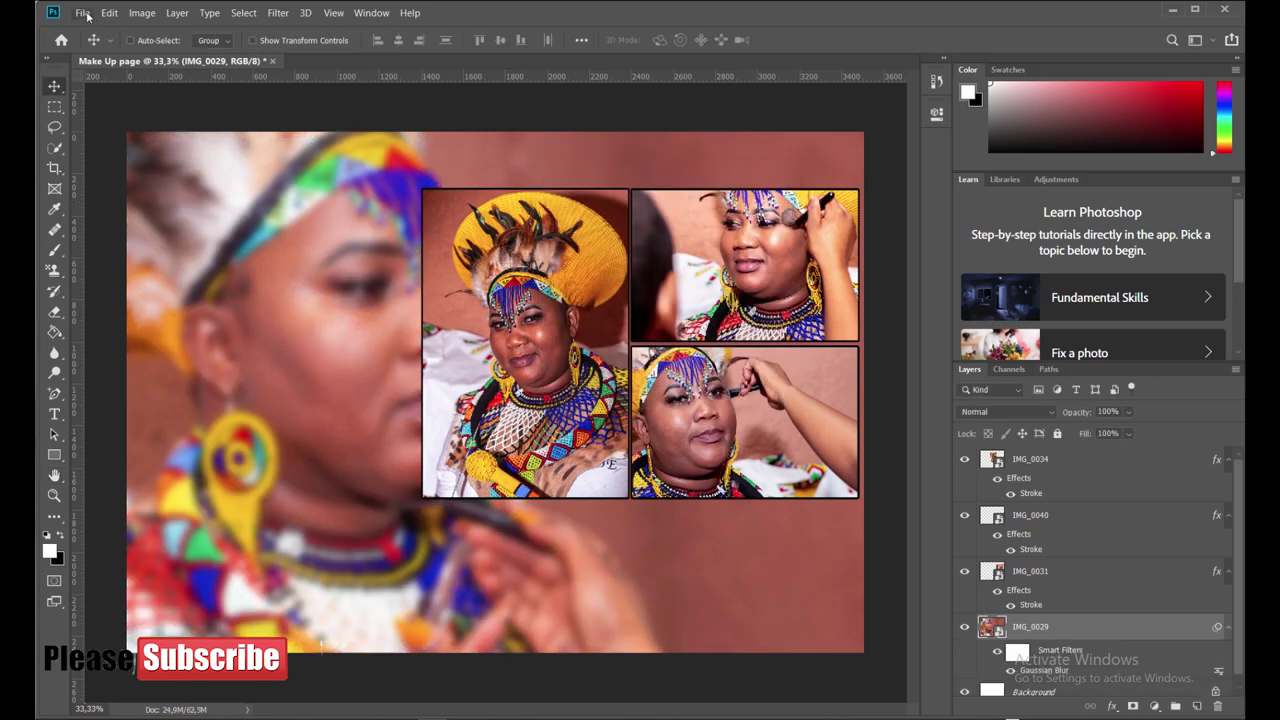
Save the page as JPEG 'Make Up page-2' with default quality, then minimize Photoshop
click(85, 13)
click(138, 188)
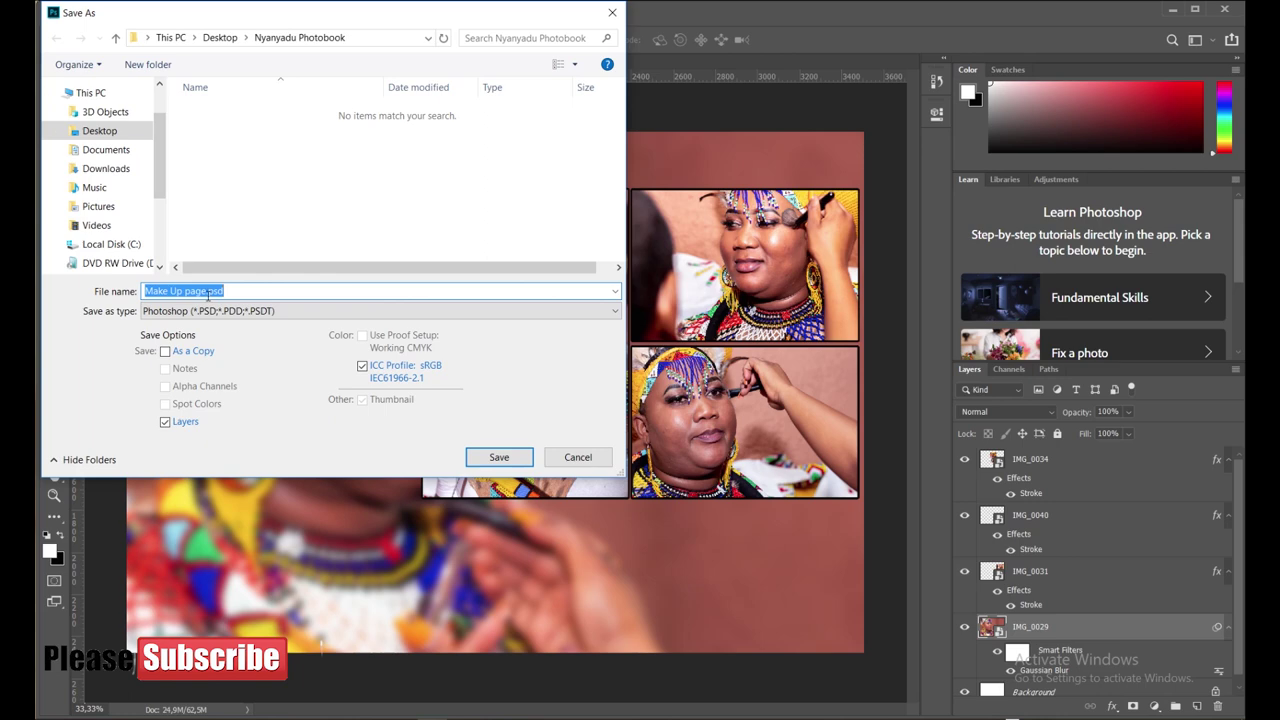
text(-2)
click(236, 311)
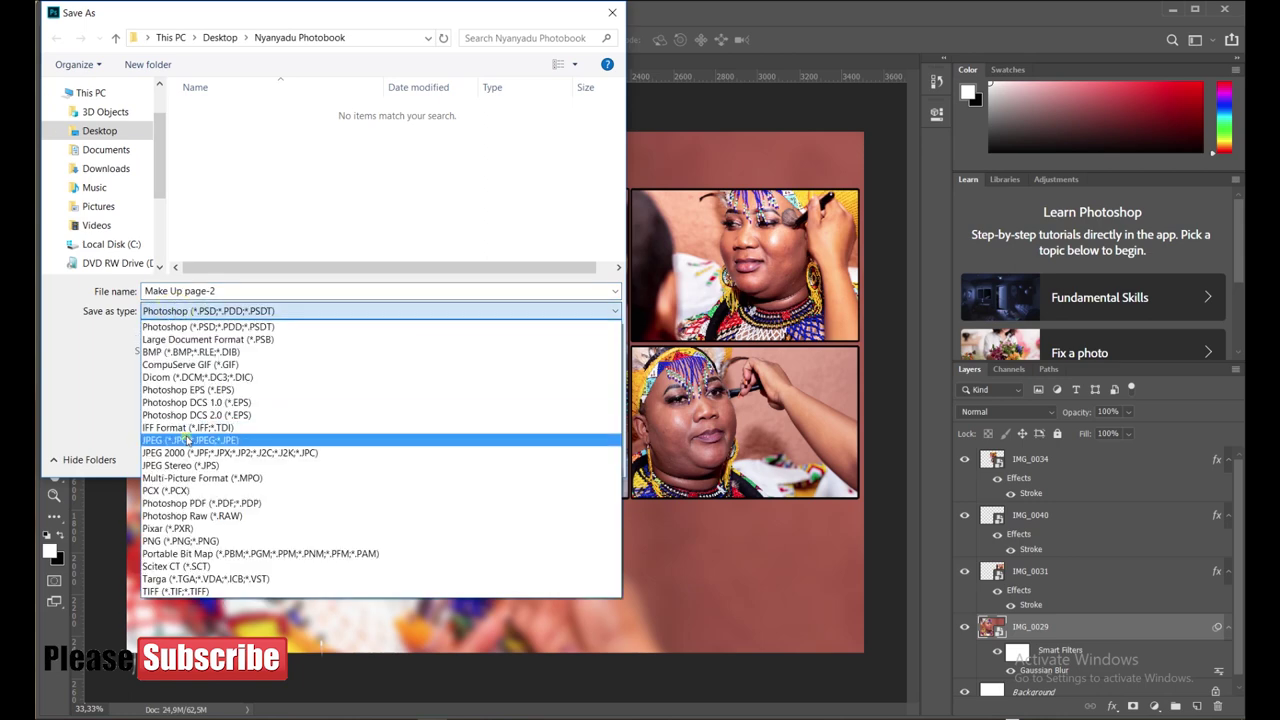
click(189, 440)
click(493, 458)
click(456, 86)
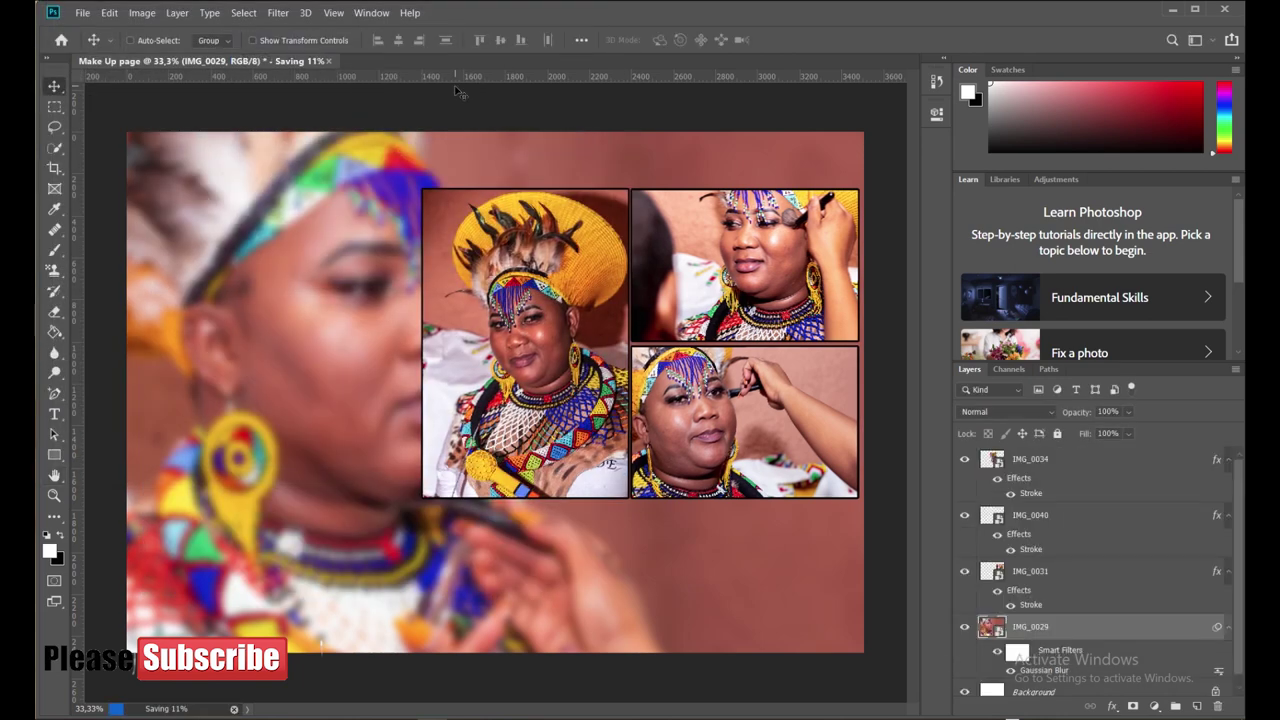
click(1172, 9)
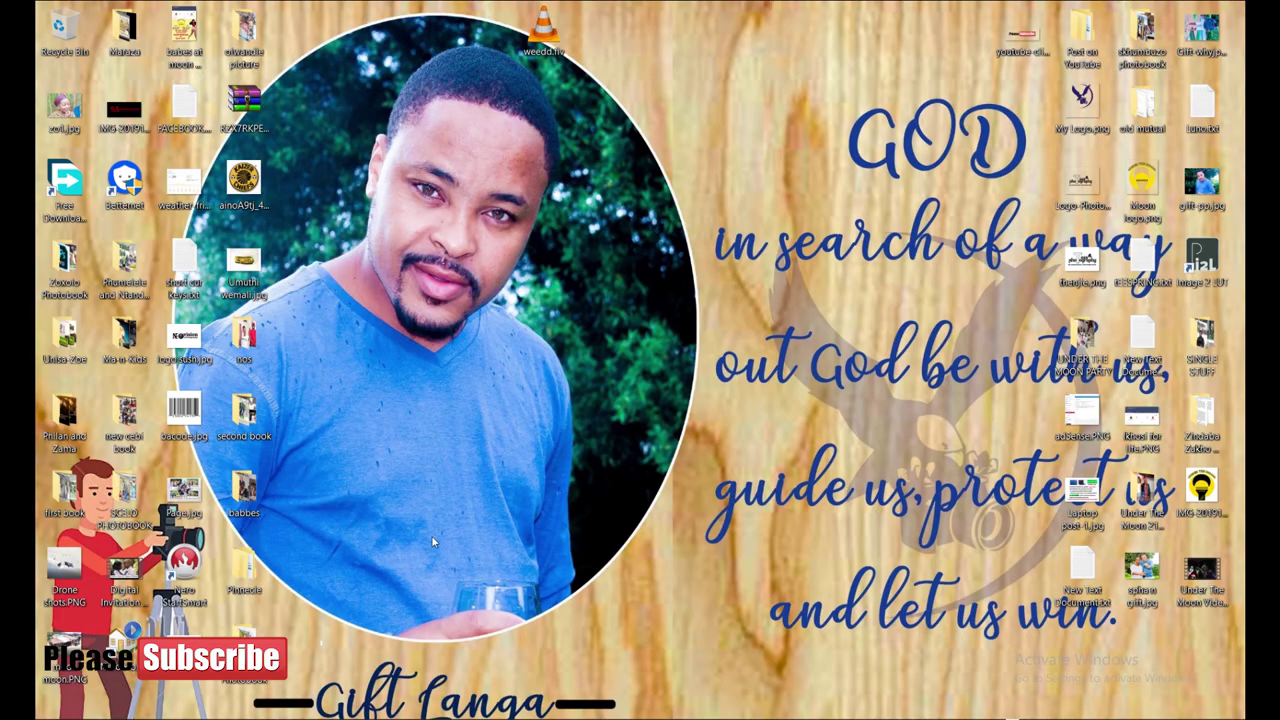
Preview the photobook images in Photos, stepping to Make Up page-2, then close Photos
double_click(622, 34)
right_click(340, 122)
click(370, 134)
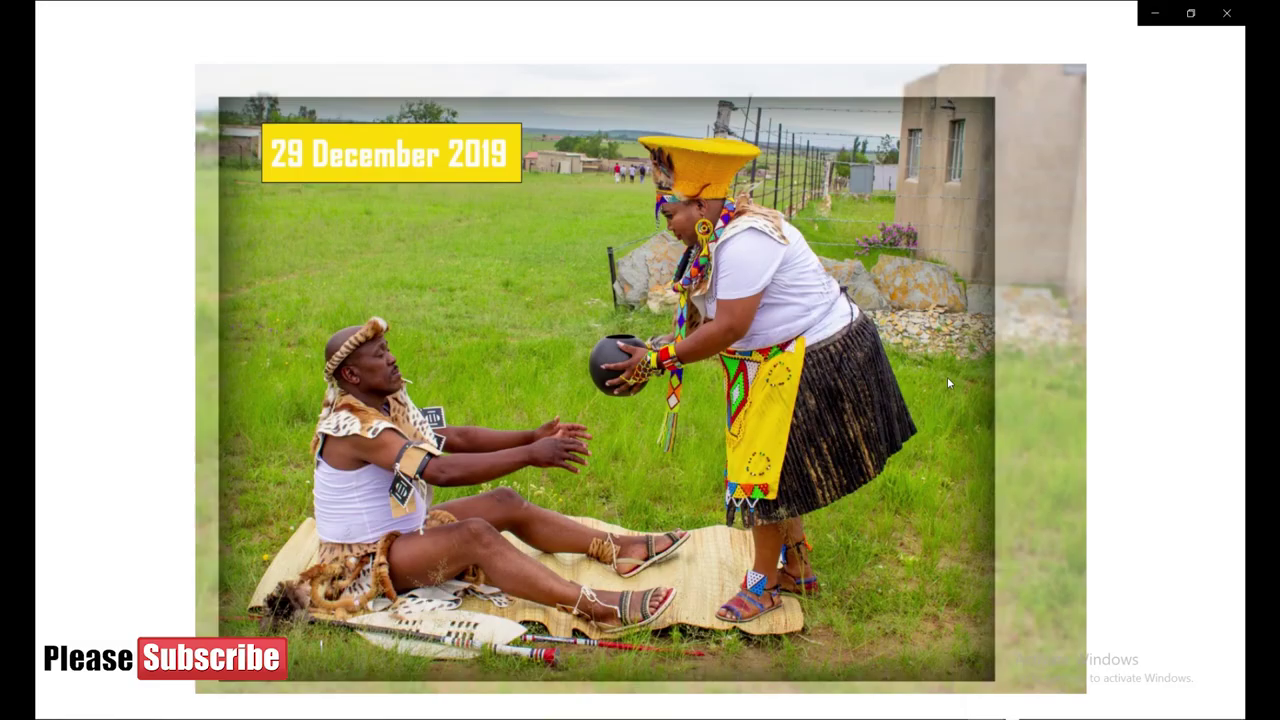
click(1206, 380)
click(1207, 382)
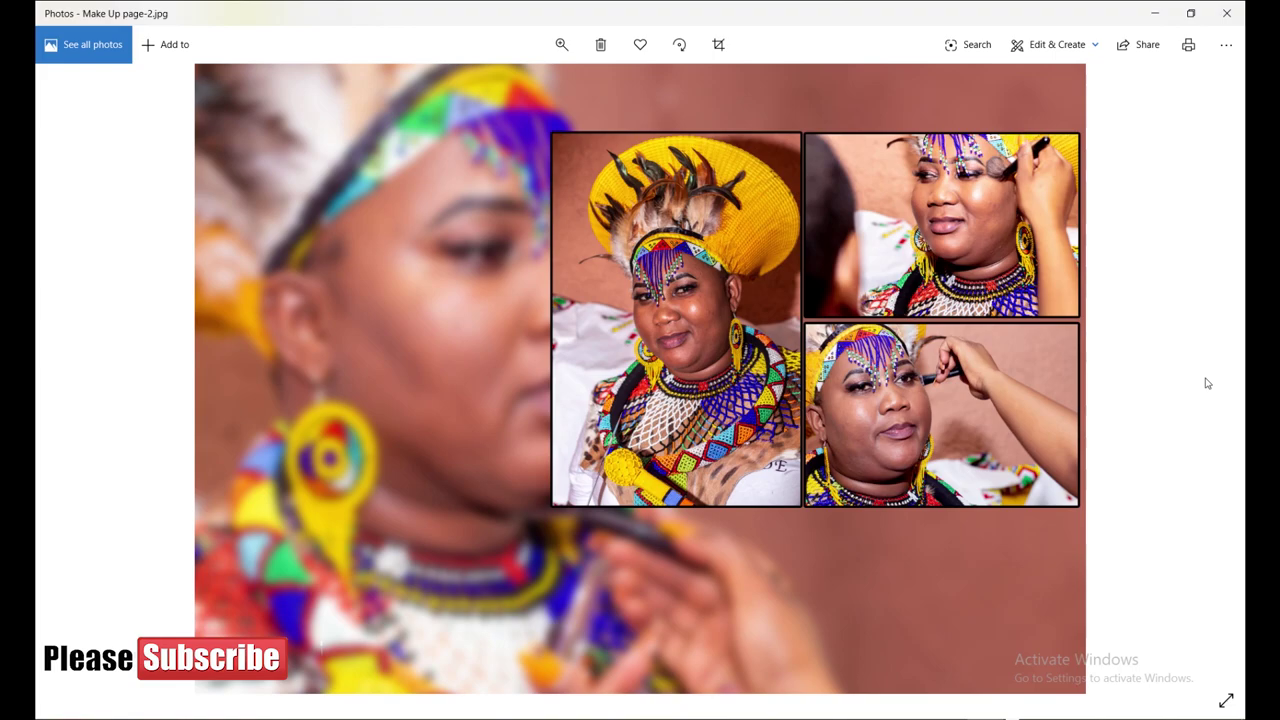
click(1227, 13)
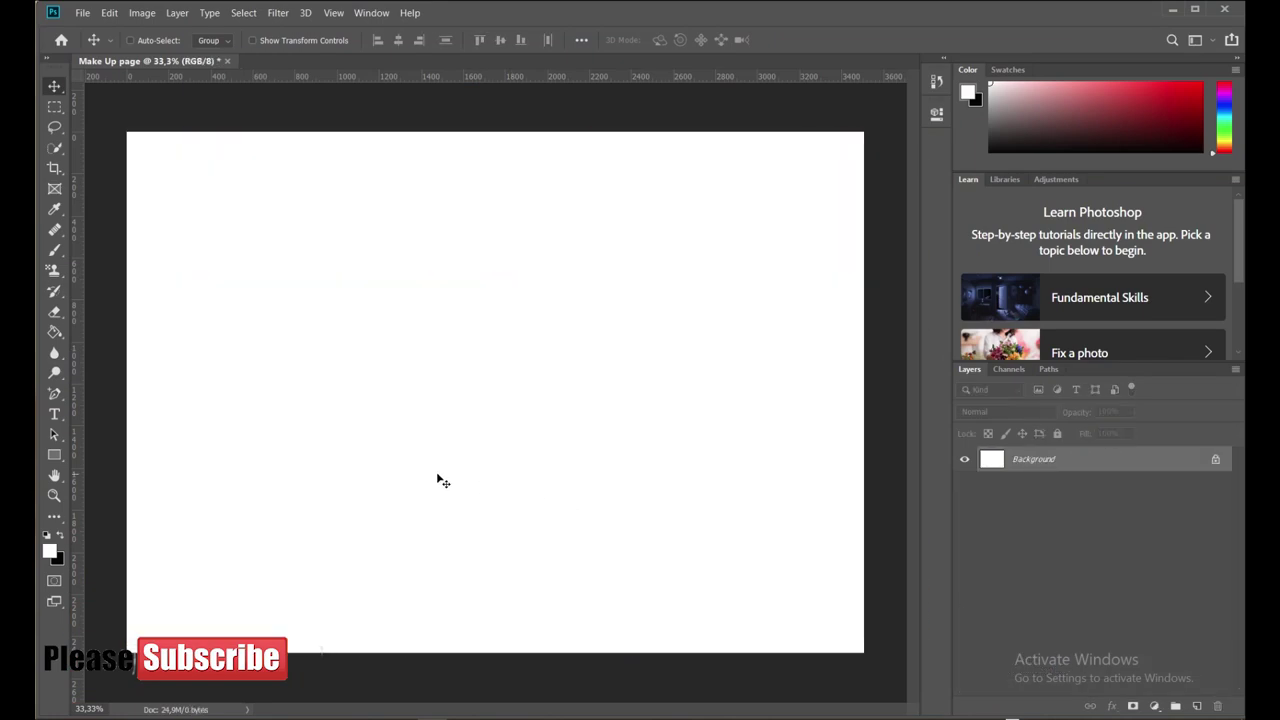
Save the blank page as Page-1.psd, replacing the existing file, and return to Camera-650
click(82, 12)
click(100, 183)
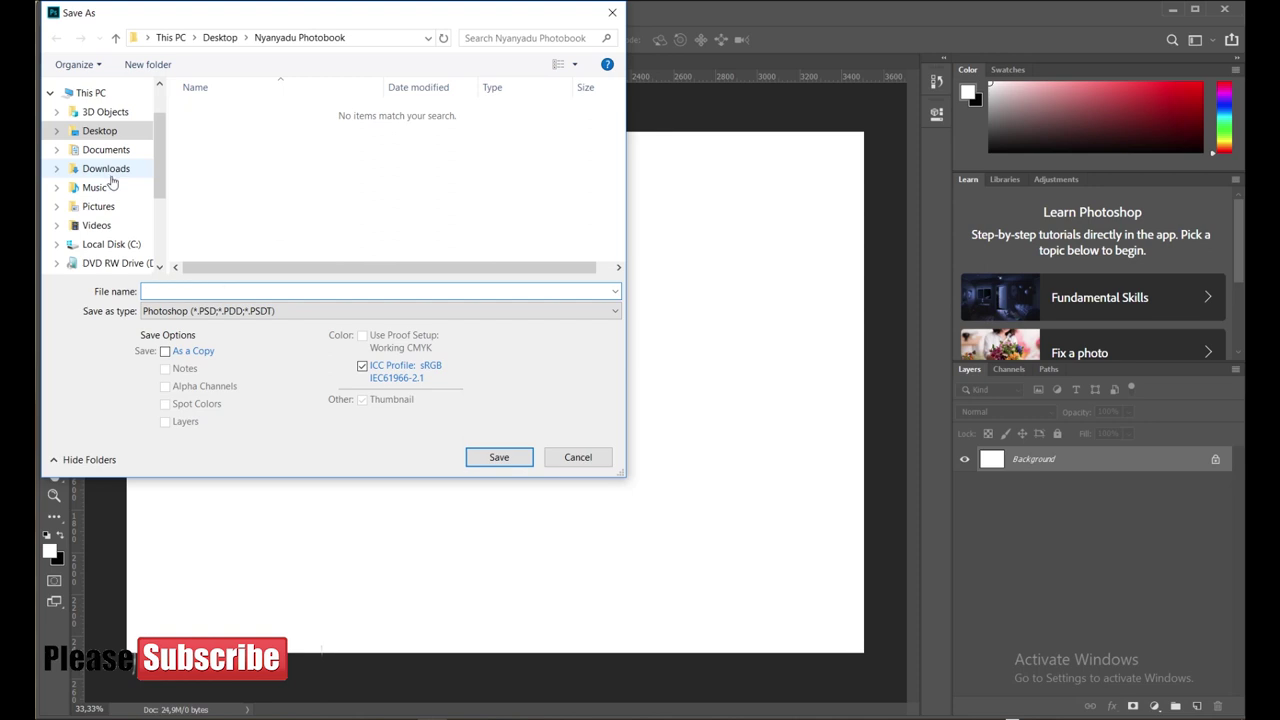
text(Page-1)
click(495, 459)
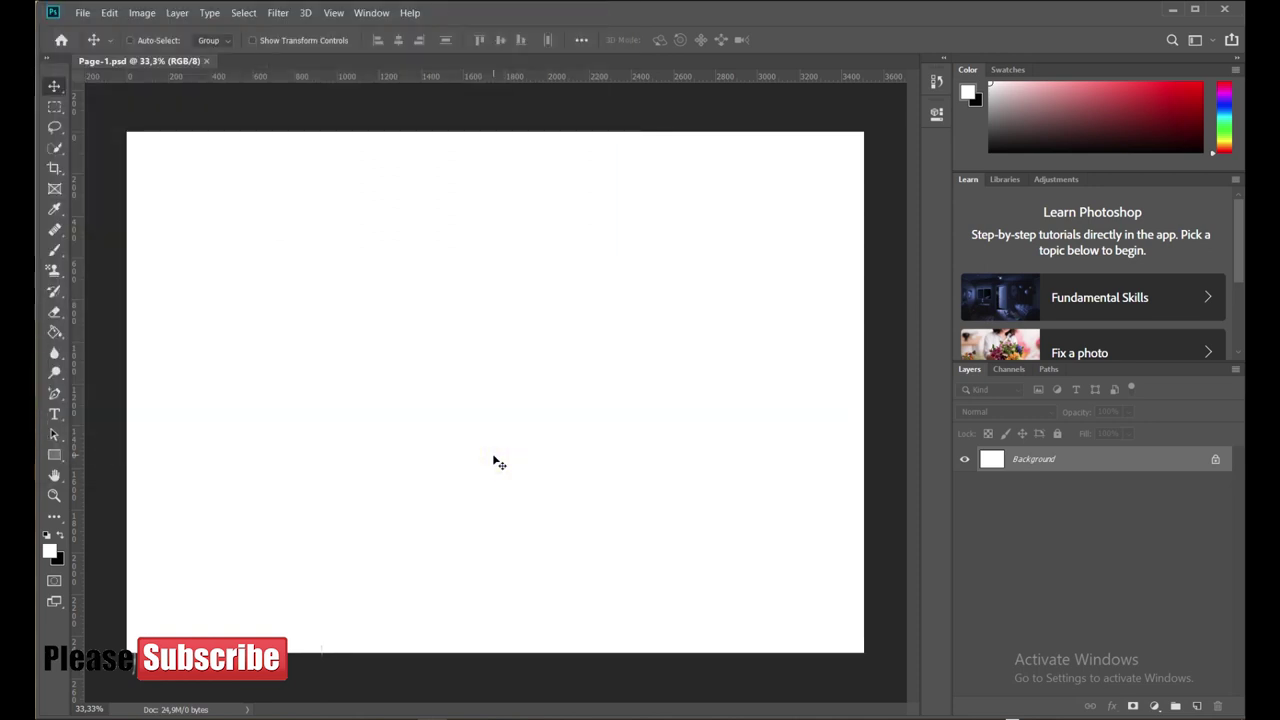
click(82, 12)
click(120, 183)
click(497, 457)
click(749, 369)
key(alt+Tab)
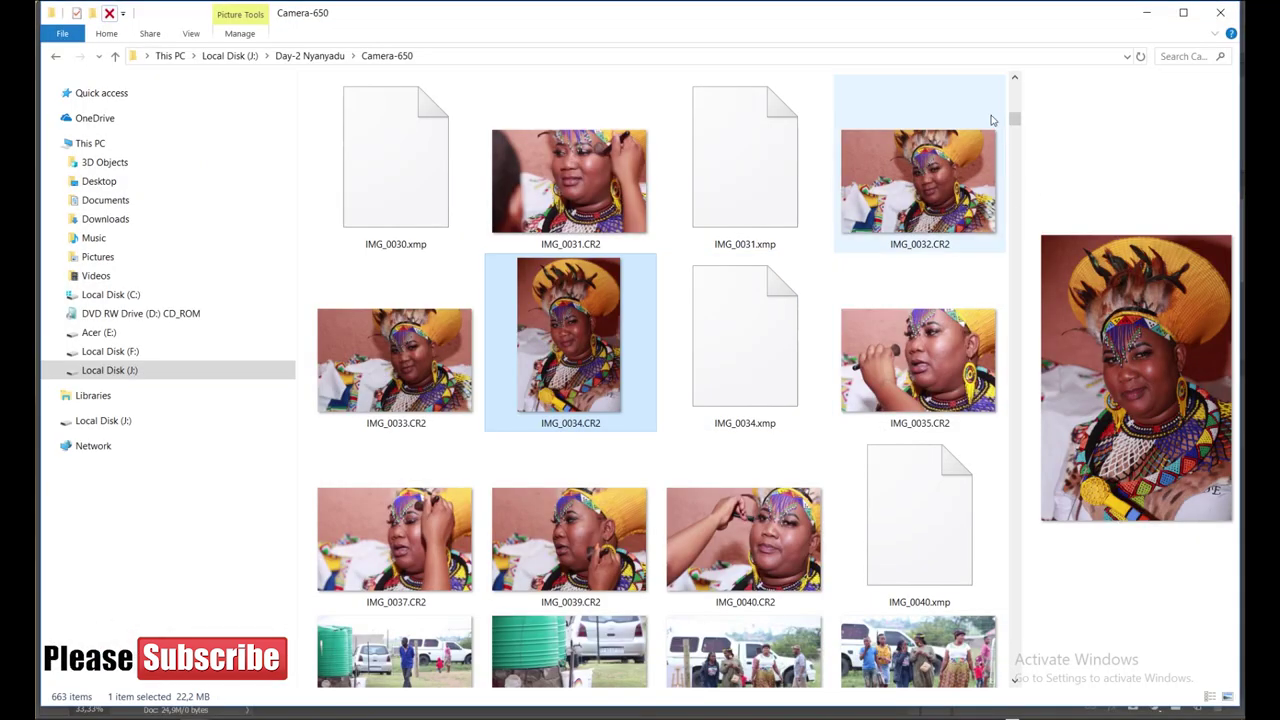
Raw-edit IMG_0047 with highlights -82, vibrance +46, brighter exposure and whites; place it
scroll(1015, 688, down, 3)
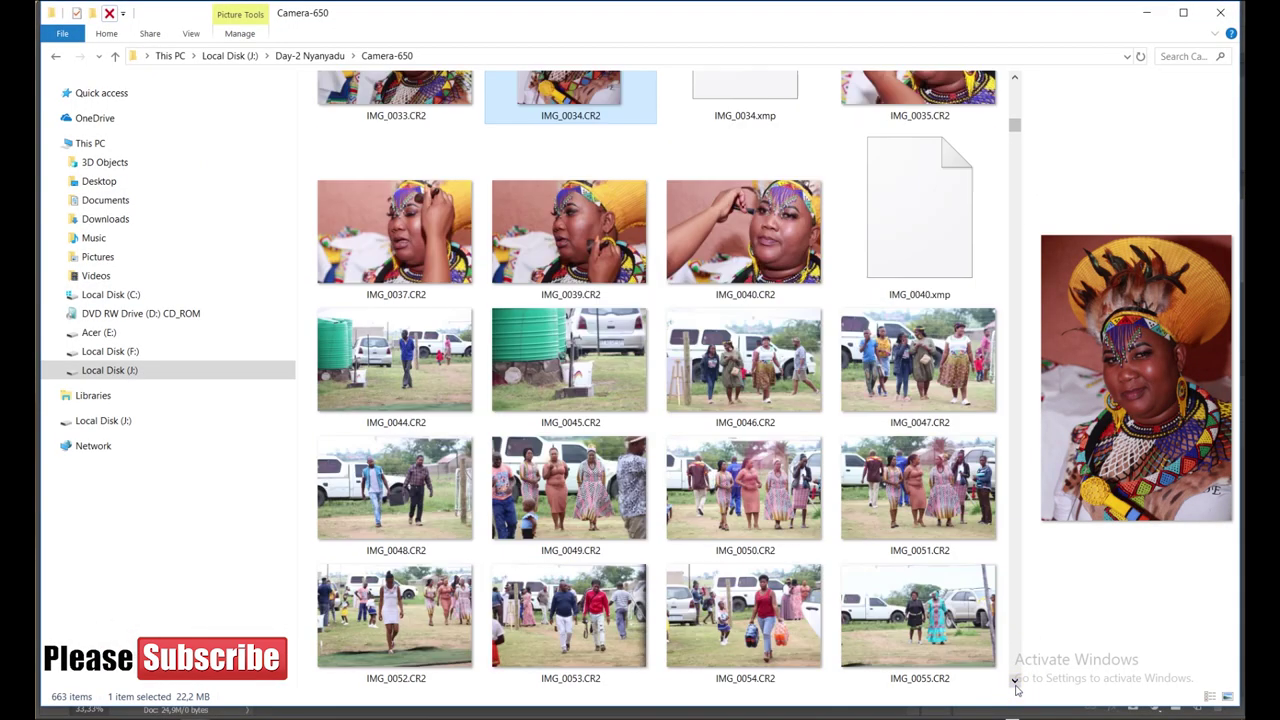
scroll(1015, 688, down, 1)
double_click(918, 235)
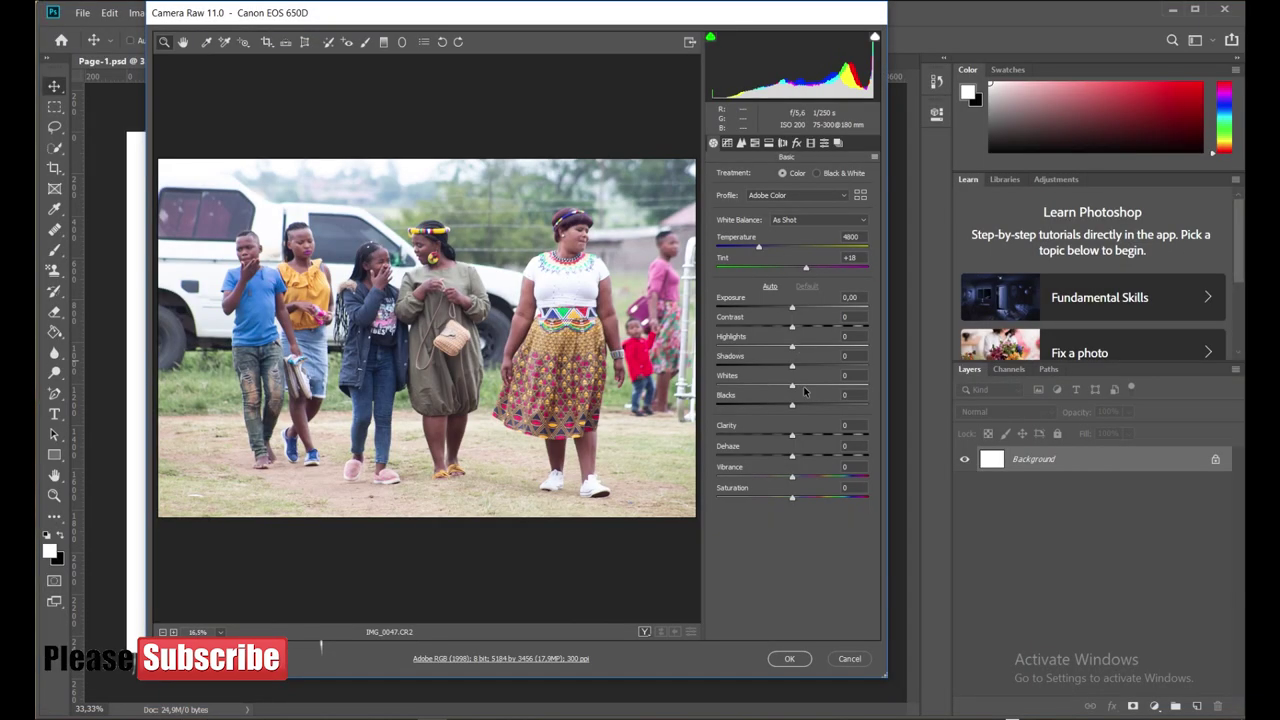
click(745, 343)
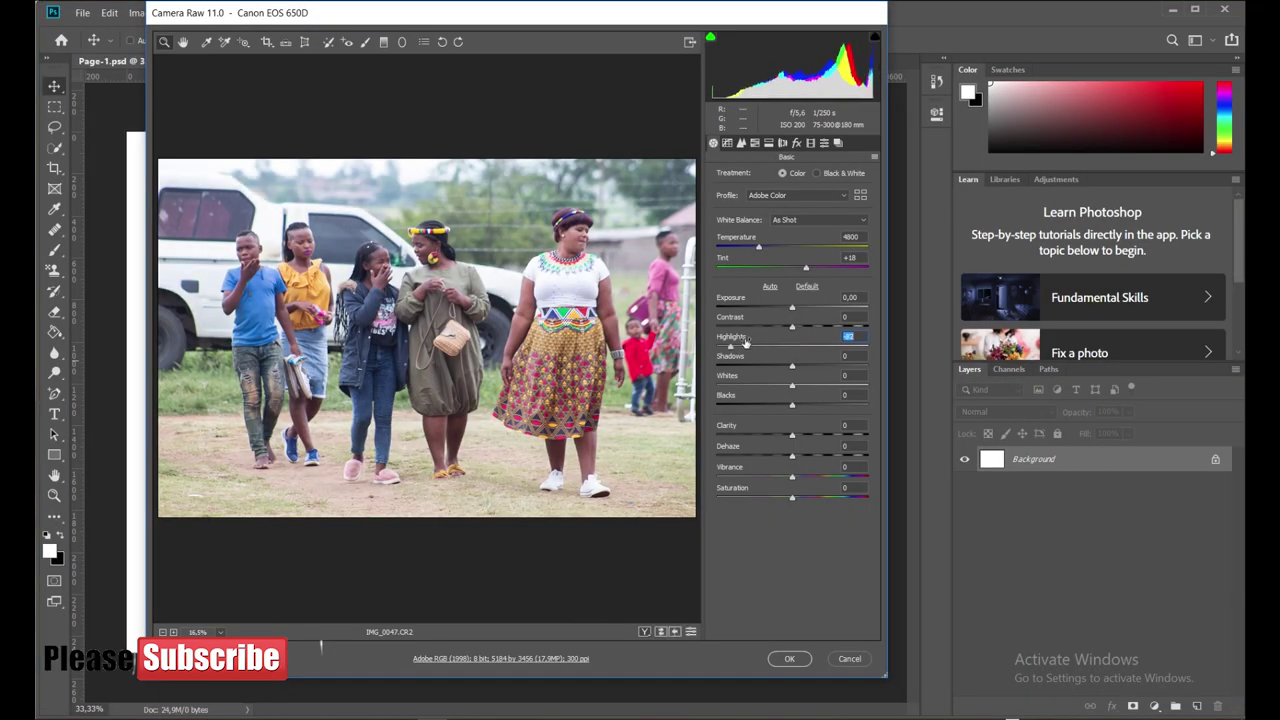
drag(817, 476, 826, 476)
mouse_move(792, 404)
mouse_down()
mouse_move(772, 404)
mouse_move(821, 386)
mouse_up()
click(788, 428)
click(789, 660)
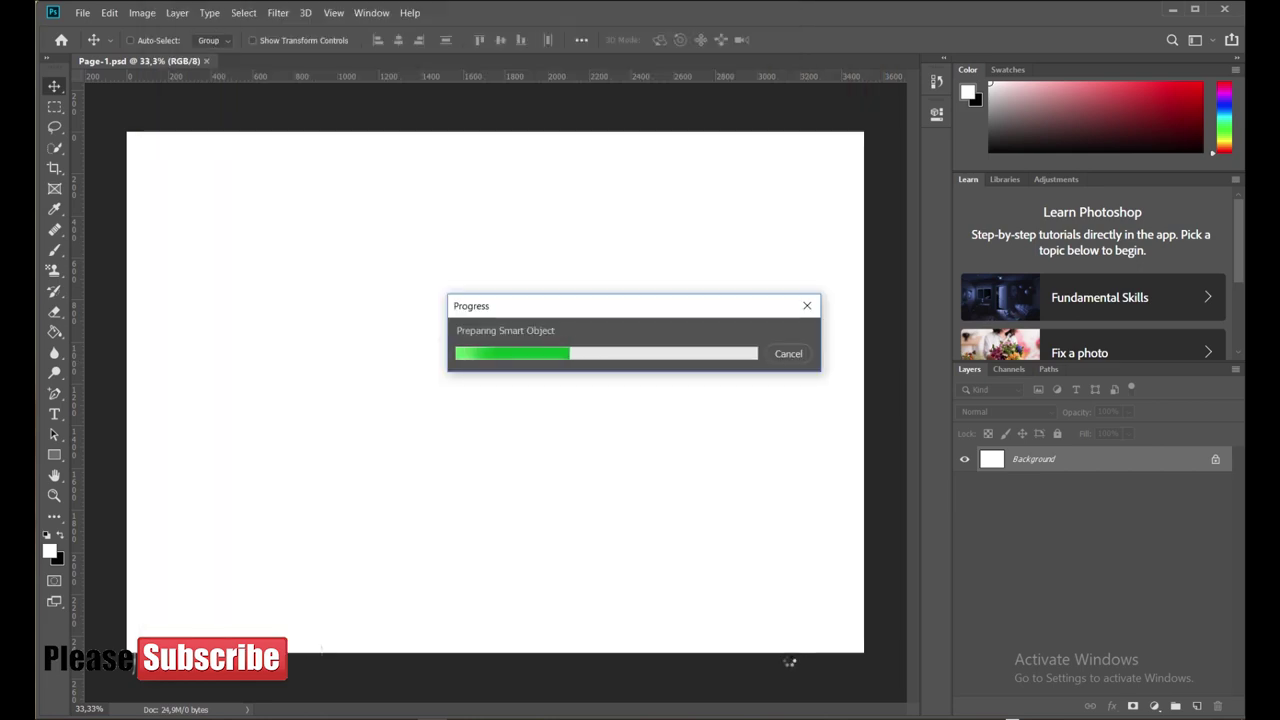
Scale IMG_0047 down into the page's top-left corner
drag(866, 642, 340, 288)
drag(126, 288, 128, 280)
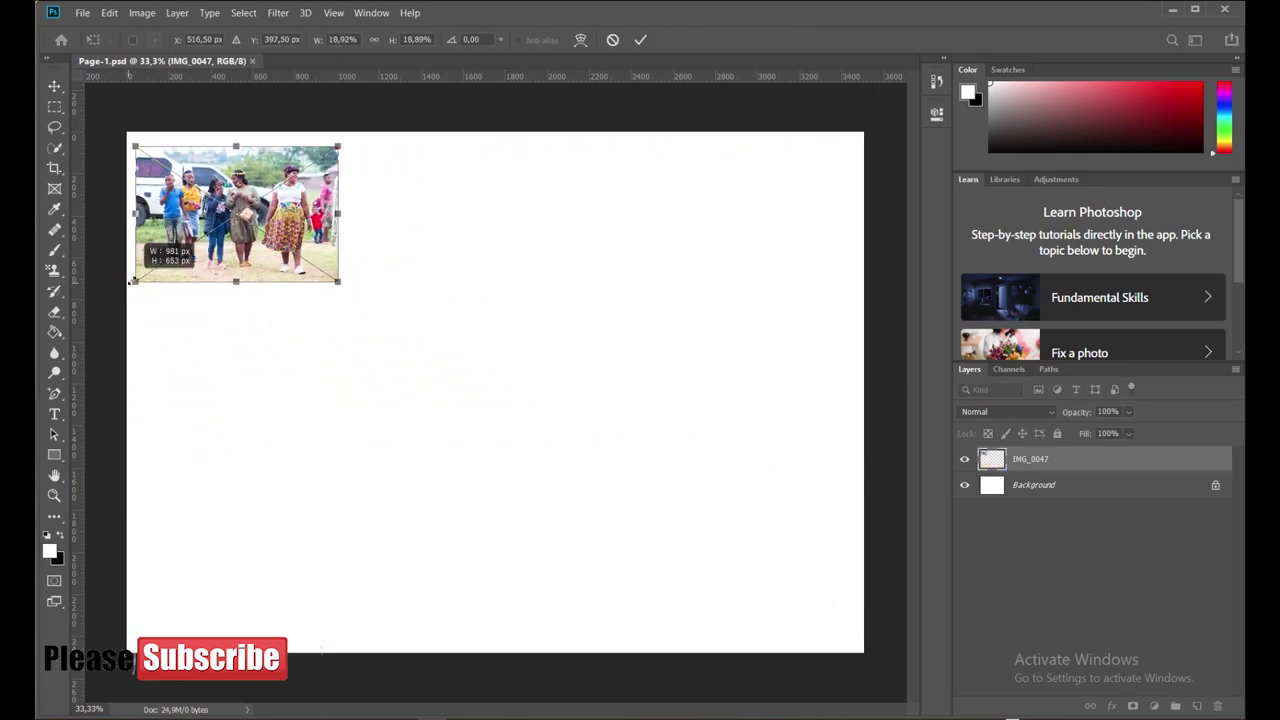
drag(231, 143, 231, 137)
drag(338, 216, 331, 216)
drag(128, 203, 134, 203)
click(638, 37)
Give IMG_0047 a black stroke border
click(1111, 706)
click(1128, 600)
click(1196, 52)
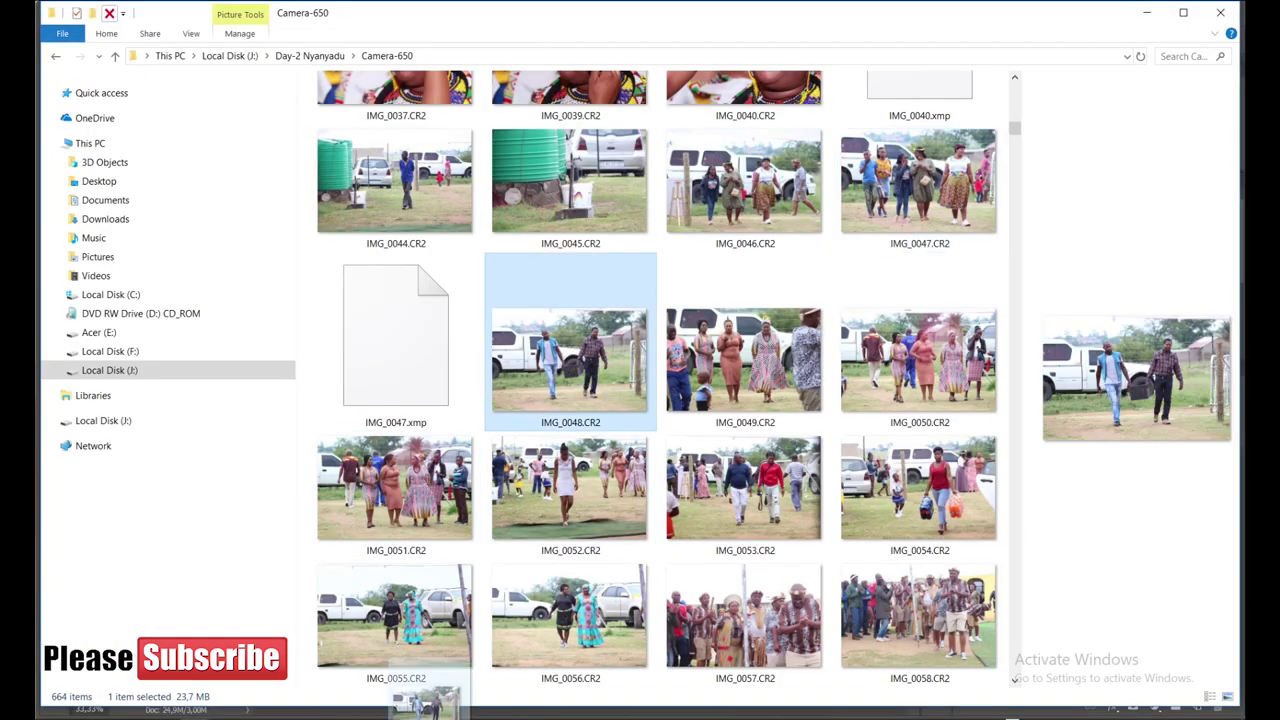
Raw-edit IMG_0048 with brighter exposure, deeper blacks and more vibrance; place it
drag(543, 329, 437, 577)
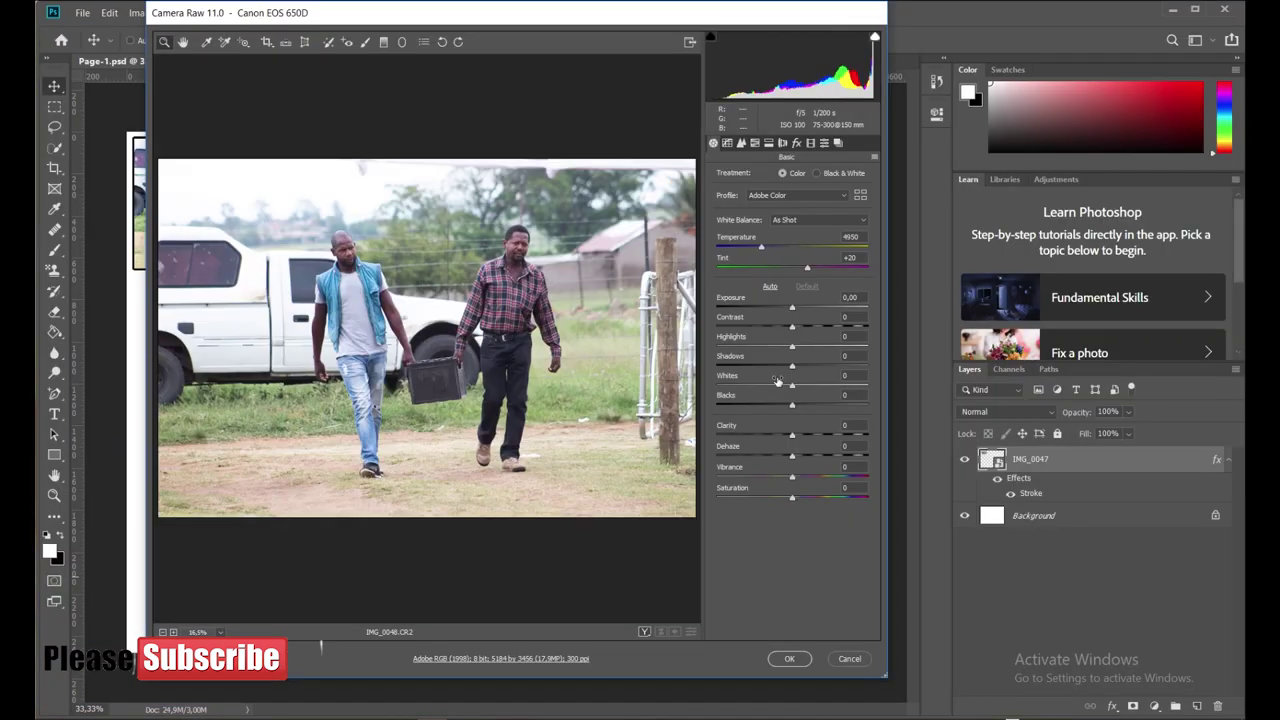
drag(792, 404, 775, 402)
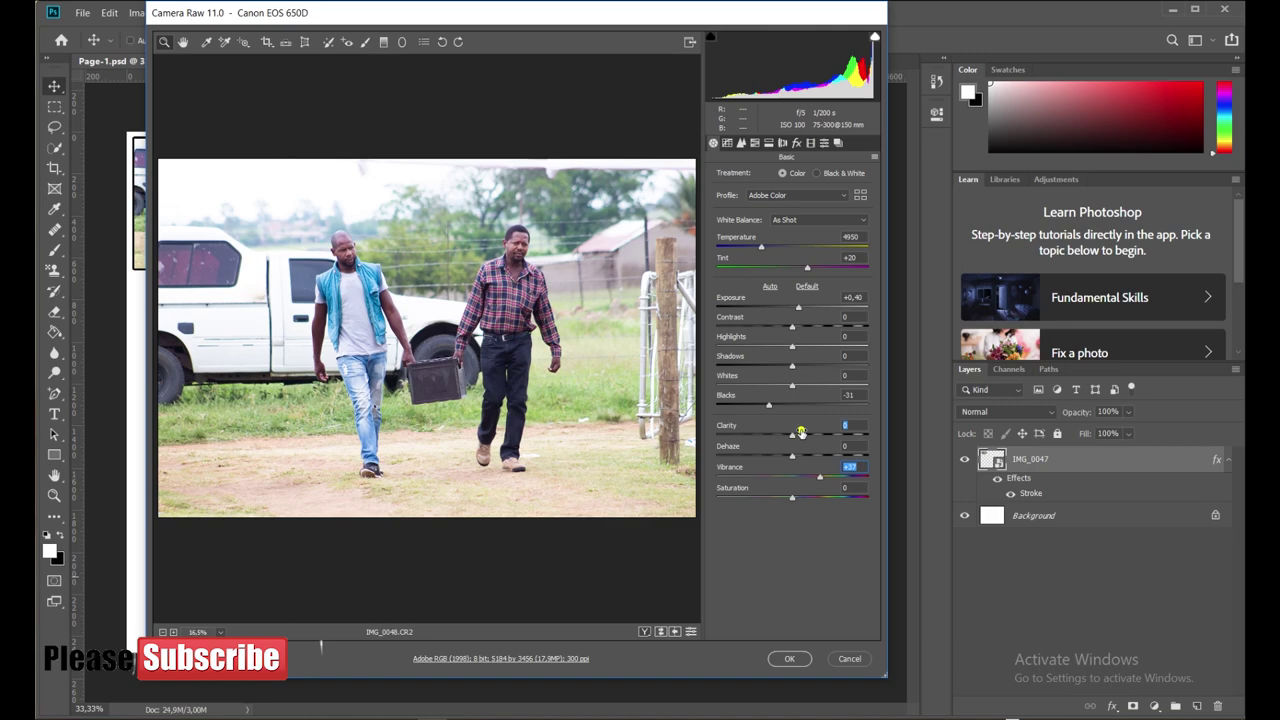
drag(829, 474, 853, 478)
click(789, 660)
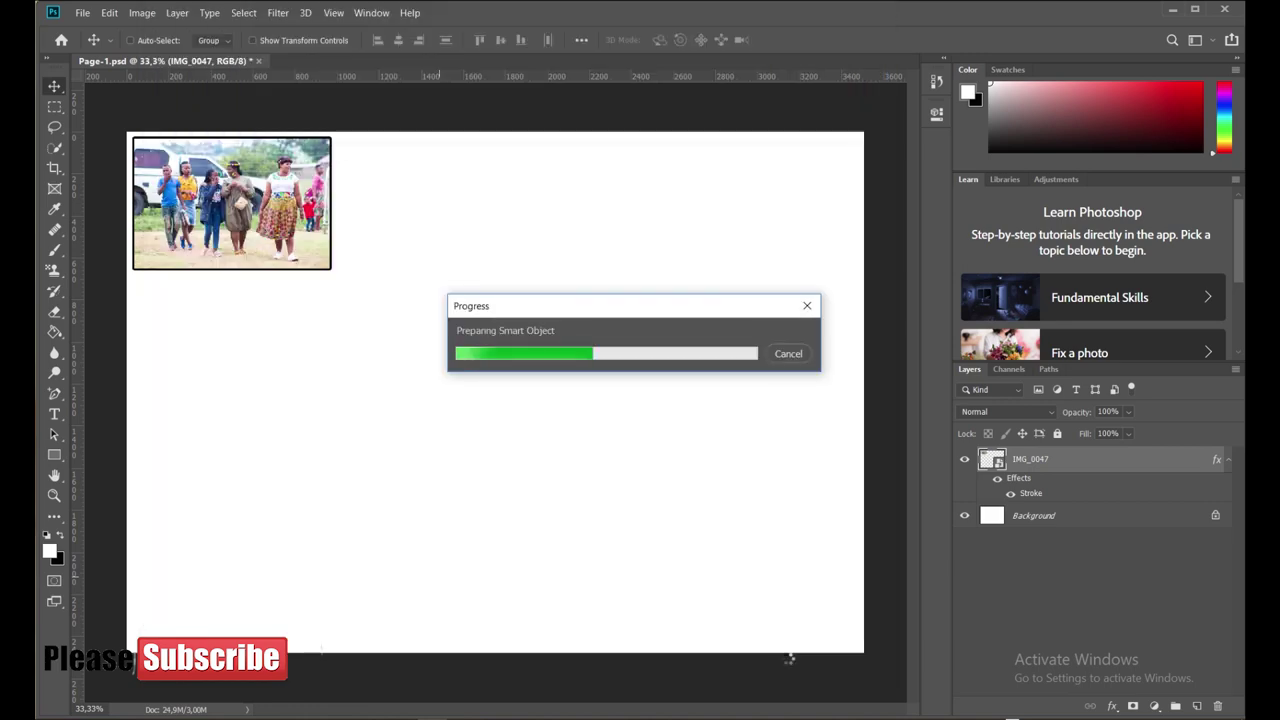
Shrink IMG_0048 to a small inset and give it a stroke border
drag(863, 648, 379, 213)
click(640, 39)
click(1112, 706)
click(1128, 597)
click(1179, 46)
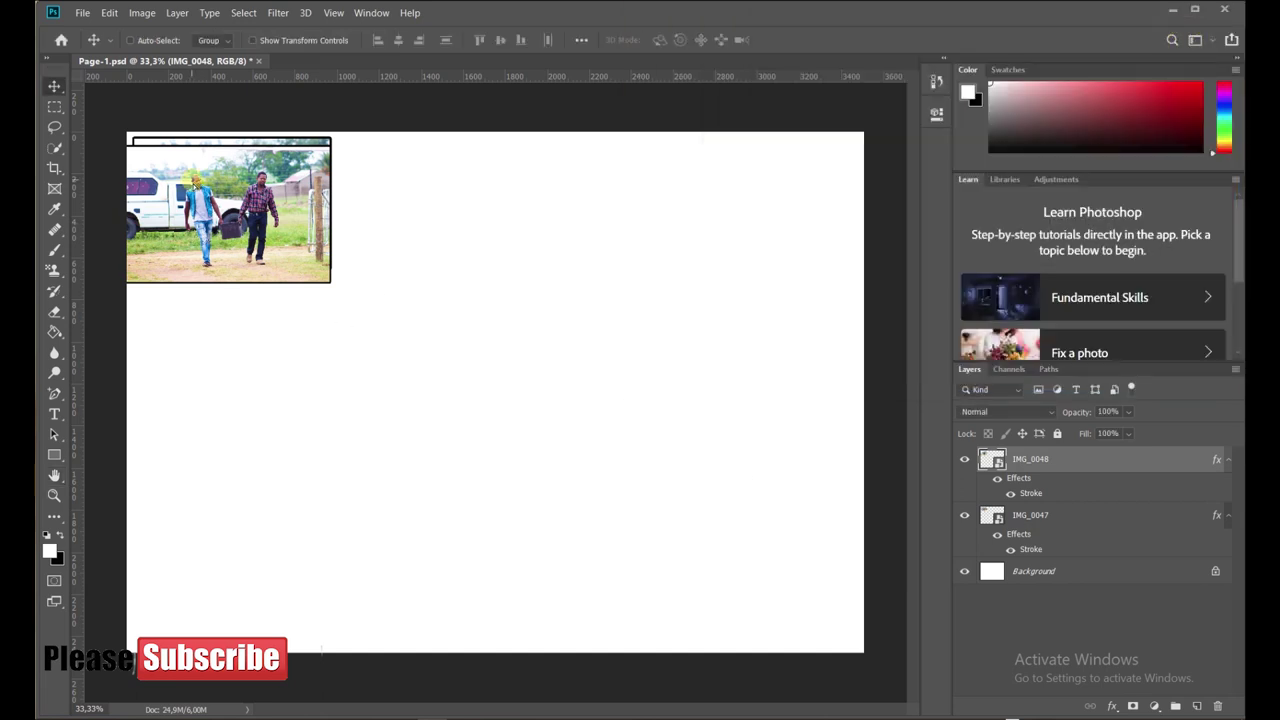
Position IMG_0048 below the first photo and trim its size to match
drag(193, 170, 203, 315)
key(ctrl+t)
drag(338, 417, 331, 410)
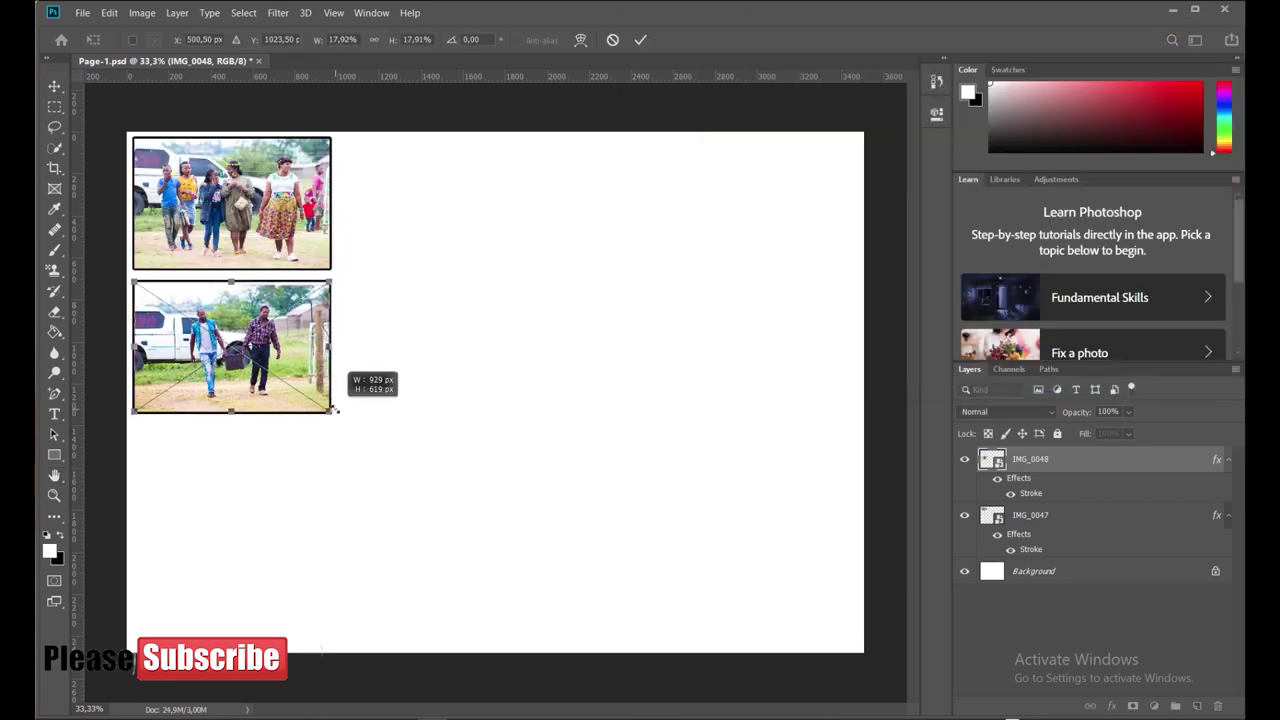
drag(228, 324, 228, 313)
key(Return)
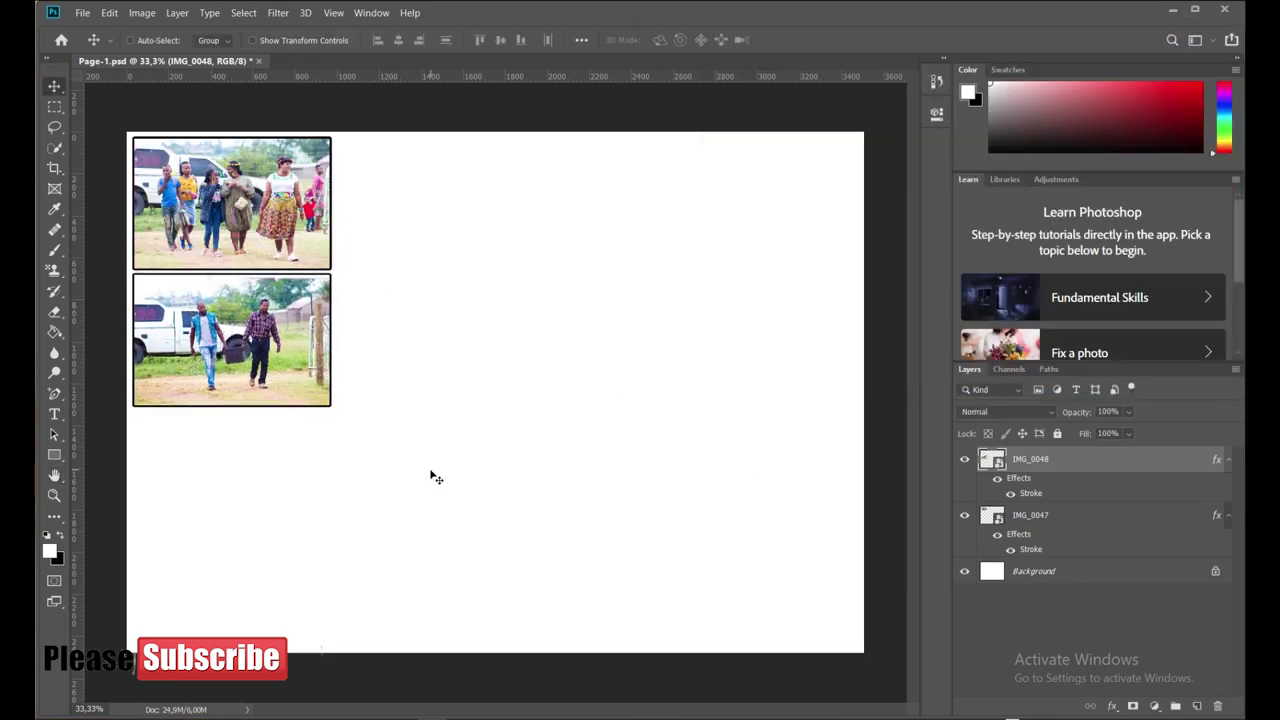
Raw-edit IMG_0049 with raised exposure and place it on Page-1
key(alt+Tab)
click(925, 380)
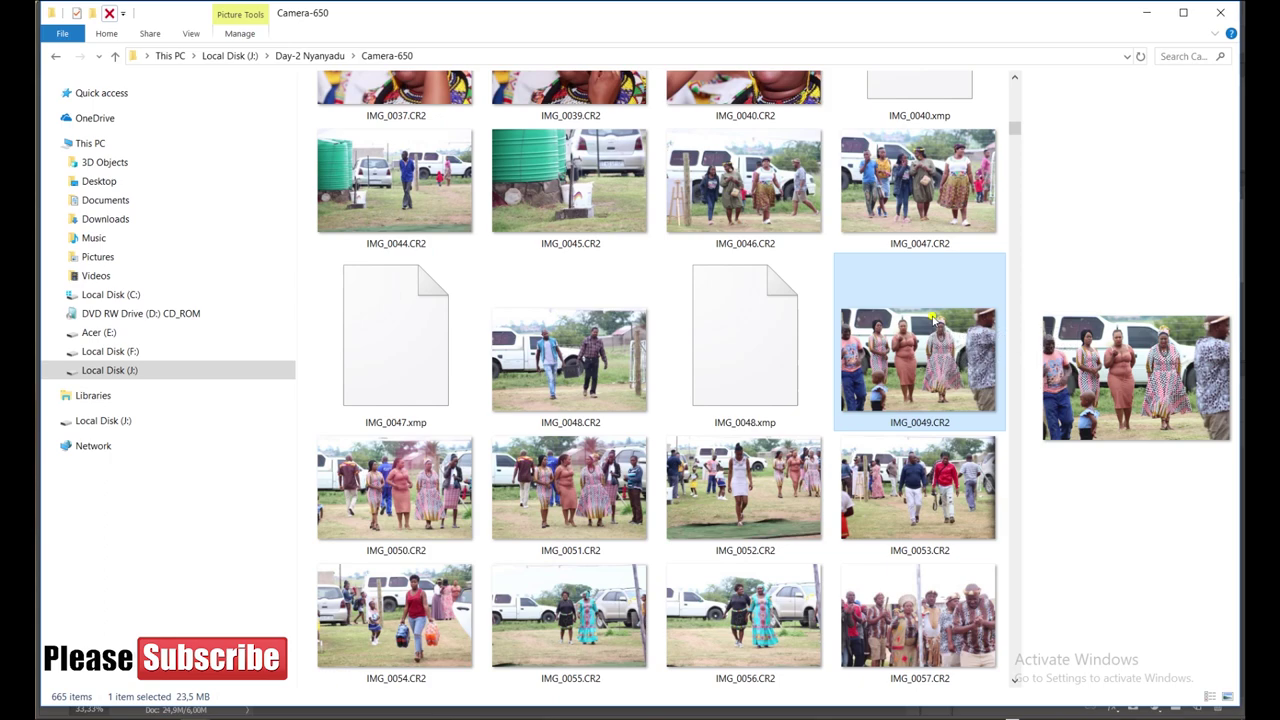
double_click(932, 318)
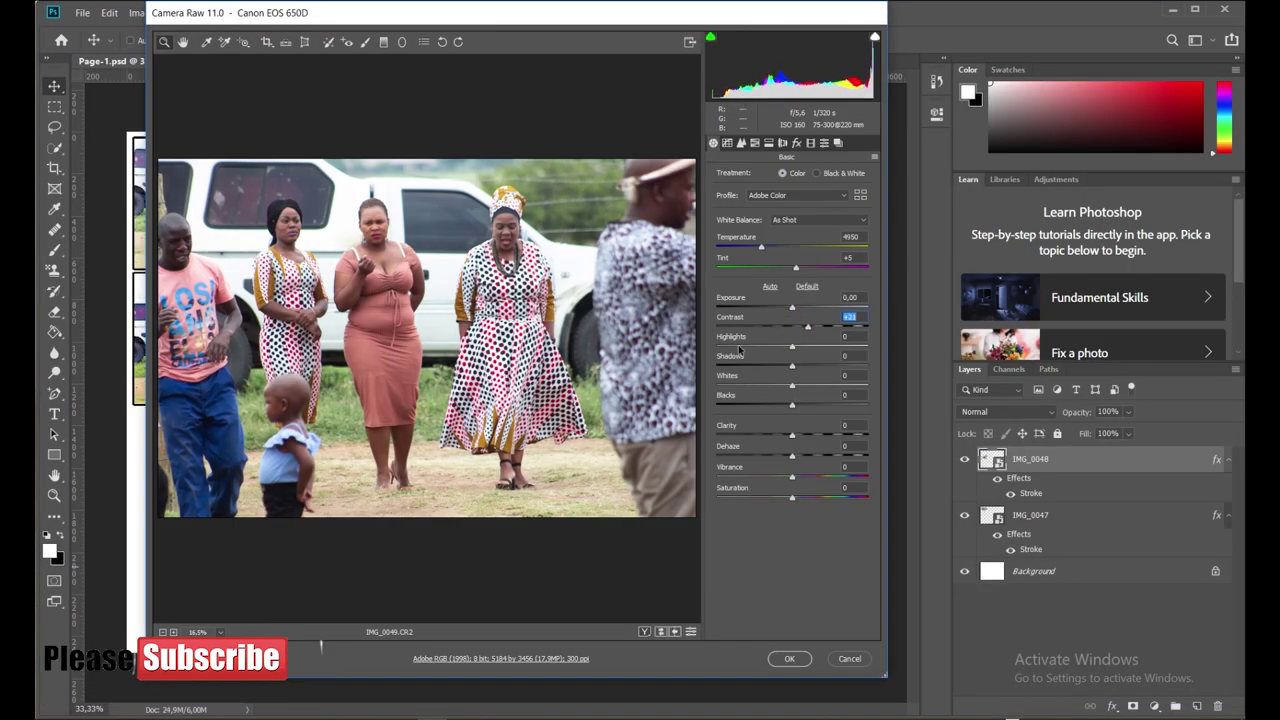
drag(785, 300, 795, 302)
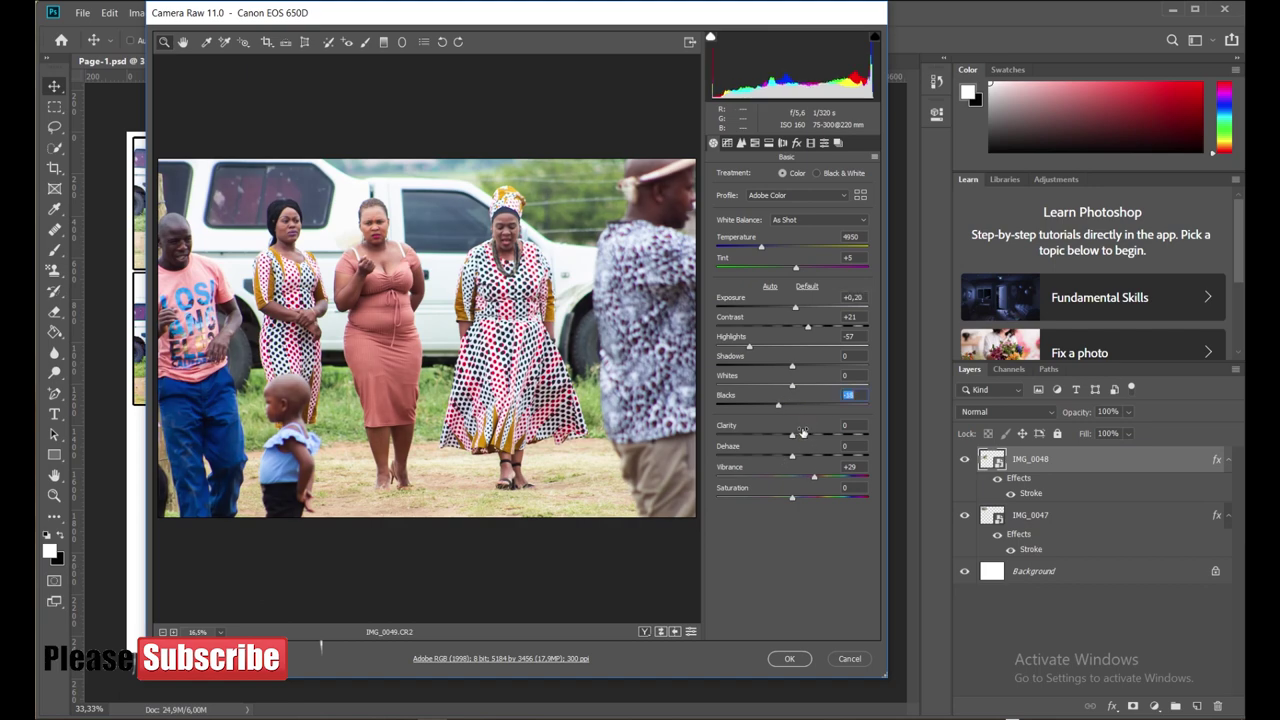
click(789, 658)
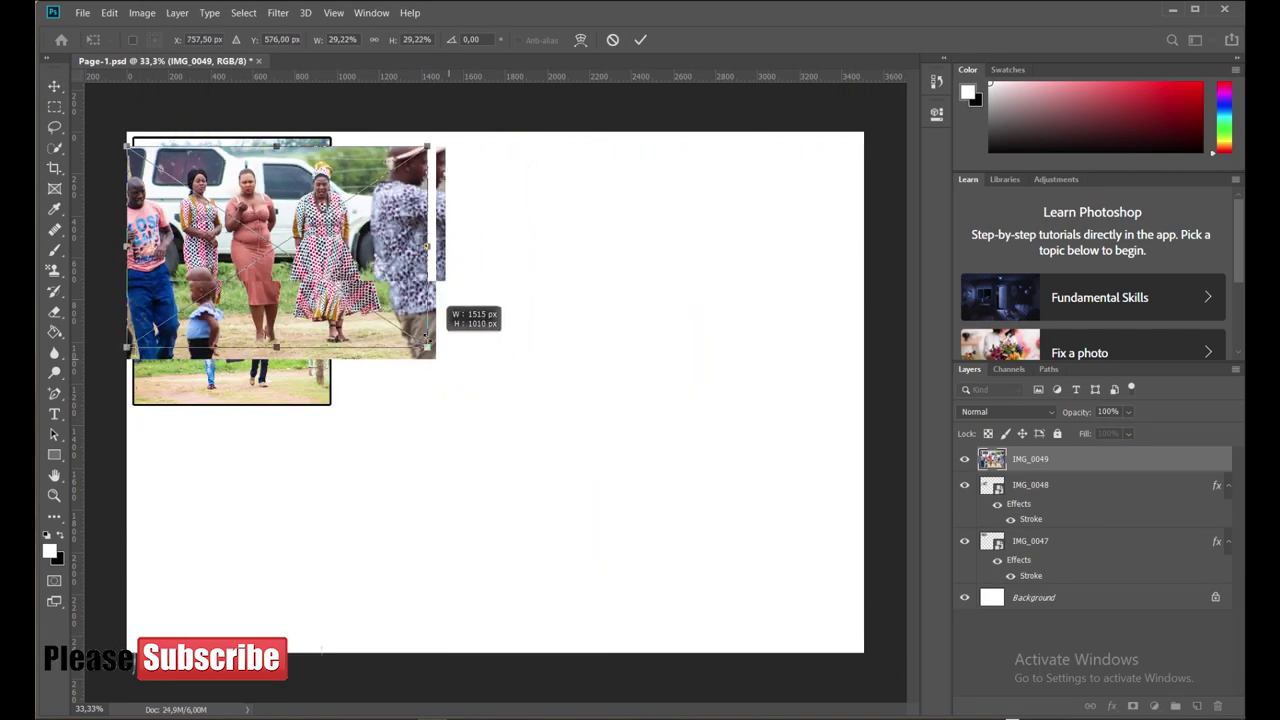
Scale IMG_0049 to about 967 by 645 px and add a stroke border
drag(433, 345, 357, 247)
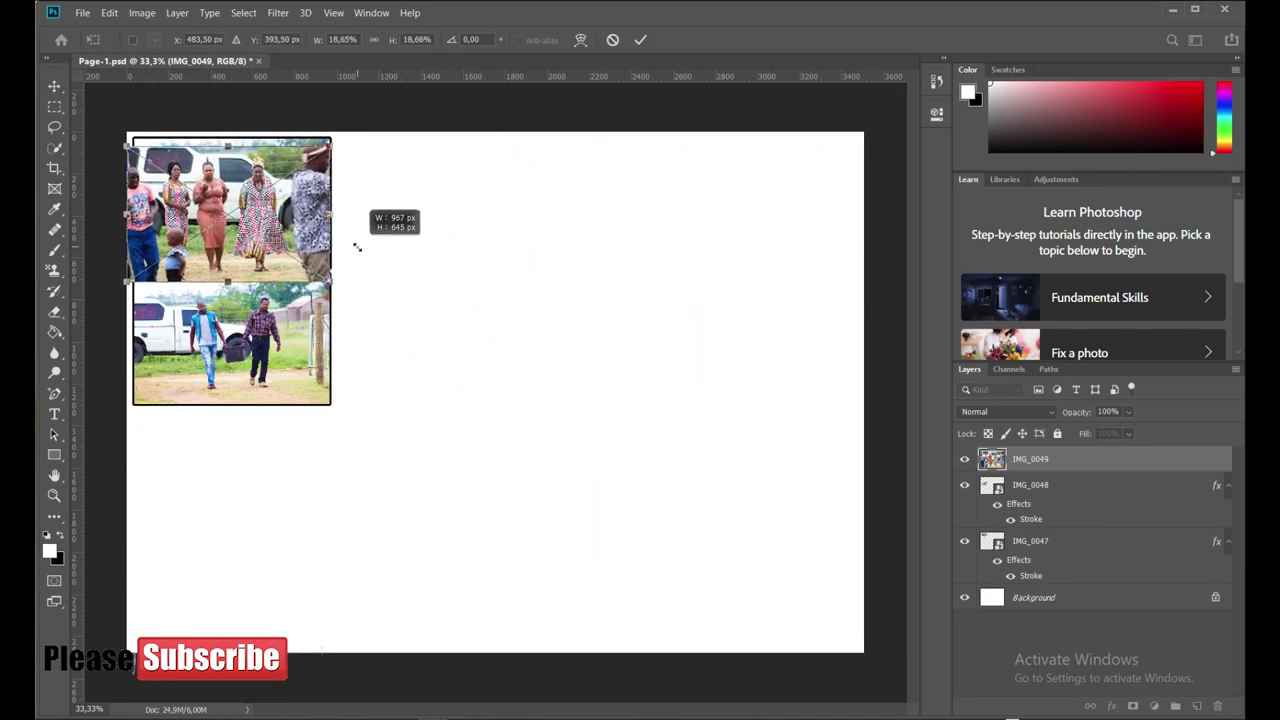
key(Return)
click(1111, 706)
click(1150, 587)
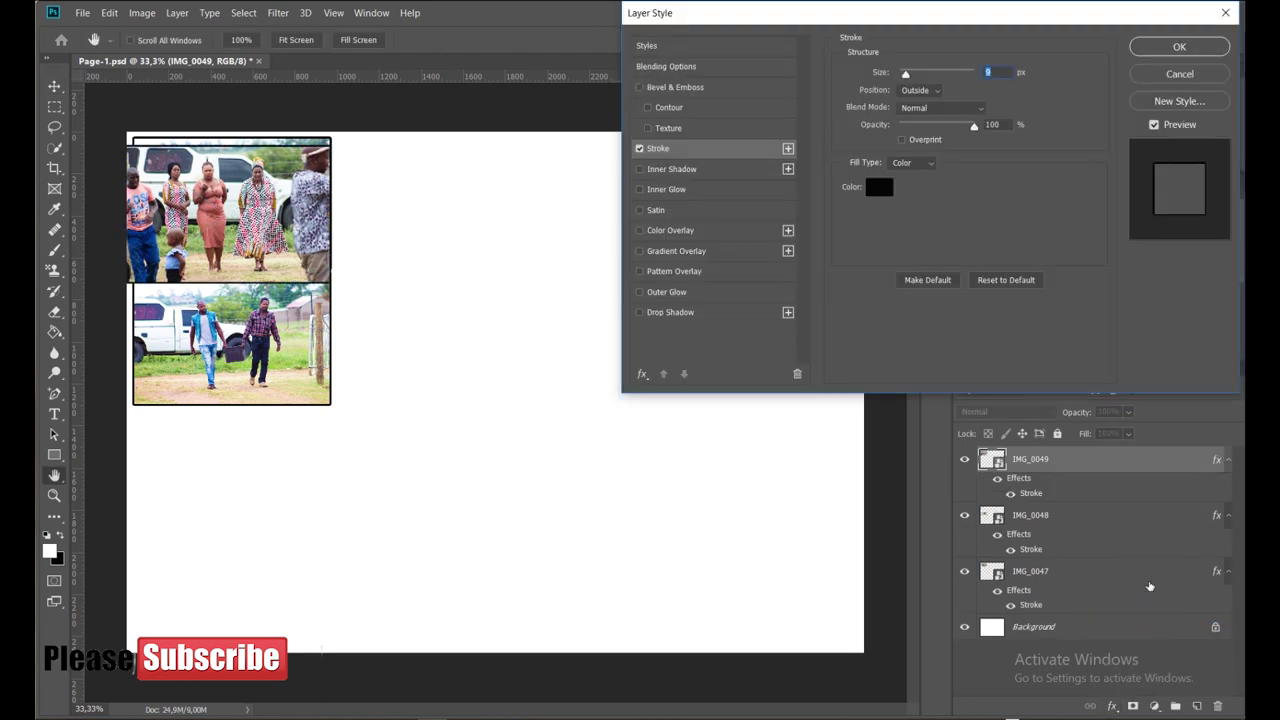
click(1154, 47)
Move IMG_0049 below the second photo, narrowed to match the column width
key(ctrl+t)
drag(230, 210, 236, 476)
drag(338, 476, 331, 476)
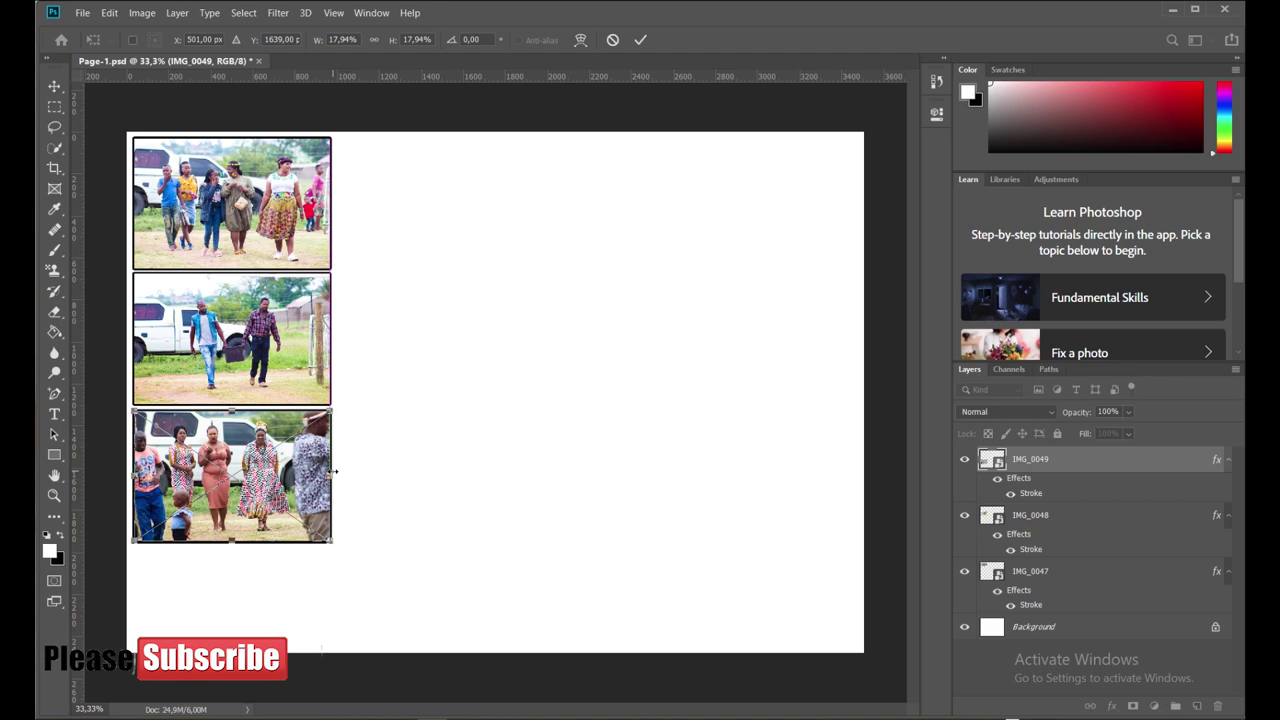
click(640, 39)
key(alt+Tab)
Open IMG_0052 in Camera Raw, raise vibrance, exposure and shadows, deepen blacks, and place it
click(914, 491)
drag(914, 491, 428, 590)
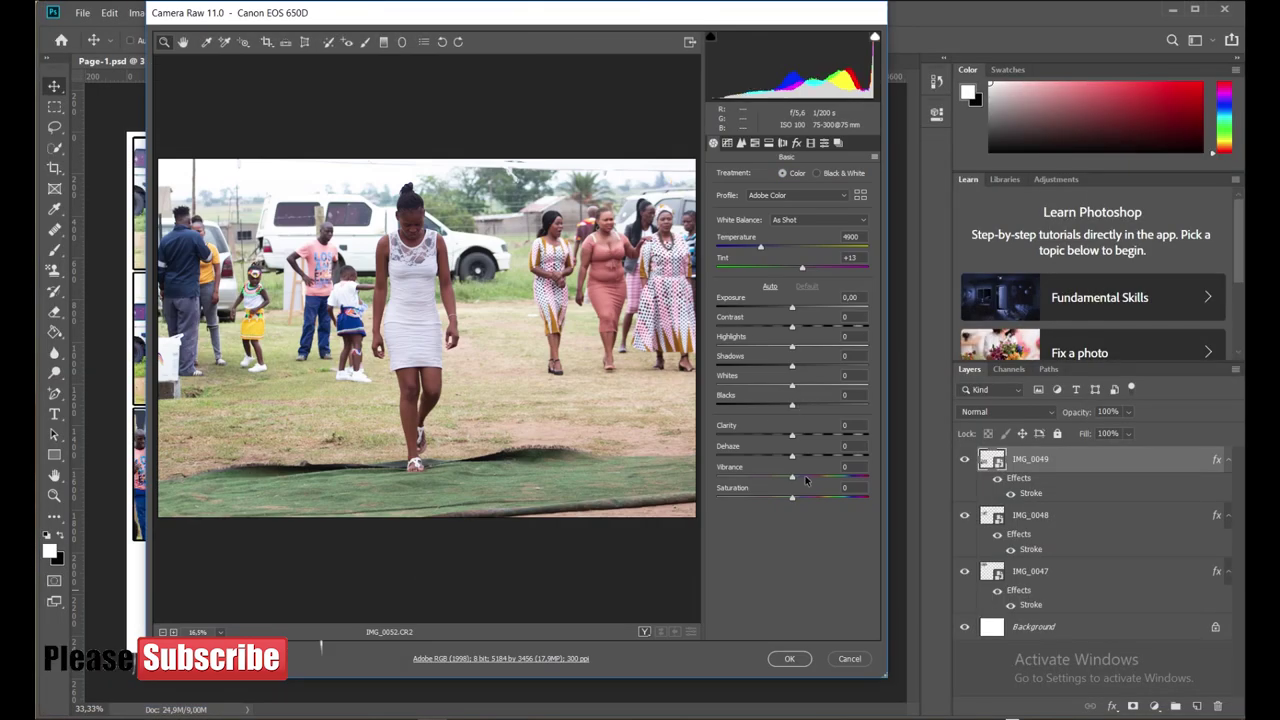
drag(805, 479, 853, 473)
mouse_move(791, 326)
mouse_down()
mouse_move(758, 326)
mouse_move(798, 306)
mouse_up()
mouse_move(792, 365)
mouse_down()
mouse_move(819, 365)
mouse_move(753, 404)
mouse_up()
click(789, 659)
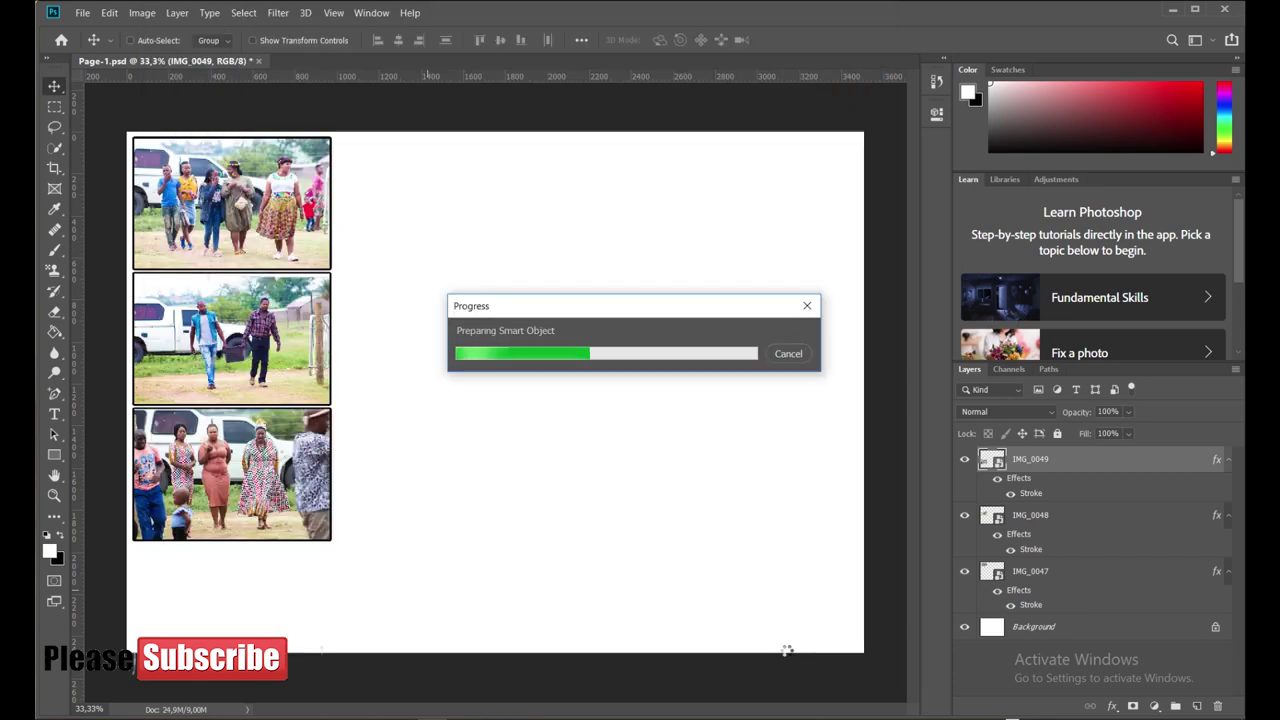
Scale IMG_0052 down and position it in the bottom slot below the third photo
drag(863, 634, 336, 268)
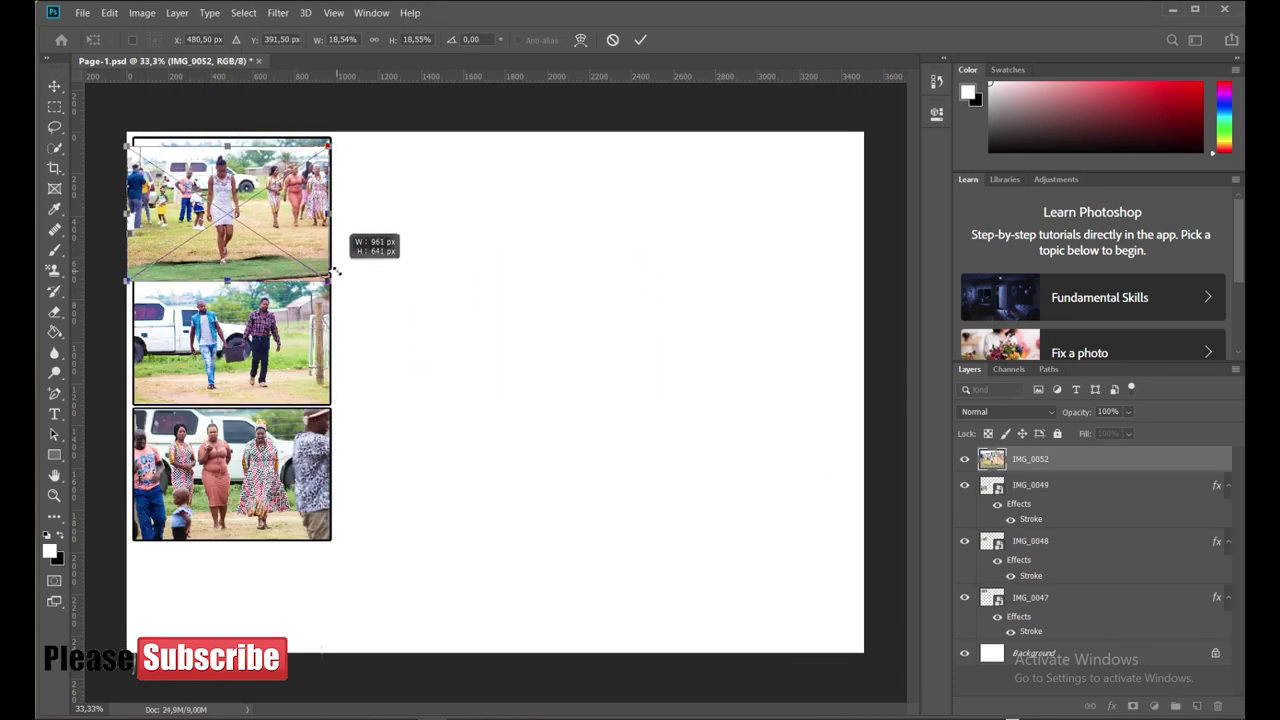
key(Return)
mouse_move(368, 302)
mouse_down()
mouse_move(374, 575)
mouse_move(334, 547)
mouse_up()
key(ctrl+t)
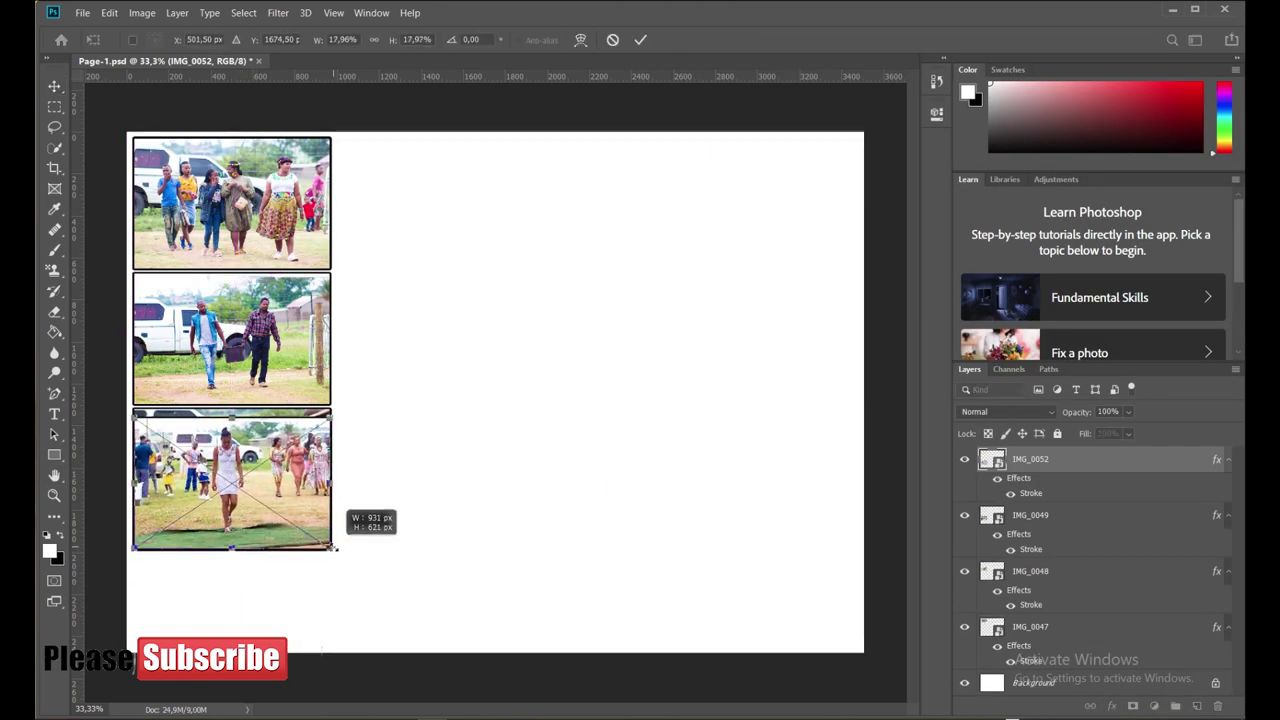
key(Return)
drag(243, 497, 243, 632)
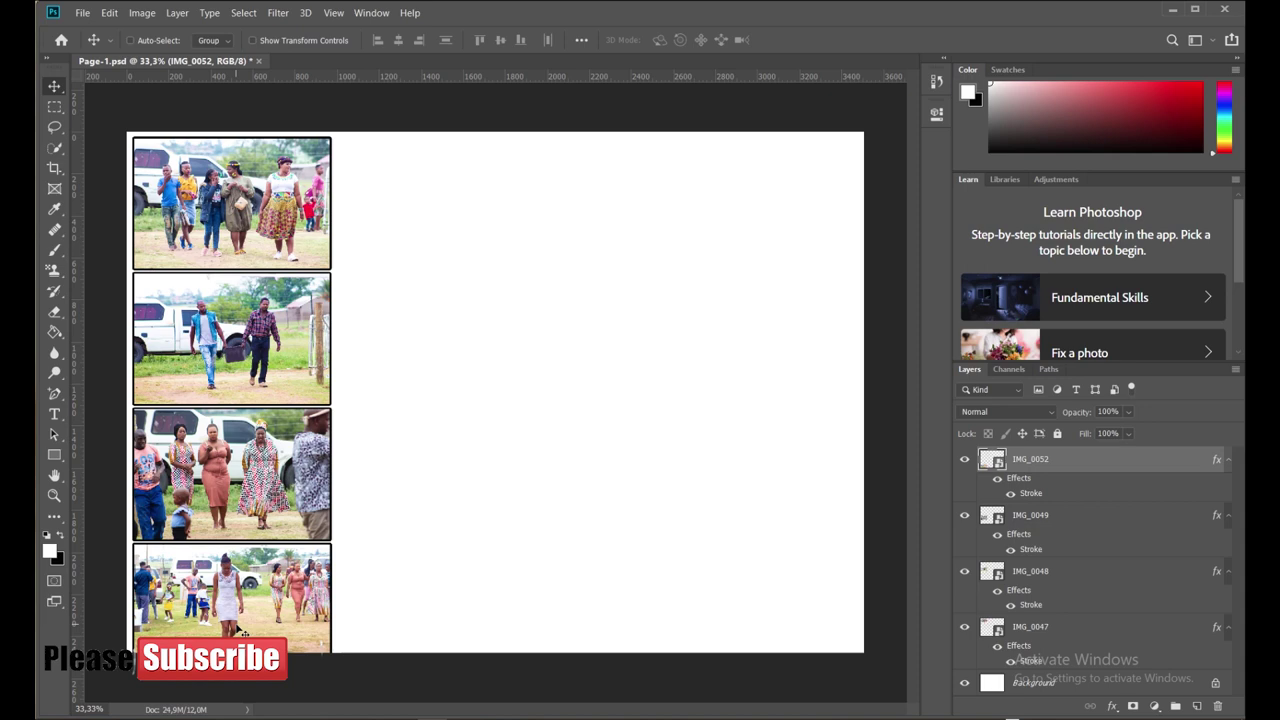
Shrink all four left-column photos to about 96% and shift them right about 14 px
shift+click(1042, 628)
key(ctrl+t)
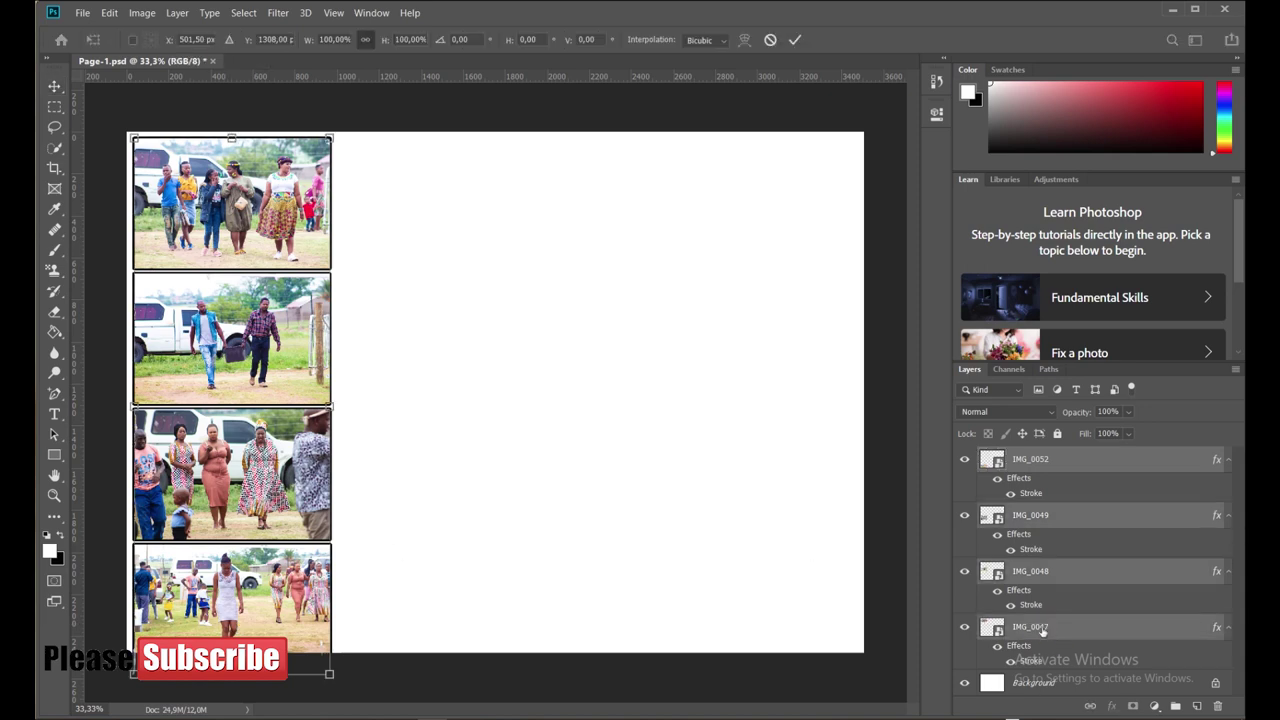
drag(231, 674, 231, 652)
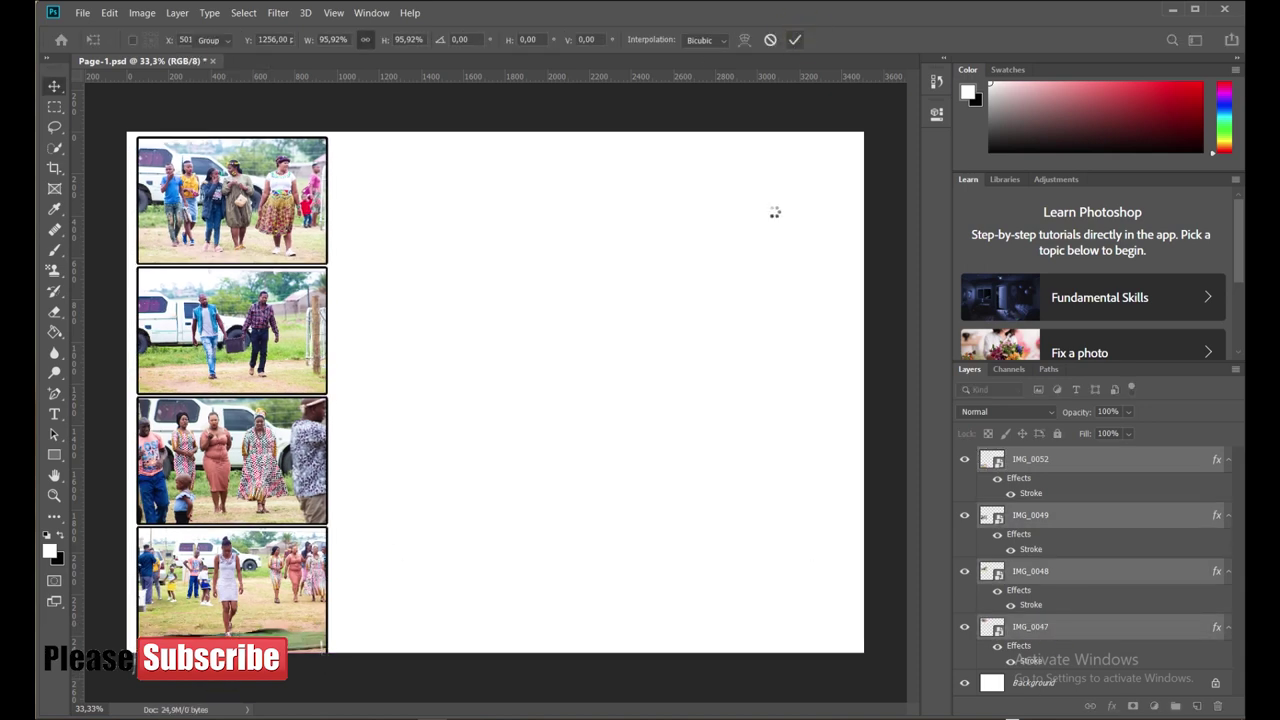
click(771, 211)
key(ctrl+t)
drag(326, 650, 323, 647)
click(794, 40)
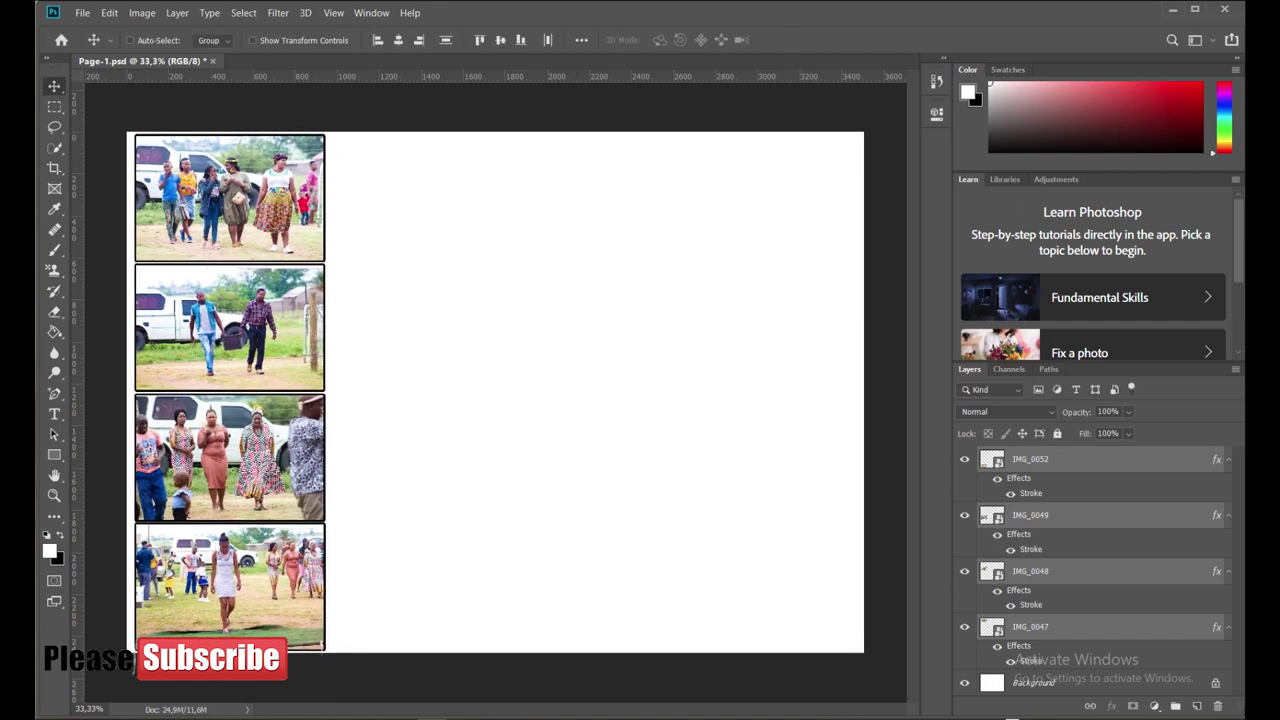
drag(230, 330, 244, 330)
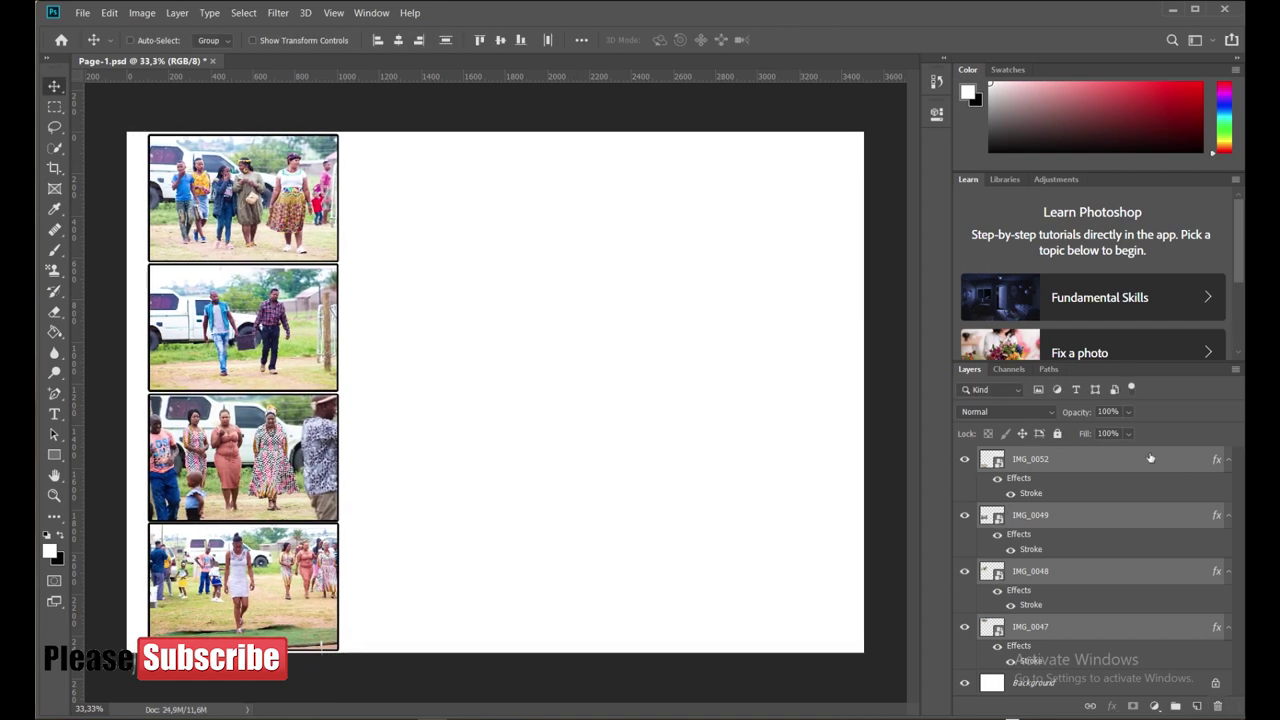
Reselect the IMG_0052 layer alone and bring the raw photo folder back to the front
click(1030, 459)
click(120, 665)
scroll(1015, 681, down, 2)
Place IMG_0053 with raised vibrance, scaled to about 22%, beside the top-left photo
double_click(570, 360)
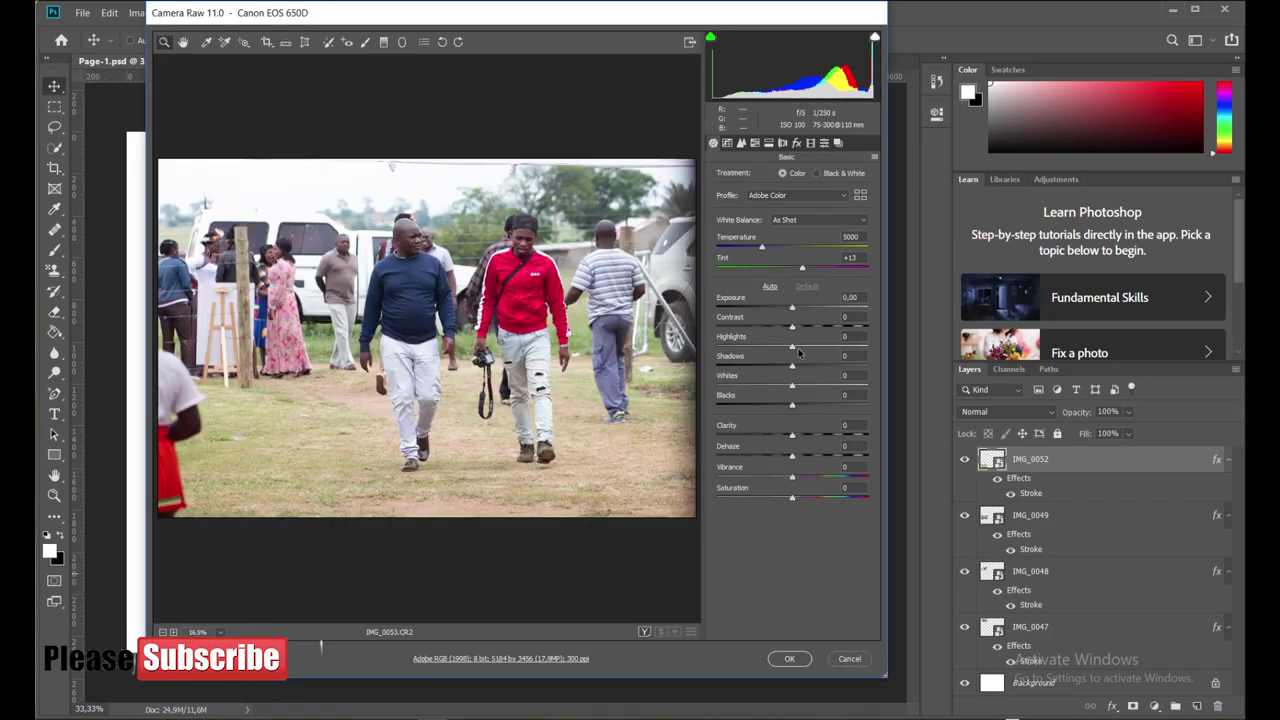
drag(792, 476, 848, 476)
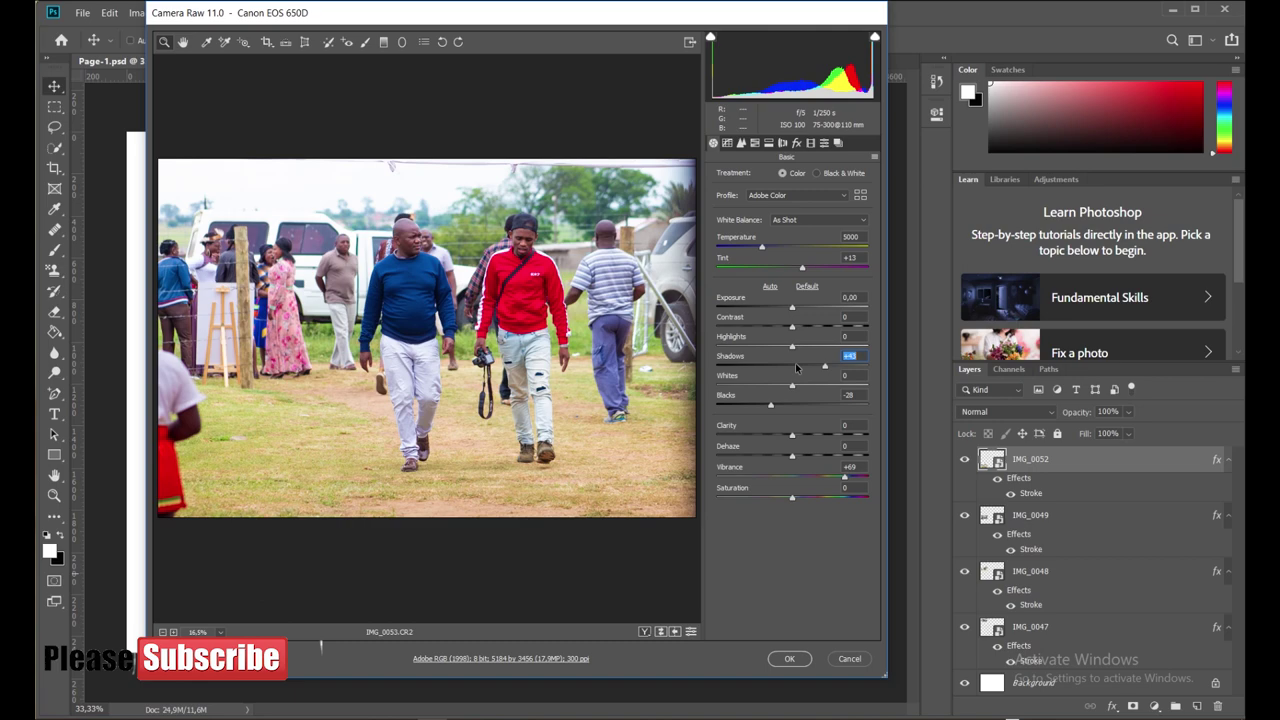
click(789, 658)
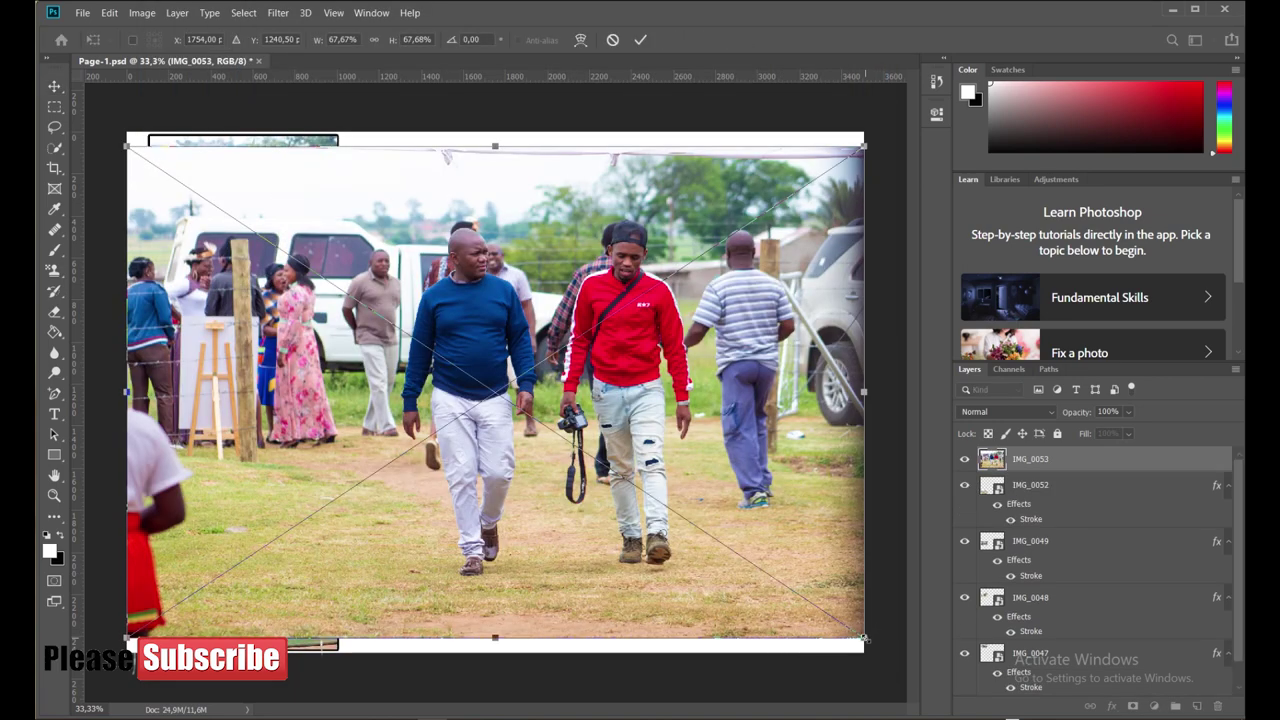
drag(864, 637, 477, 266)
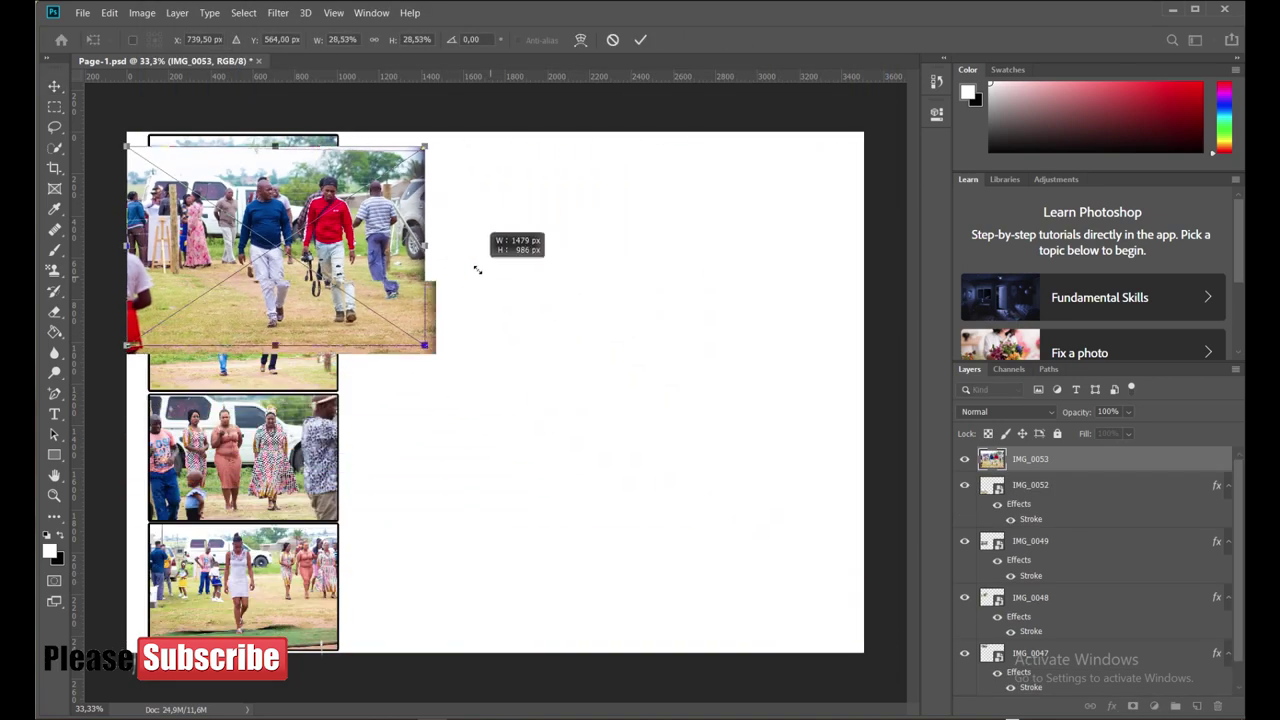
drag(288, 176, 425, 187)
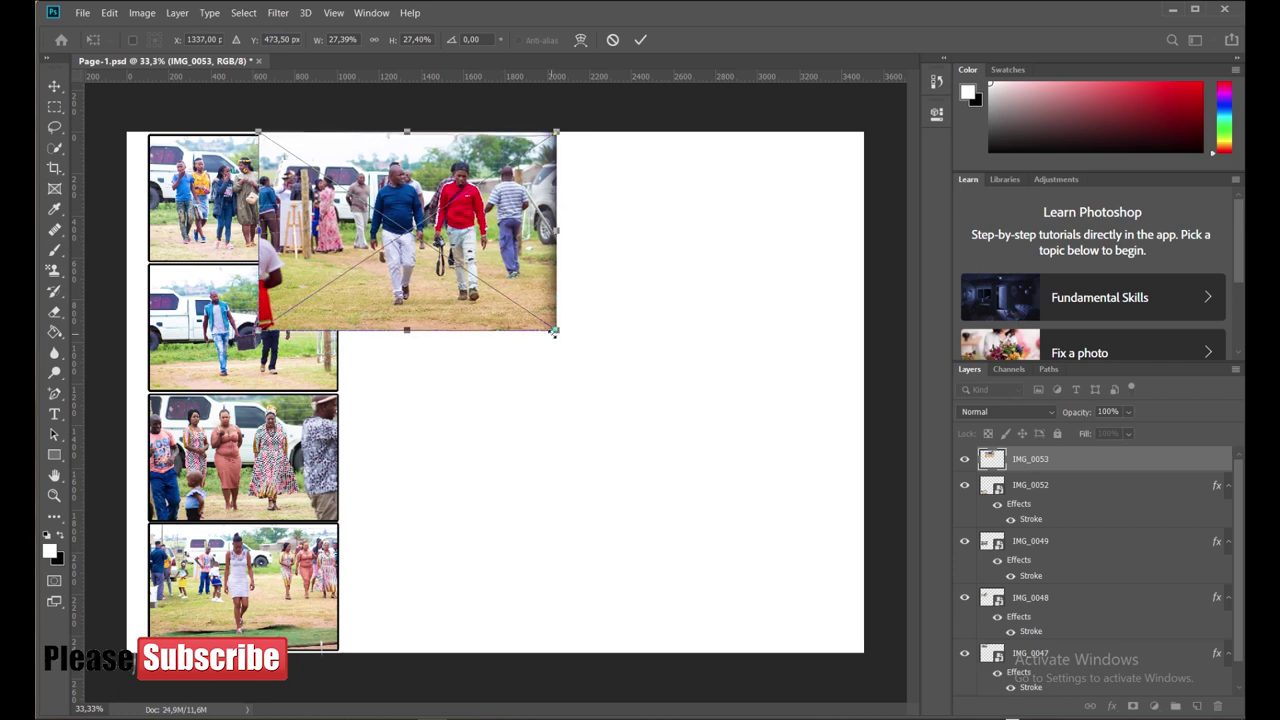
drag(561, 334, 506, 294)
drag(385, 169, 436, 176)
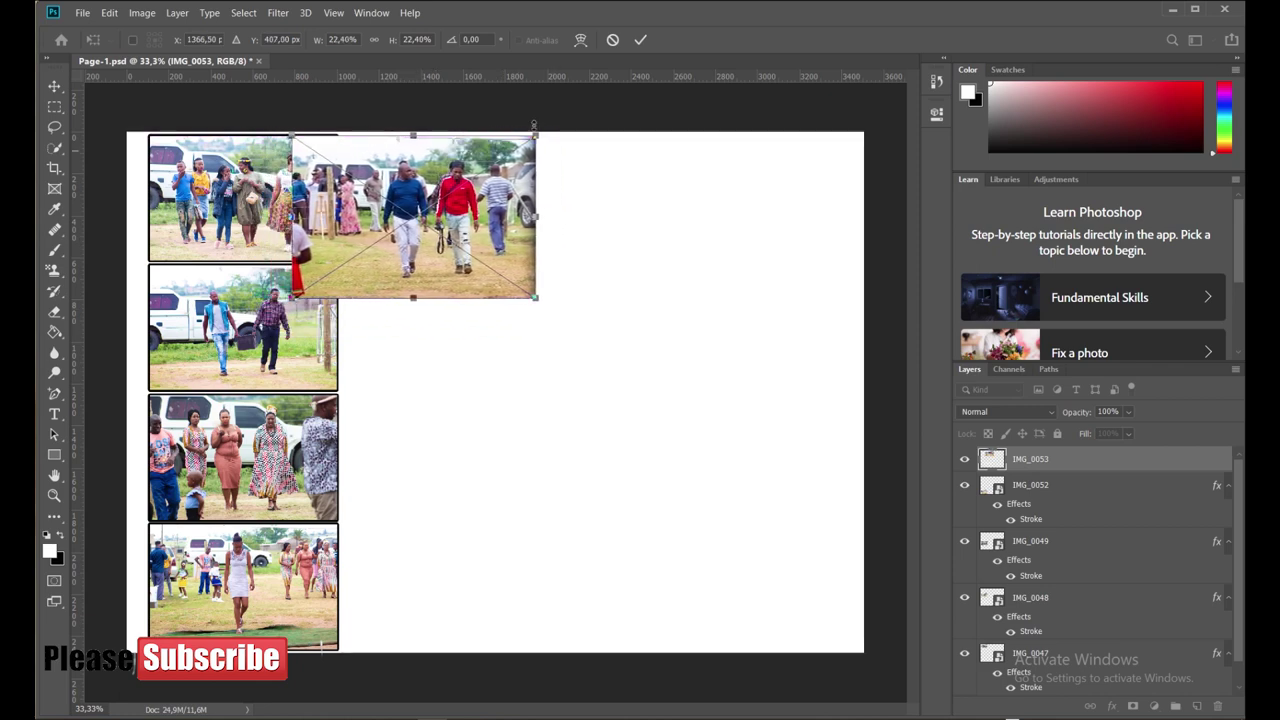
key(Return)
Cut the part of IMG_0053 right of the left column into its own Layer 1
key(m)
drag(461, 313, 337, 314)
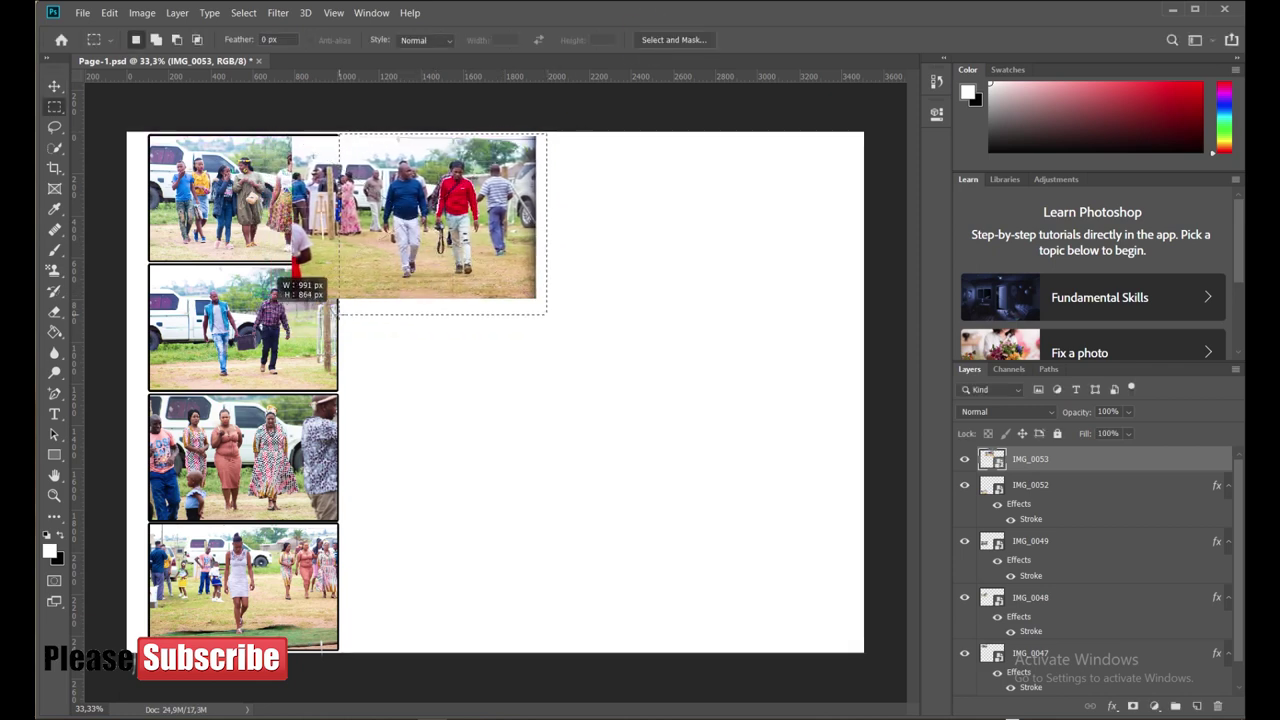
right_click(406, 222)
click(449, 334)
right_click(1060, 484)
click(886, 106)
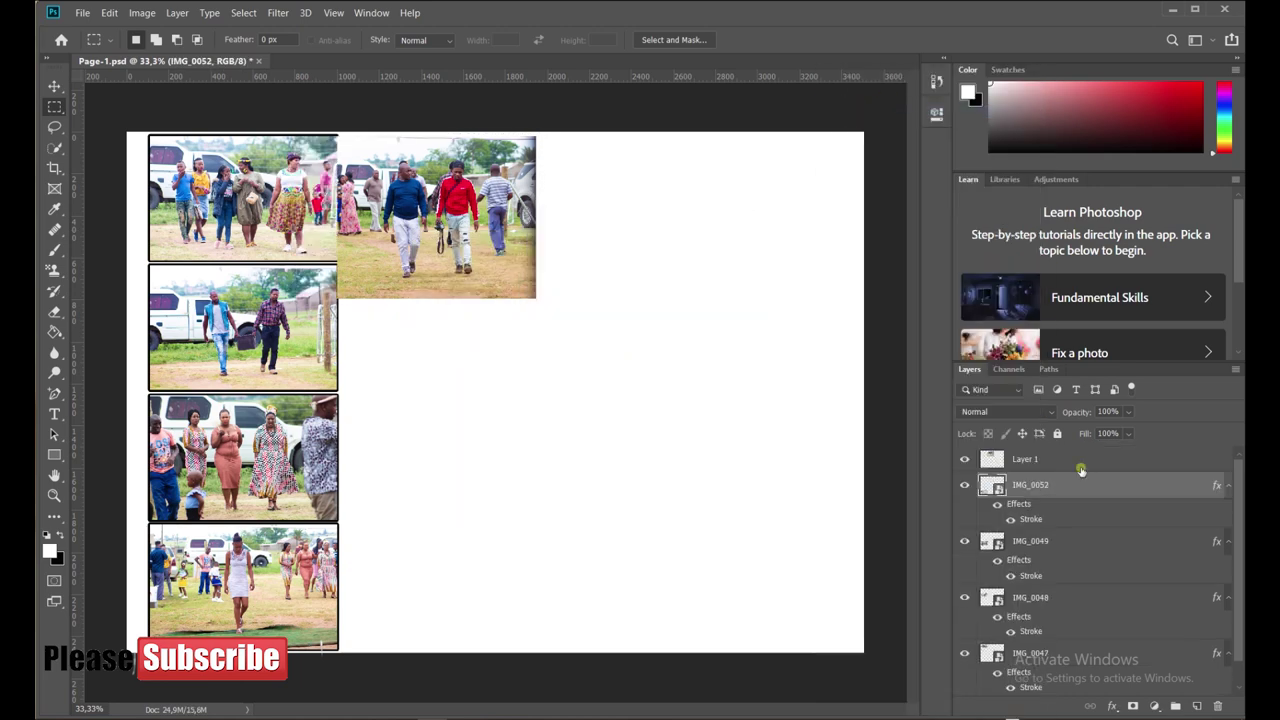
click(1081, 463)
key(v)
drag(517, 276, 520, 272)
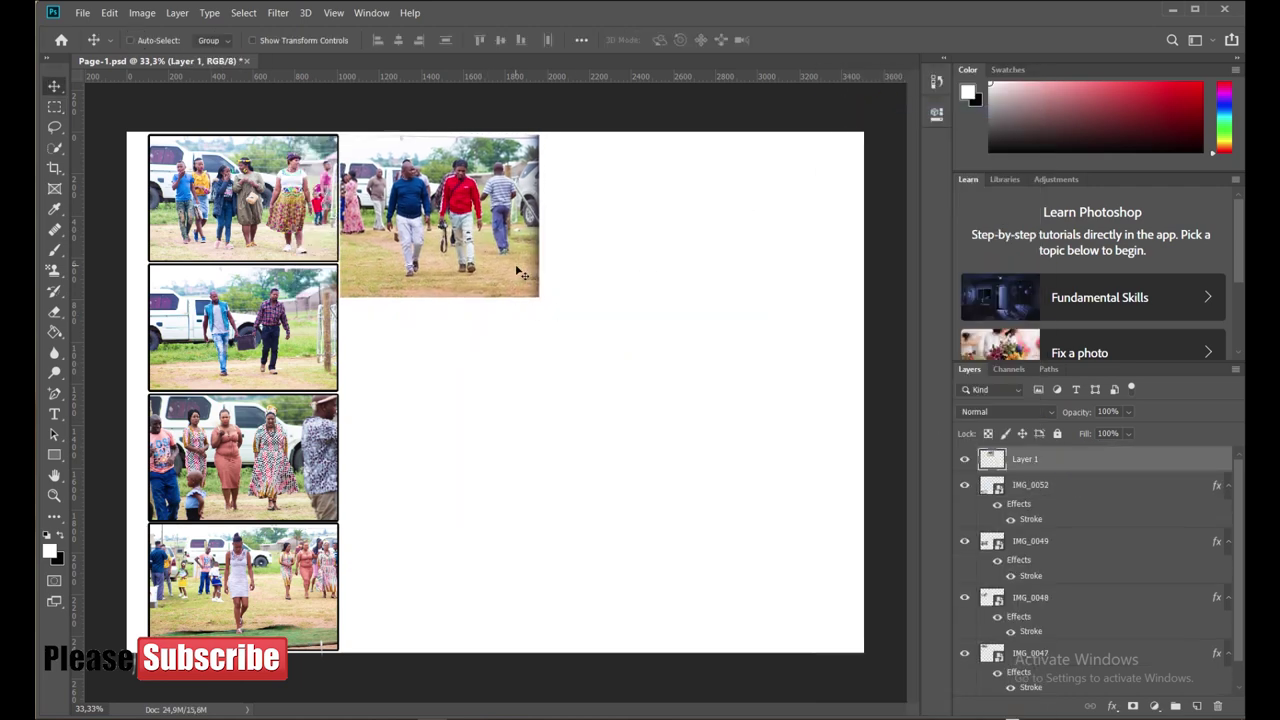
Add an Inner Shadow effect to Layer 1 and adjust its opacity
click(1112, 706)
click(1145, 604)
click(1180, 48)
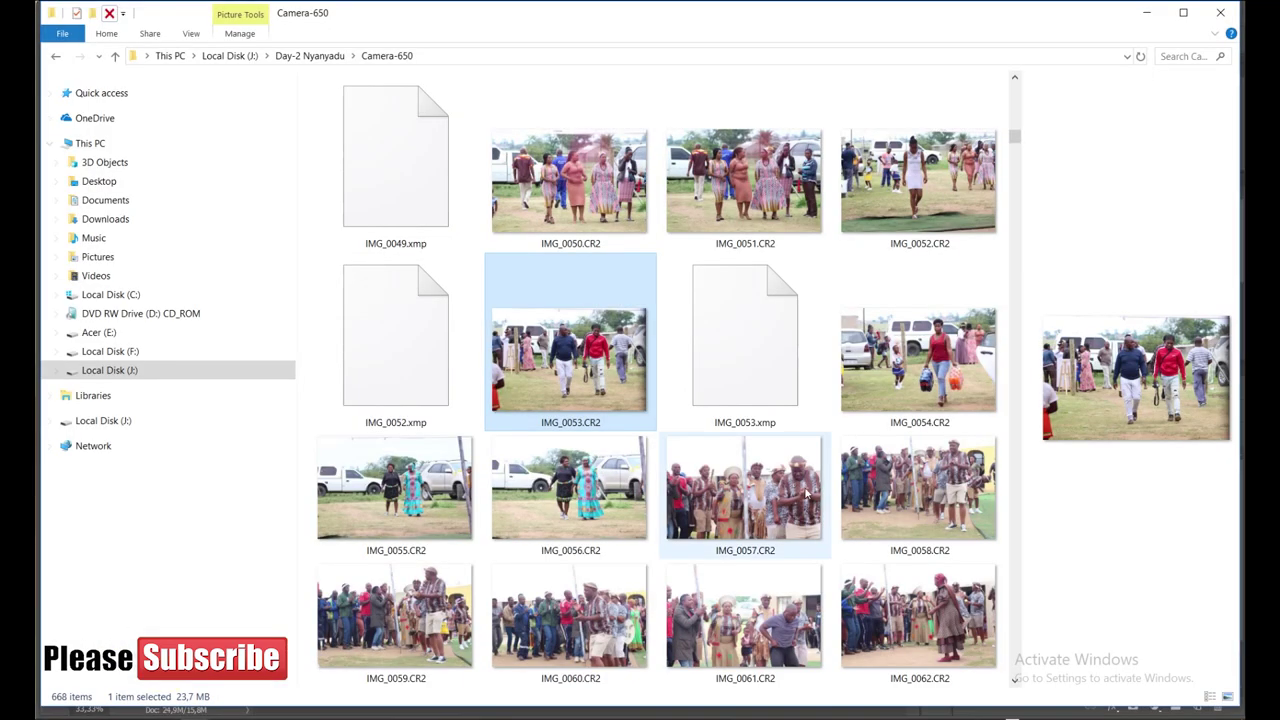
Open IMG_0054 in Camera Raw, raise clarity, vibrance, shadows and exposure, and place it
drag(920, 393, 469, 543)
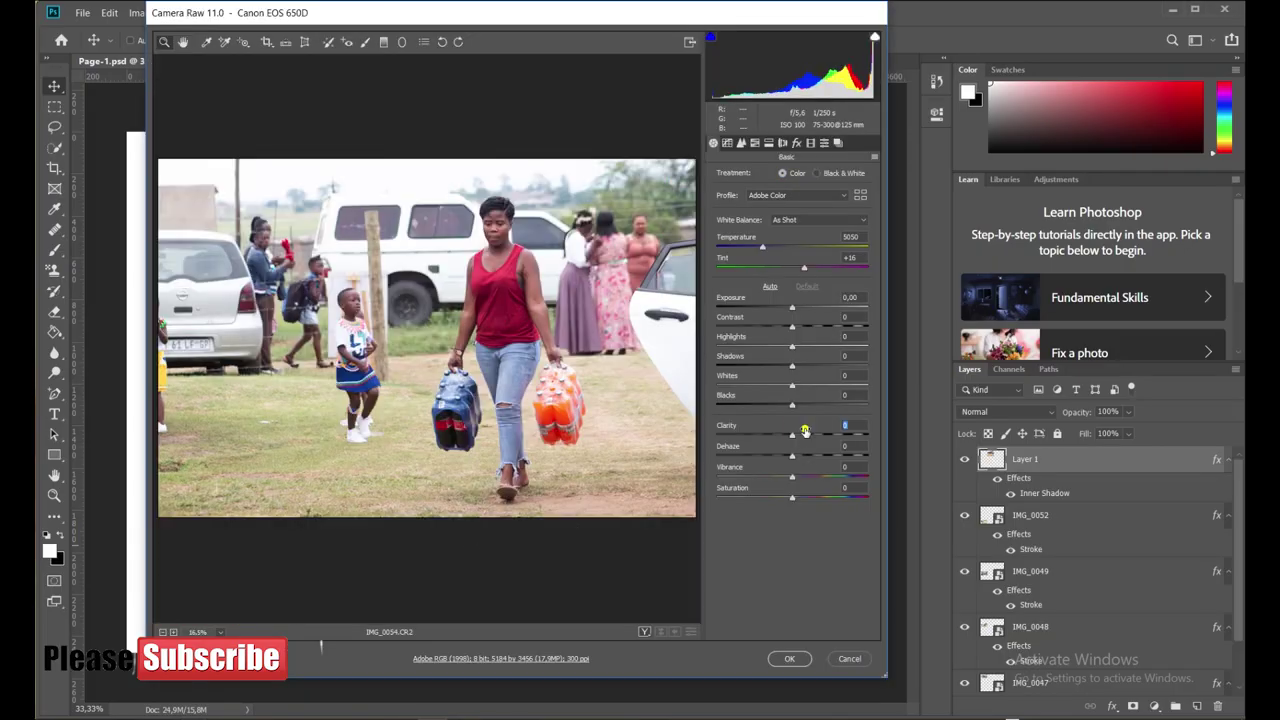
click(805, 430)
drag(797, 470, 845, 472)
drag(792, 365, 818, 362)
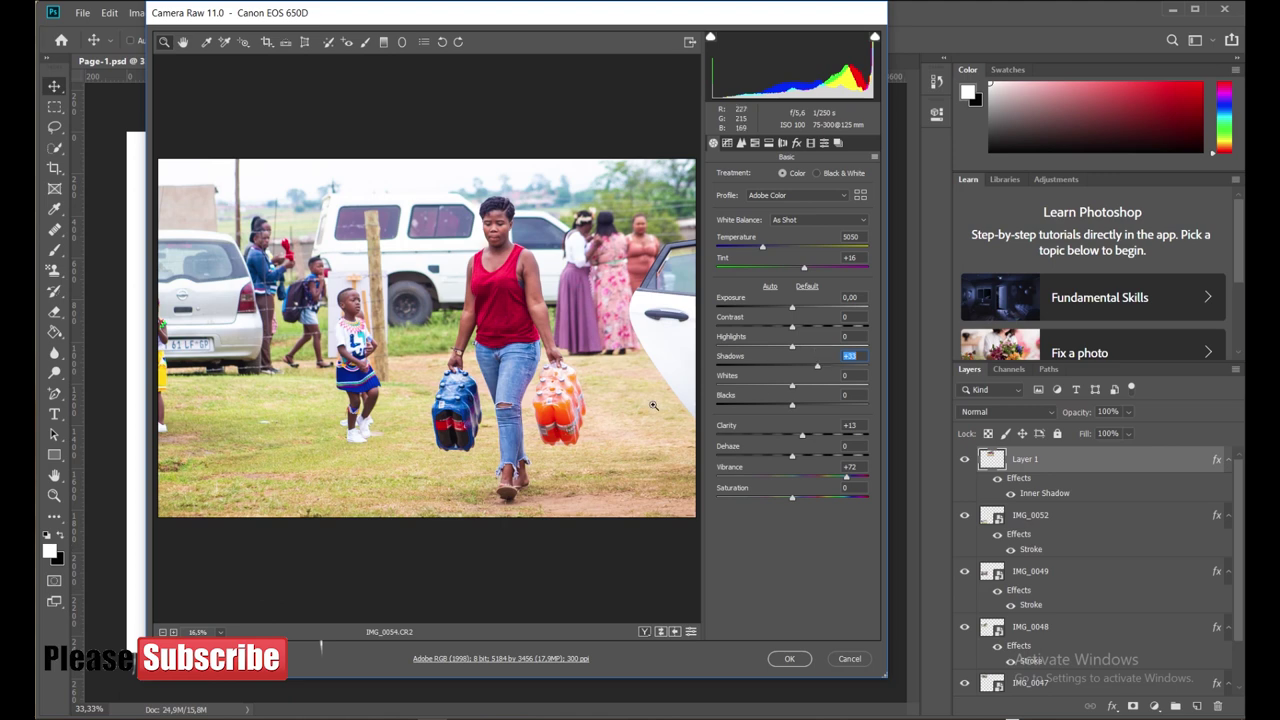
drag(792, 307, 800, 305)
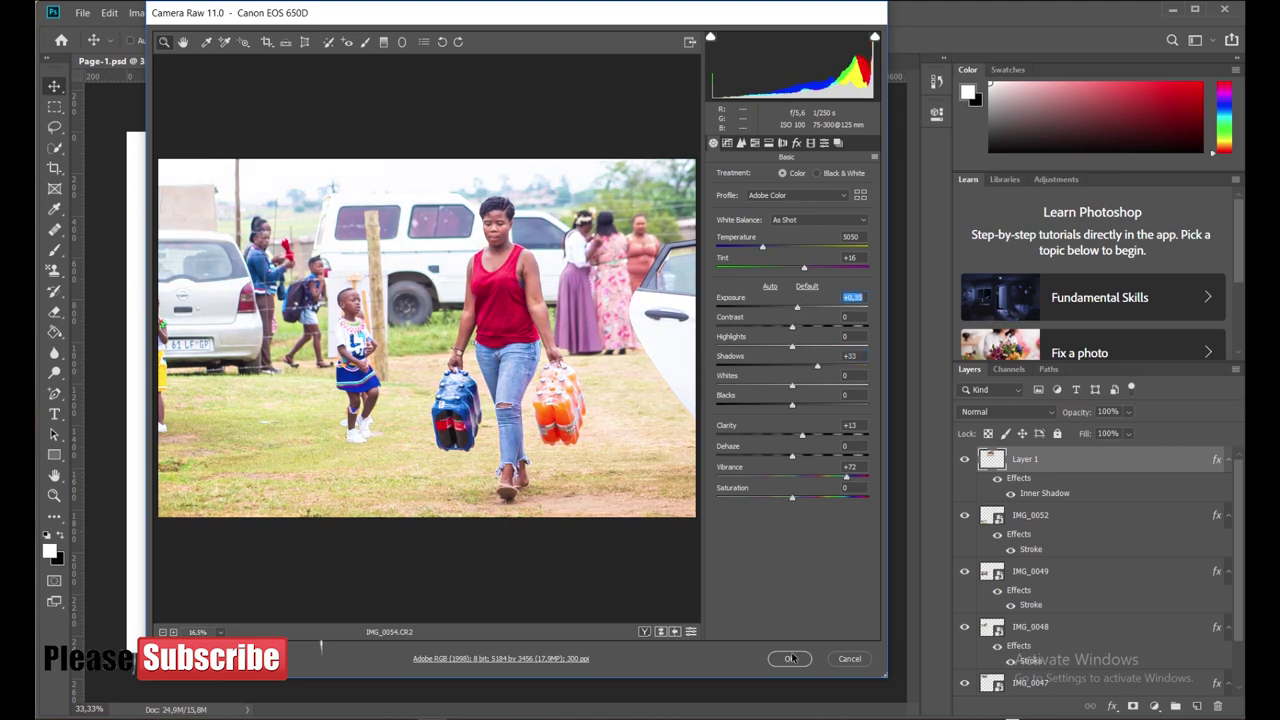
click(789, 658)
Scale and position IMG_0054 on the page, lowering its opacity to line it up
drag(862, 648, 540, 423)
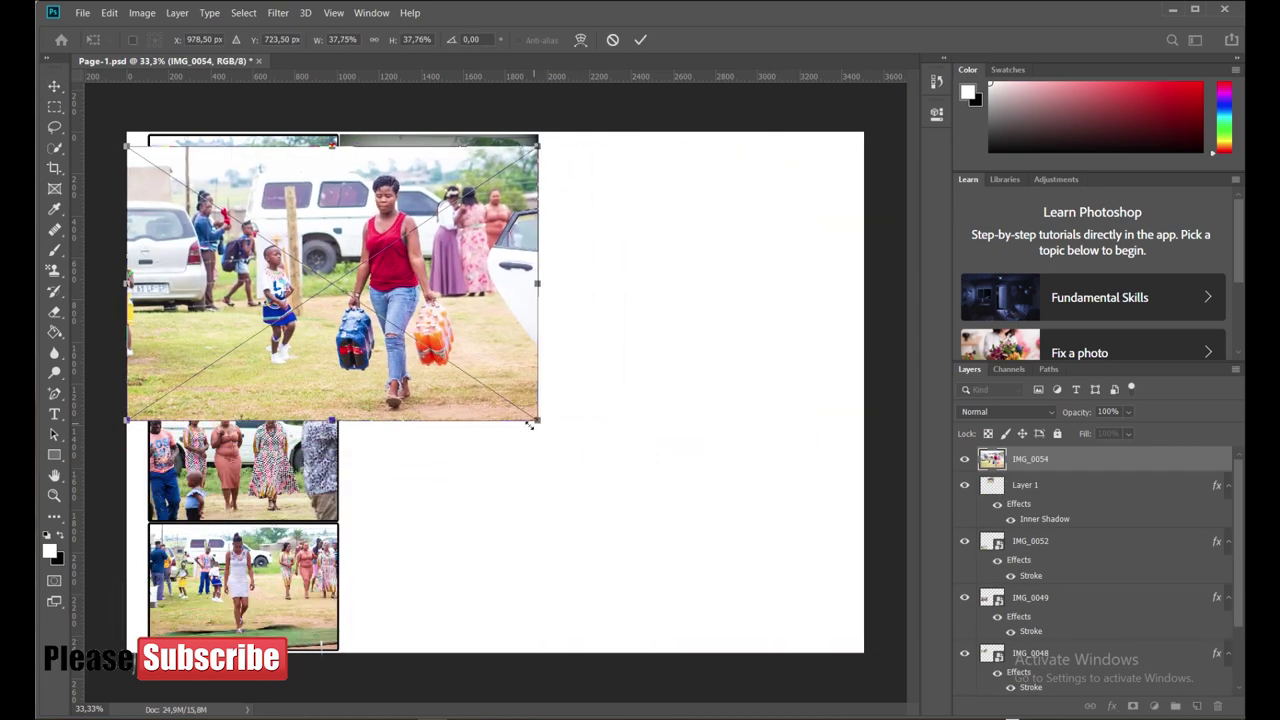
drag(127, 421, 149, 397)
drag(362, 397, 430, 297)
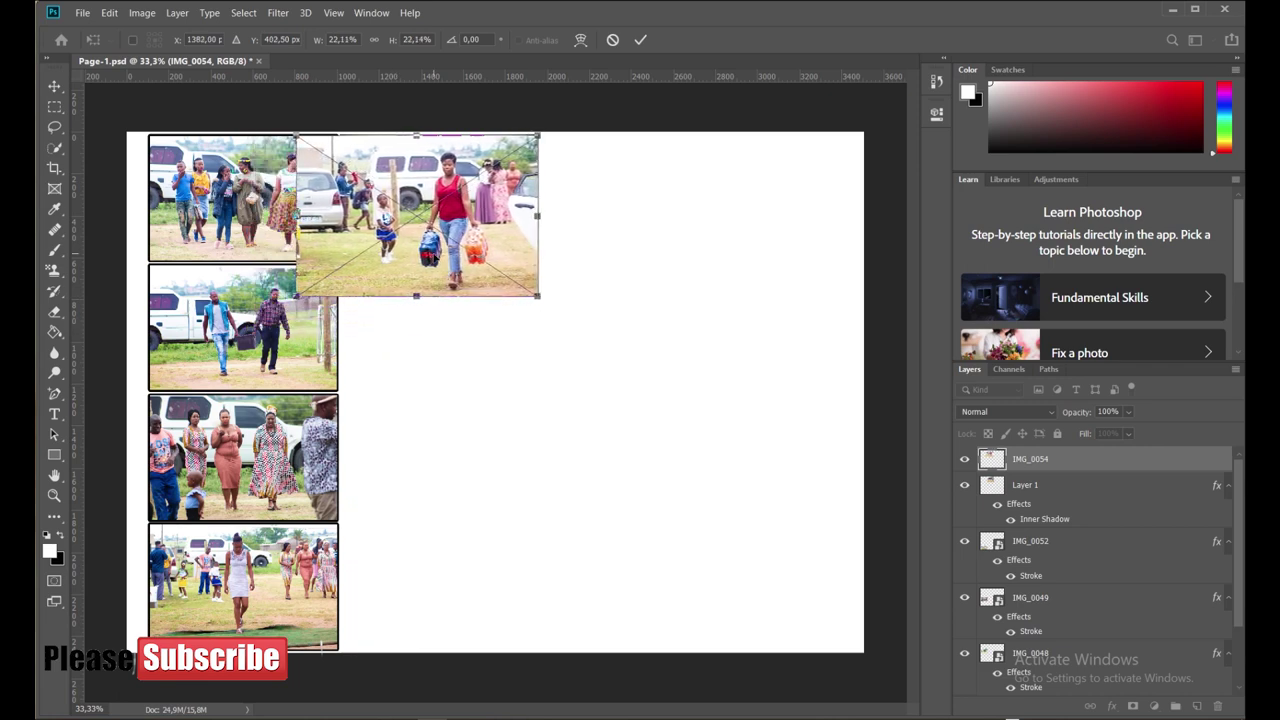
click(640, 40)
drag(1083, 437, 1060, 437)
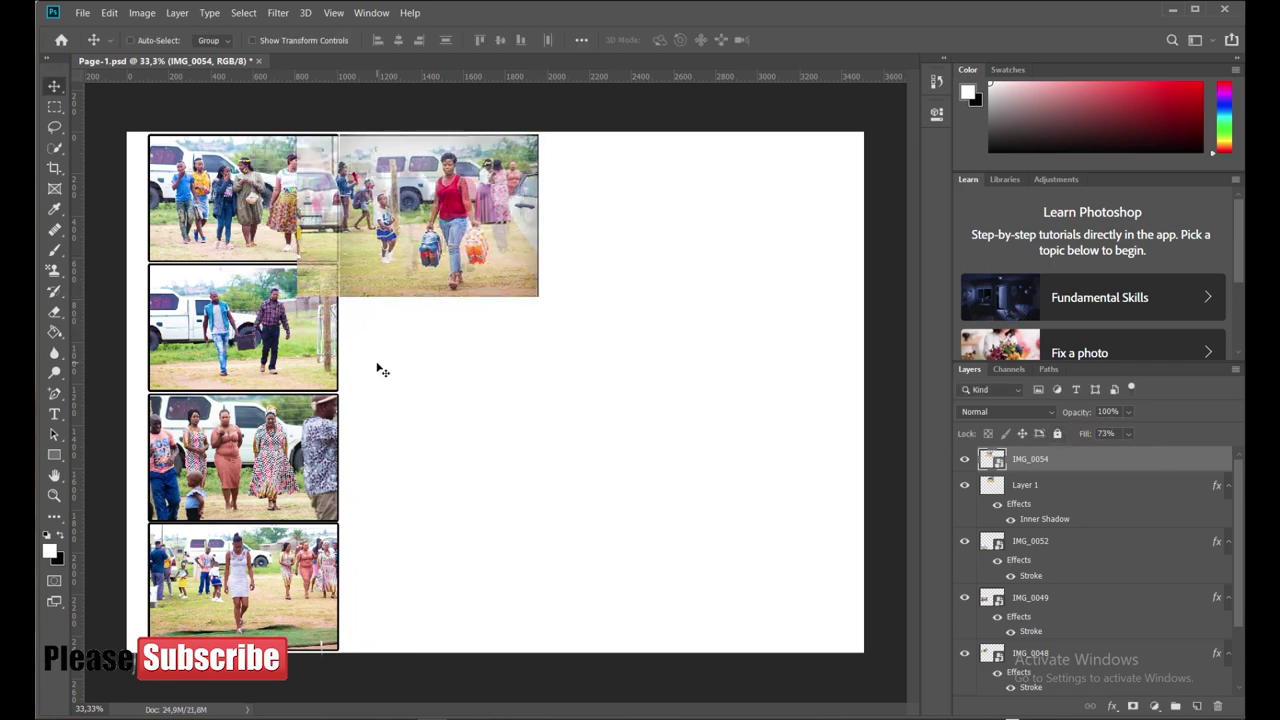
Copy the slot area onto Layer 2, delete the original IMG_0054 layer, and move the tile below the first tile
key(m)
drag(340, 300, 578, 127)
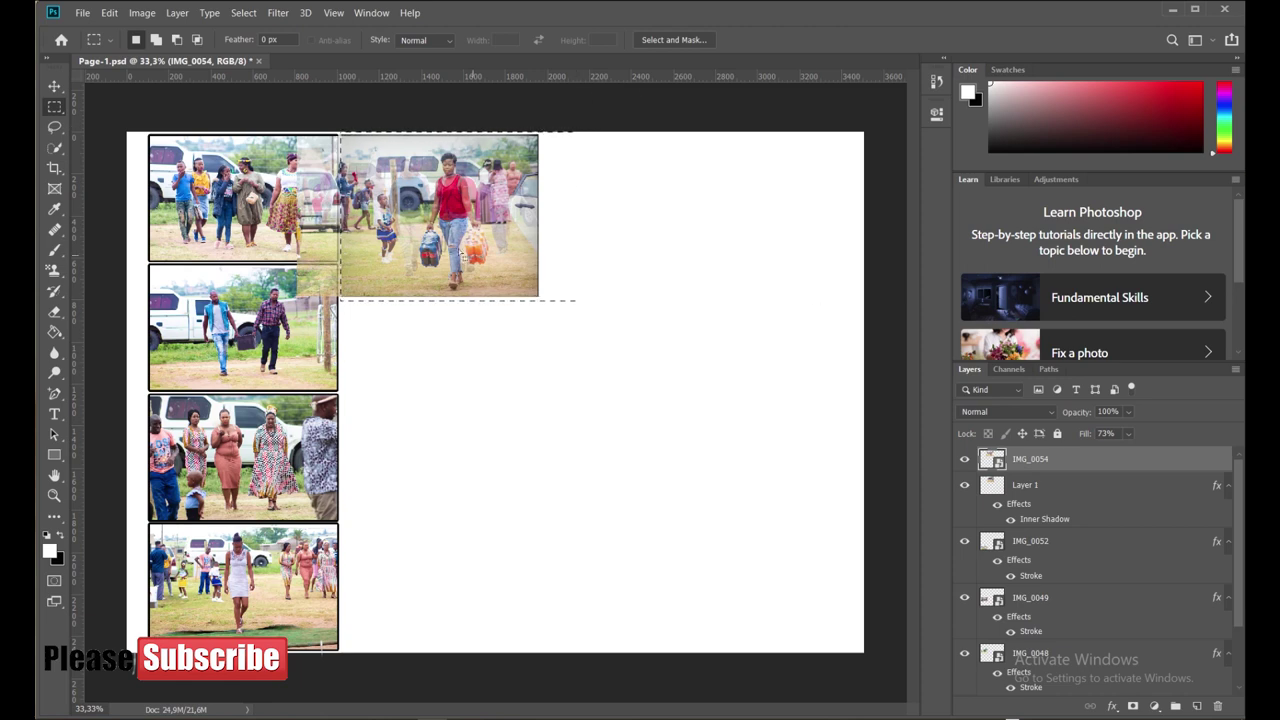
key(ctrl+j)
key(Delete)
key(Return)
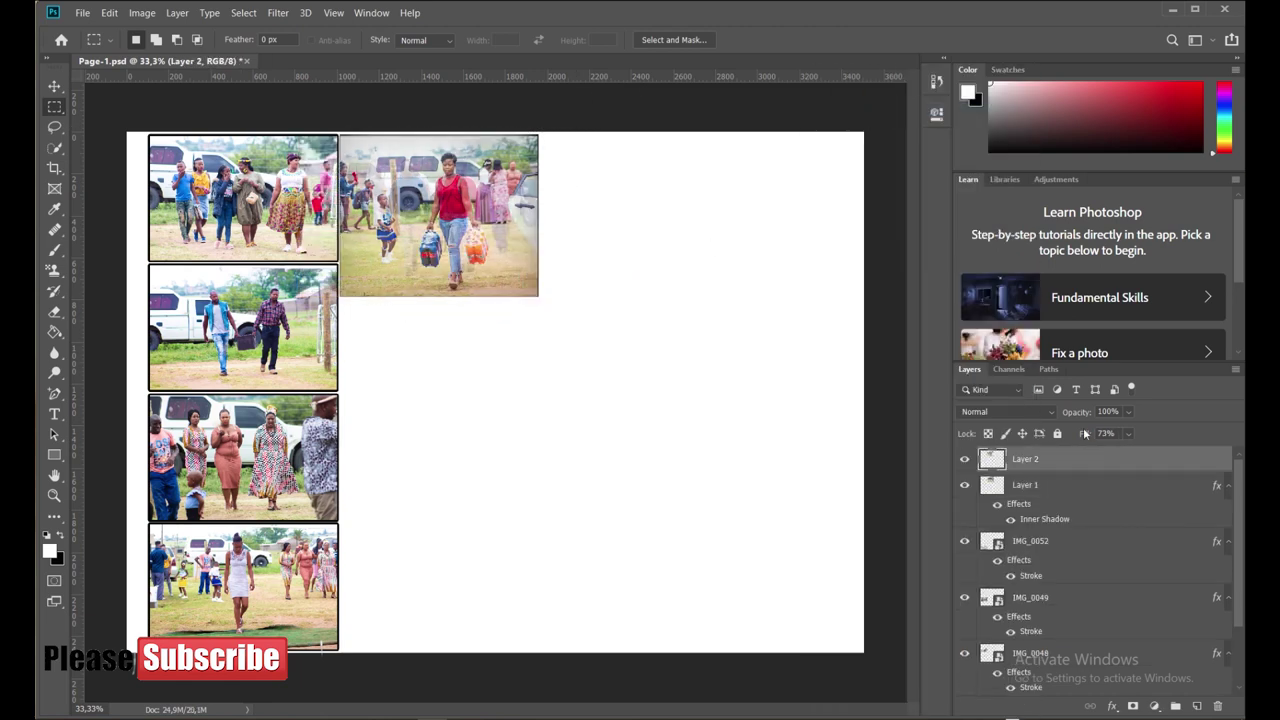
drag(1085, 433, 1110, 433)
click(54, 85)
drag(467, 236, 467, 397)
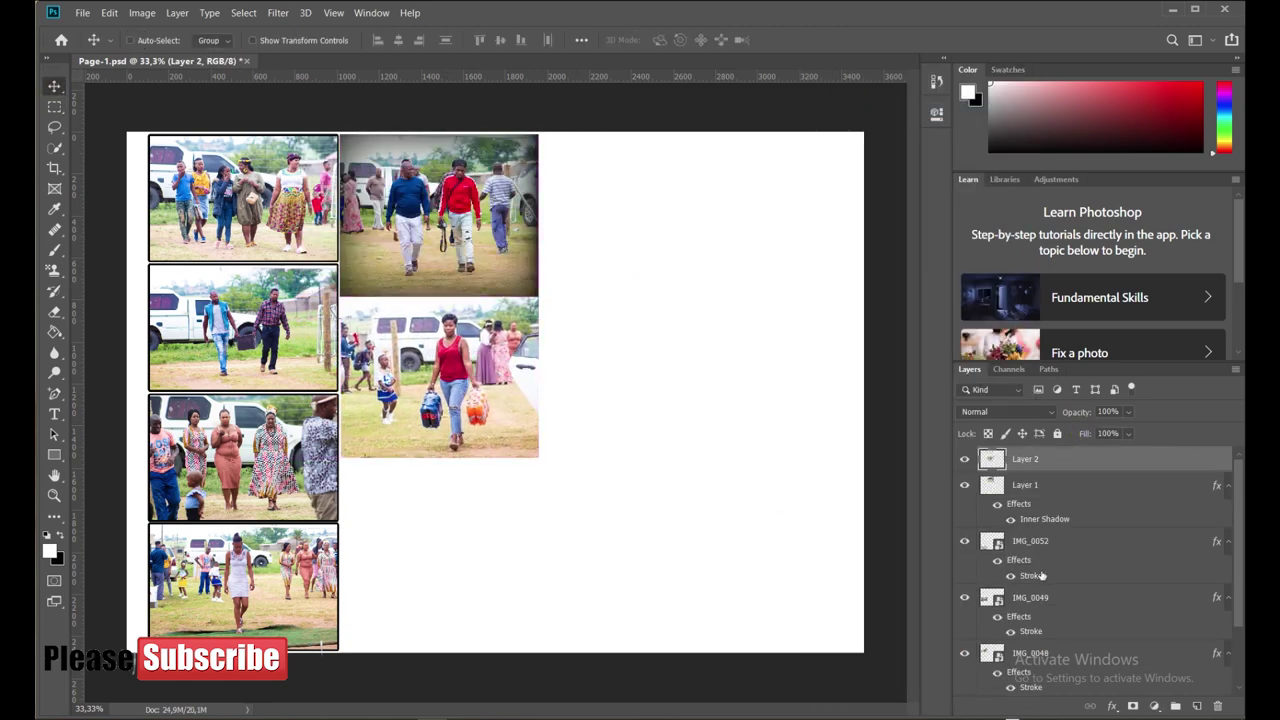
Copy the Inner Shadow onto Layer 2 and stretch it to the column width
drag(1044, 519, 1025, 459)
key(Return)
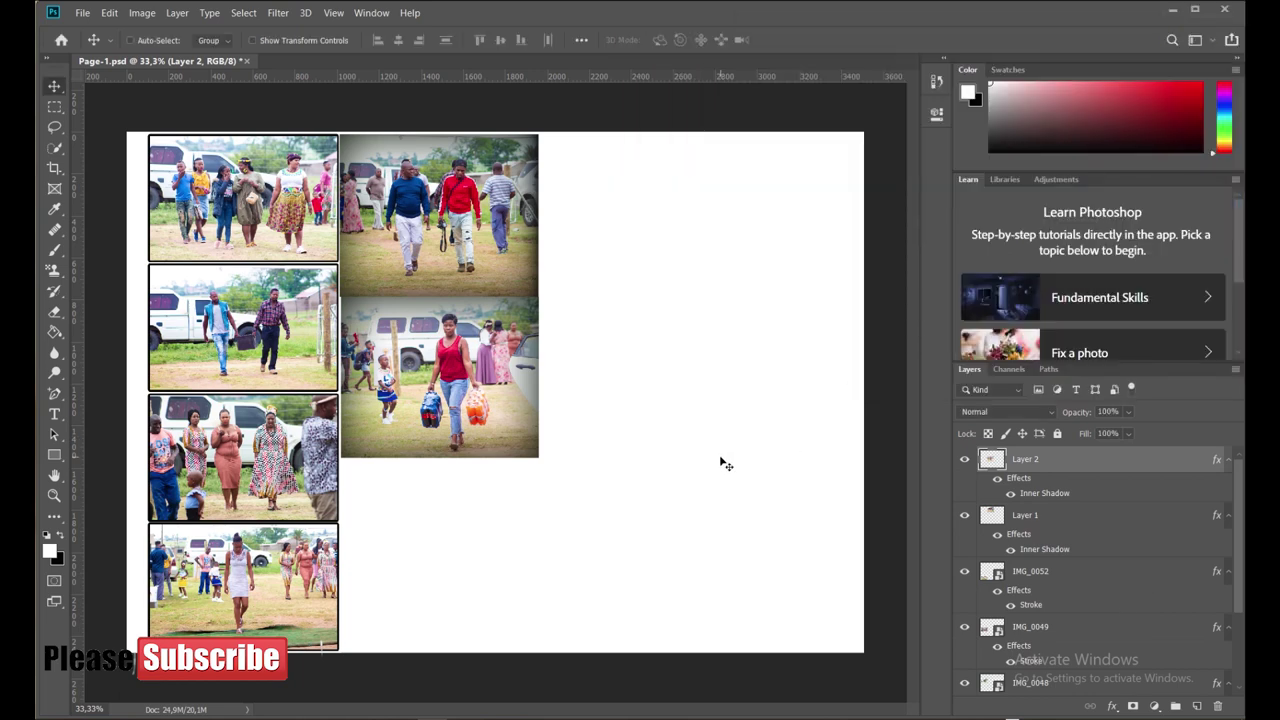
key(ctrl+t)
drag(538, 377, 539, 378)
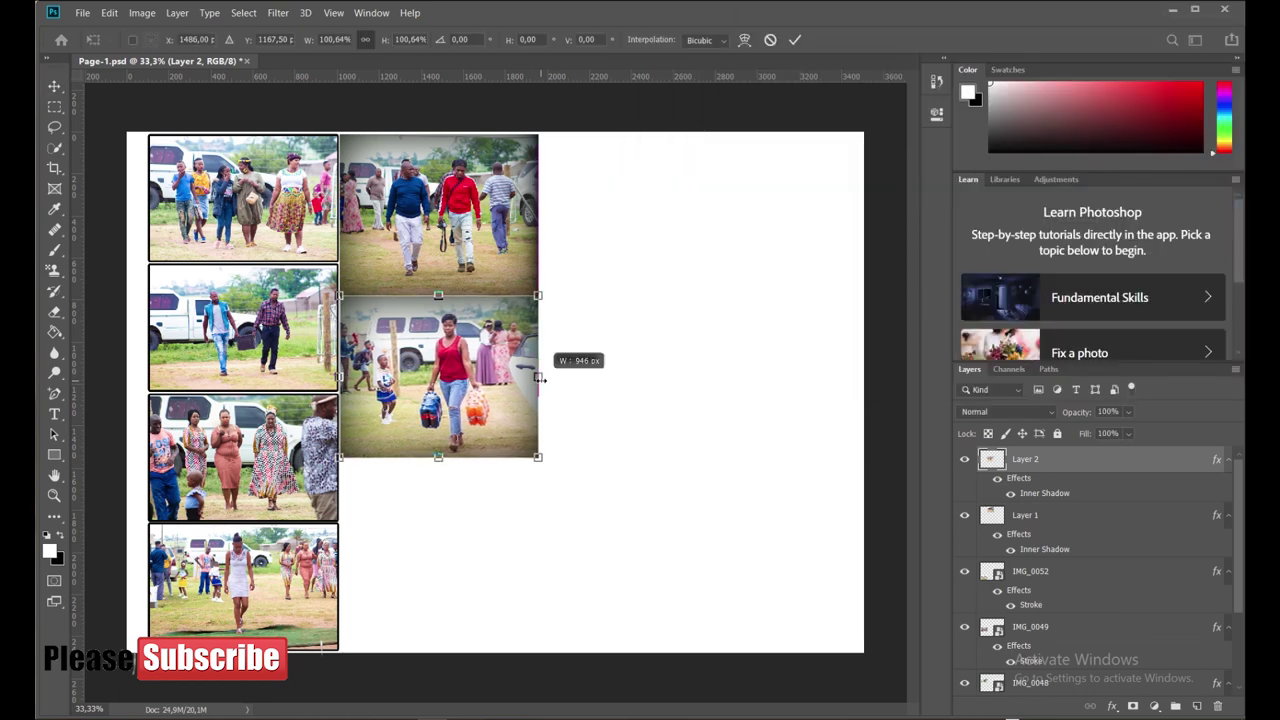
click(794, 40)
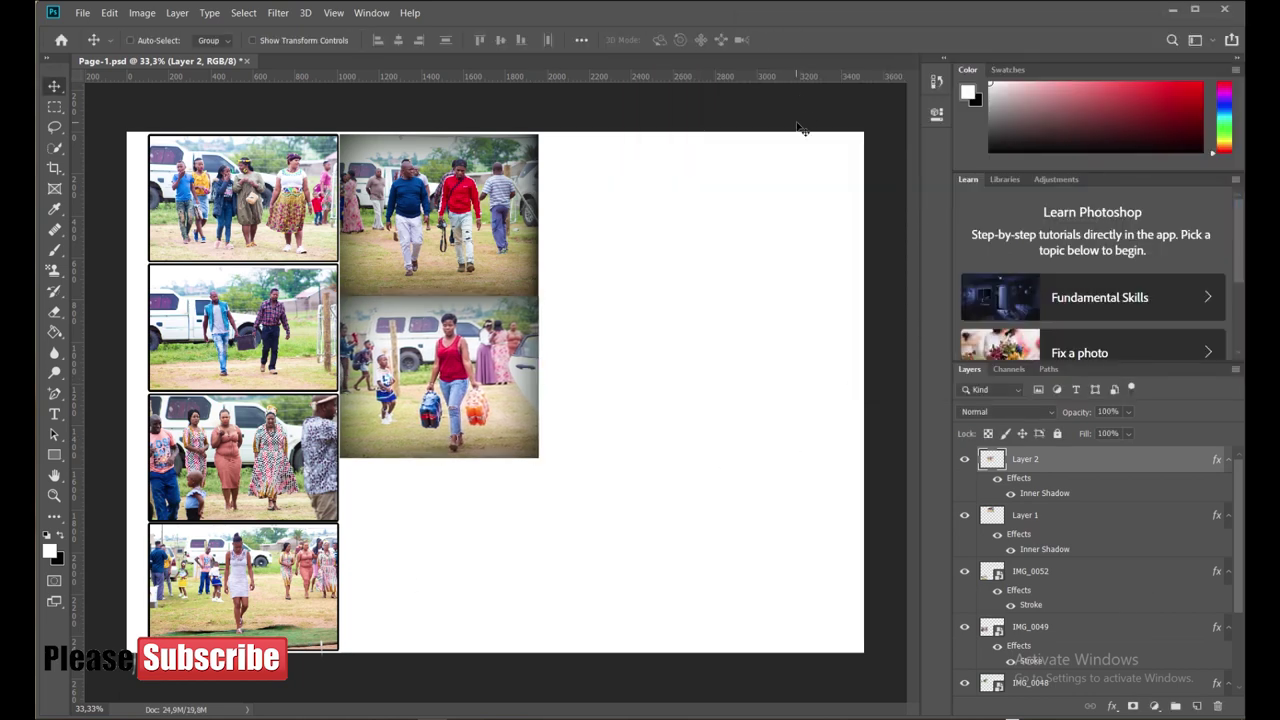
key(alt+Tab)
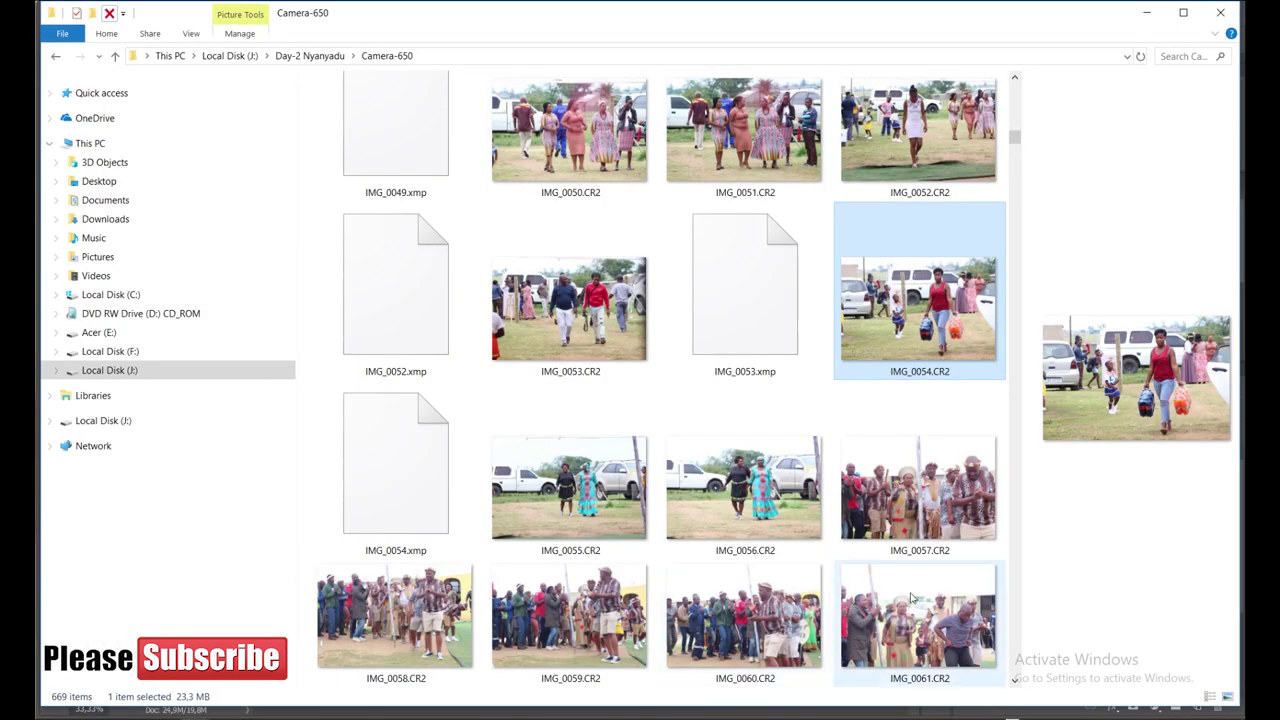
Drag IMG_0056.CR2 into the photobook page and place it through Camera Raw
click(745, 470)
scroll(1015, 682, down, 3)
mouse_move(745, 115)
mouse_down()
mouse_move(623, 466)
mouse_move(447, 573)
mouse_up()
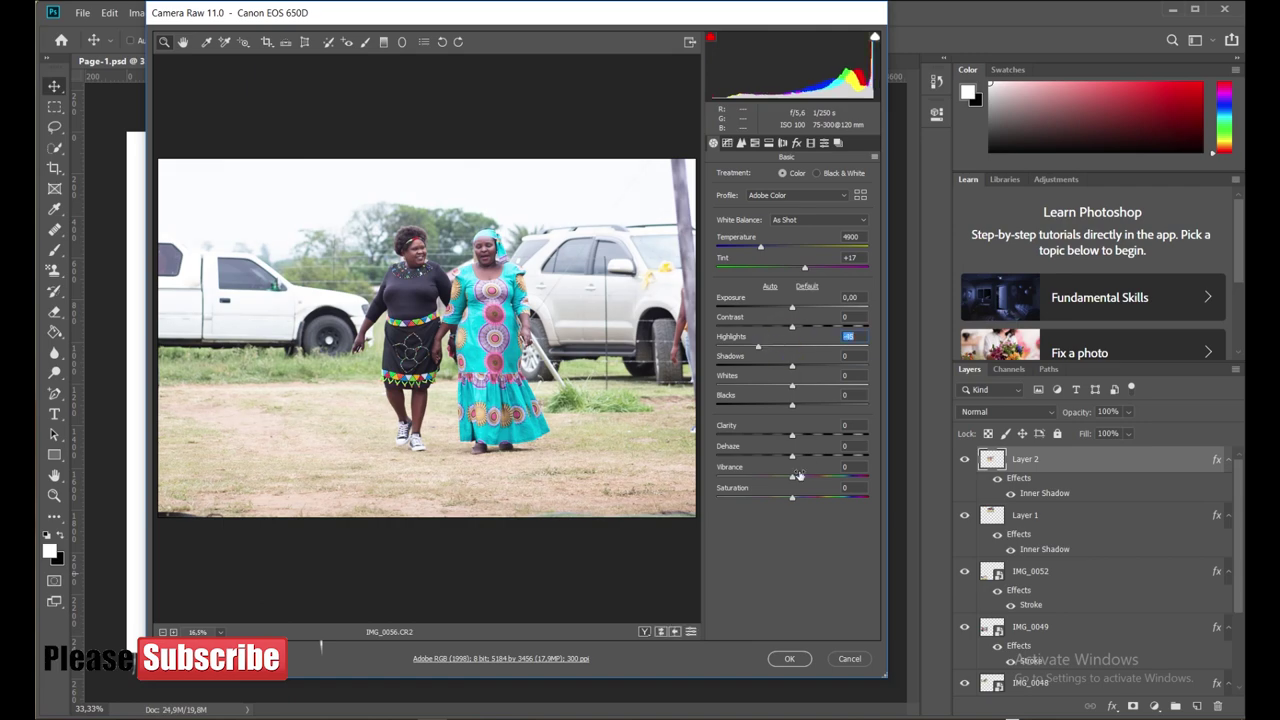
click(789, 658)
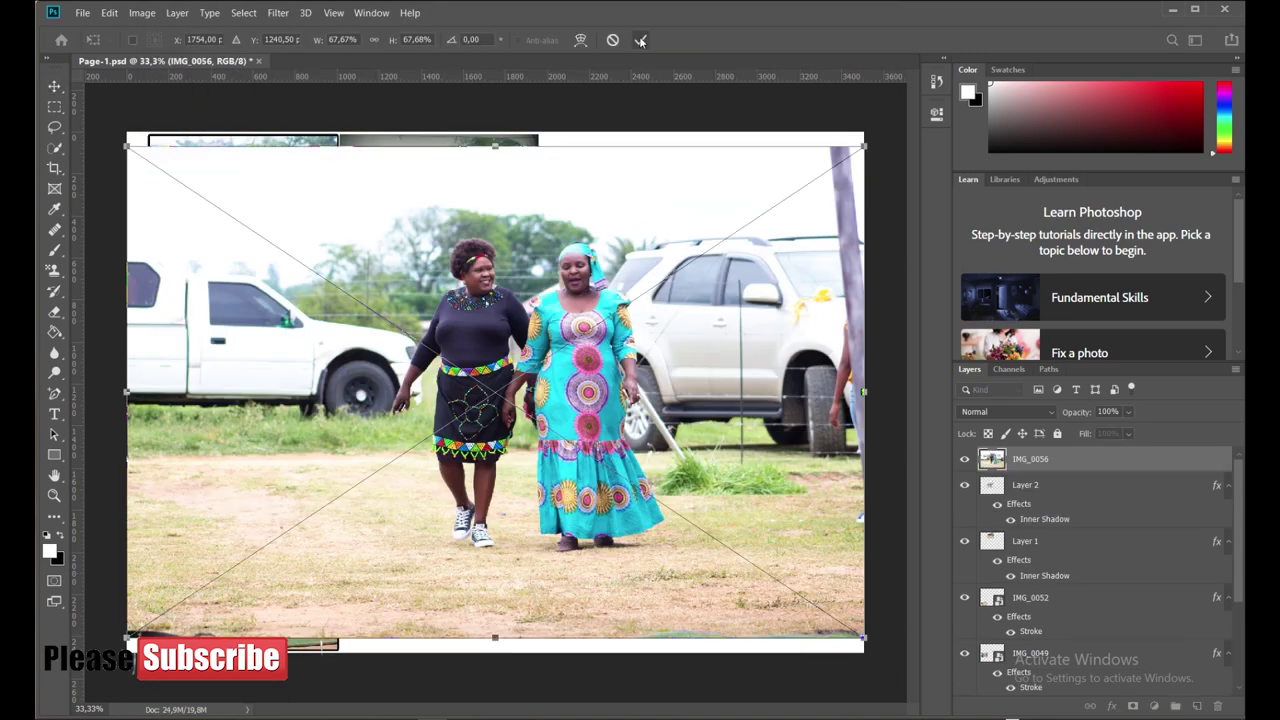
click(641, 40)
Scale IMG_0056 to about 22% and move it to the bottom of the middle column
key(ctrl+t)
drag(864, 637, 498, 386)
drag(359, 172, 401, 175)
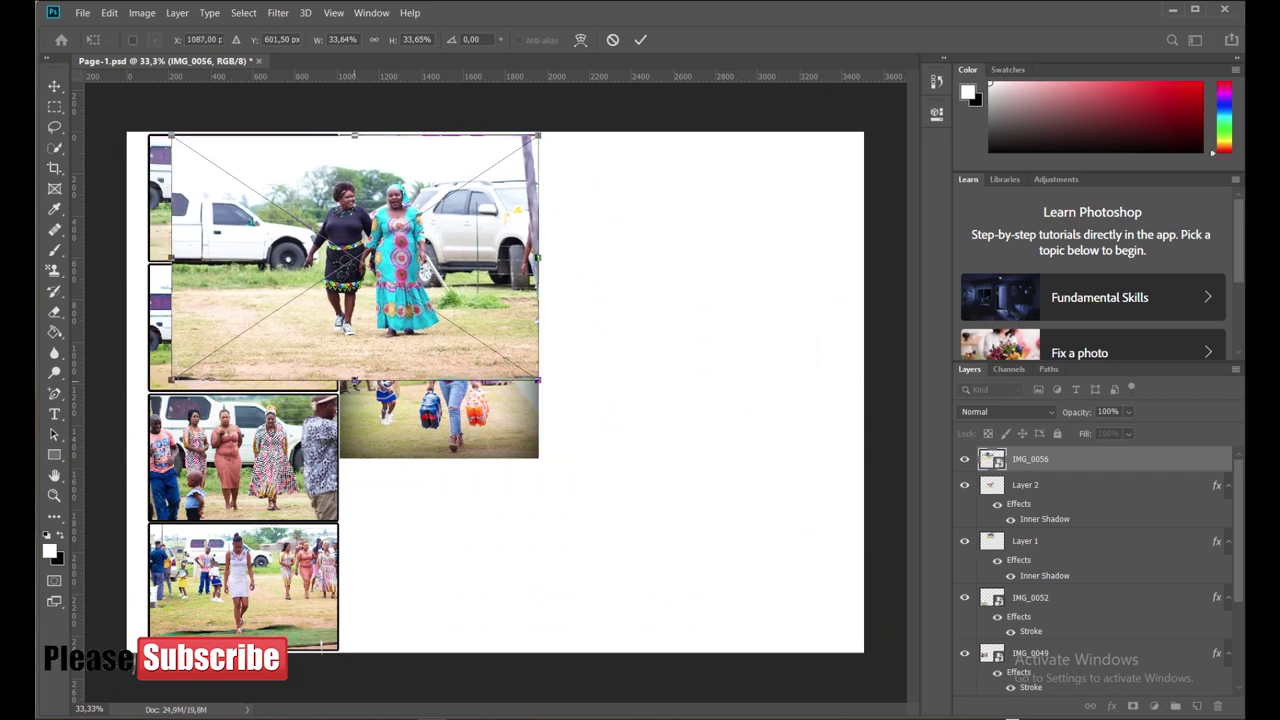
drag(171, 383, 297, 297)
drag(418, 135, 418, 131)
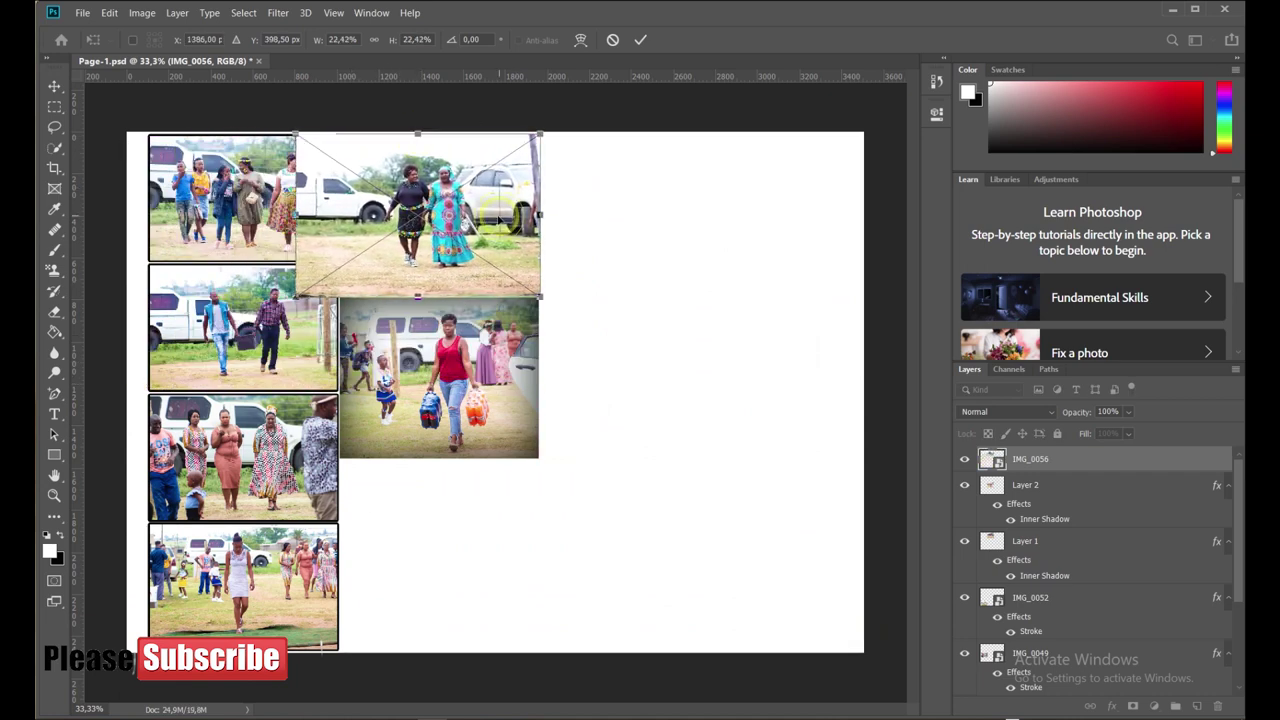
drag(483, 215, 483, 540)
click(638, 40)
Rasterize IMG_0056 and trim it to the middle column's bottom slot as Layer 3
key(m)
drag(339, 627, 556, 395)
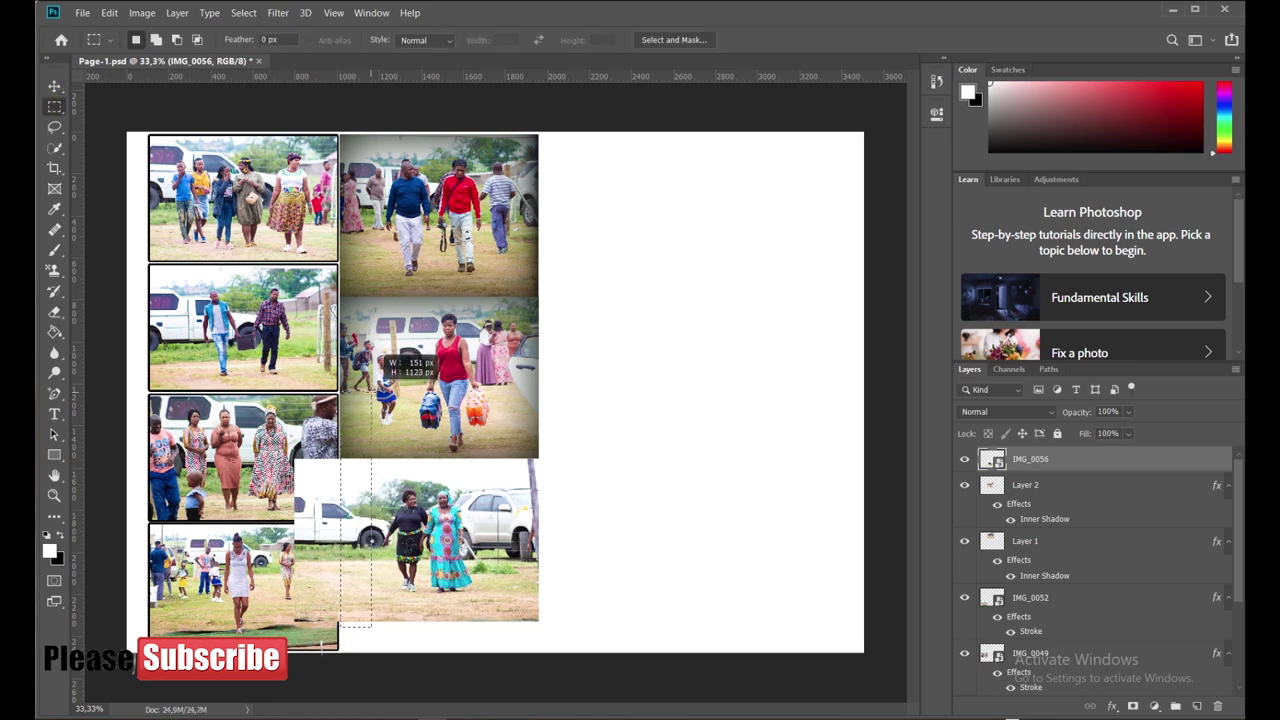
right_click(556, 410)
click(600, 365)
right_click(1030, 458)
click(1100, 108)
Give Layer 3 an Inner Shadow effect
click(1113, 706)
click(1140, 606)
key(Return)
Scale Layers 1–3 together to fill the page height and nudge them into place
key(v)
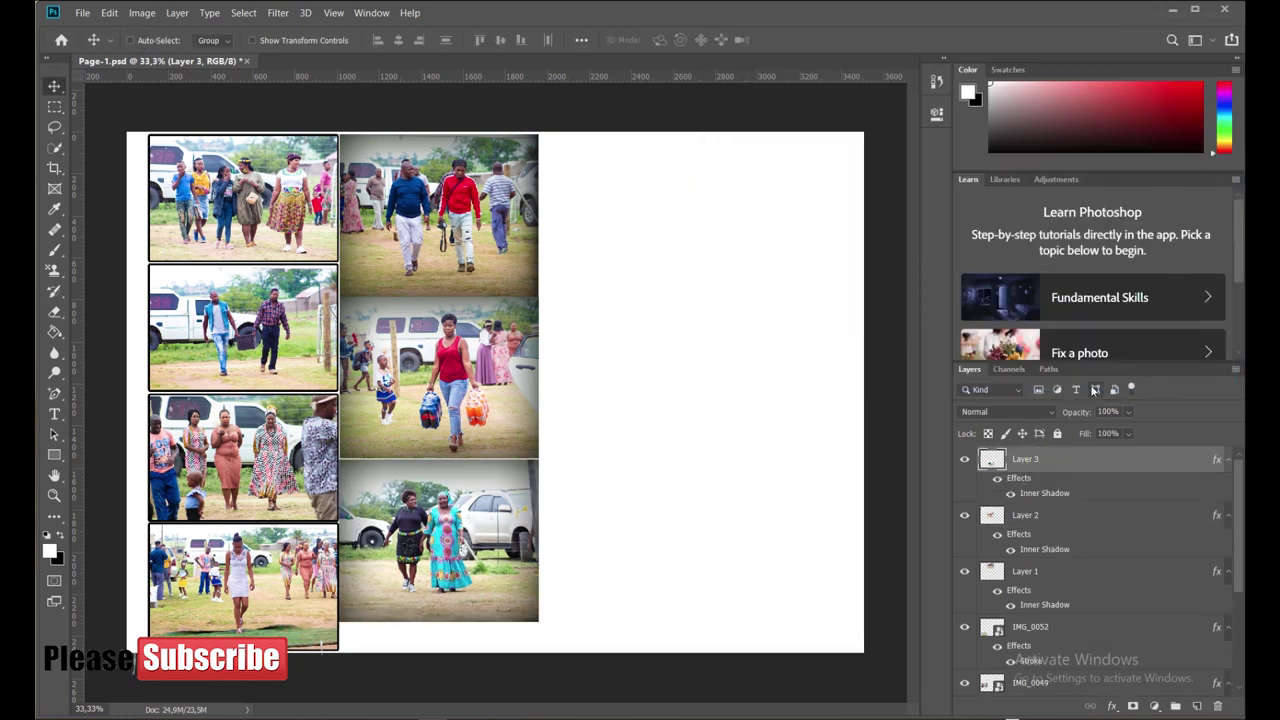
key(ctrl+t)
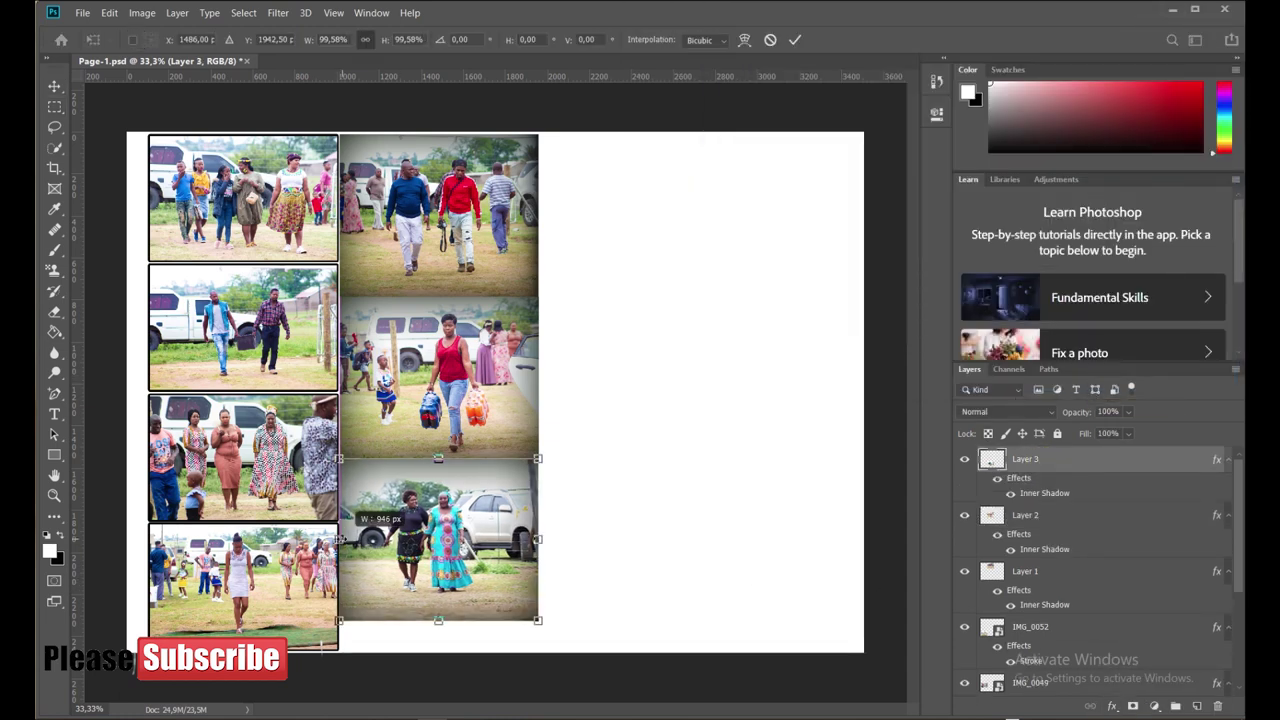
click(794, 40)
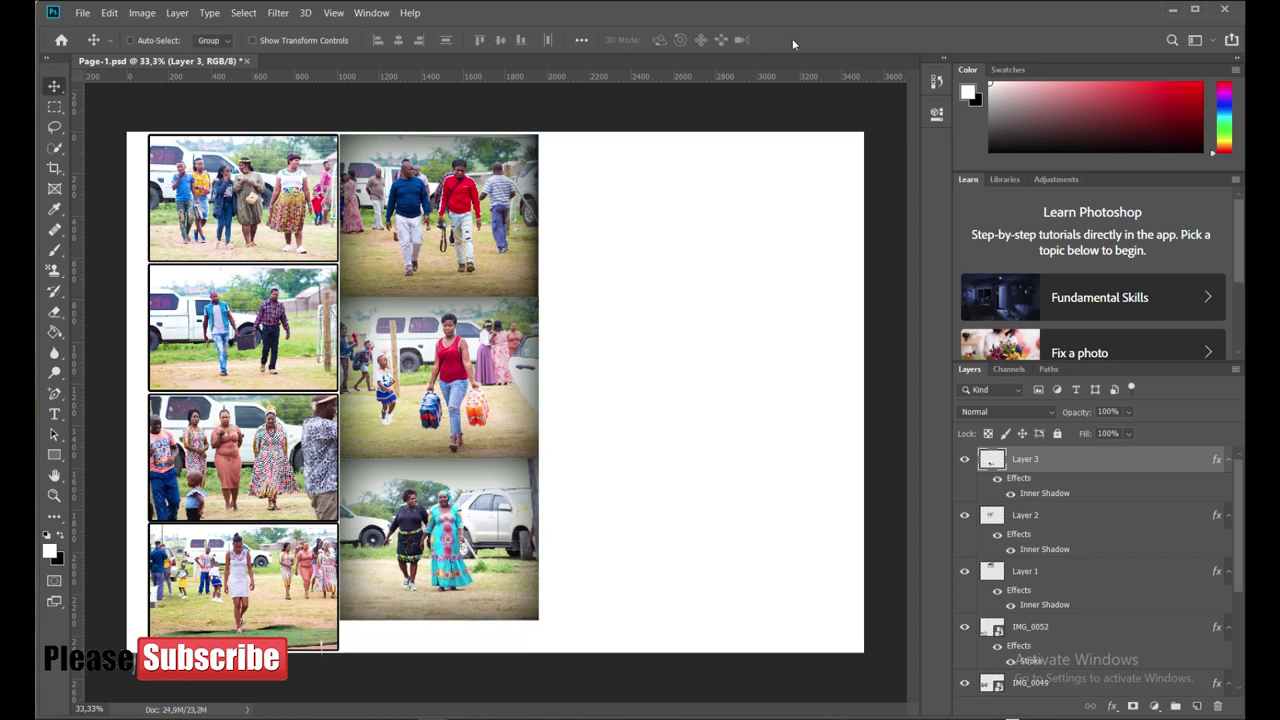
shift+click(1059, 572)
key(ctrl+t)
drag(438, 620, 438, 648)
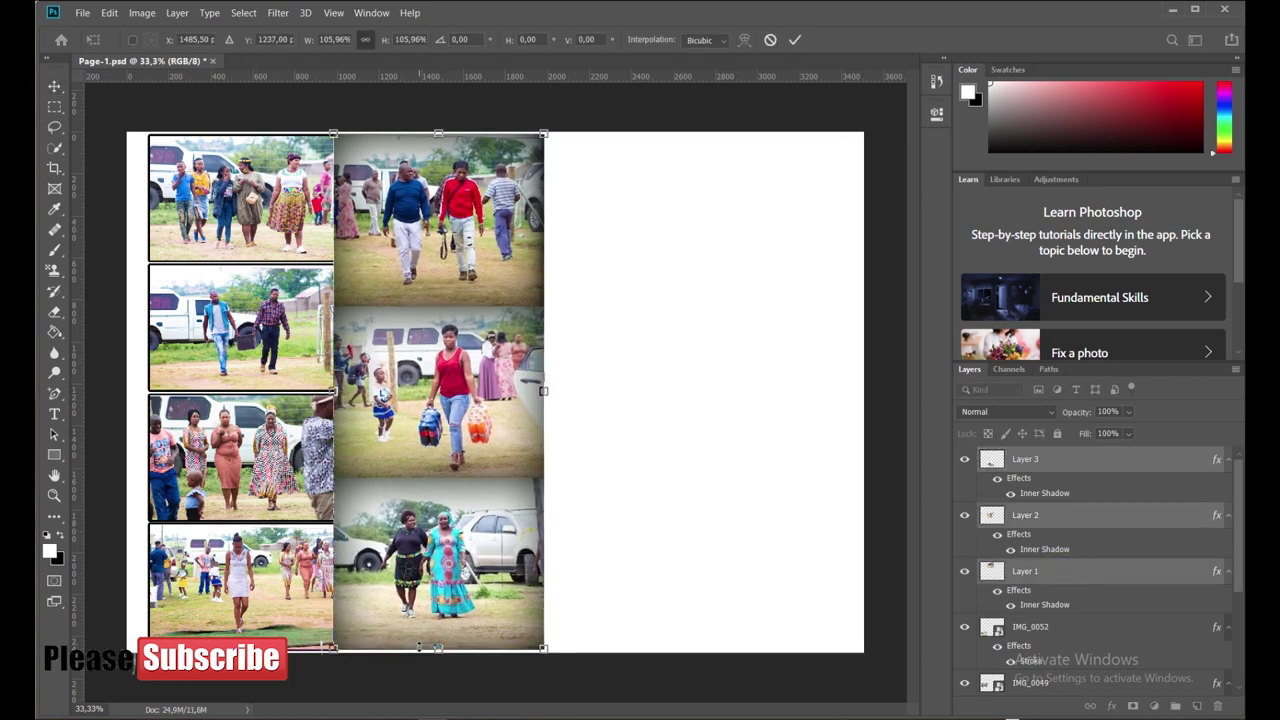
key(Right)
key(Right)
key(Right)
key(Right)
key(Right)
key(Right)
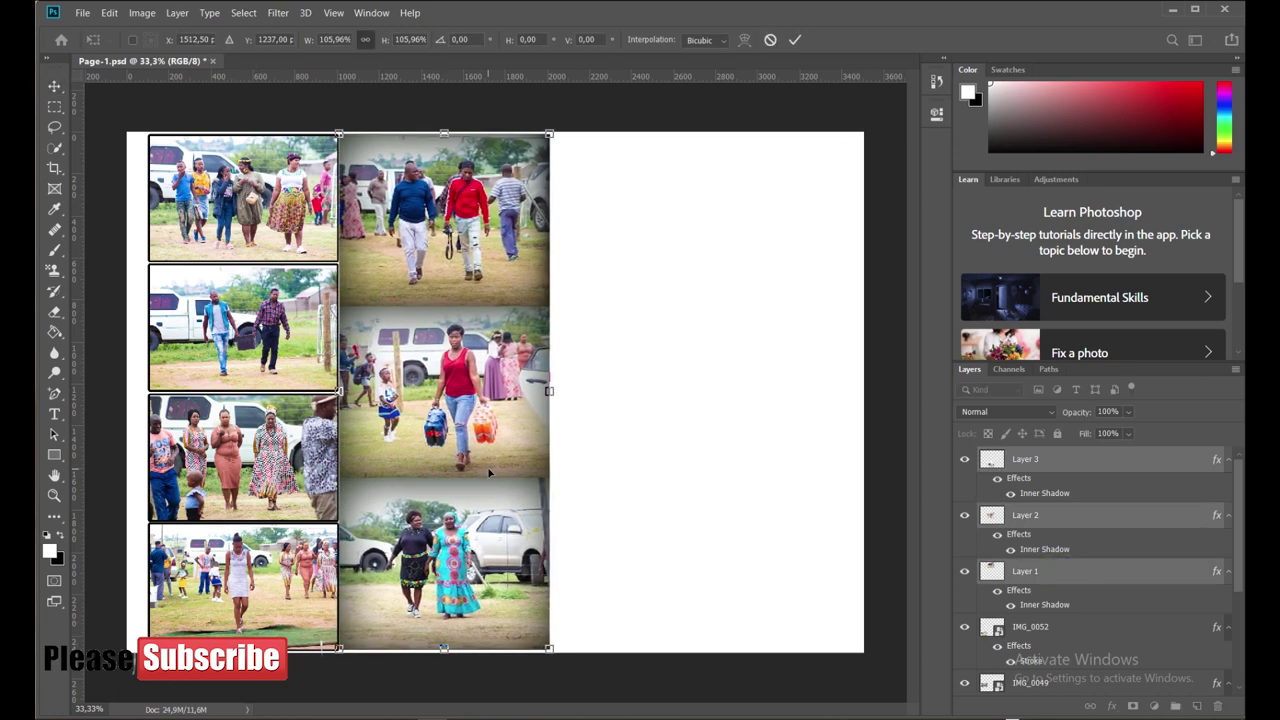
key(Left)
key(Left)
key(Left)
key(Down)
key(Down)
key(Down)
drag(442, 134, 443, 136)
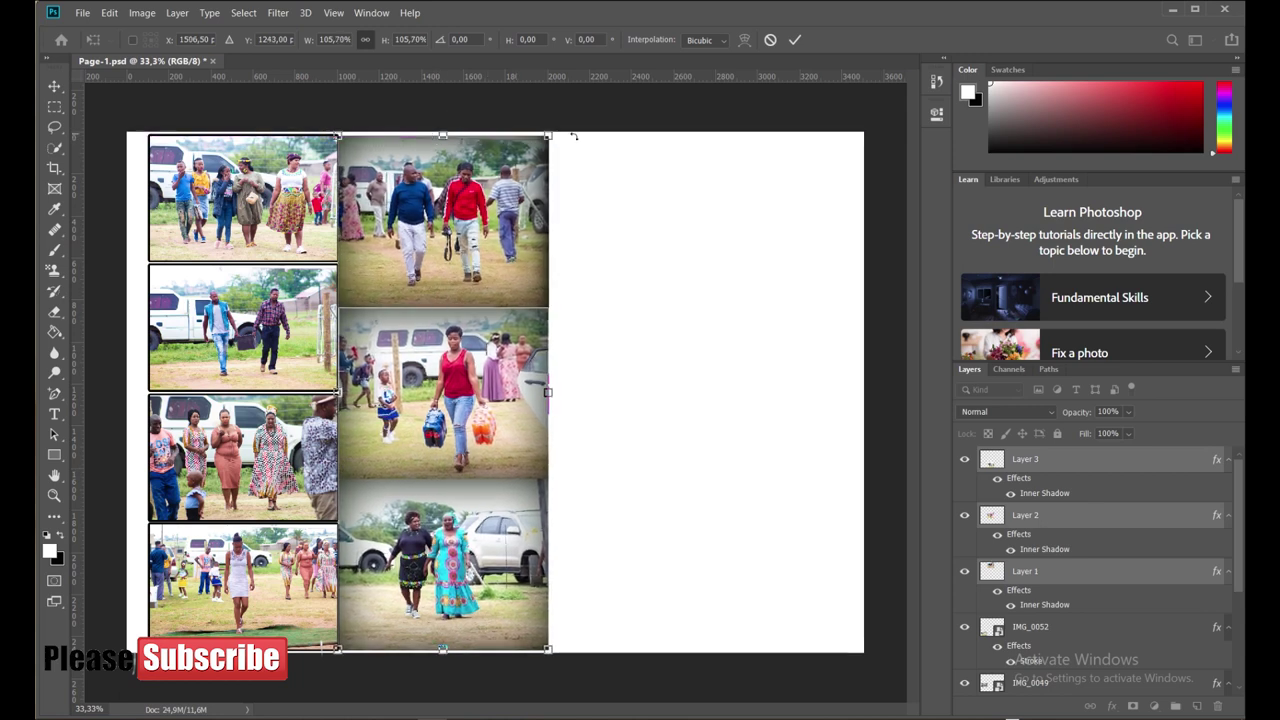
click(794, 40)
Move the three tile layers beneath all the stroked photo layers in the stack
scroll(1226, 579, down, 2)
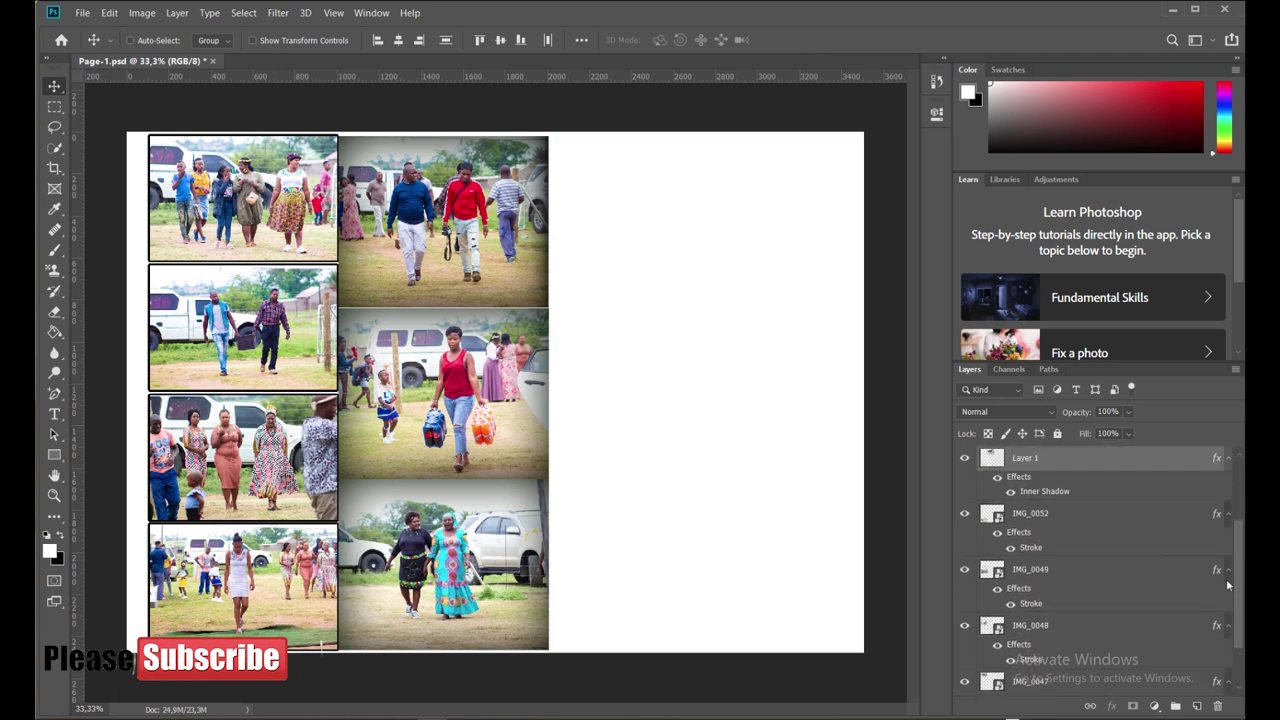
scroll(1226, 579, up, 2)
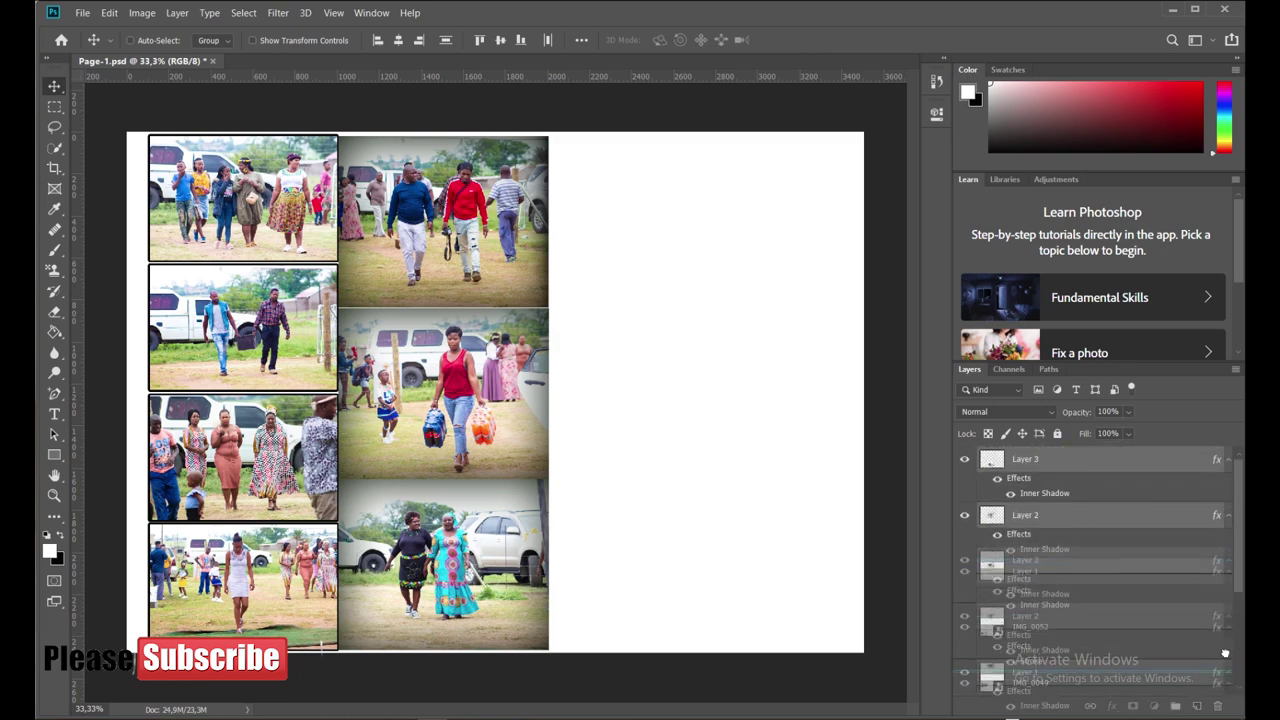
drag(1225, 653, 1193, 668)
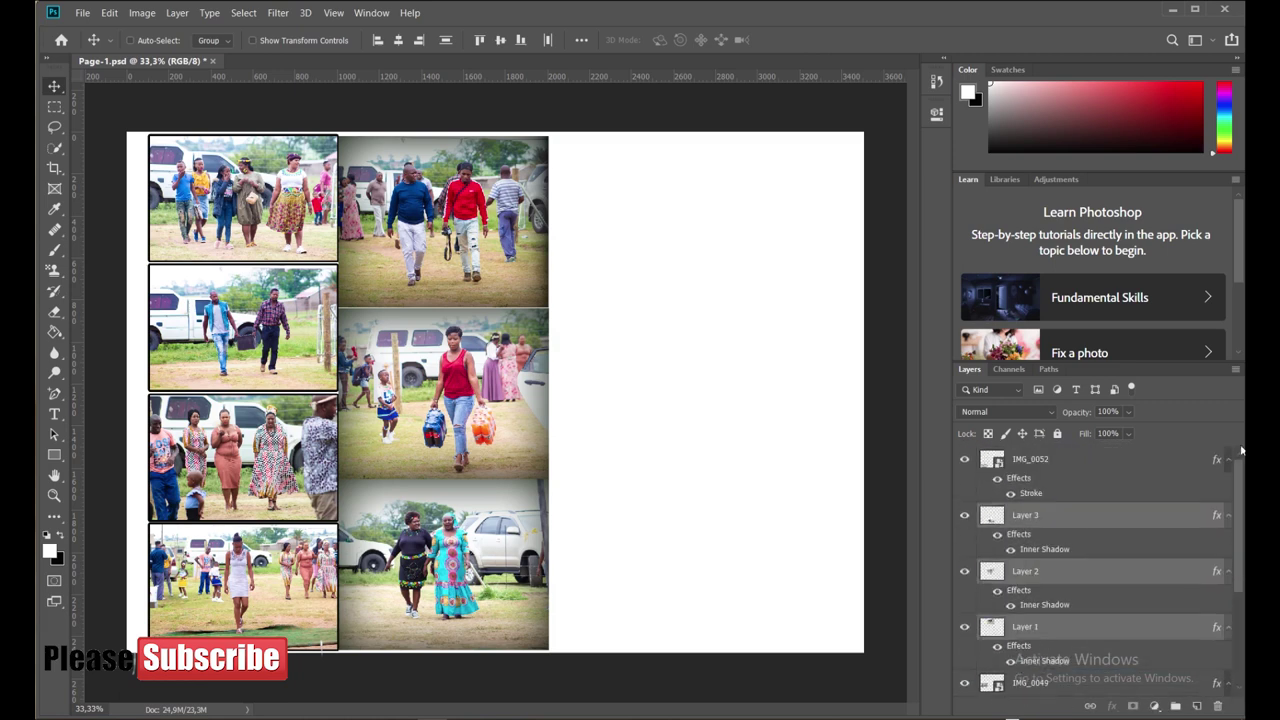
drag(1225, 627, 1232, 631)
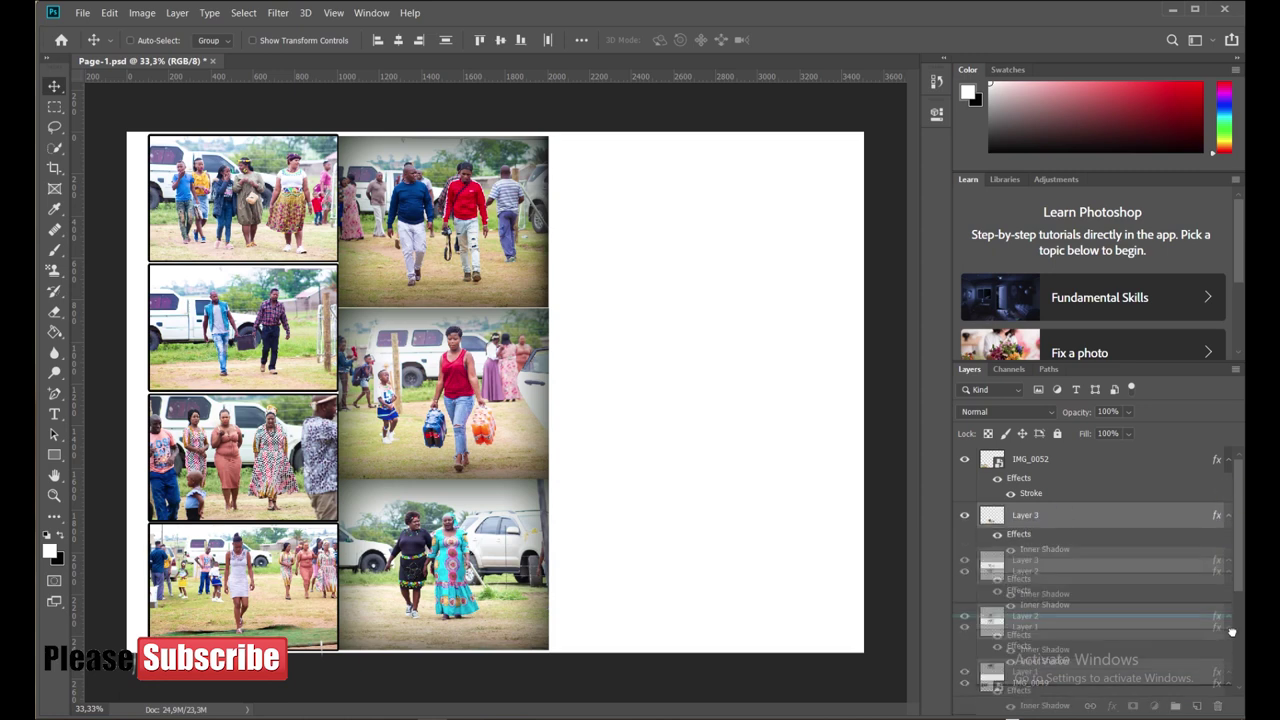
drag(1237, 686, 1240, 657)
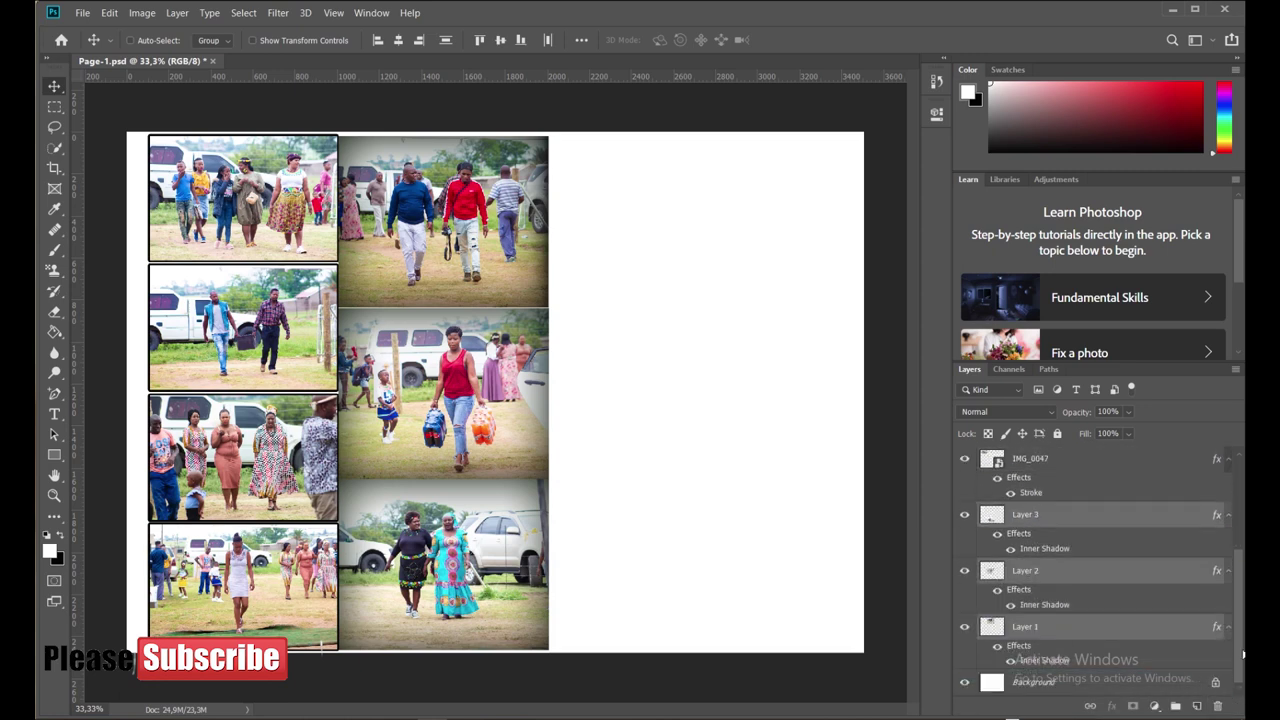
Stretch the middle column back up to the page top, ending at 100,82% scale
key(ctrl+t)
drag(443, 136, 443, 131)
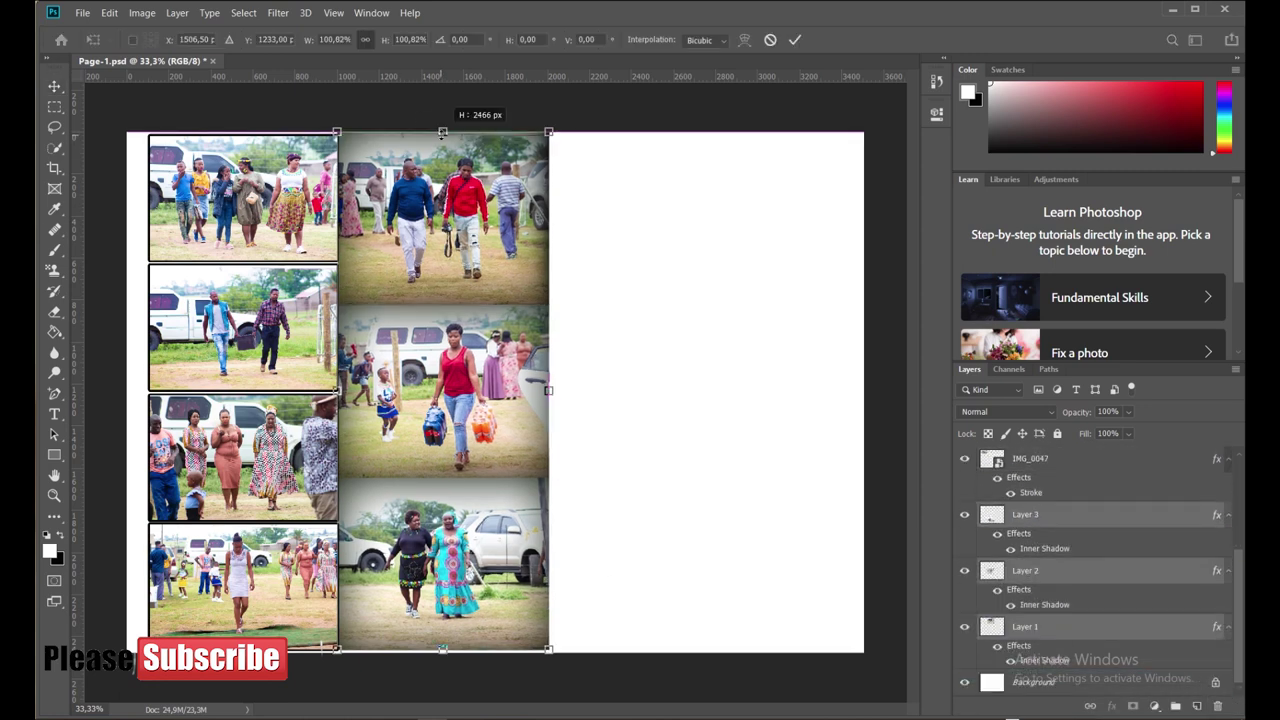
key(Down)
key(Down)
key(Down)
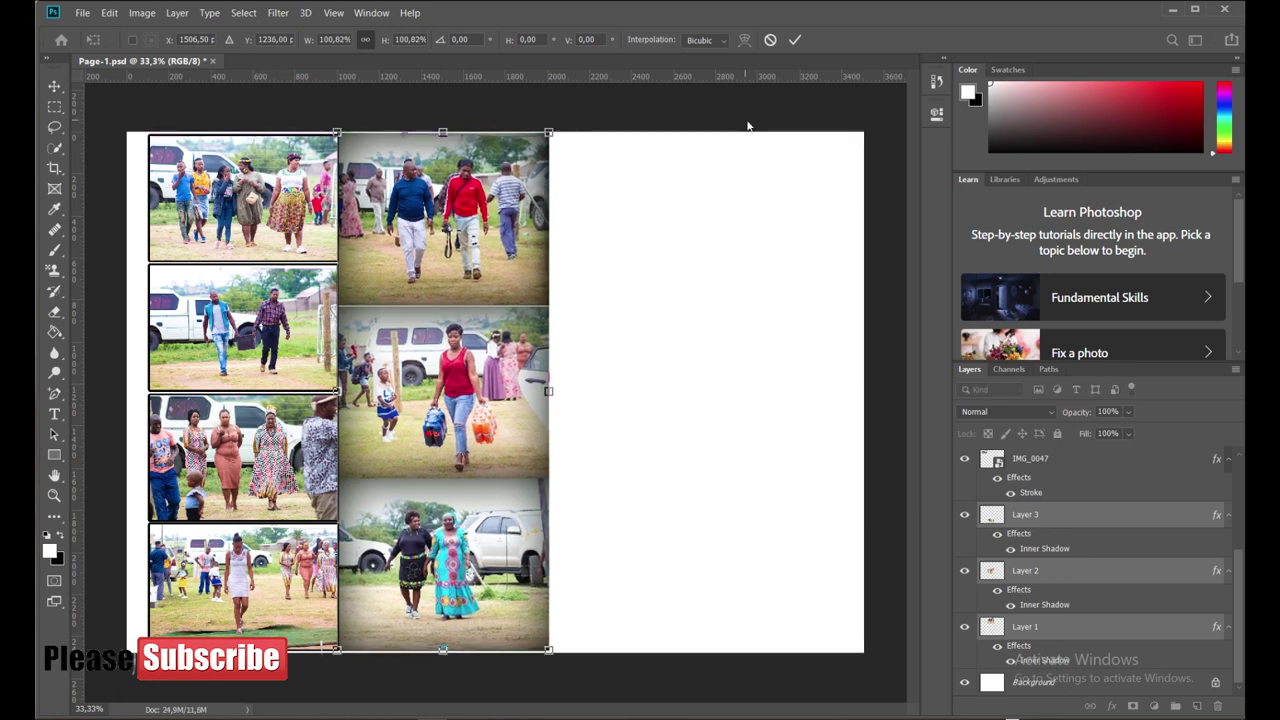
click(794, 40)
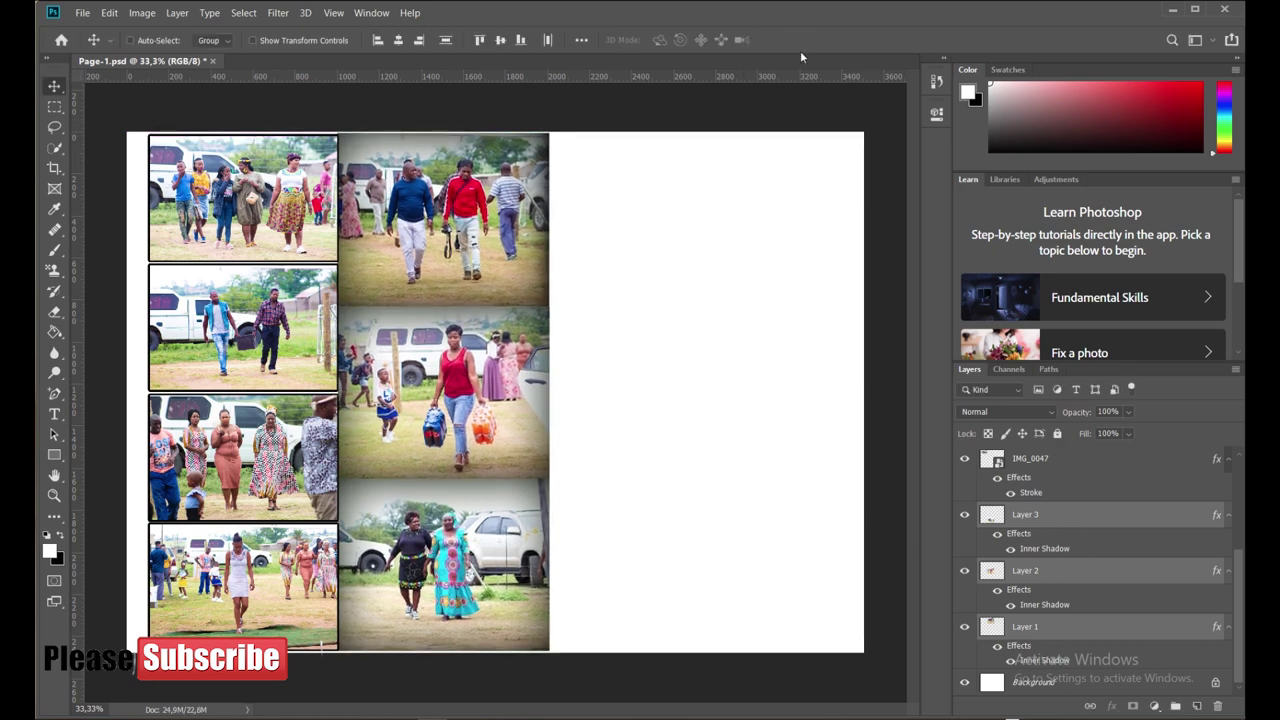
click(1063, 458)
scroll(1085, 457, up, 3)
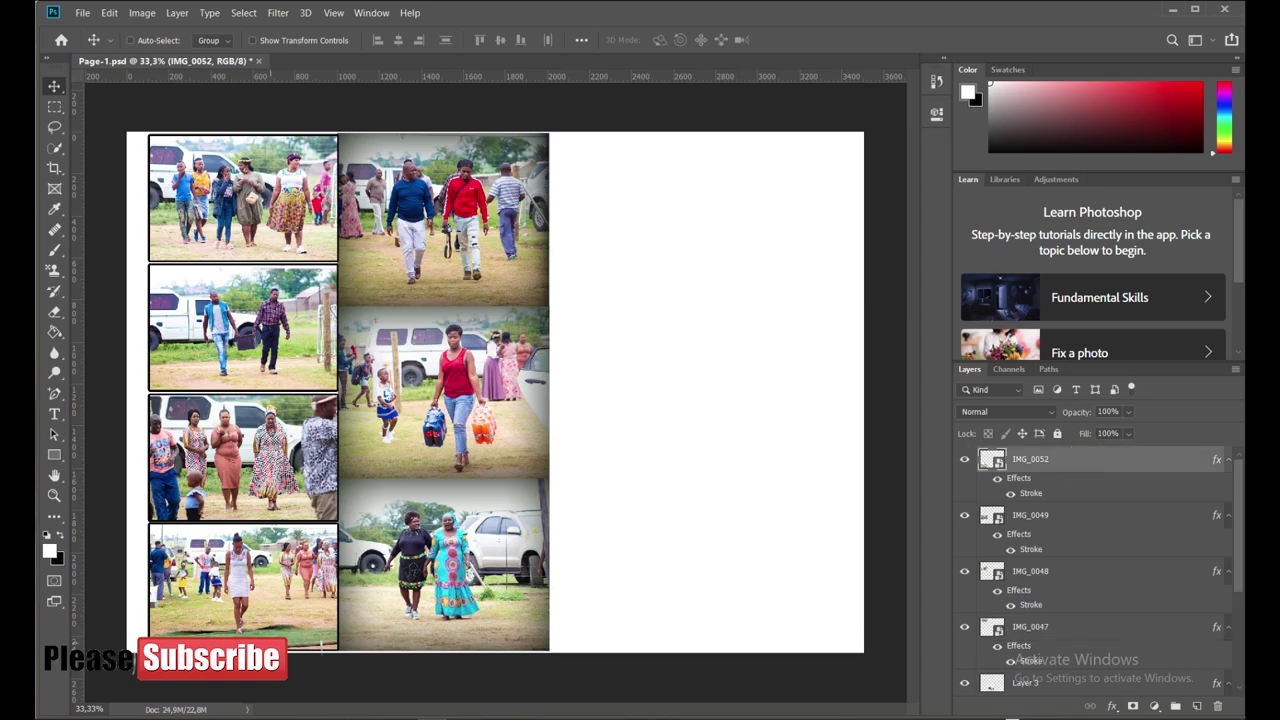
click(110, 660)
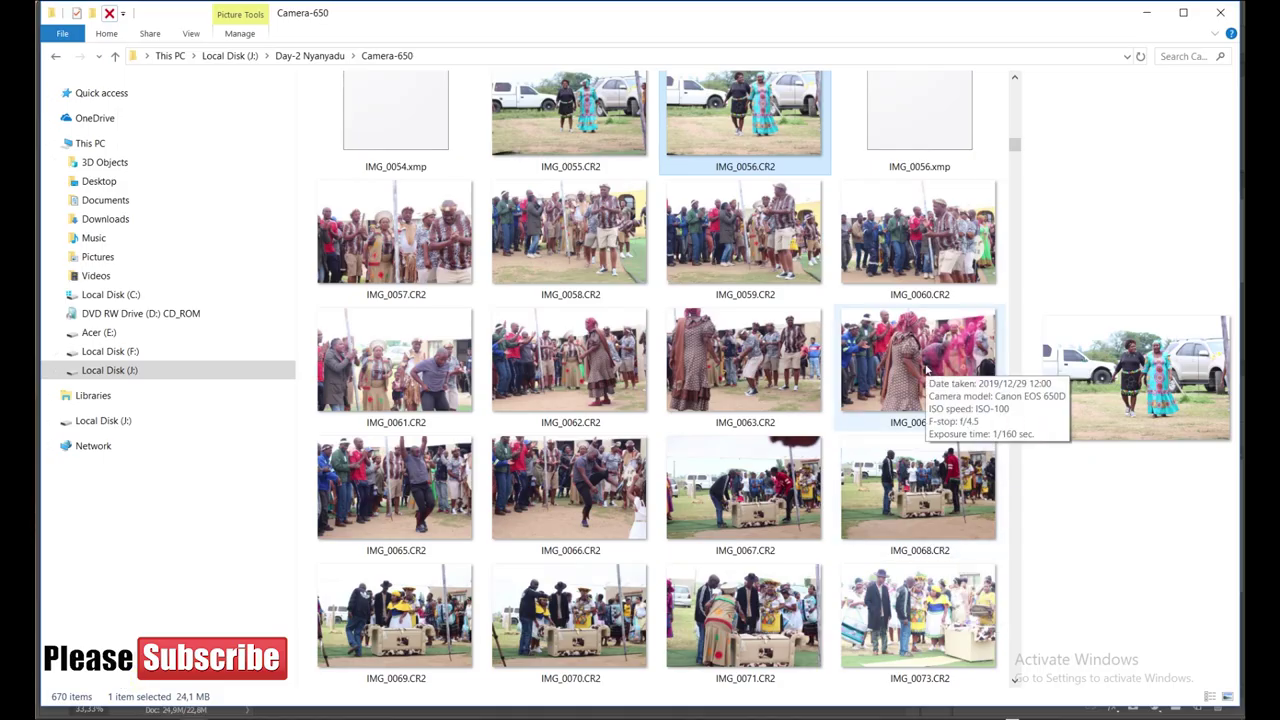
Place IMG_0058 with adjusted contrast, vibrance, blacks, exposure and shadows +92 from Camera Raw
scroll(1014, 140, up, 2)
scroll(1014, 140, down, 3)
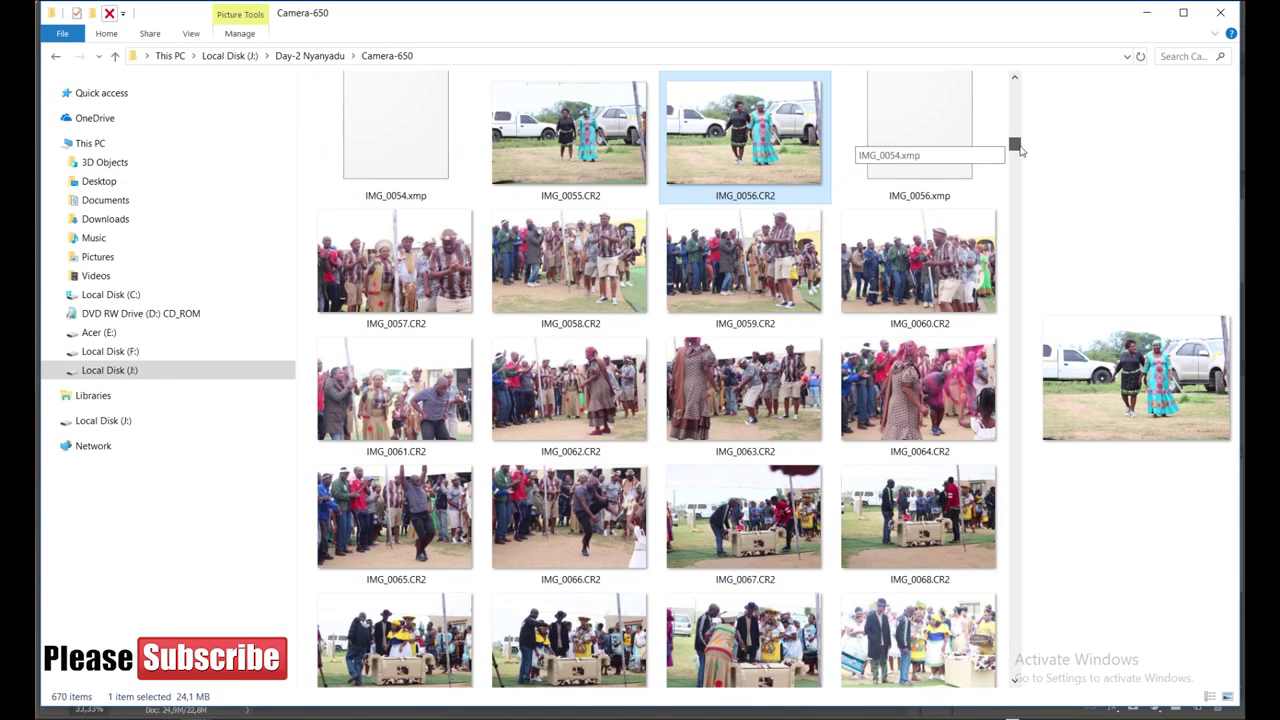
drag(569, 200, 600, 408)
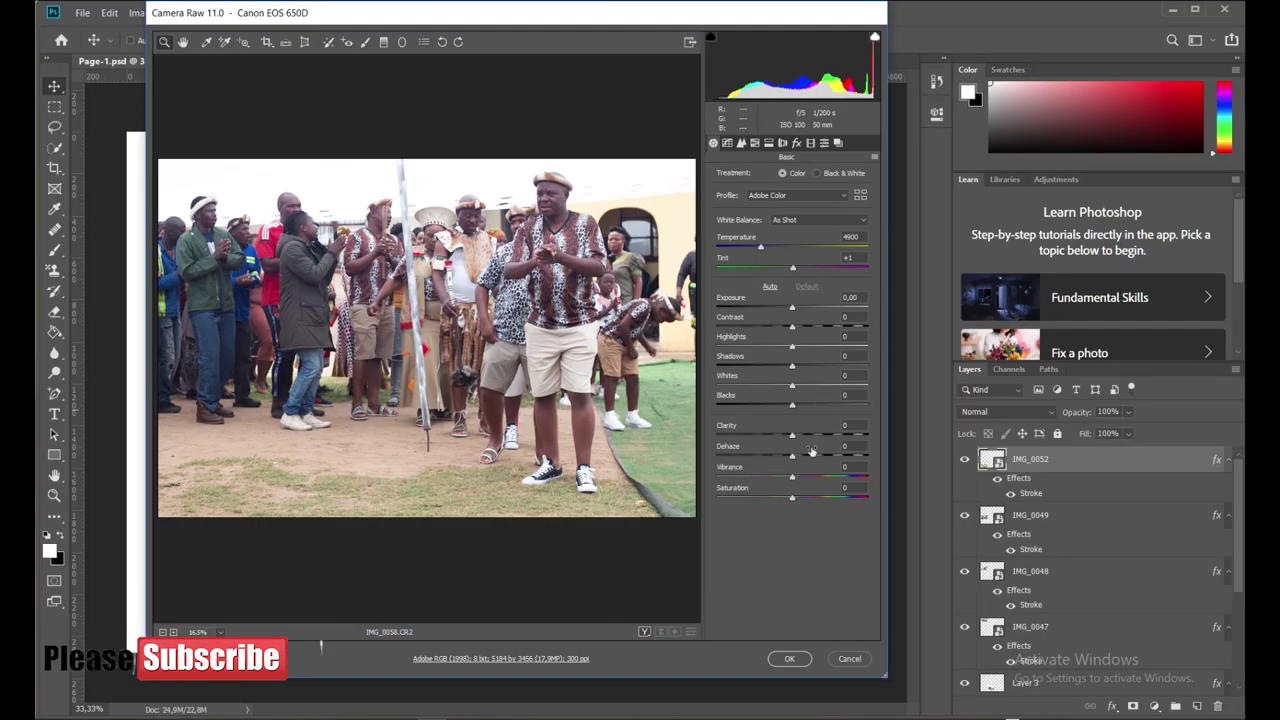
drag(792, 327, 826, 327)
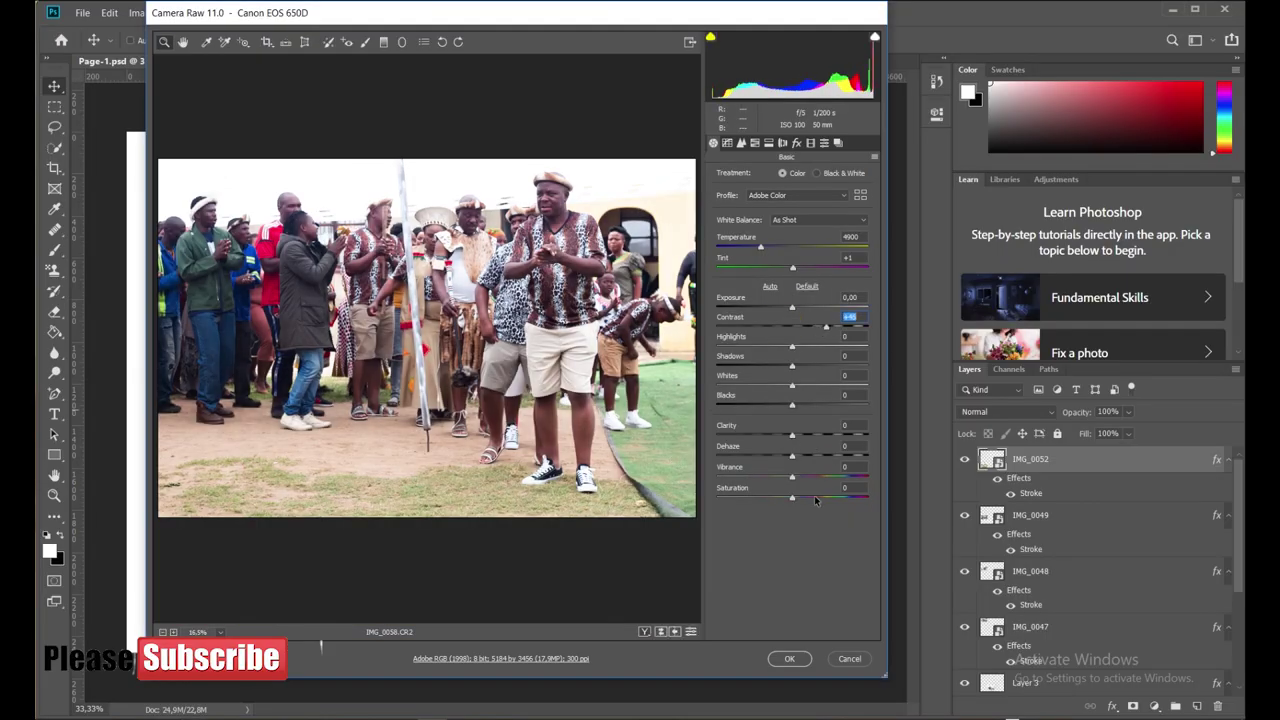
drag(792, 476, 842, 476)
mouse_move(792, 404)
mouse_down()
mouse_move(765, 399)
mouse_move(818, 385)
mouse_move(785, 365)
mouse_move(861, 365)
mouse_up()
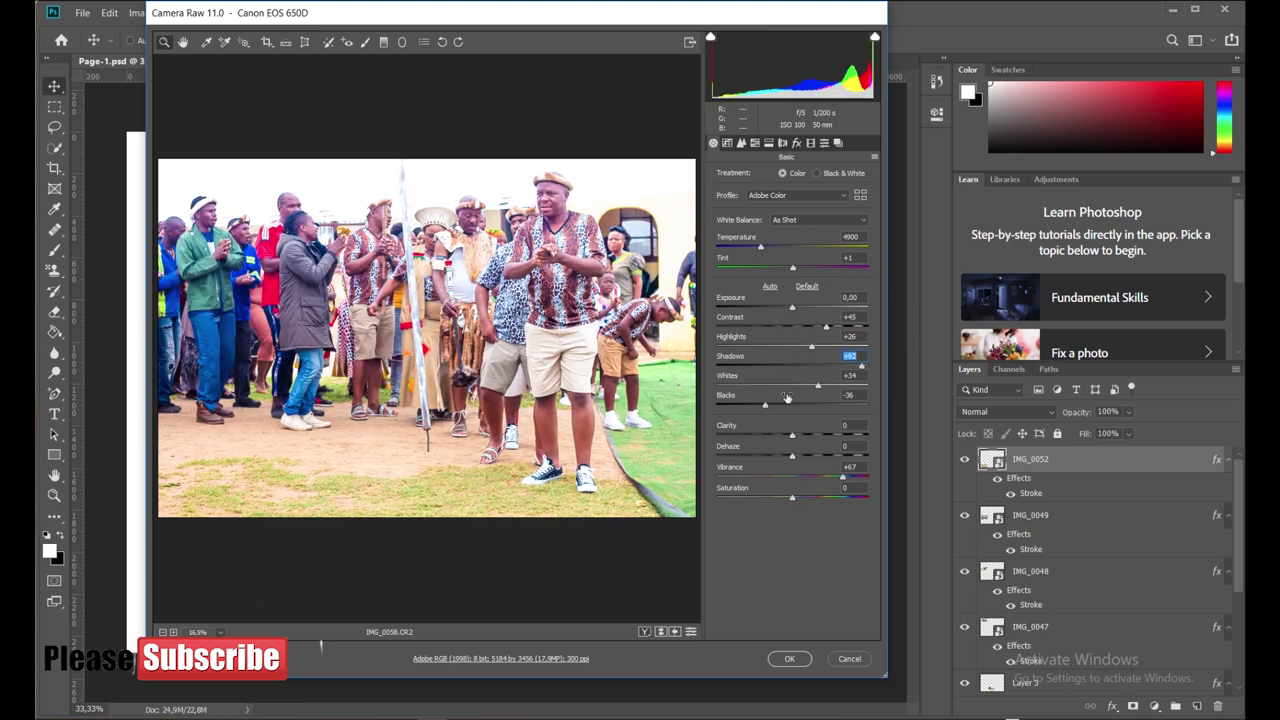
mouse_move(790, 303)
mouse_down()
mouse_move(779, 305)
mouse_move(798, 326)
mouse_up()
drag(765, 404, 739, 404)
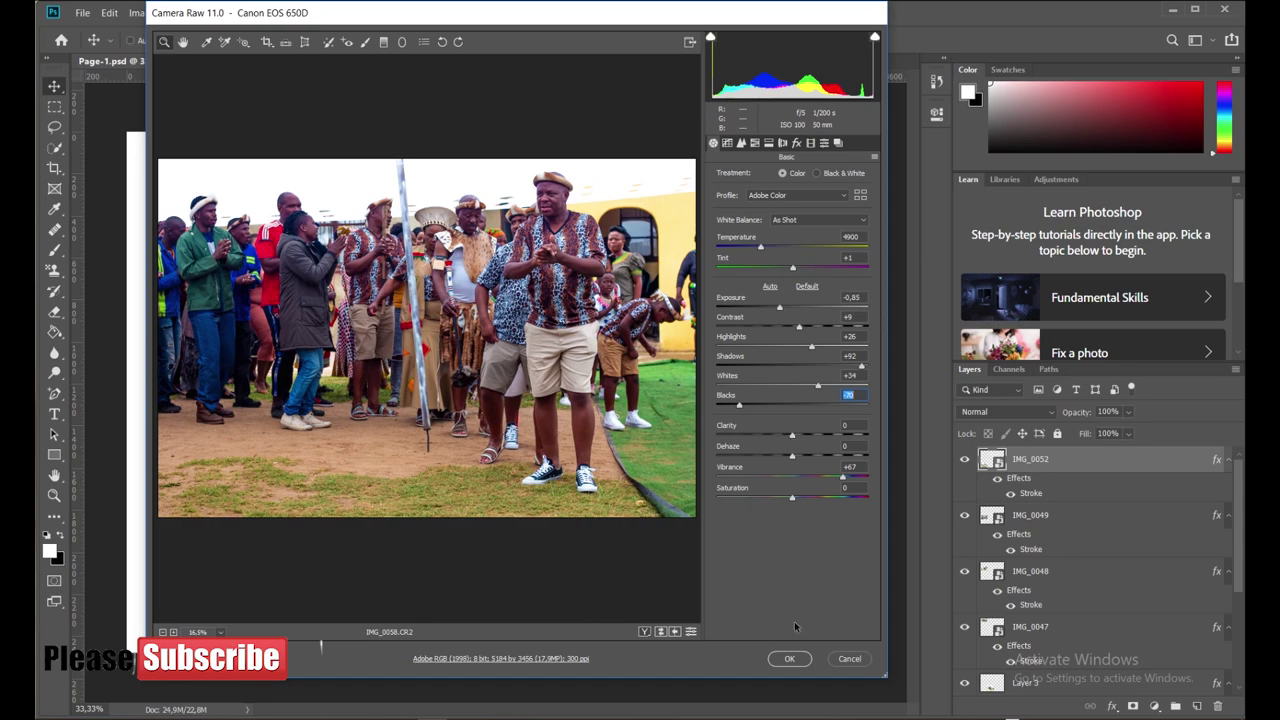
click(789, 658)
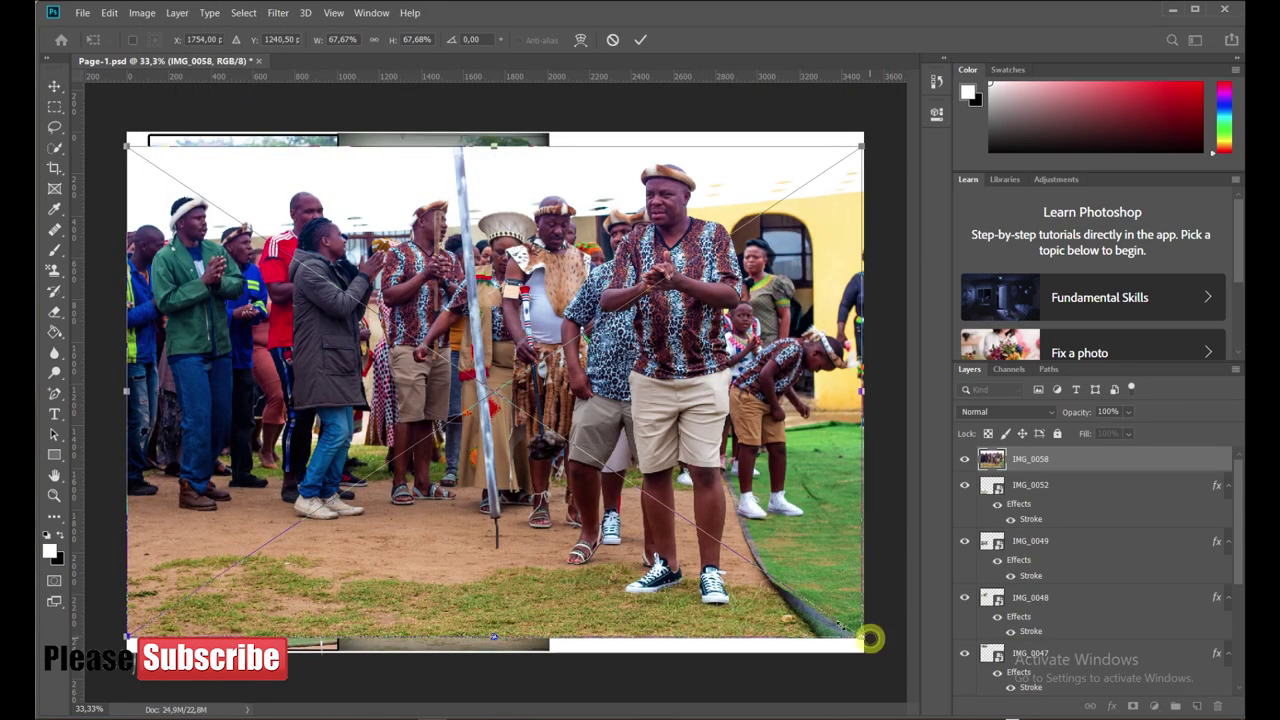
Scale IMG_0058 to about a quarter and fit it into the top-right slot
drag(871, 638, 384, 313)
drag(281, 279, 703, 281)
drag(805, 305, 860, 340)
drag(703, 132, 703, 138)
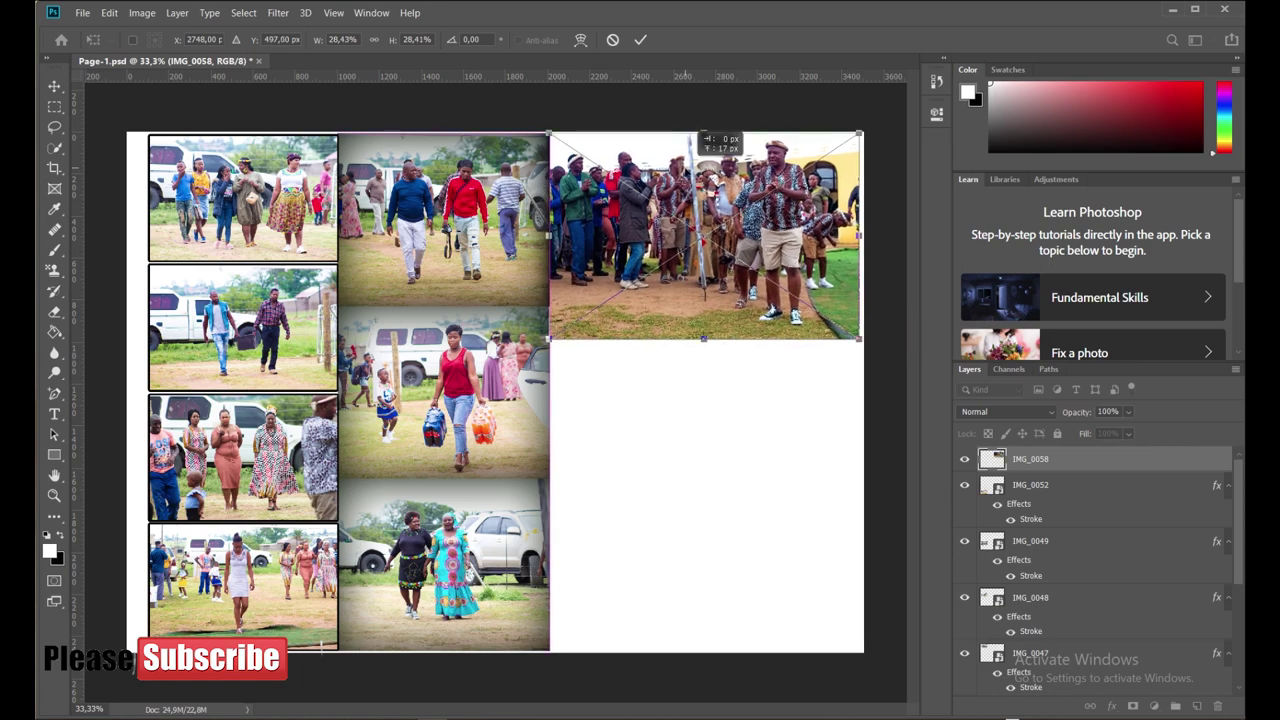
key(Return)
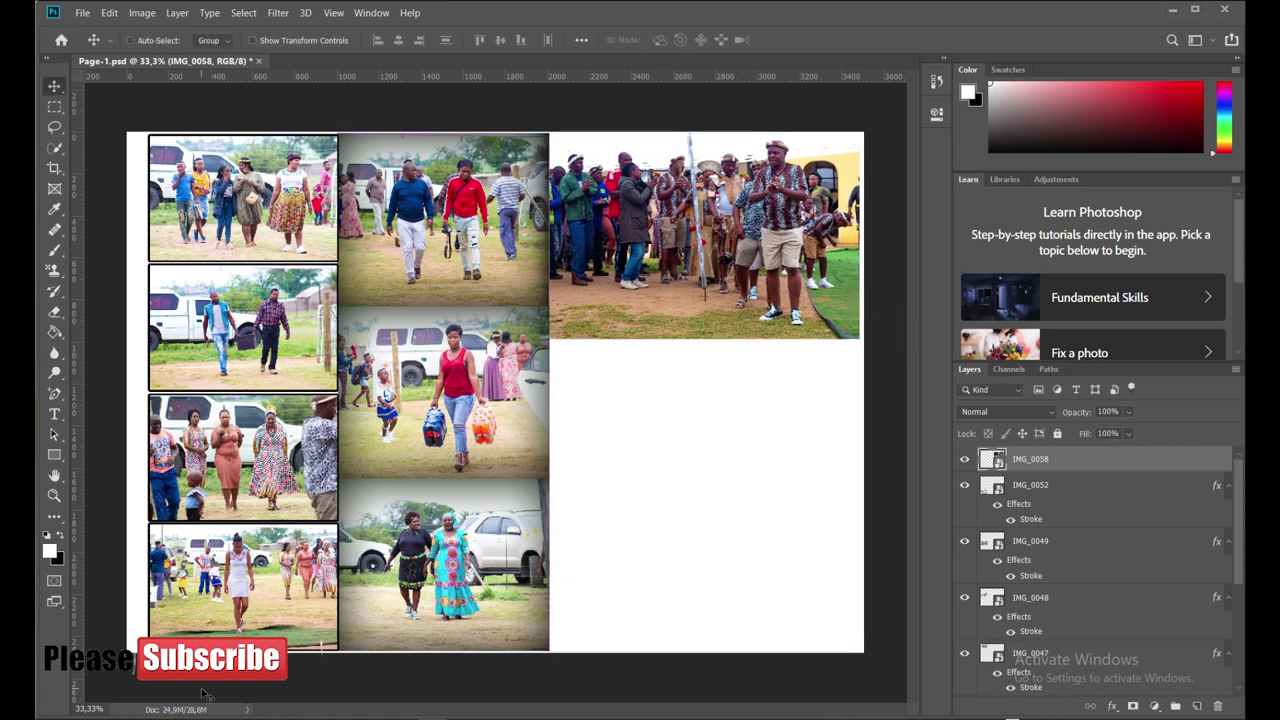
key(alt+Tab)
click(740, 497)
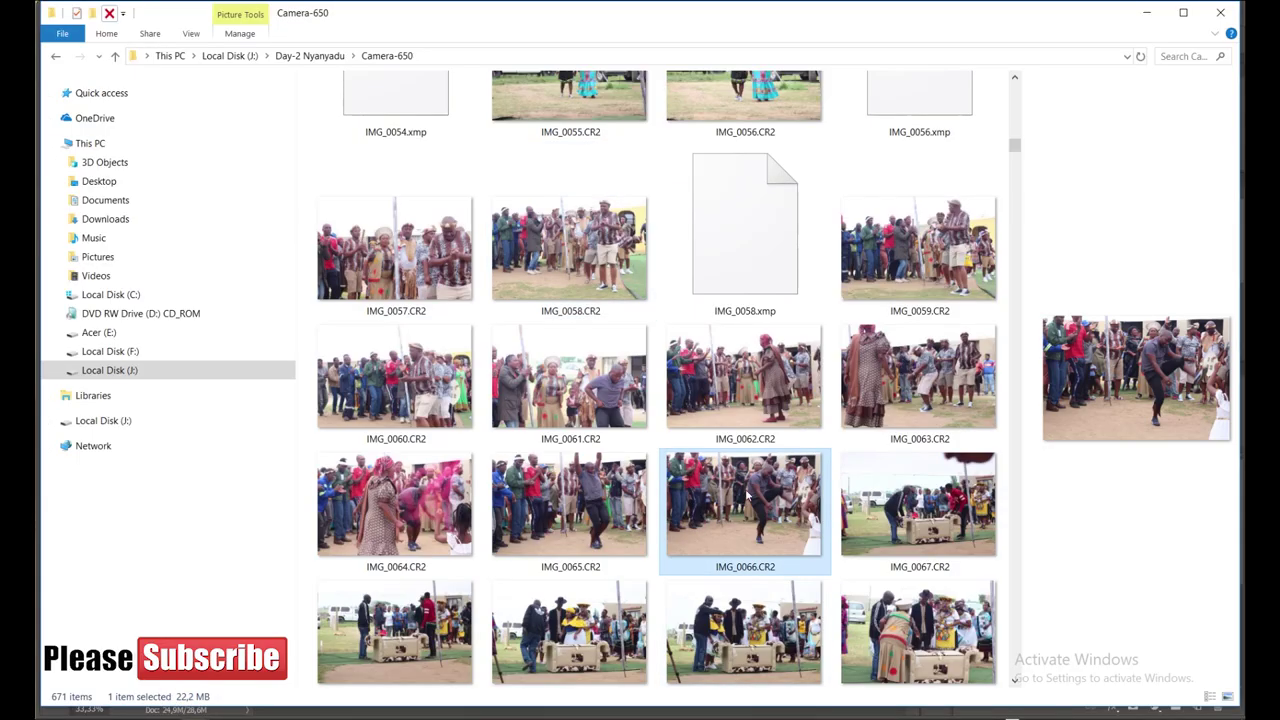
Open IMG_0066.CR2 in Camera Raw, raising Clarity, Vibrance, Exposure, and Shadows and Highlights to +100
drag(740, 497, 636, 451)
drag(797, 432, 744, 404)
drag(792, 366, 876, 376)
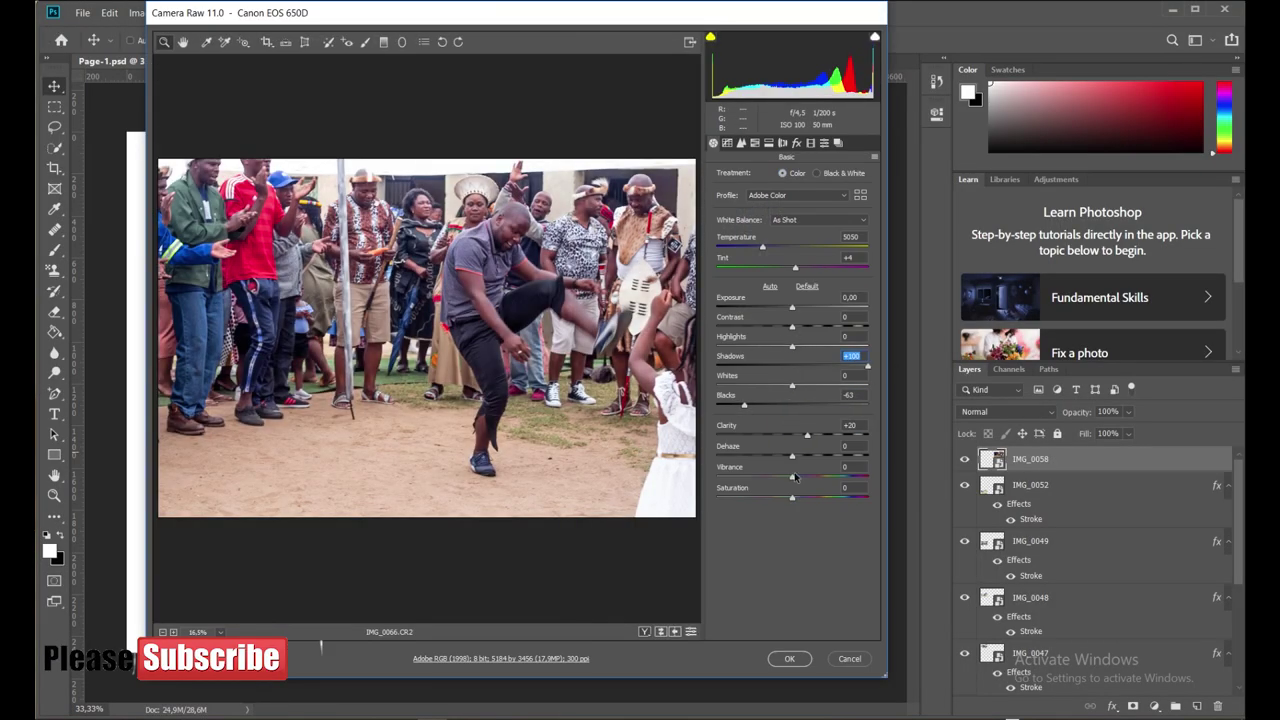
drag(792, 478, 840, 478)
drag(792, 346, 867, 346)
drag(798, 306, 800, 328)
key(Return)
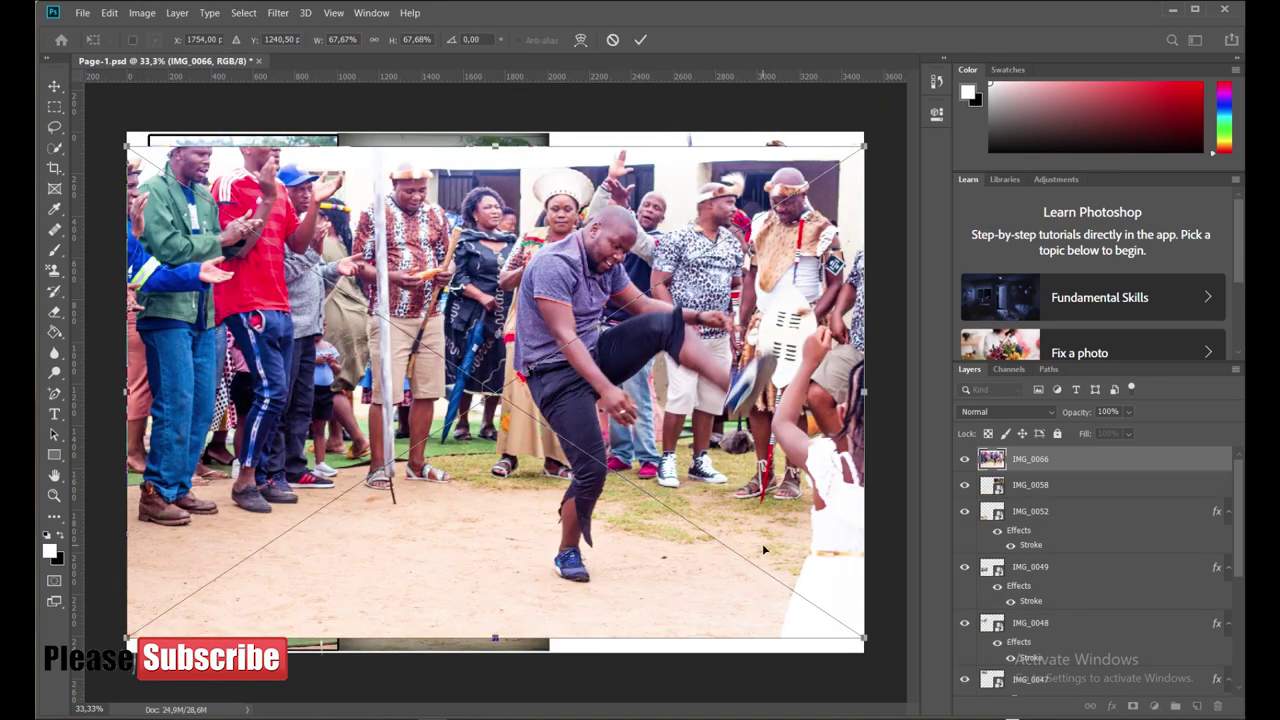
Place the dancing photo at about a third size directly below IMG_0058
click(636, 40)
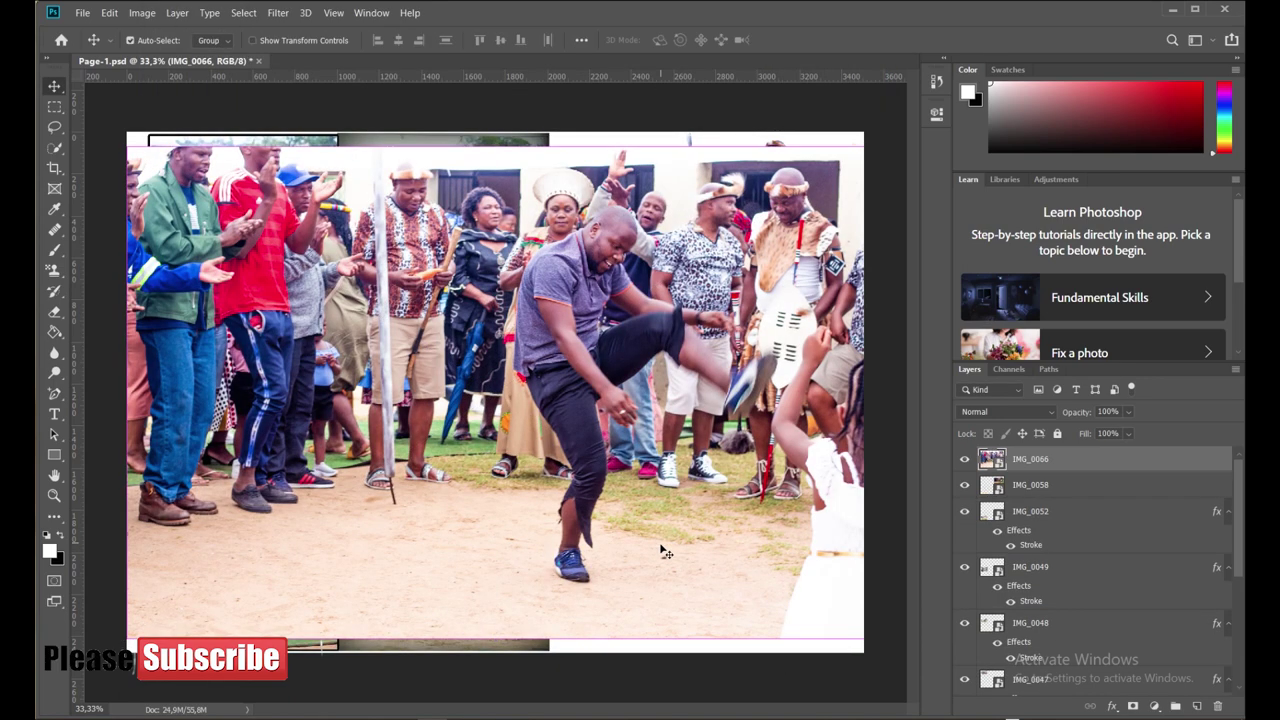
drag(494, 637, 494, 371)
mouse_move(492, 152)
mouse_down()
mouse_move(684, 340)
mouse_move(726, 342)
mouse_up()
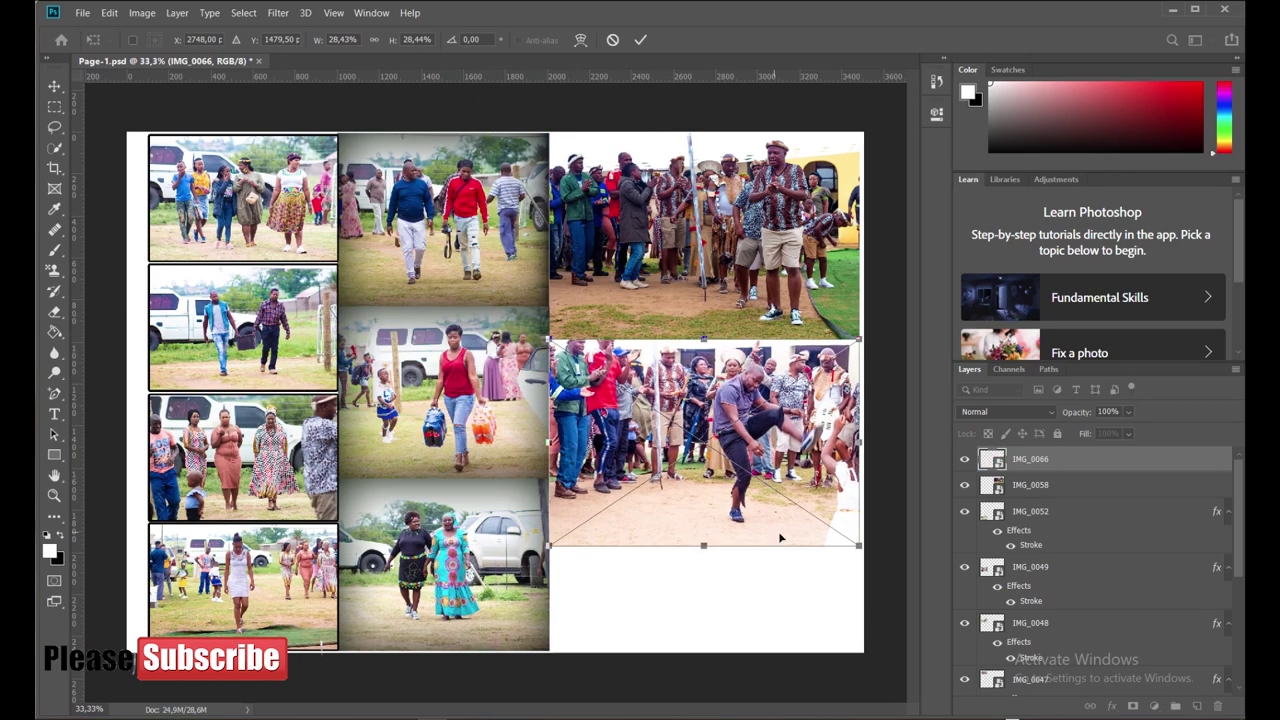
click(639, 40)
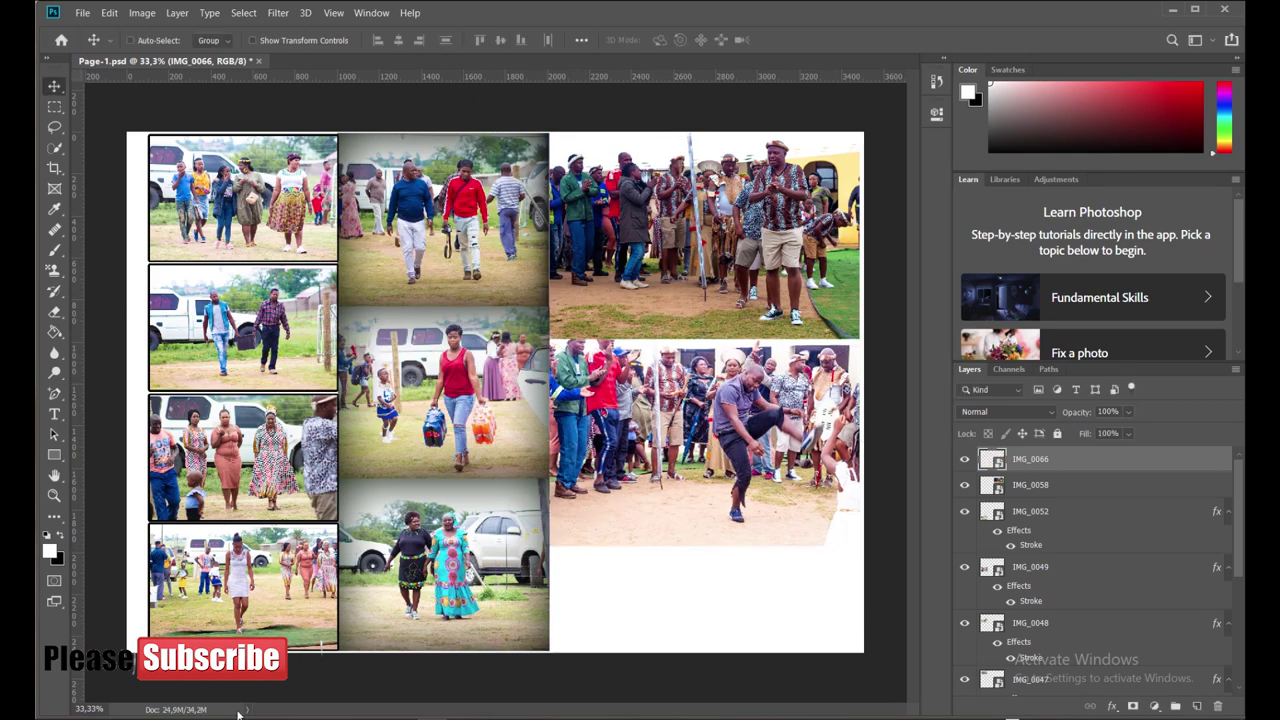
click(238, 714)
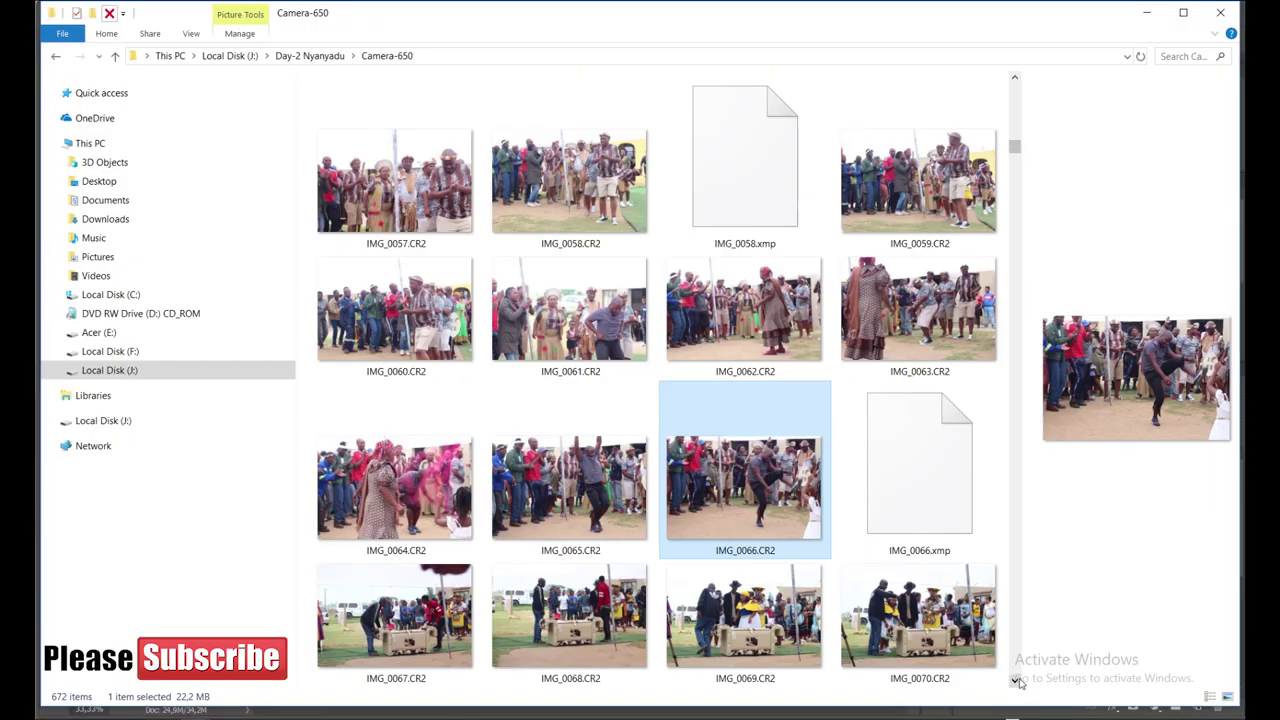
click(1015, 680)
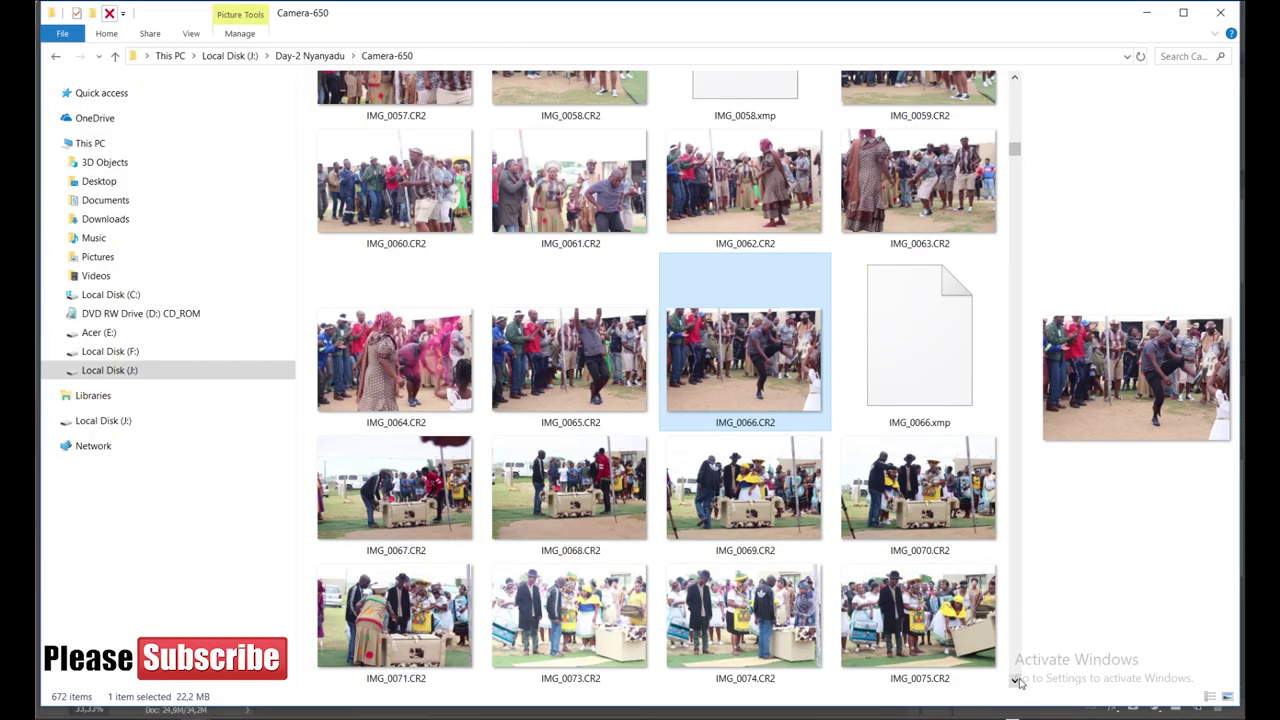
Open IMG_0057.CR2 in Camera Raw with boosted Vibrance, Shadows +75 and slightly lower Exposure
click(1015, 84)
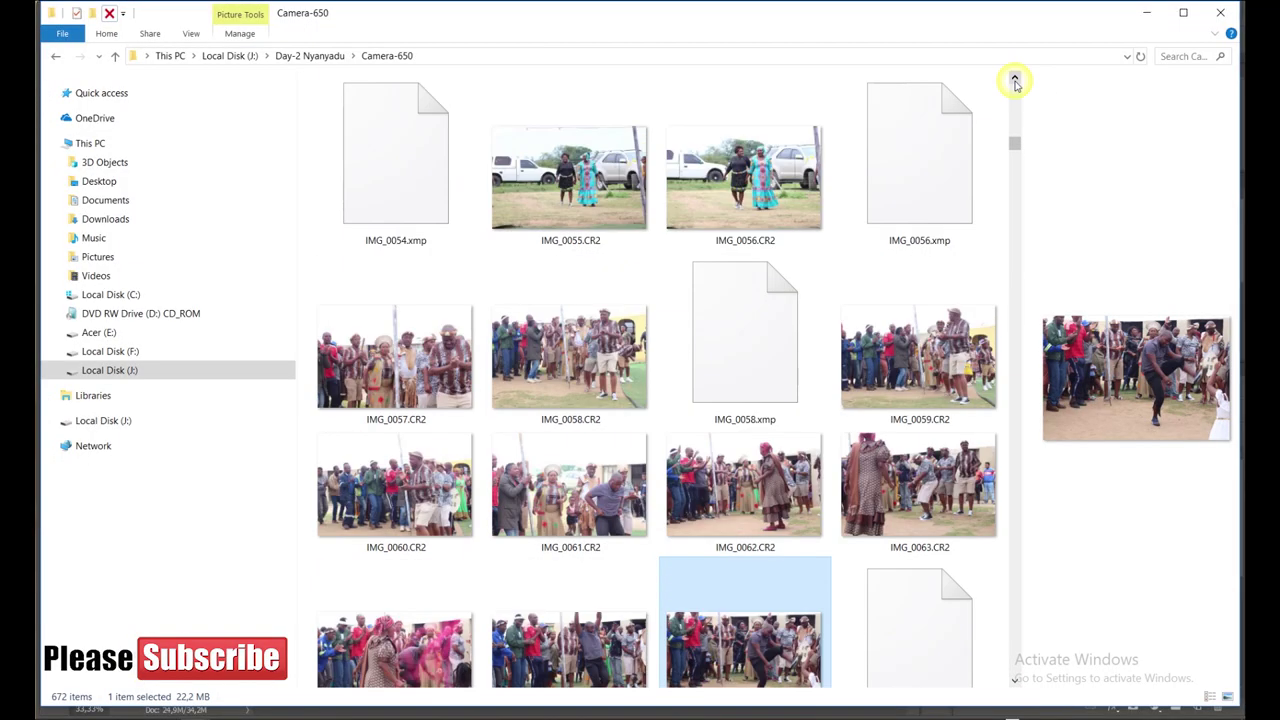
click(395, 360)
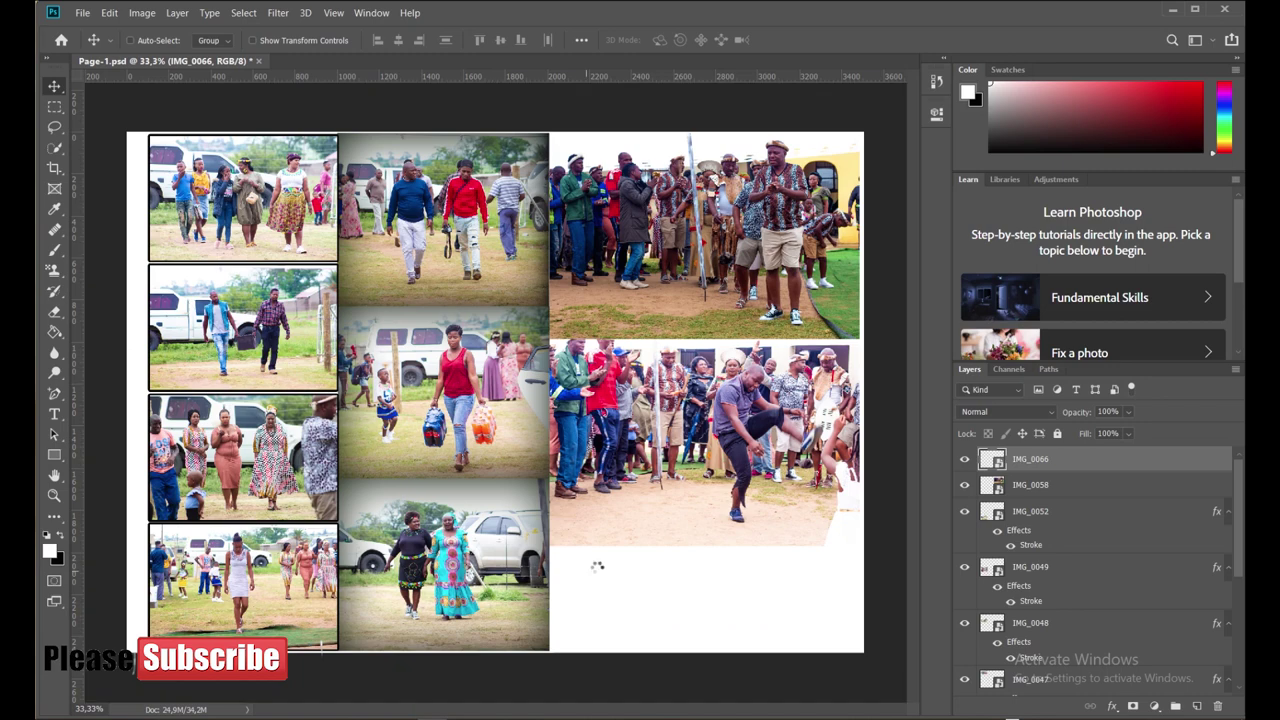
drag(395, 360, 595, 570)
drag(792, 477, 857, 477)
click(849, 357)
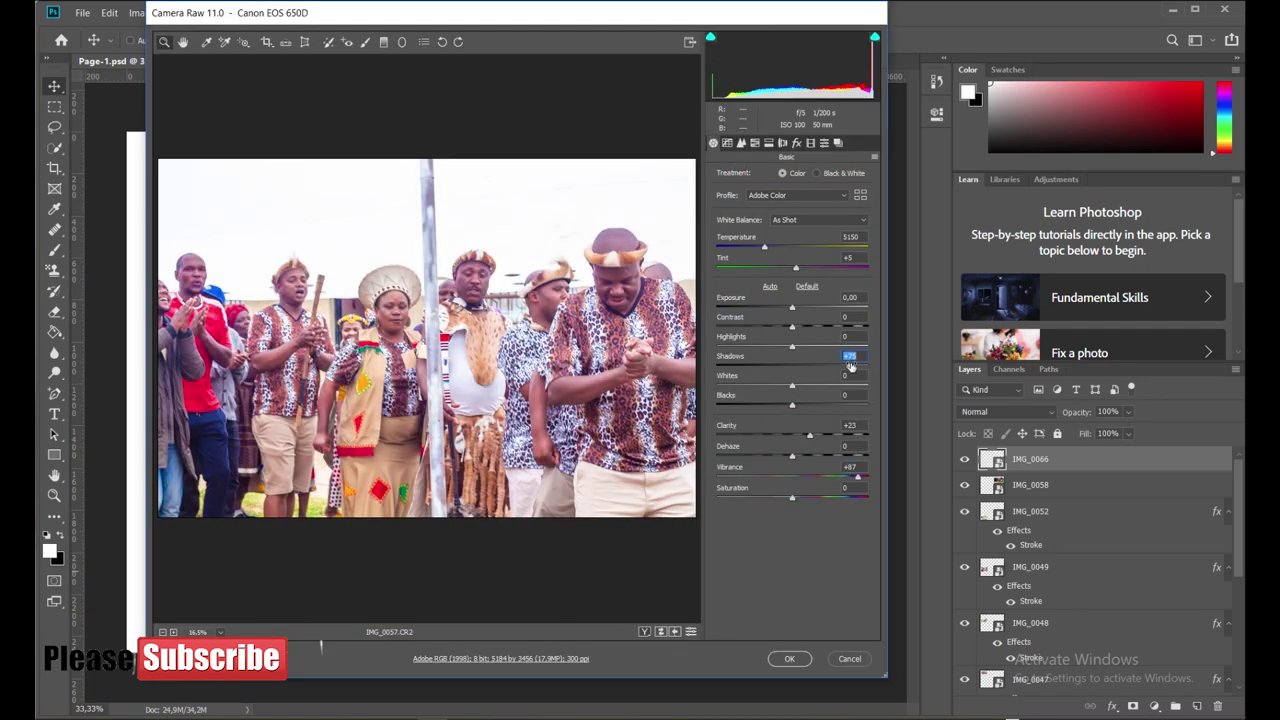
drag(792, 306, 785, 302)
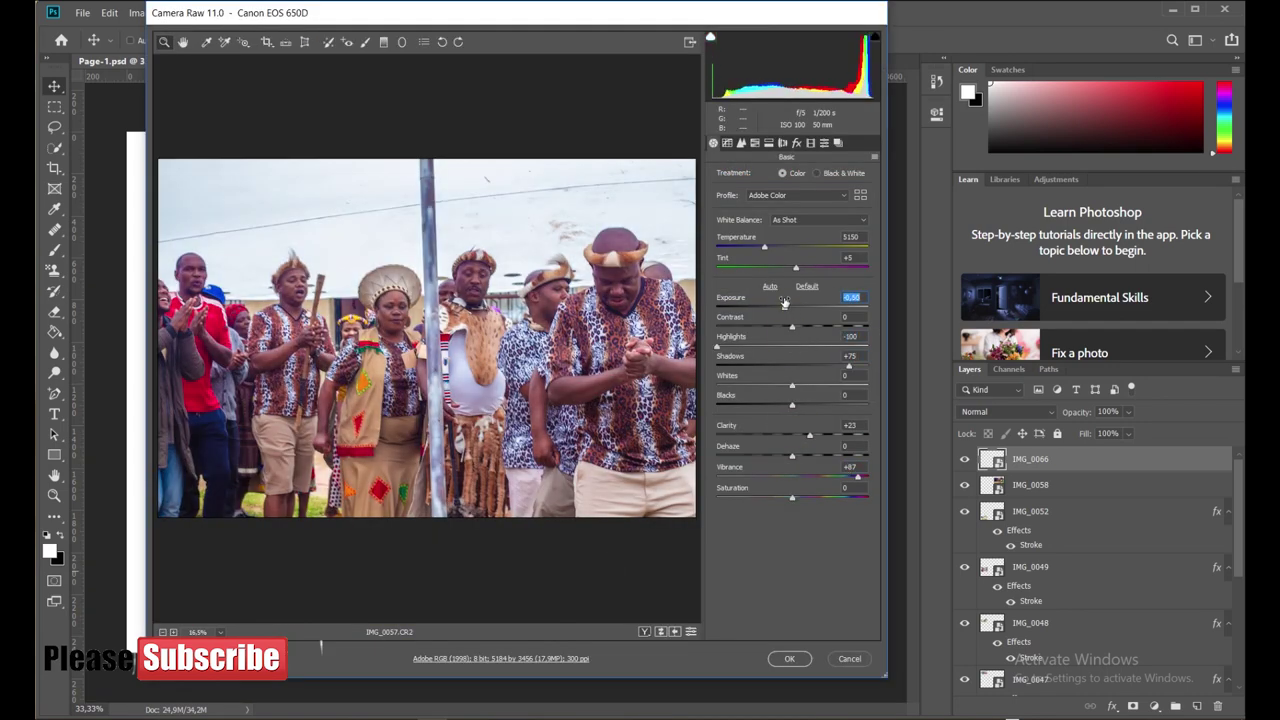
click(789, 659)
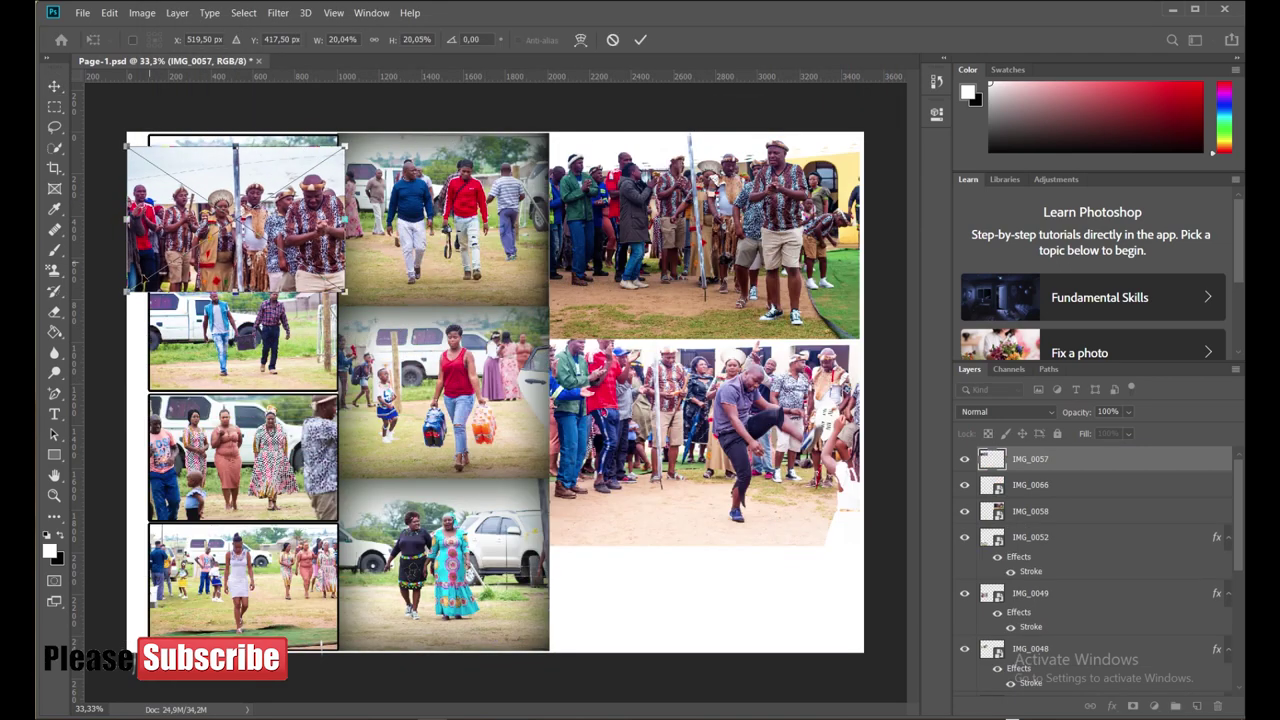
Scale IMG_0057 down and fit it into the page's lower-right area below IMG_0066
mouse_move(305, 262)
mouse_down()
mouse_move(410, 495)
mouse_move(724, 620)
mouse_up()
drag(750, 505, 703, 535)
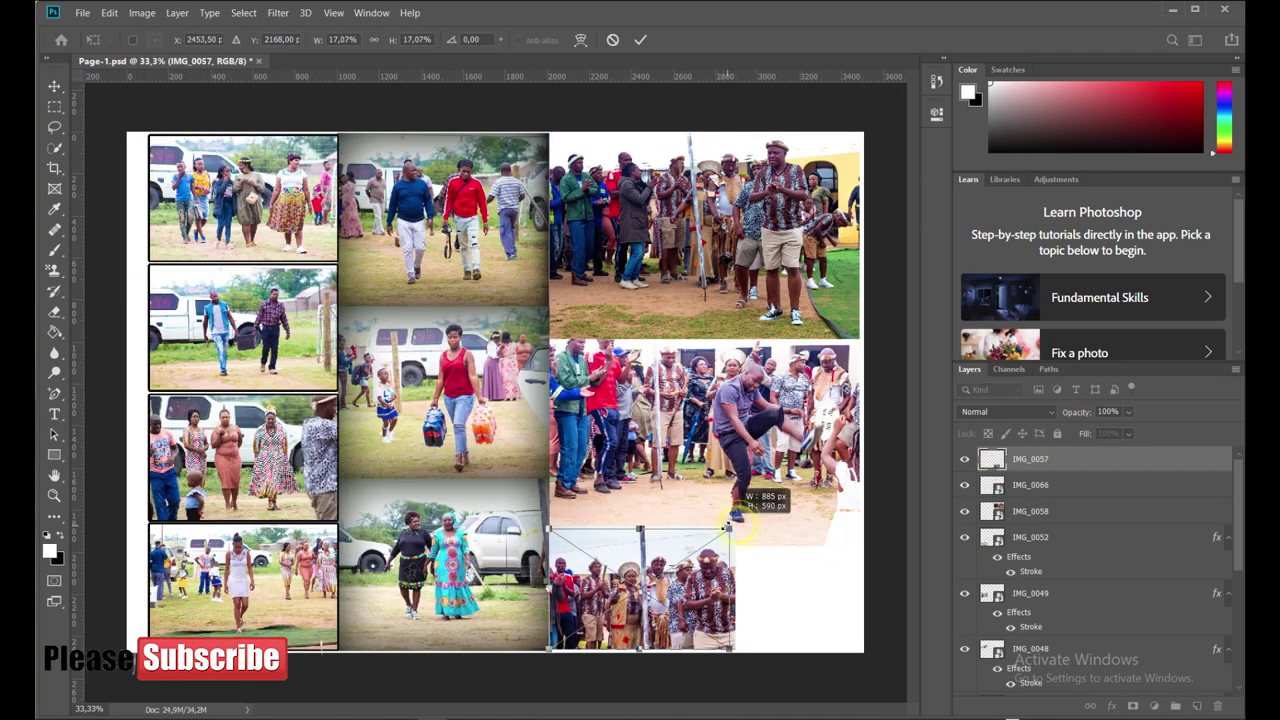
click(640, 39)
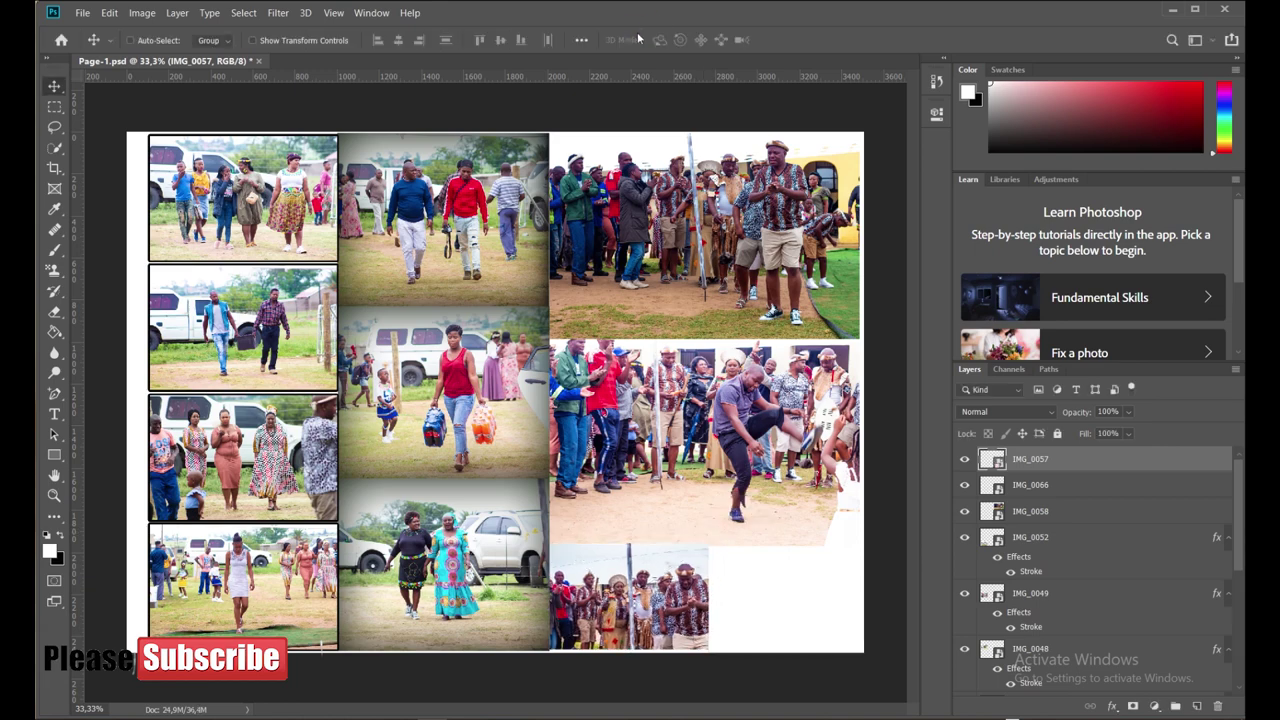
key(alt+Tab)
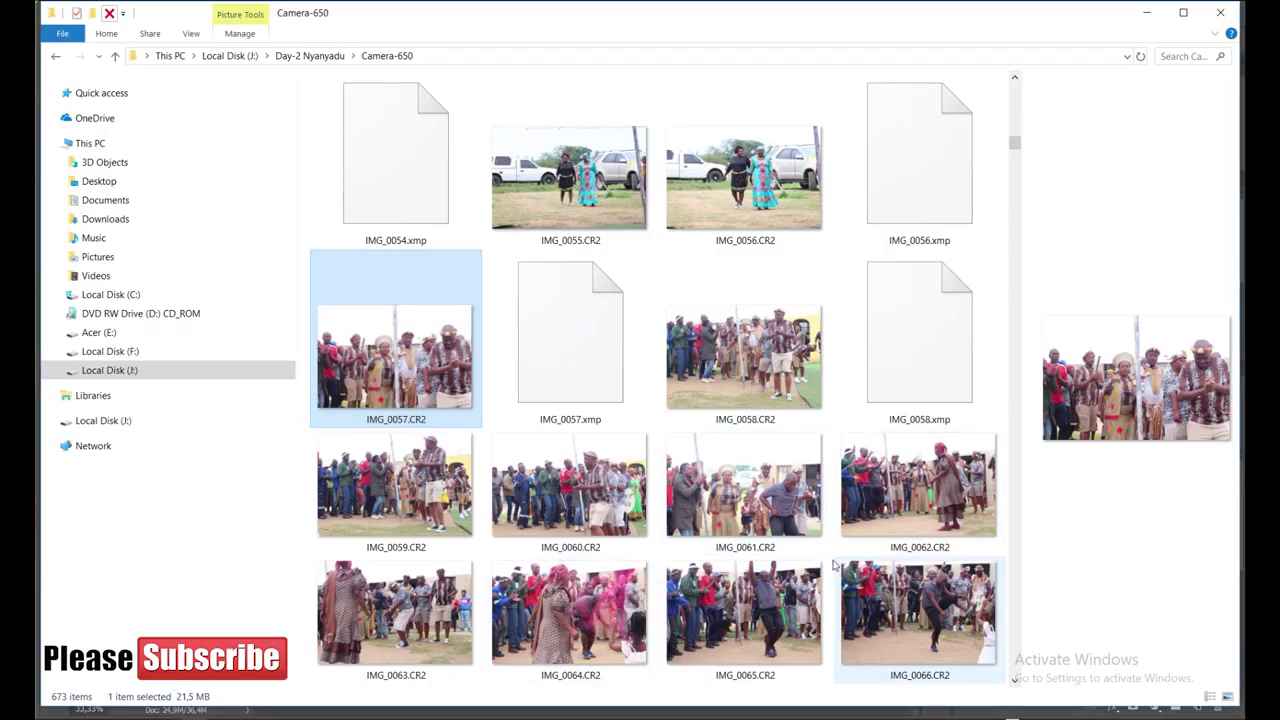
Edit IMG_0062.CR2 in Camera Raw: Vibrance +37, Highlights -100, deeper Blacks, brighter Whites, added Clarity
drag(930, 490, 429, 518)
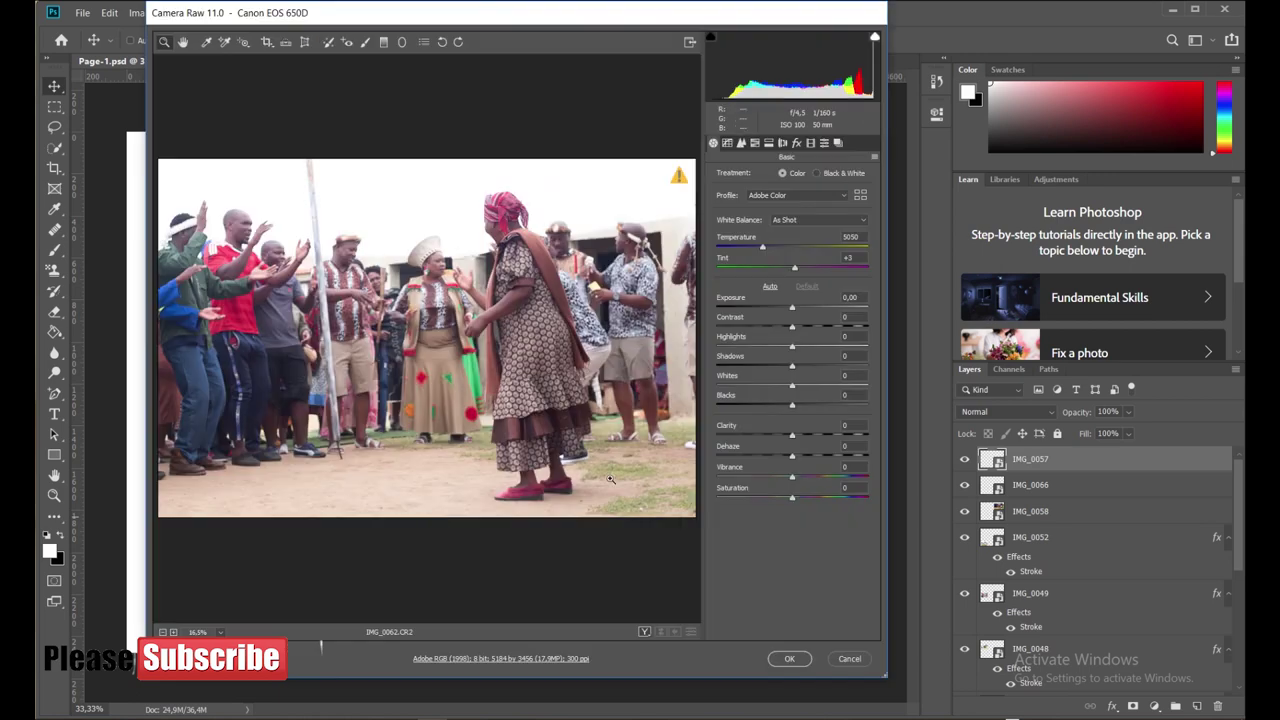
drag(791, 477, 819, 474)
mouse_move(792, 405)
mouse_down()
mouse_move(743, 405)
mouse_move(813, 384)
mouse_up()
drag(785, 303, 713, 345)
drag(792, 437, 811, 435)
drag(814, 385, 848, 382)
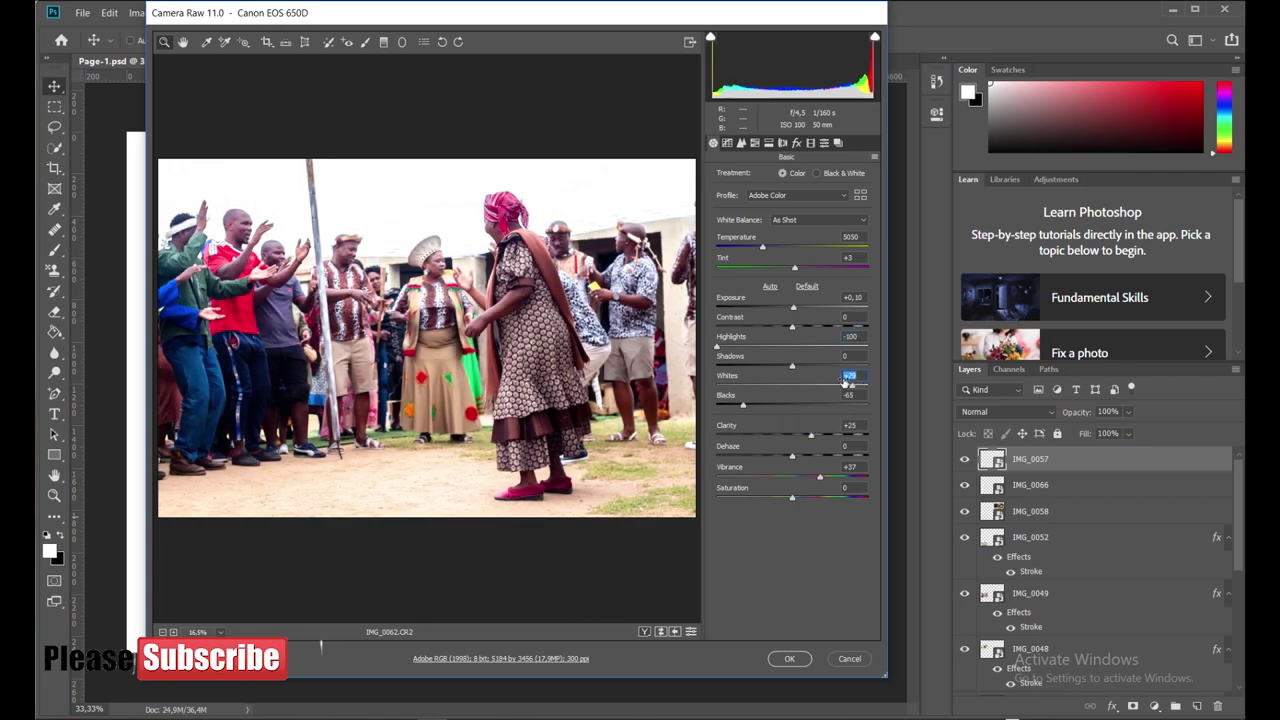
click(789, 658)
Shrink IMG_0062 into the bottom-right corner beside IMG_0057
mouse_move(128, 140)
mouse_down()
mouse_move(360, 285)
mouse_move(630, 545)
mouse_move(707, 546)
mouse_up()
mouse_move(864, 642)
mouse_down()
mouse_move(852, 636)
mouse_move(866, 646)
mouse_up()
click(640, 40)
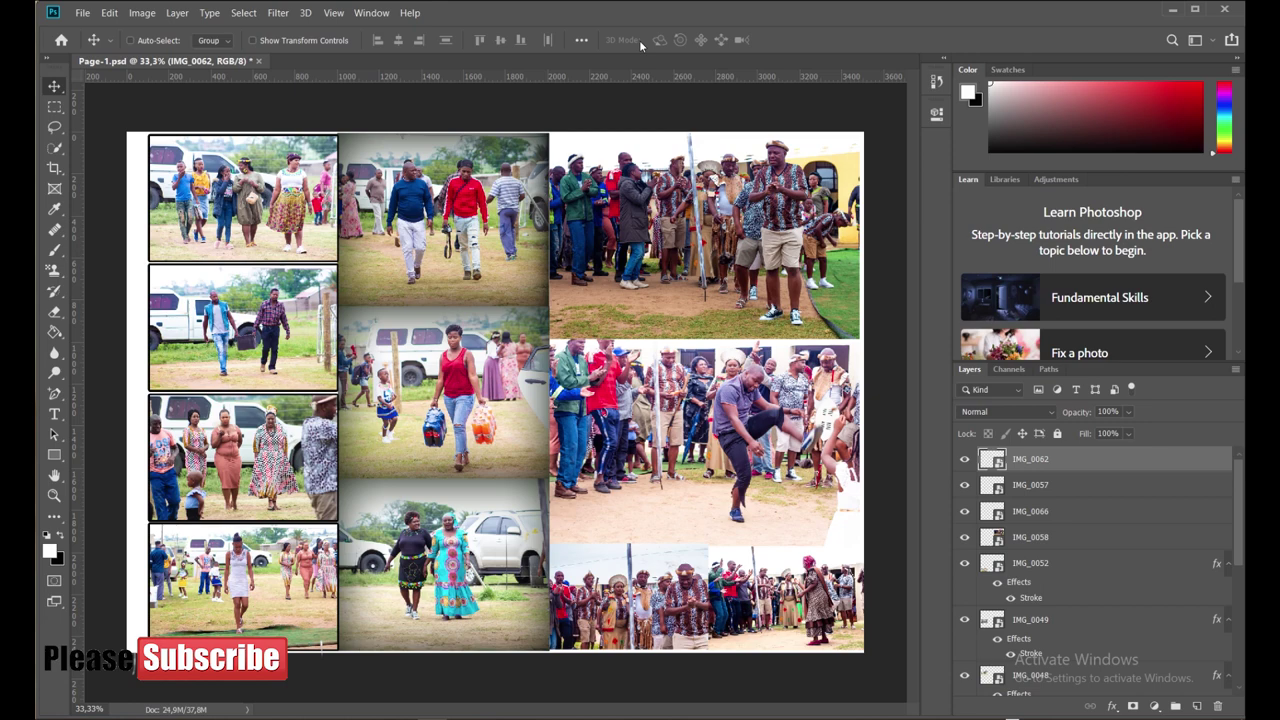
Add a trial red Inner Glow effect to the IMG_0062 layer
click(1112, 706)
click(1138, 606)
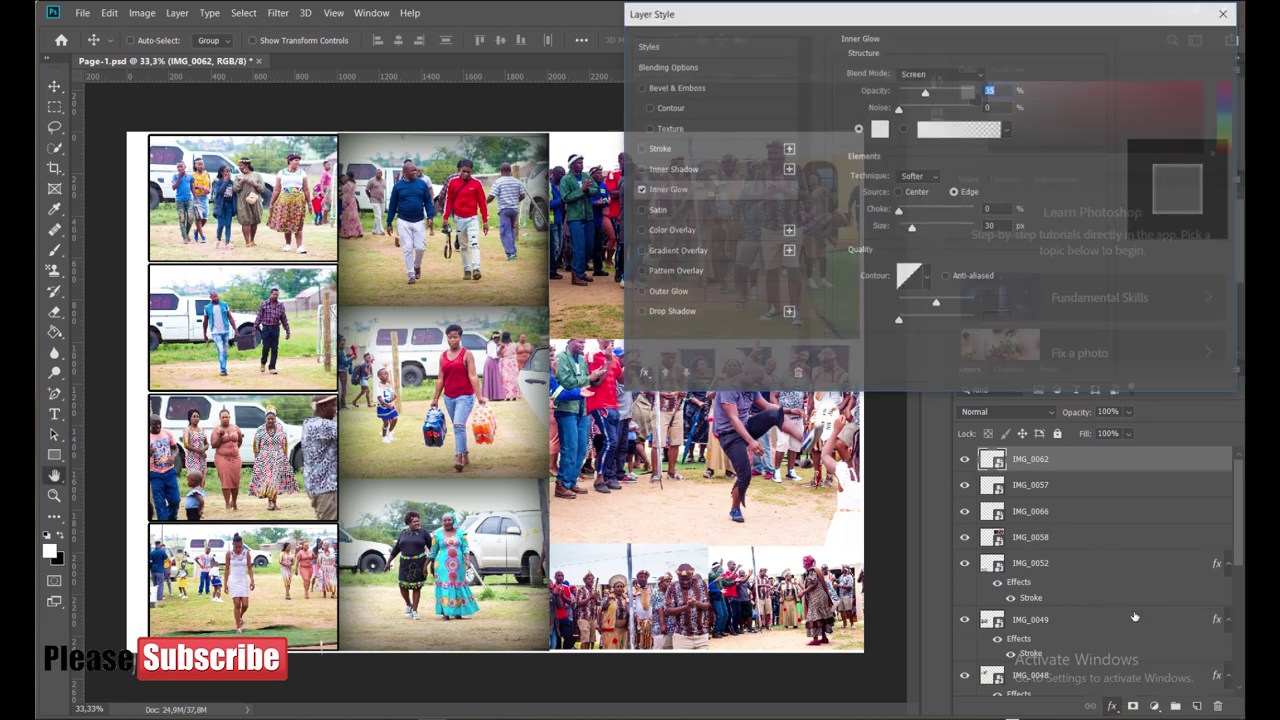
click(879, 128)
click(884, 210)
click(1044, 205)
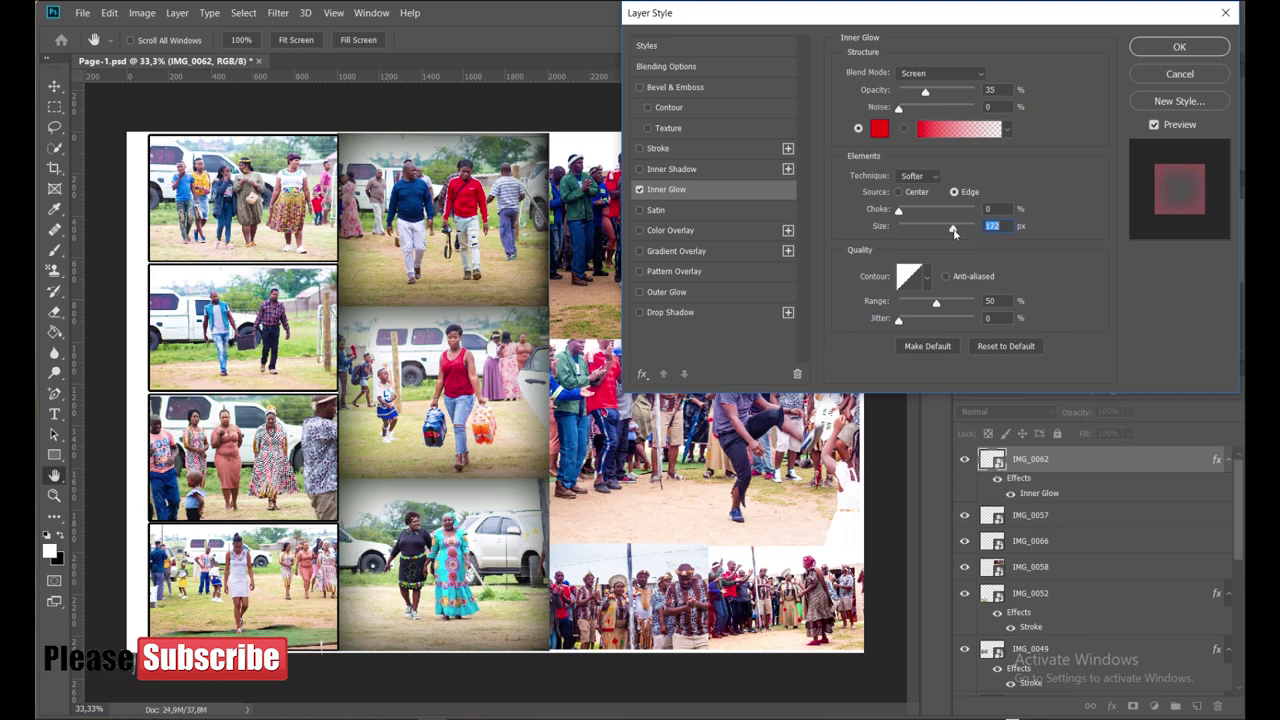
key(Return)
Cancel the glow on IMG_0057, undo IMG_0062's glow, and check the right-column photos
click(1060, 515)
click(1112, 706)
click(1137, 621)
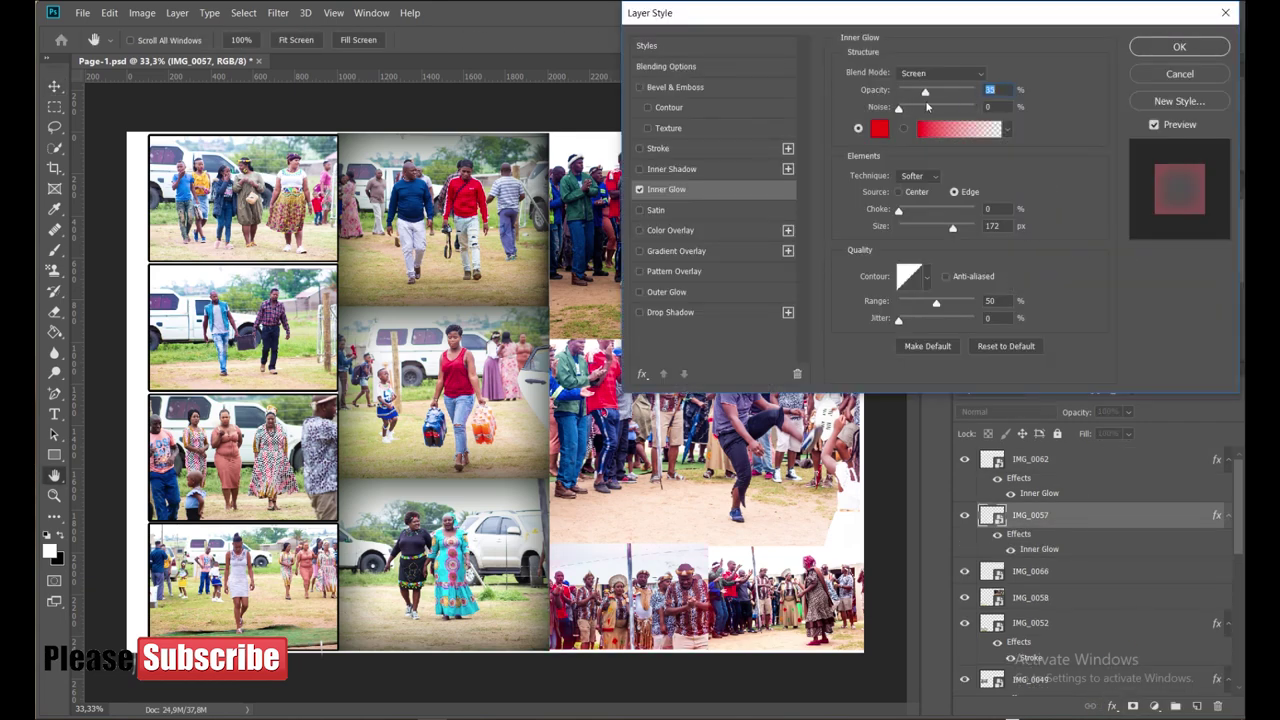
key(Escape)
key(ctrl+z)
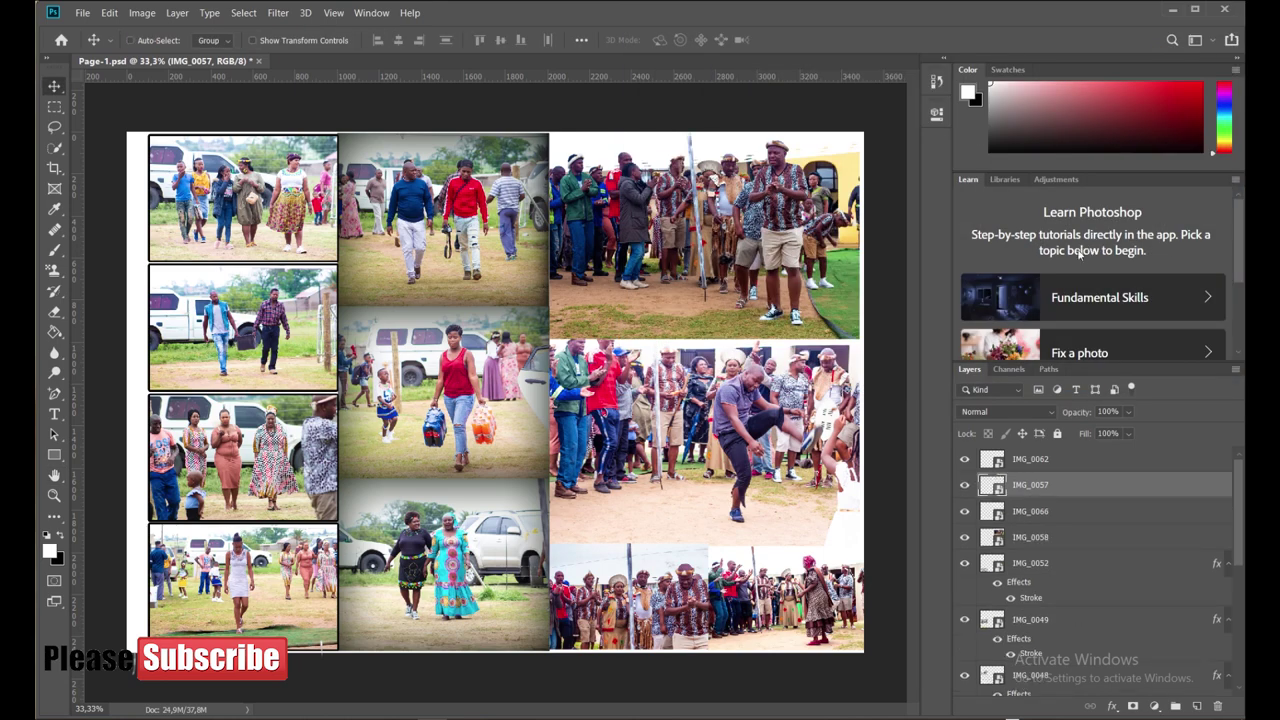
click(1026, 540)
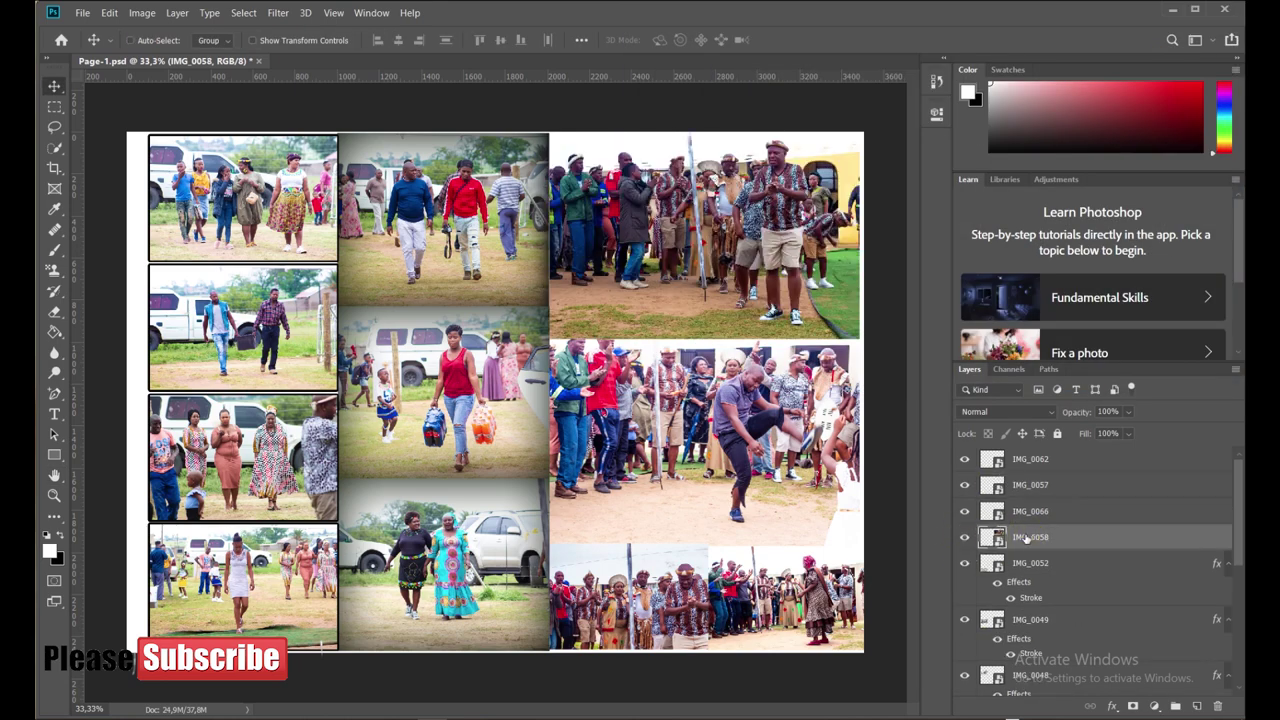
click(964, 537)
click(964, 537)
click(964, 511)
Save the collage as JPEG Page-1.jpg with the default quality options
click(82, 12)
click(110, 185)
click(190, 311)
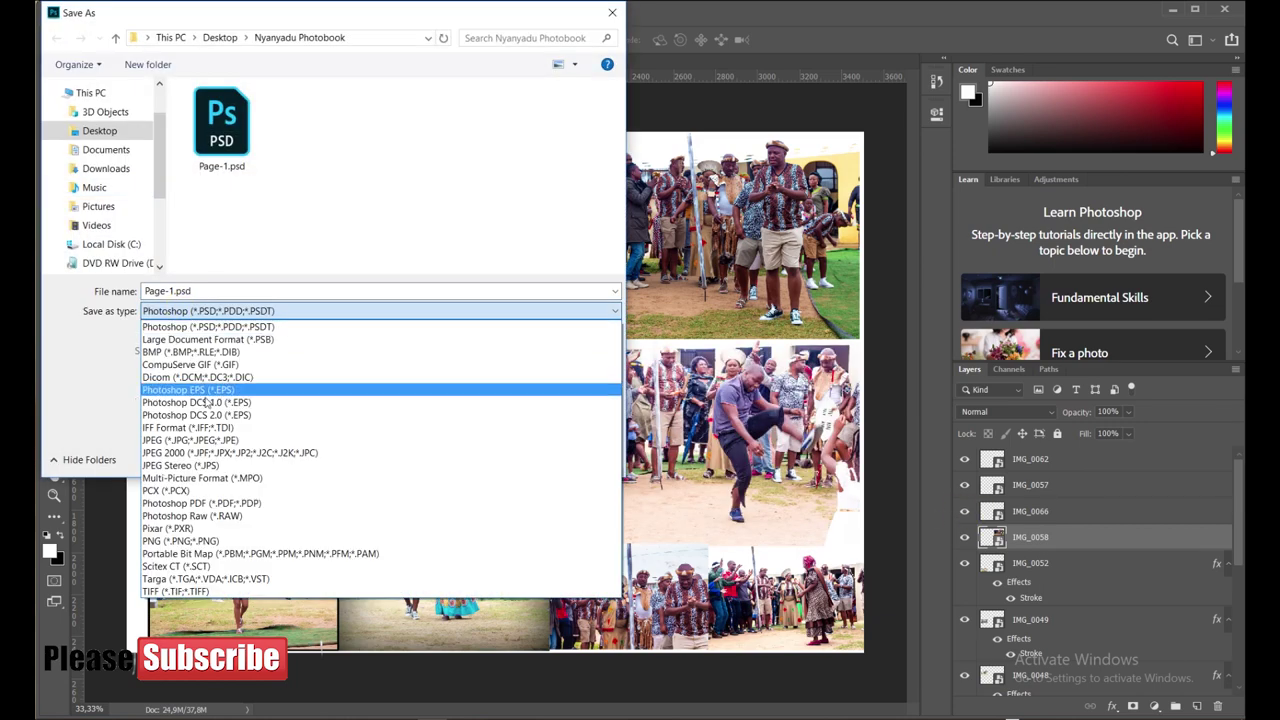
click(209, 440)
click(497, 460)
click(457, 80)
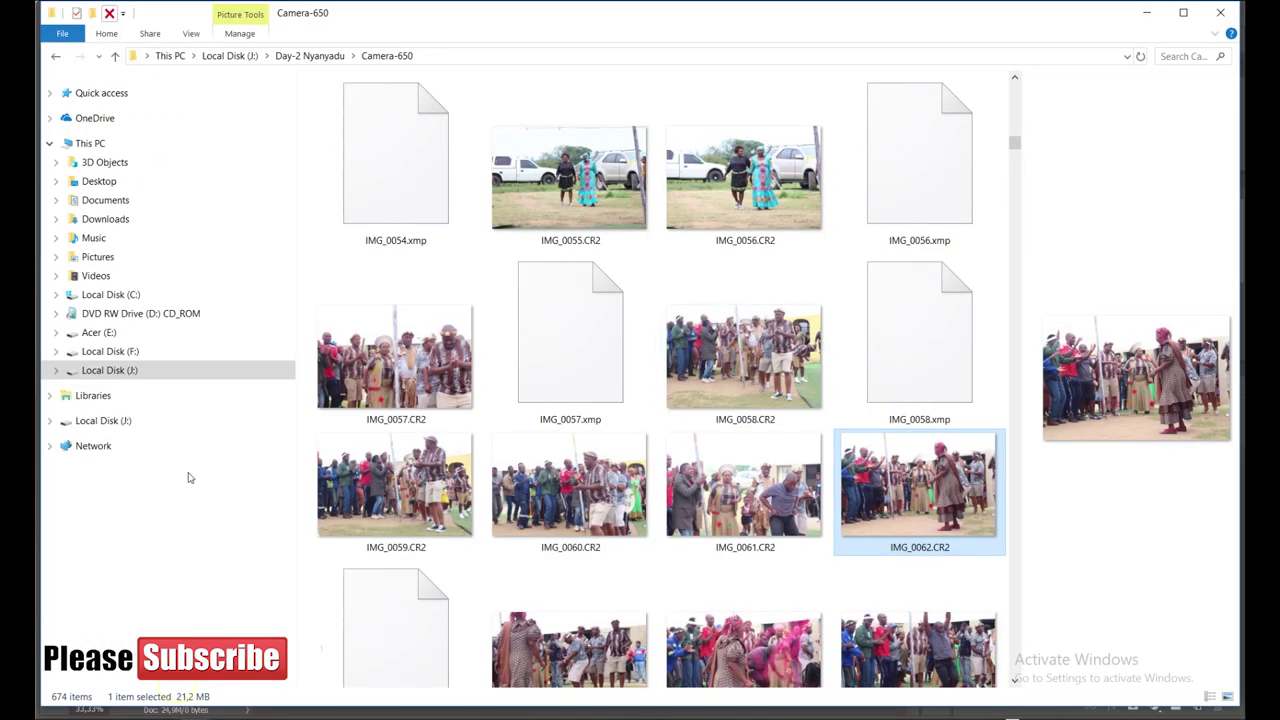
Scroll the Camera-650 folder and open IMG_0070.CR2 in Camera Raw
scroll(1015, 681, down, 5)
click(1015, 681)
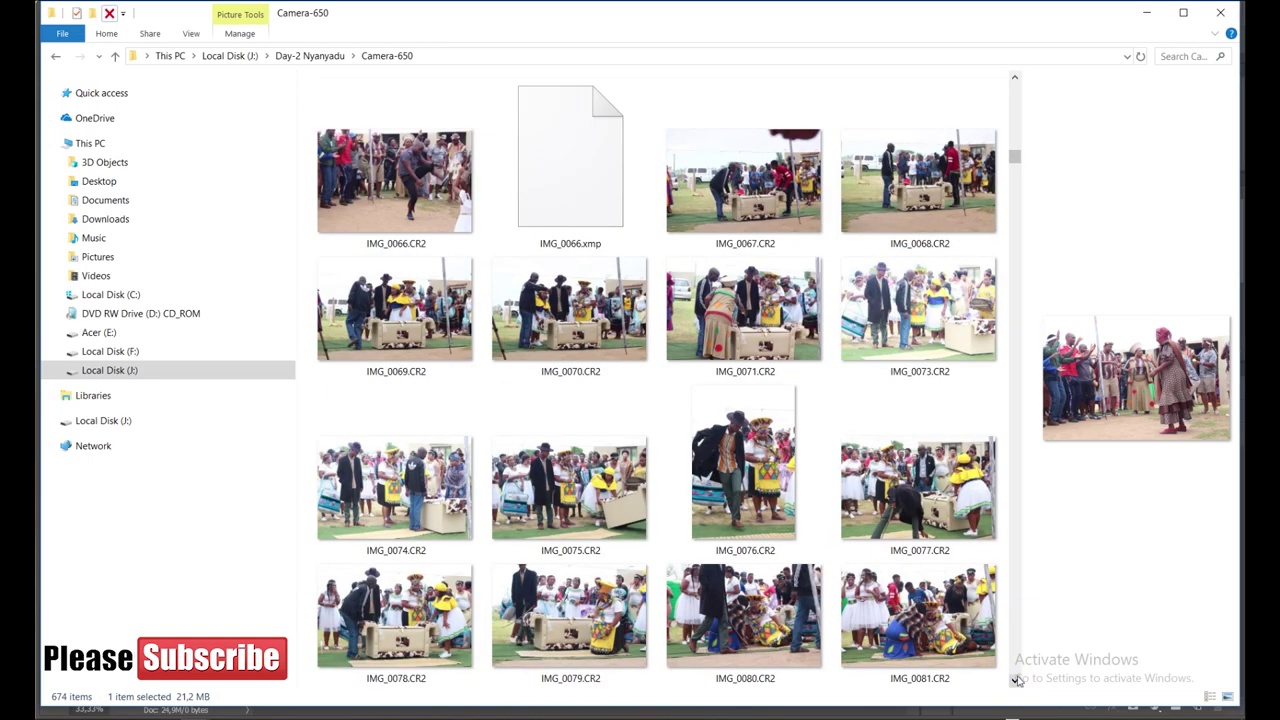
double_click(569, 315)
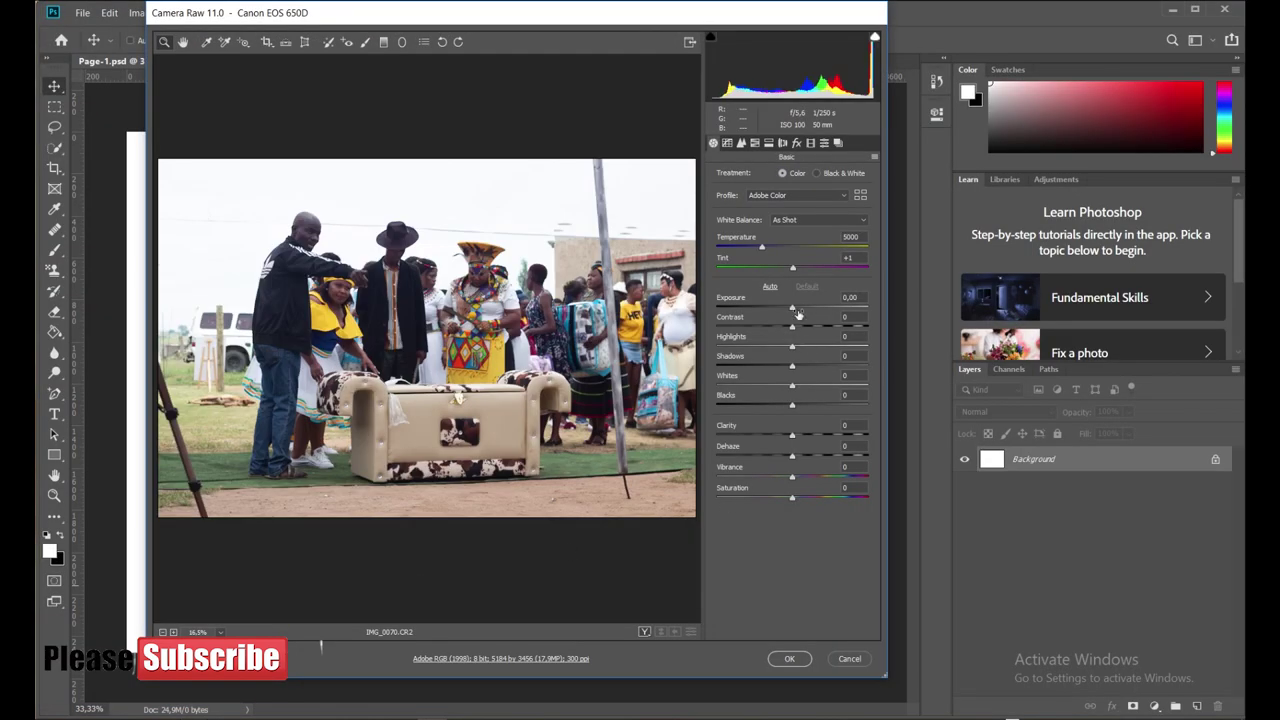
Set exposure +0.50, shadows +51, clarity +42, vibrance +54 and blacks -54
mouse_move(798, 310)
mouse_down()
mouse_move(737, 346)
mouse_move(830, 366)
mouse_up()
drag(792, 427, 824, 427)
drag(792, 476, 833, 476)
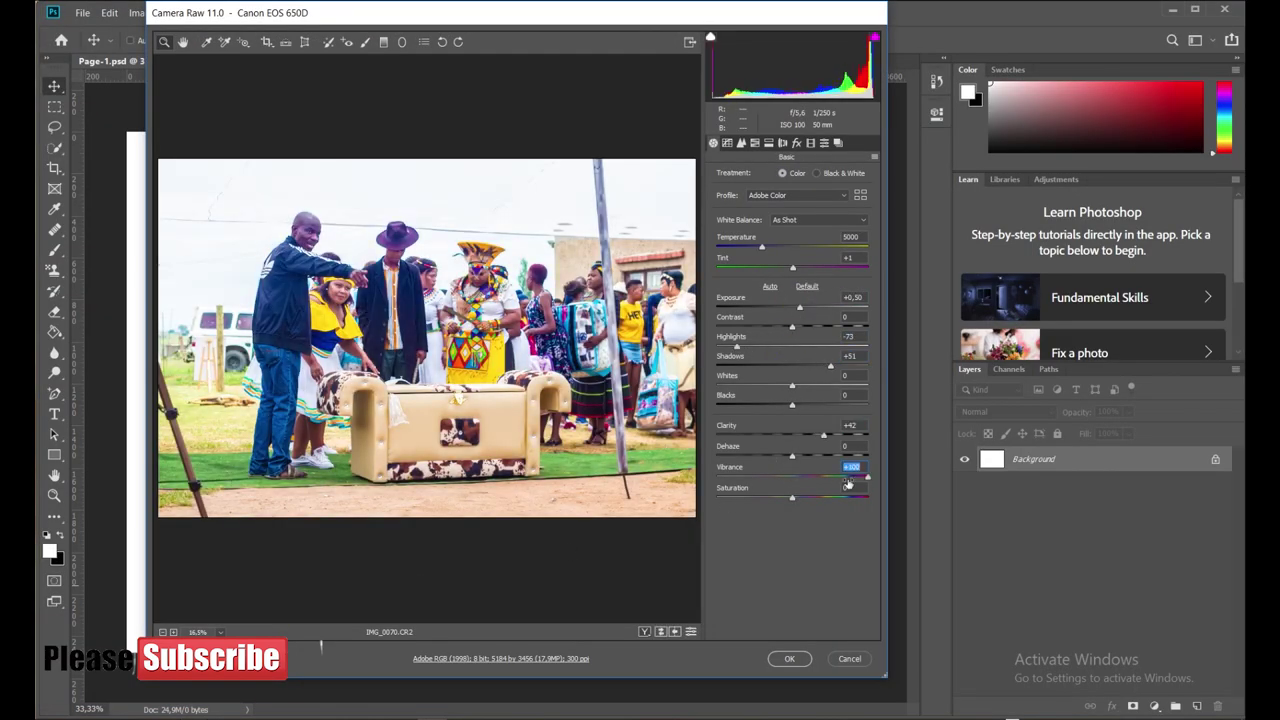
mouse_move(789, 403)
mouse_down()
mouse_move(751, 403)
mouse_move(712, 370)
mouse_up()
click(721, 340)
Darken the tone curve's lights, darks and shadows, then place IMG_0070 on the page
click(727, 143)
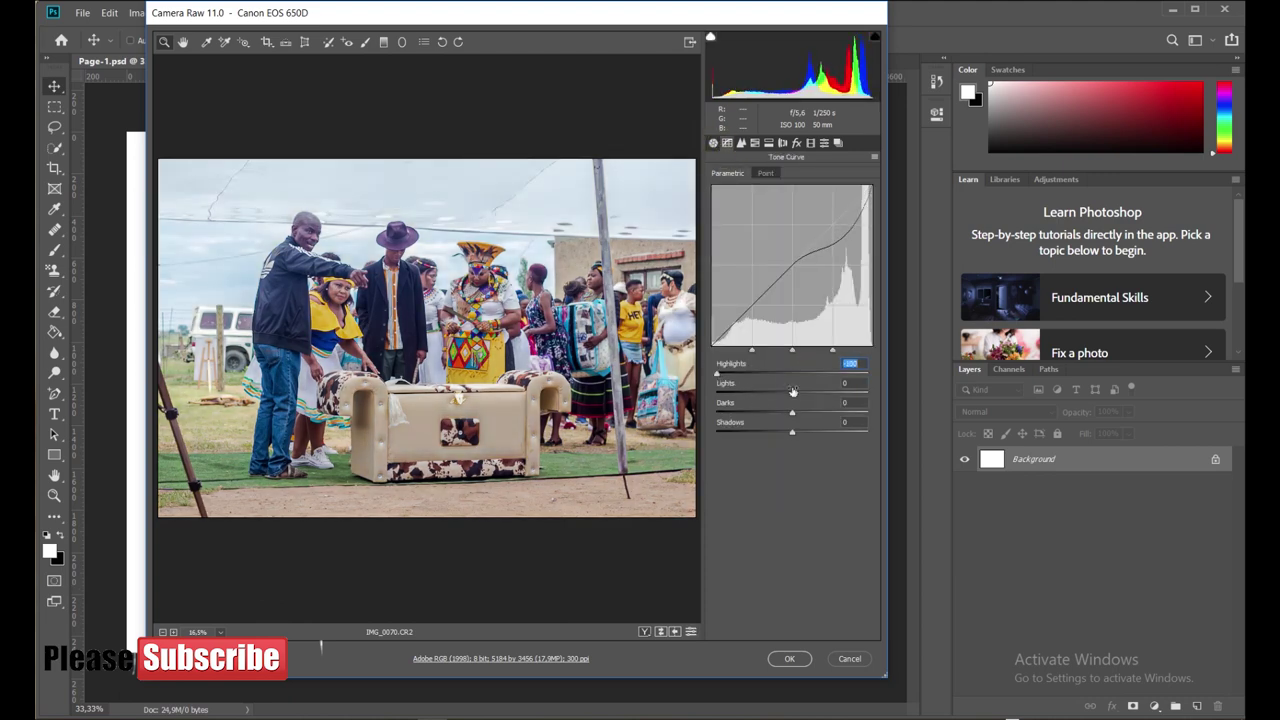
mouse_move(792, 392)
mouse_down()
mouse_move(778, 392)
mouse_move(763, 432)
mouse_up()
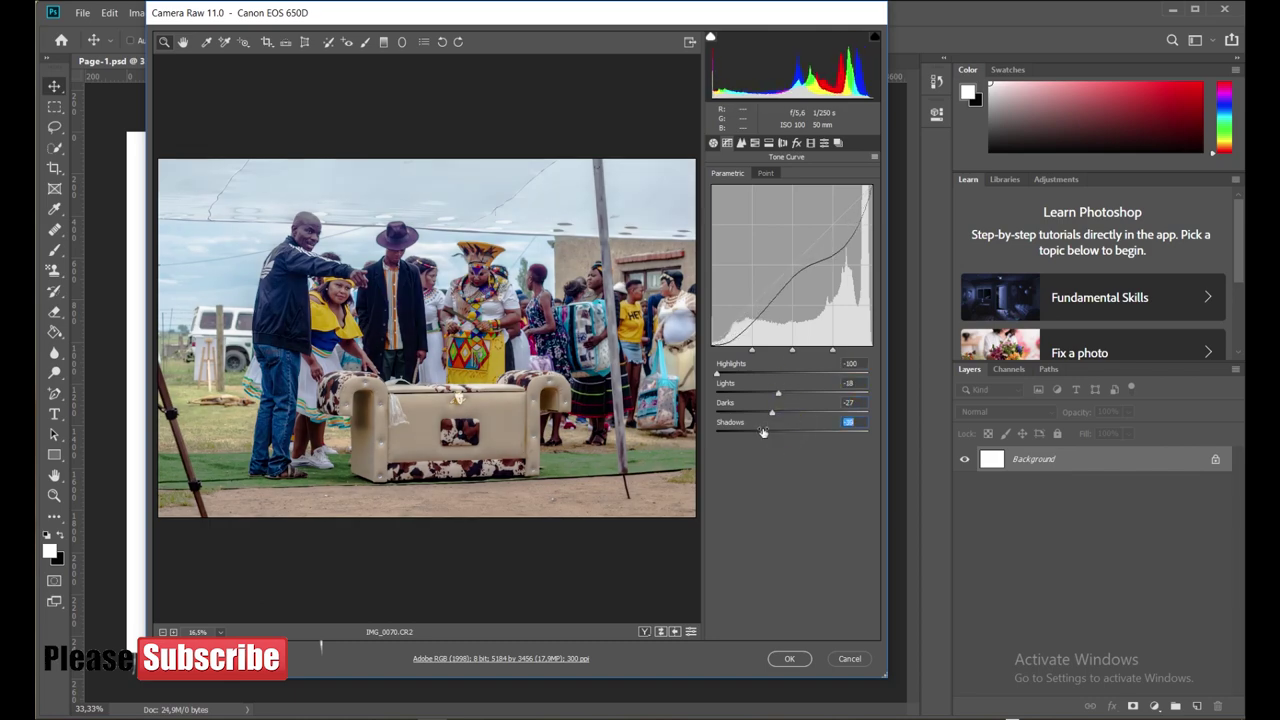
click(774, 663)
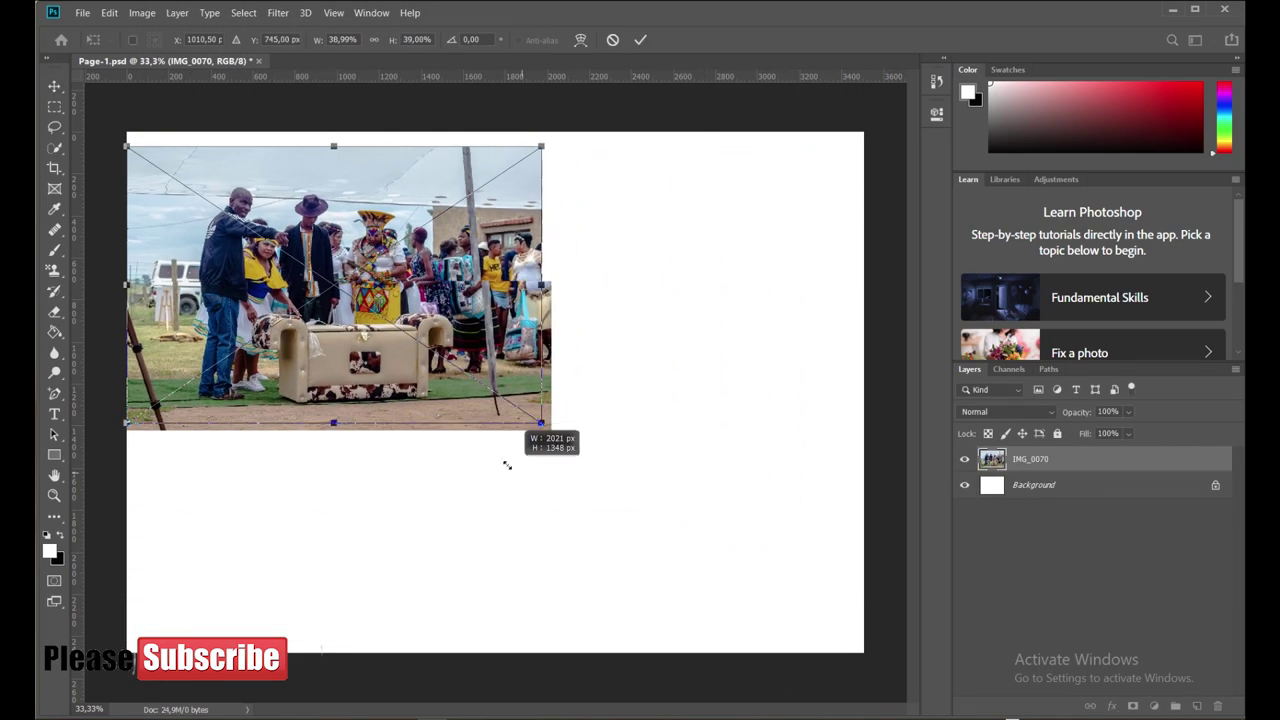
Scale IMG_0070 to about 40% and move it to the page's top-left corner
drag(864, 636, 477, 380)
mouse_move(300, 366)
mouse_down()
mouse_move(345, 210)
mouse_move(360, 212)
mouse_up()
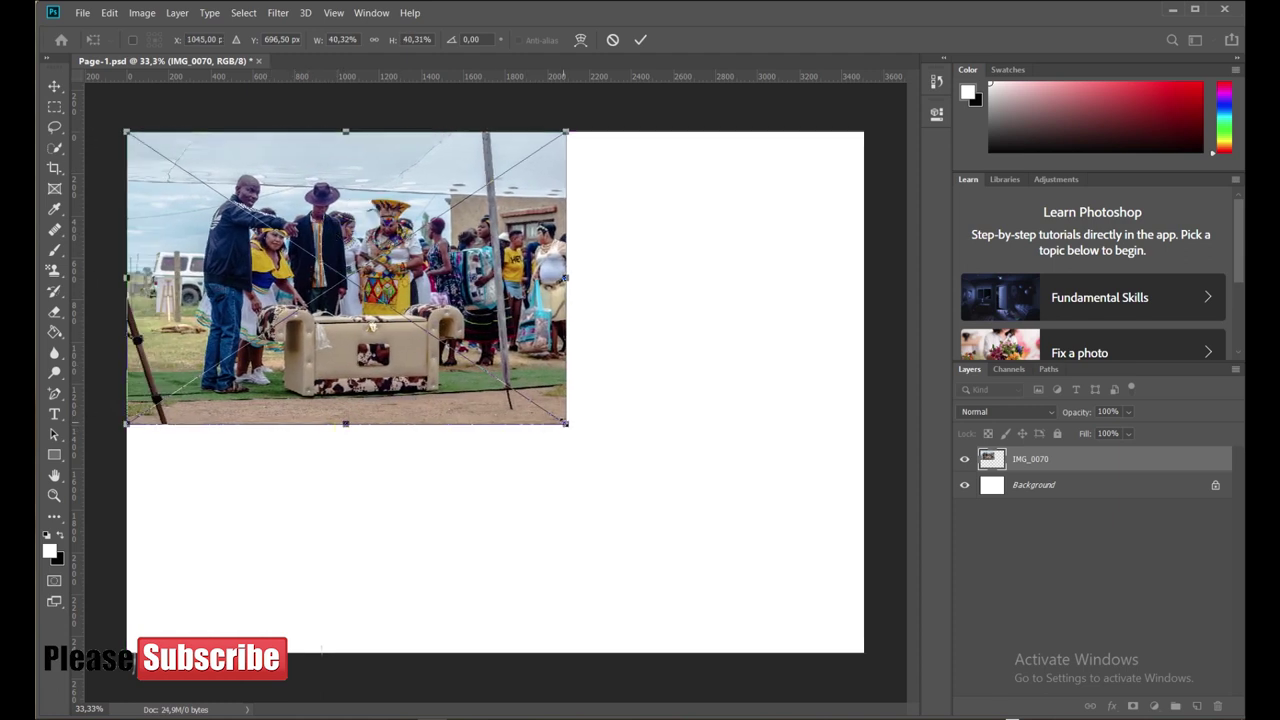
click(640, 39)
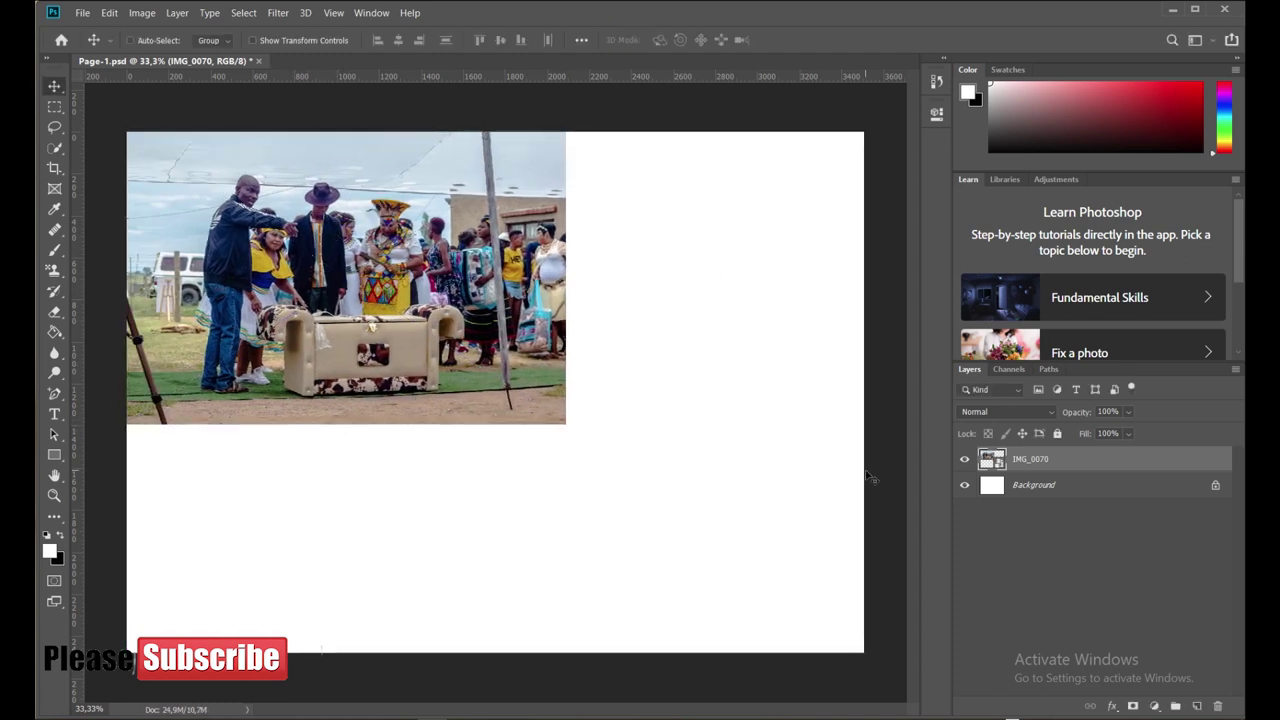
Give IMG_0070 an Inner Shadow of size 250
click(1112, 706)
click(1142, 612)
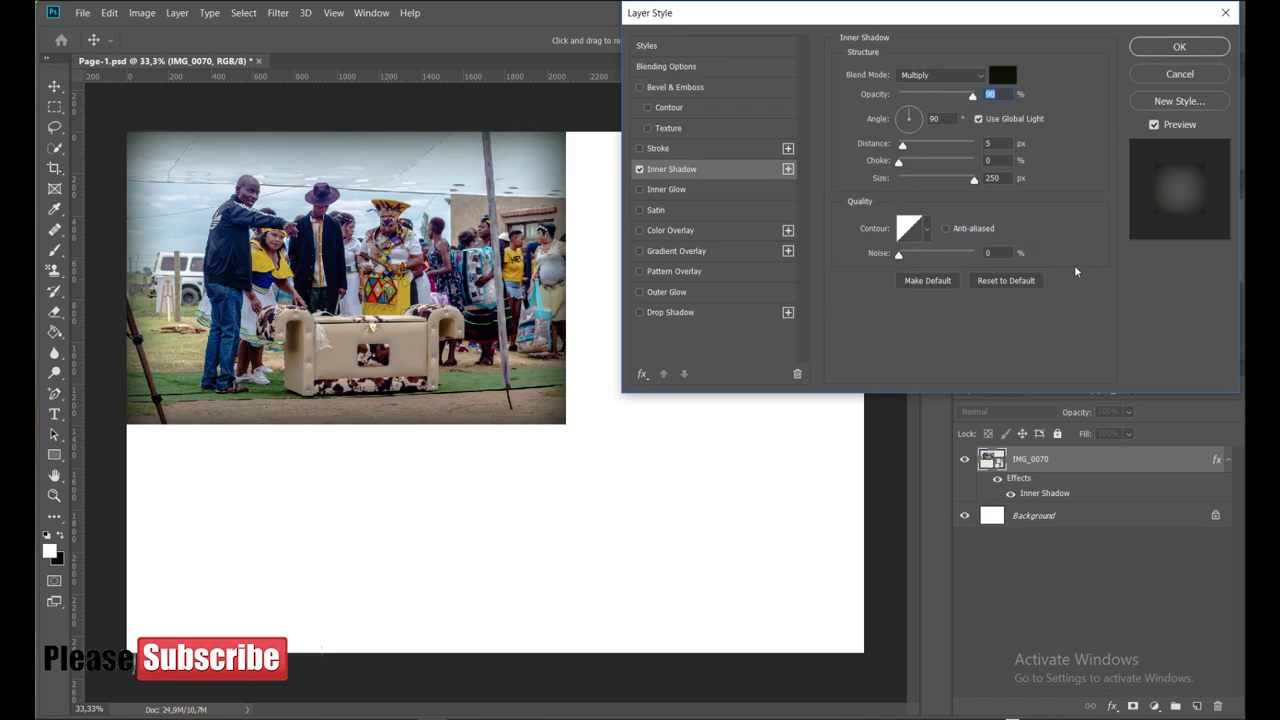
click(974, 179)
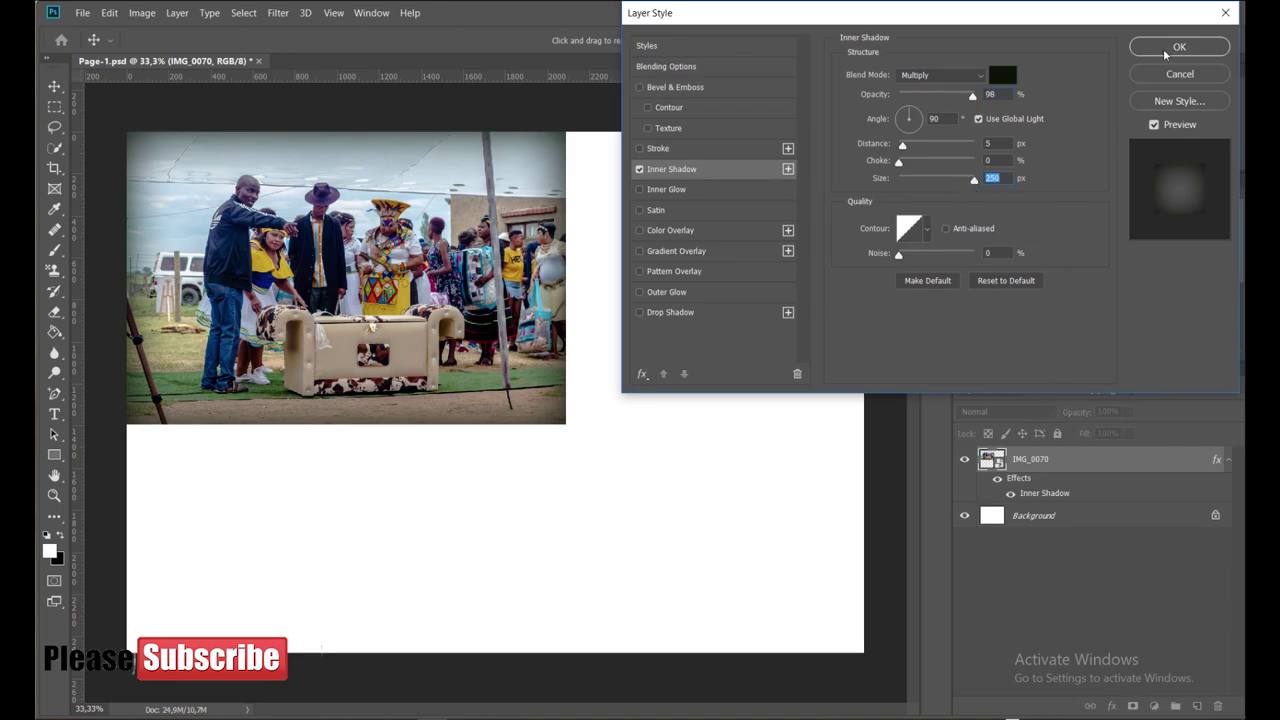
click(1165, 50)
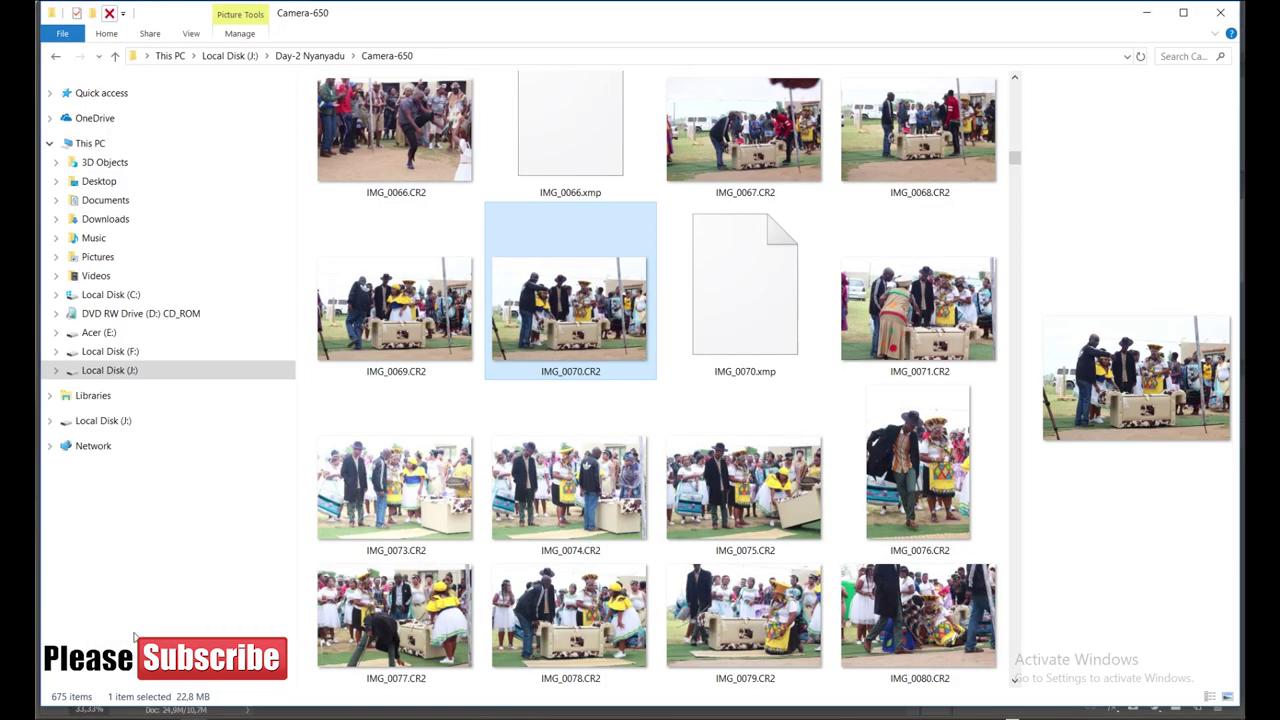
Drag IMG_0078.CR2 from the Camera-650 folder into Photoshop's Camera Raw
click(1015, 682)
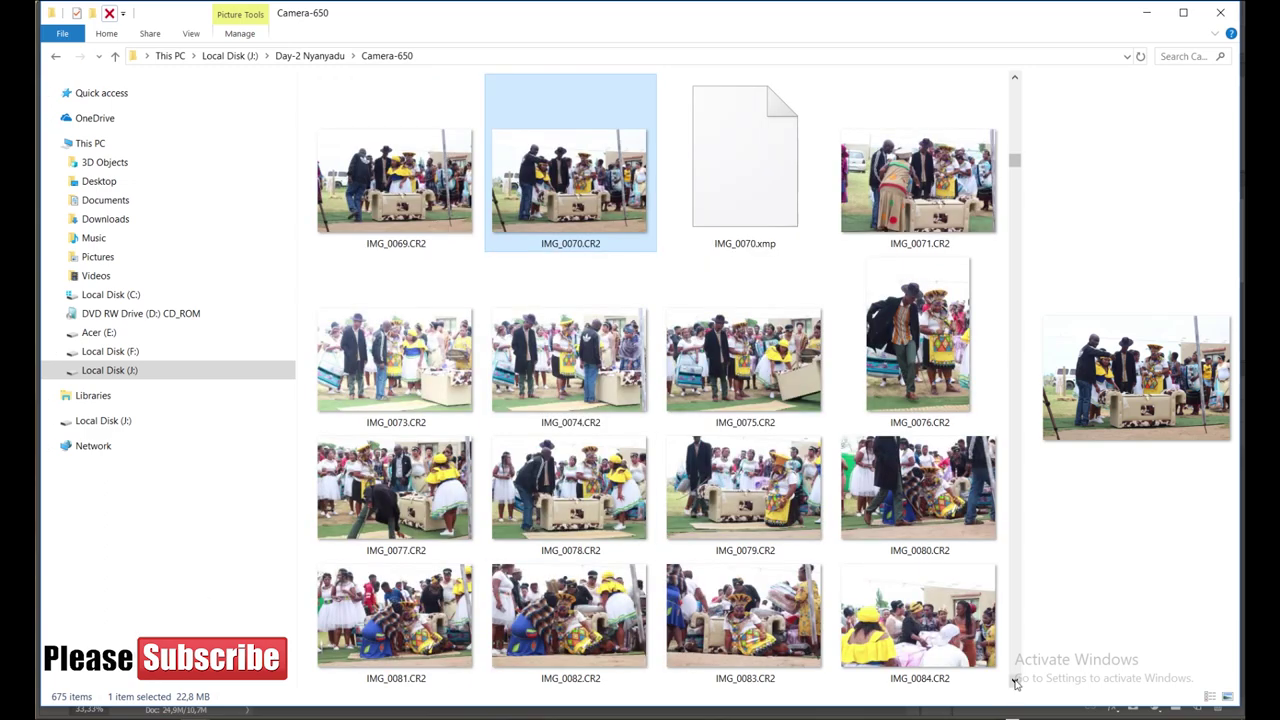
click(563, 500)
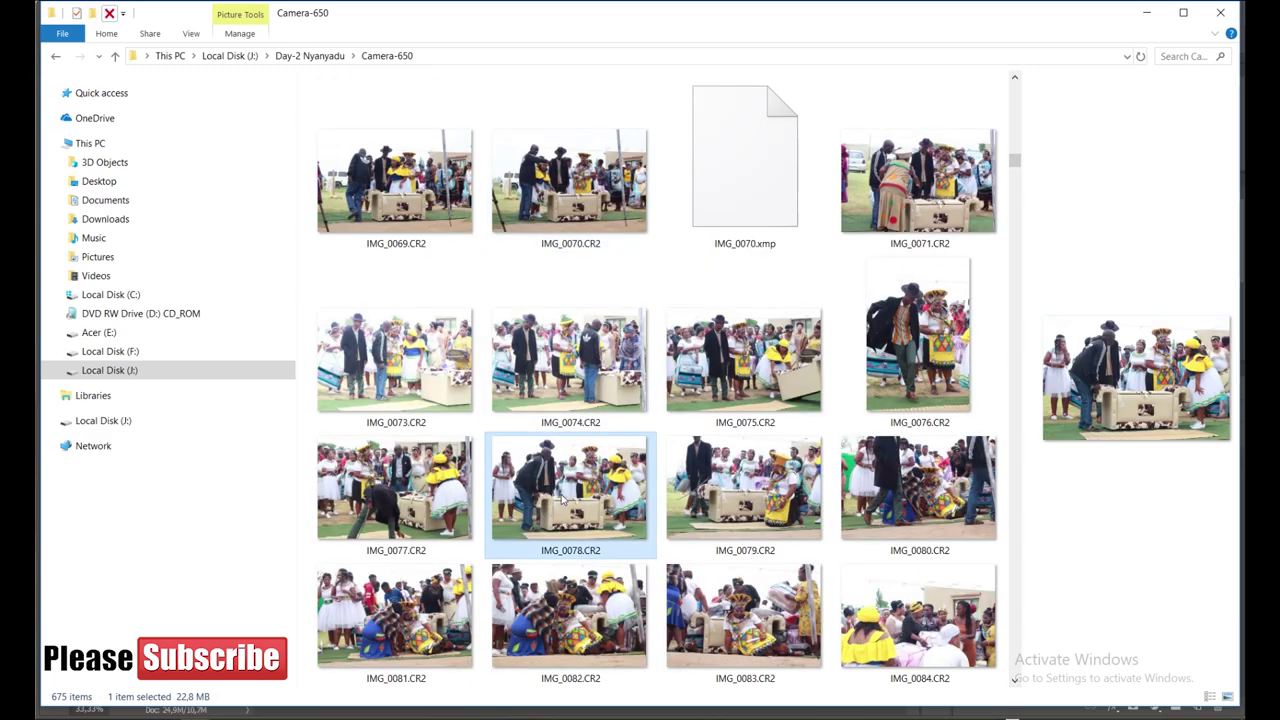
drag(563, 497, 394, 570)
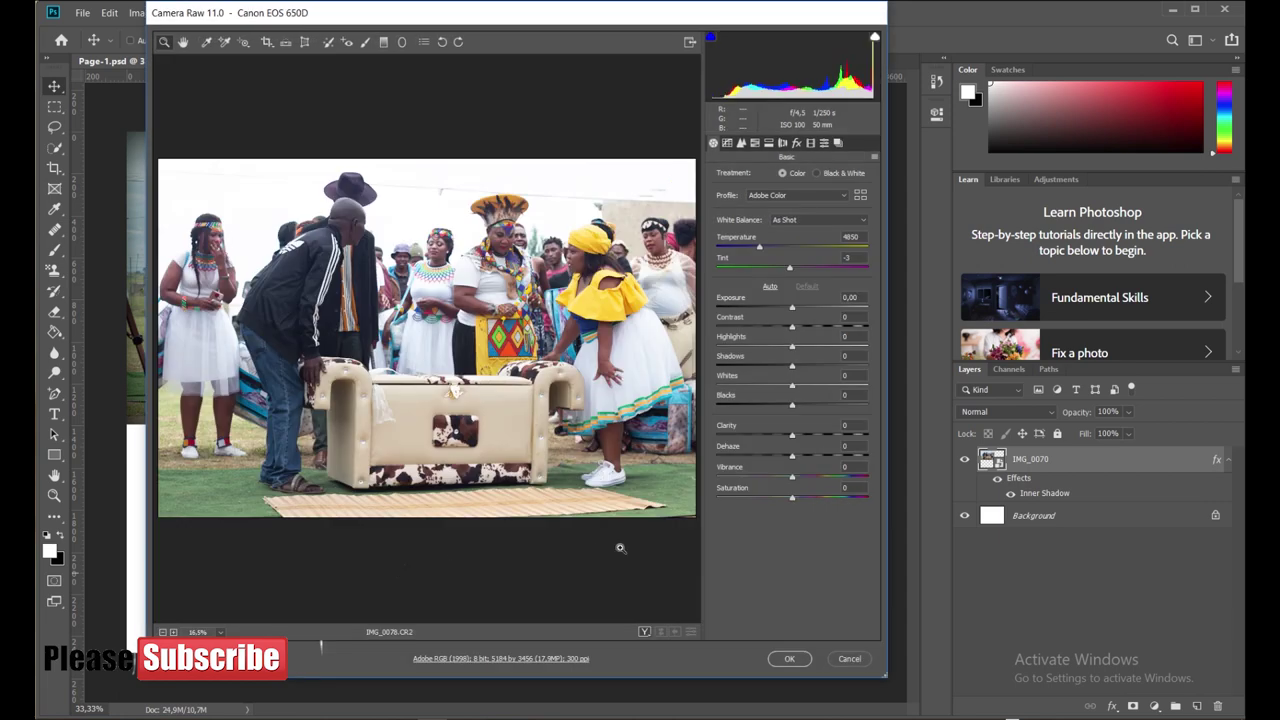
Lower IMG_0078's curve highlights, deepen blacks, lift whites, and place it
click(727, 143)
drag(792, 372, 726, 373)
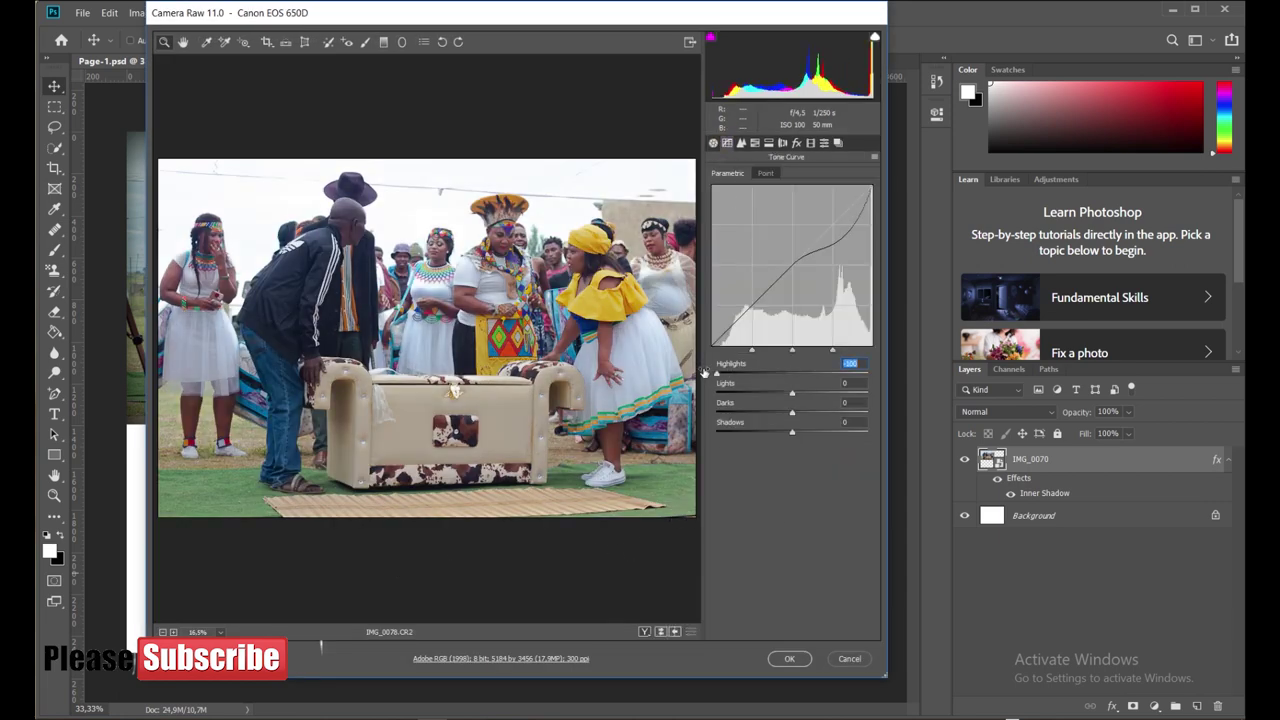
click(713, 143)
mouse_move(792, 404)
mouse_down()
mouse_move(772, 404)
mouse_move(805, 381)
mouse_up()
click(789, 658)
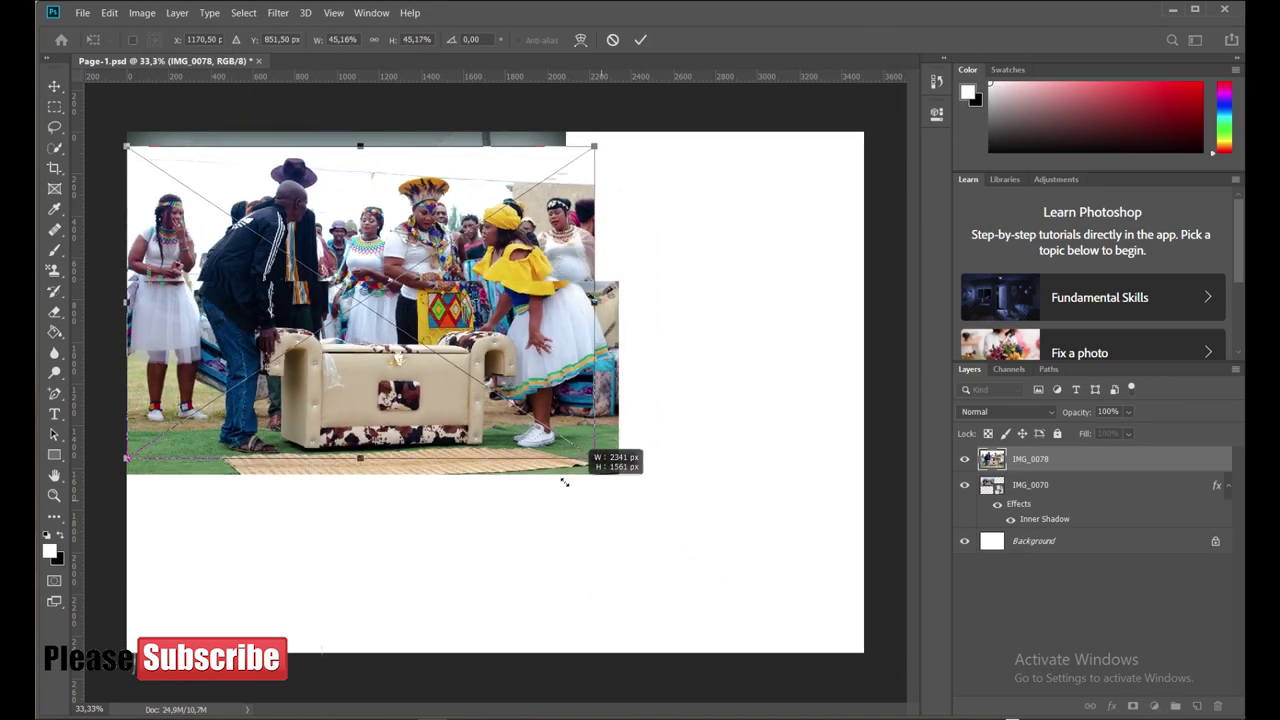
Shrink IMG_0078 and position it at lower left beneath IMG_0070
drag(265, 175, 310, 440)
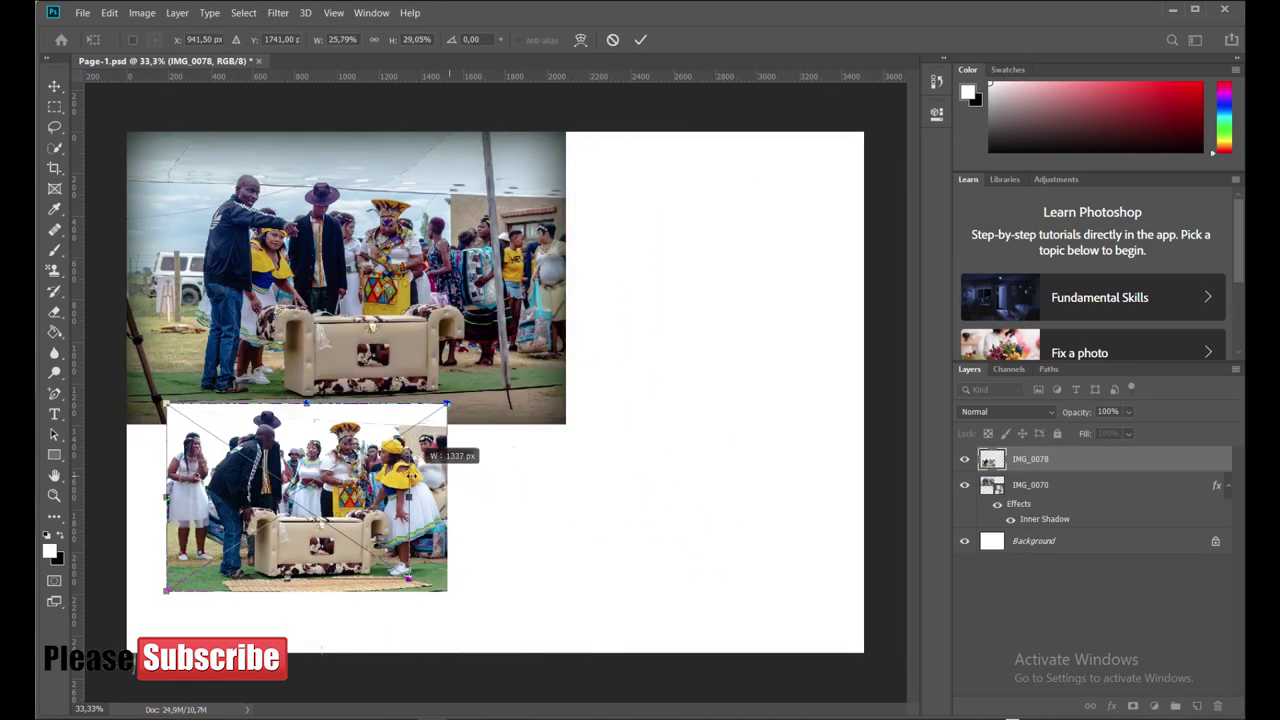
drag(587, 621, 420, 586)
drag(279, 540, 242, 550)
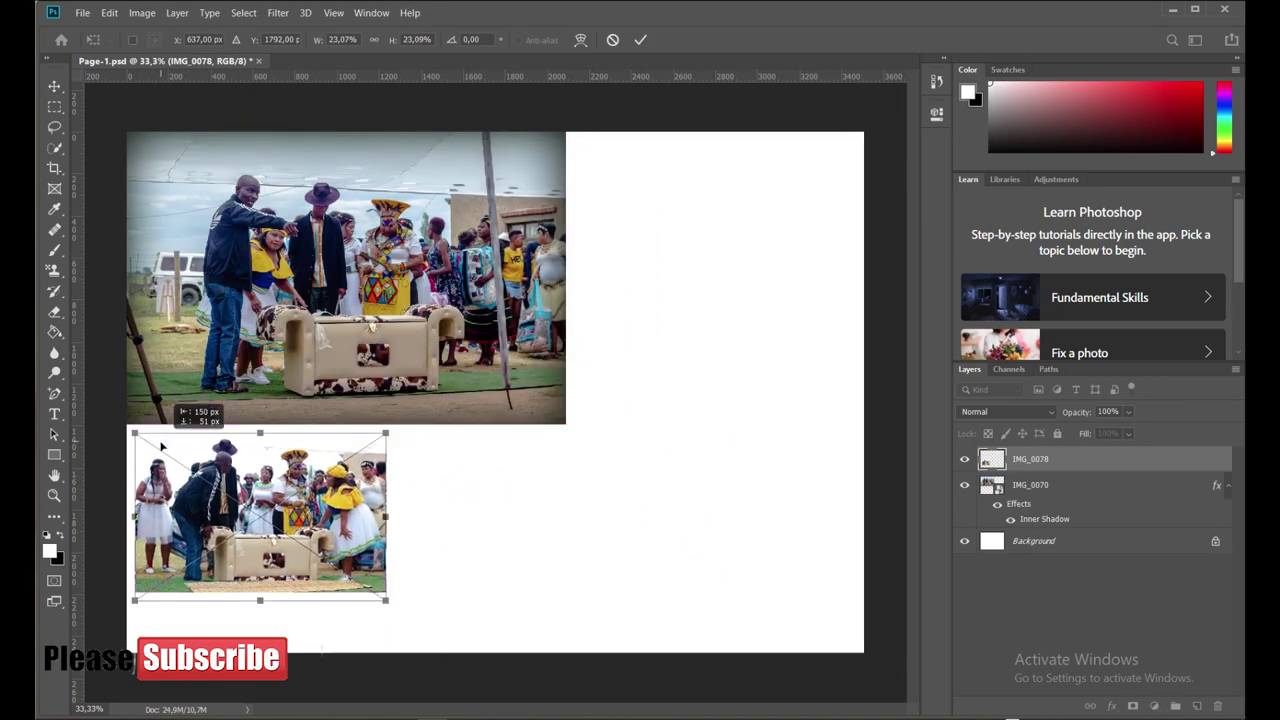
click(640, 39)
Add an Inner Shadow to IMG_0078
click(1112, 706)
click(1128, 608)
click(1165, 48)
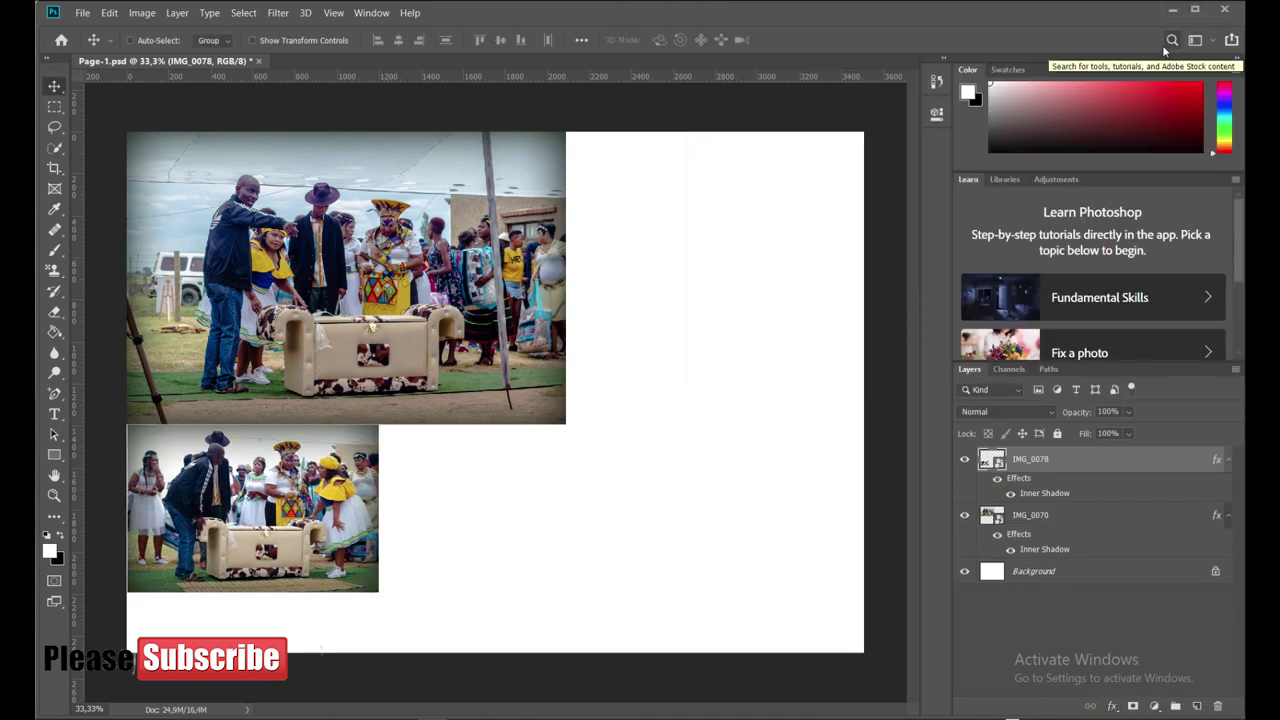
click(1152, 508)
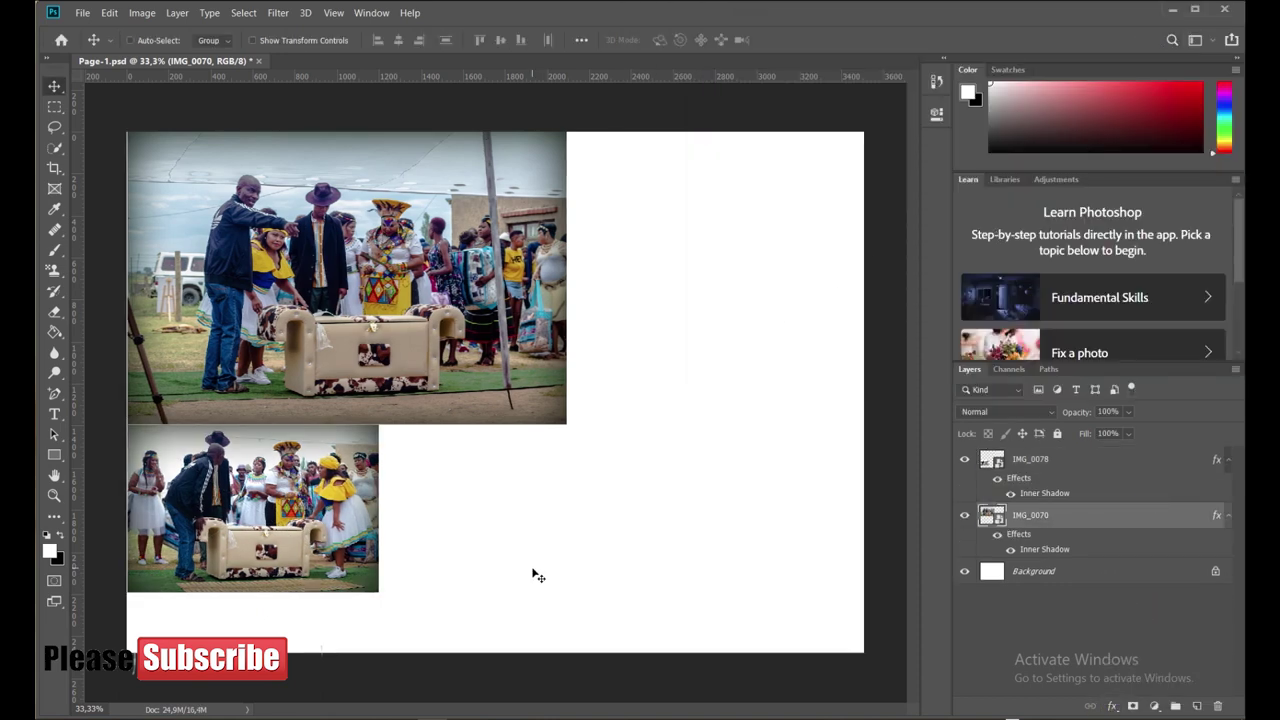
Open IMG_0079.CR2 with more vibrance and clarity, deeper blacks and lowered highlights
click(122, 655)
drag(968, 535, 468, 564)
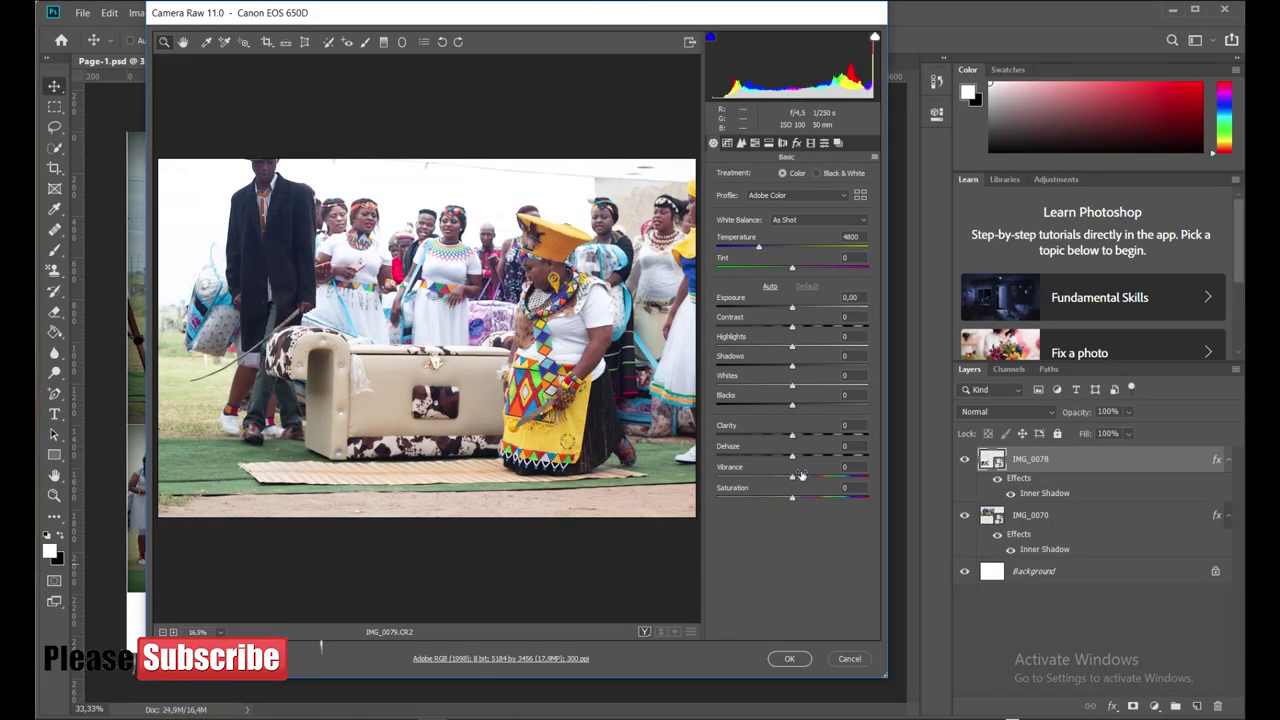
drag(801, 476, 825, 476)
mouse_move(792, 435)
mouse_down()
mouse_move(806, 435)
mouse_move(767, 404)
mouse_up()
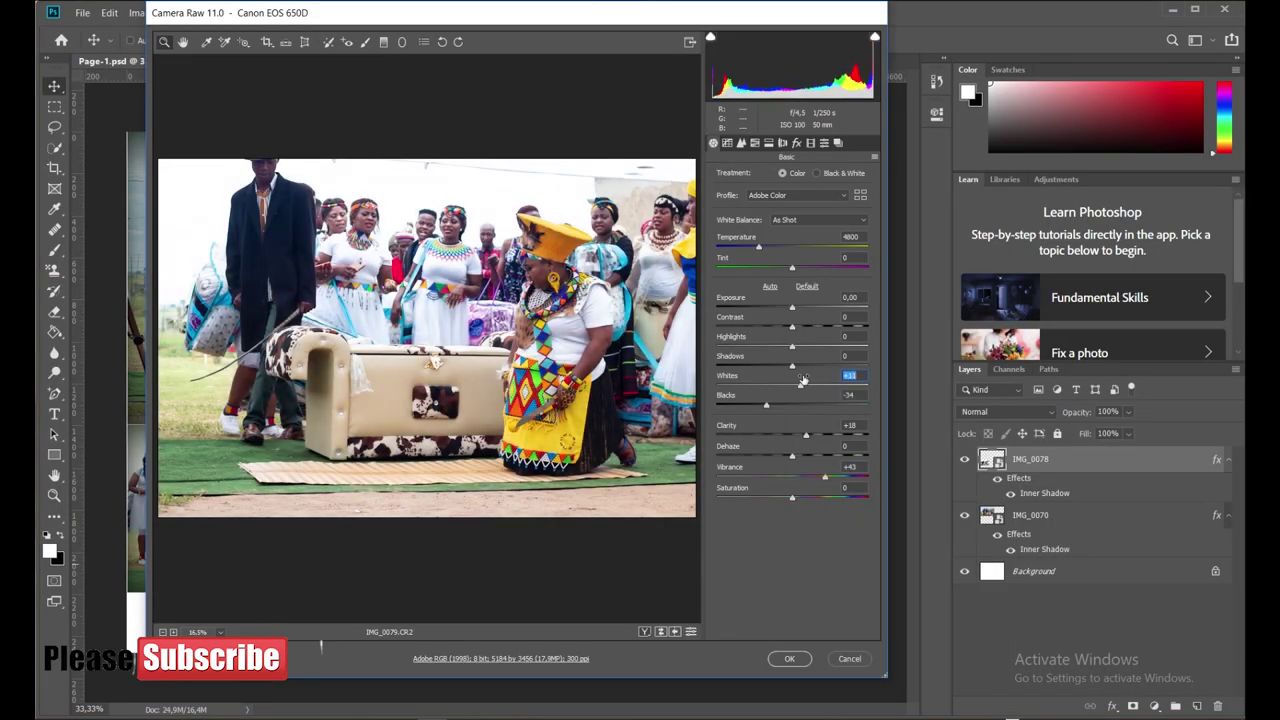
click(727, 143)
drag(792, 373, 781, 371)
click(789, 658)
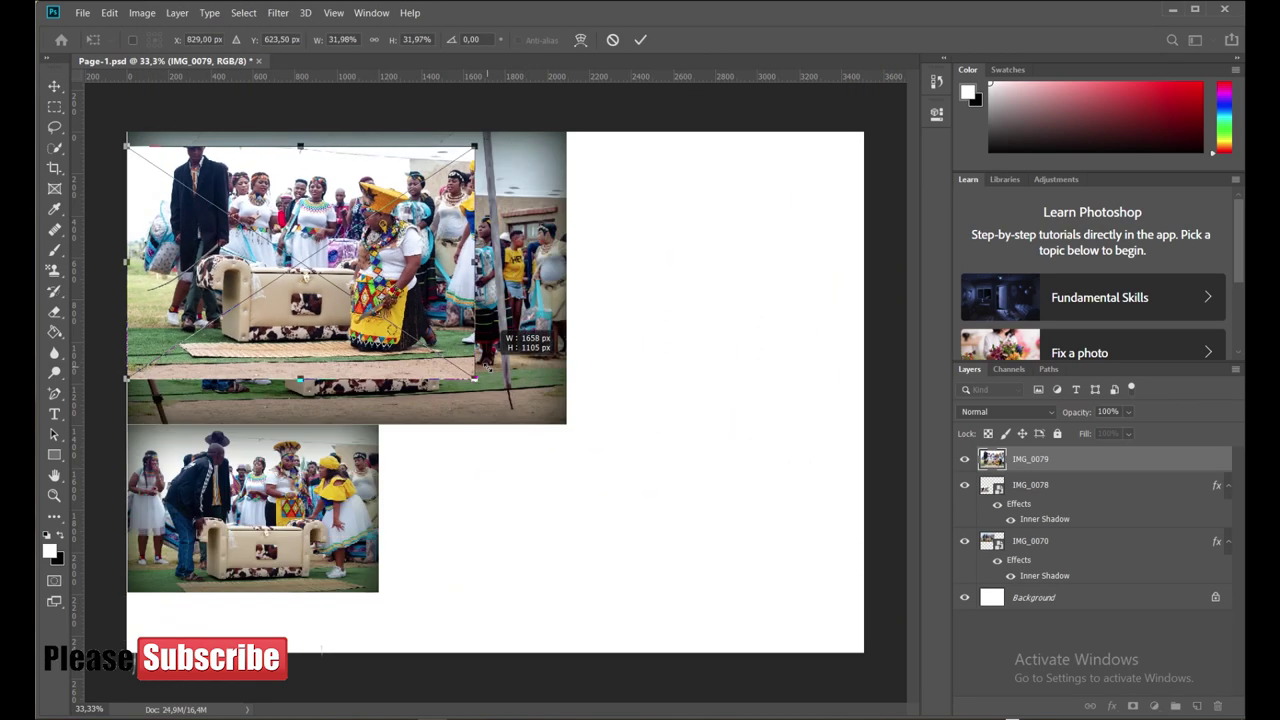
Place IMG_0079 in the bottom-right gap beside IMG_0078, scaled to match
drag(487, 368, 757, 587)
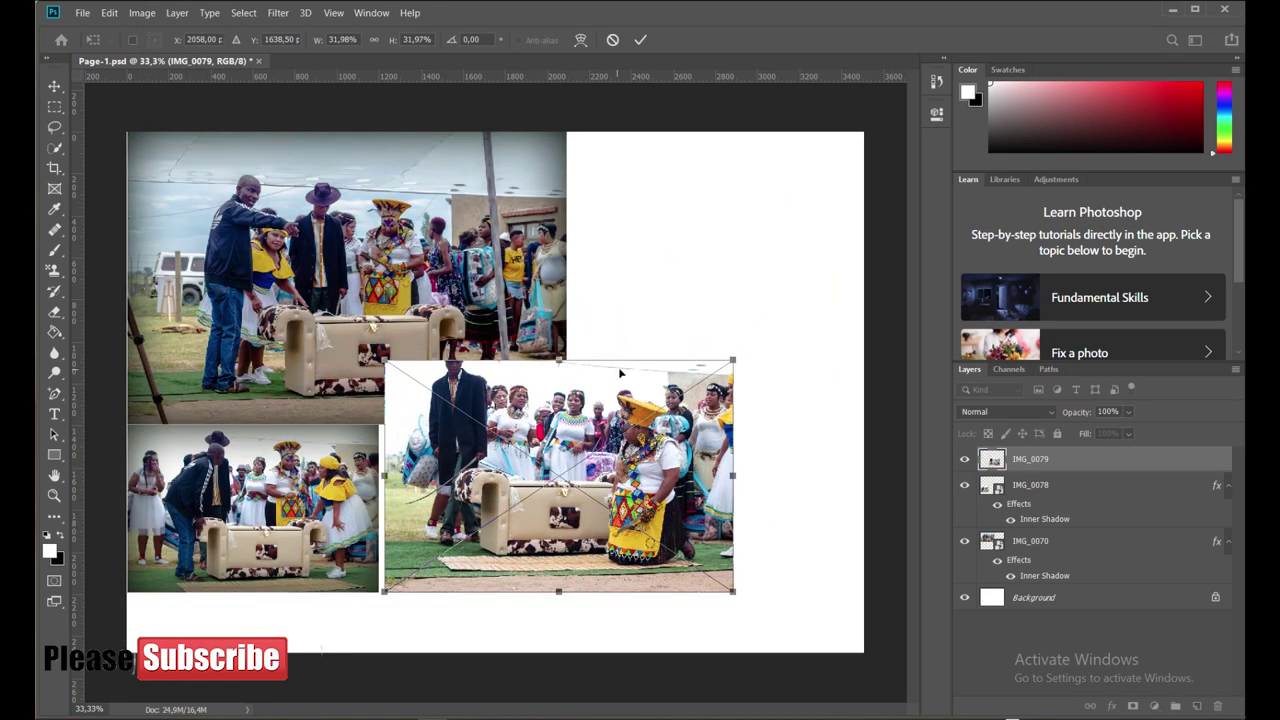
drag(380, 357, 433, 425)
drag(575, 447, 523, 447)
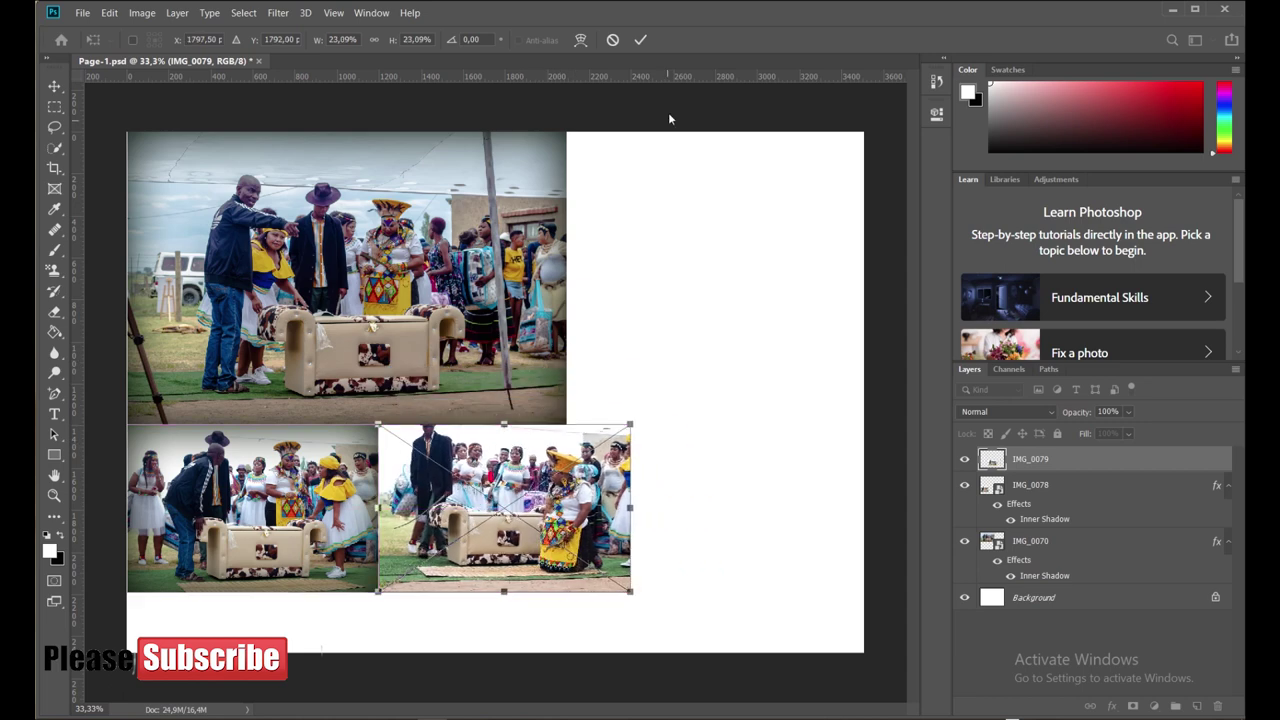
click(640, 39)
Add an Inner Shadow to IMG_0079
click(1111, 706)
click(1145, 608)
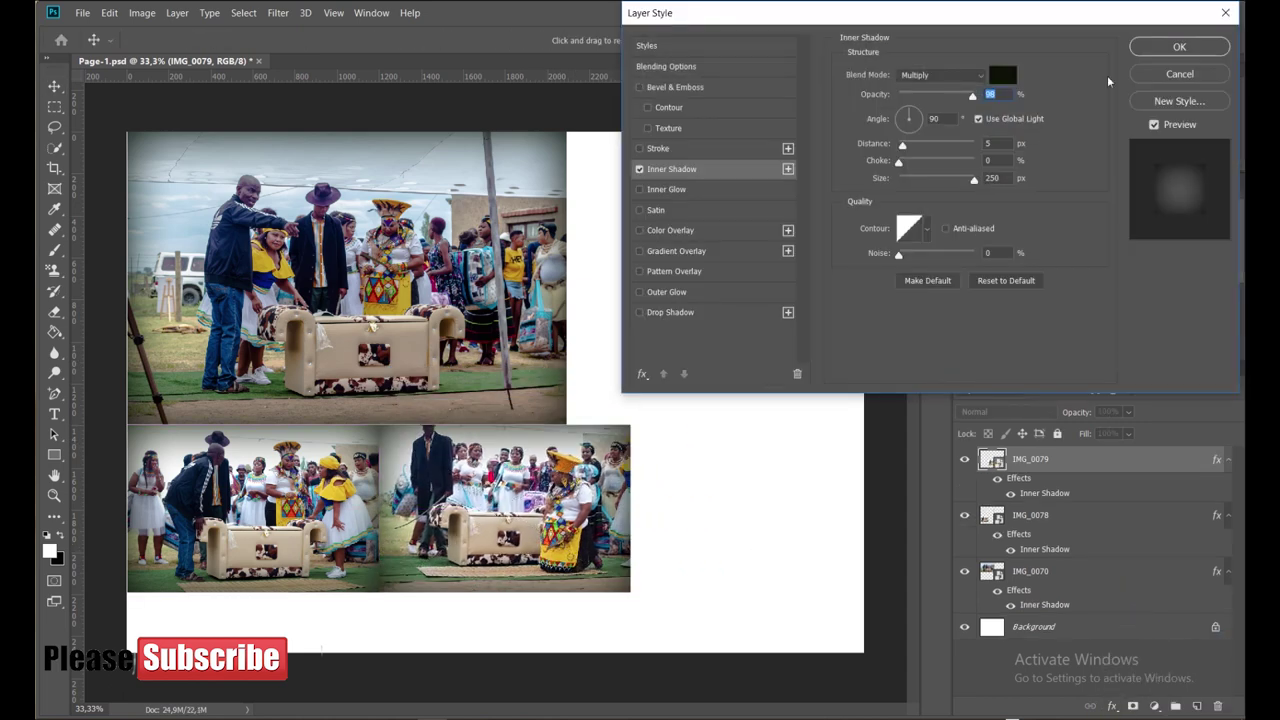
key(Return)
ctrl+click(1040, 514)
Scale IMG_0078 and IMG_0079 together to span IMG_0070's width
key(ctrl+t)
drag(642, 515, 567, 495)
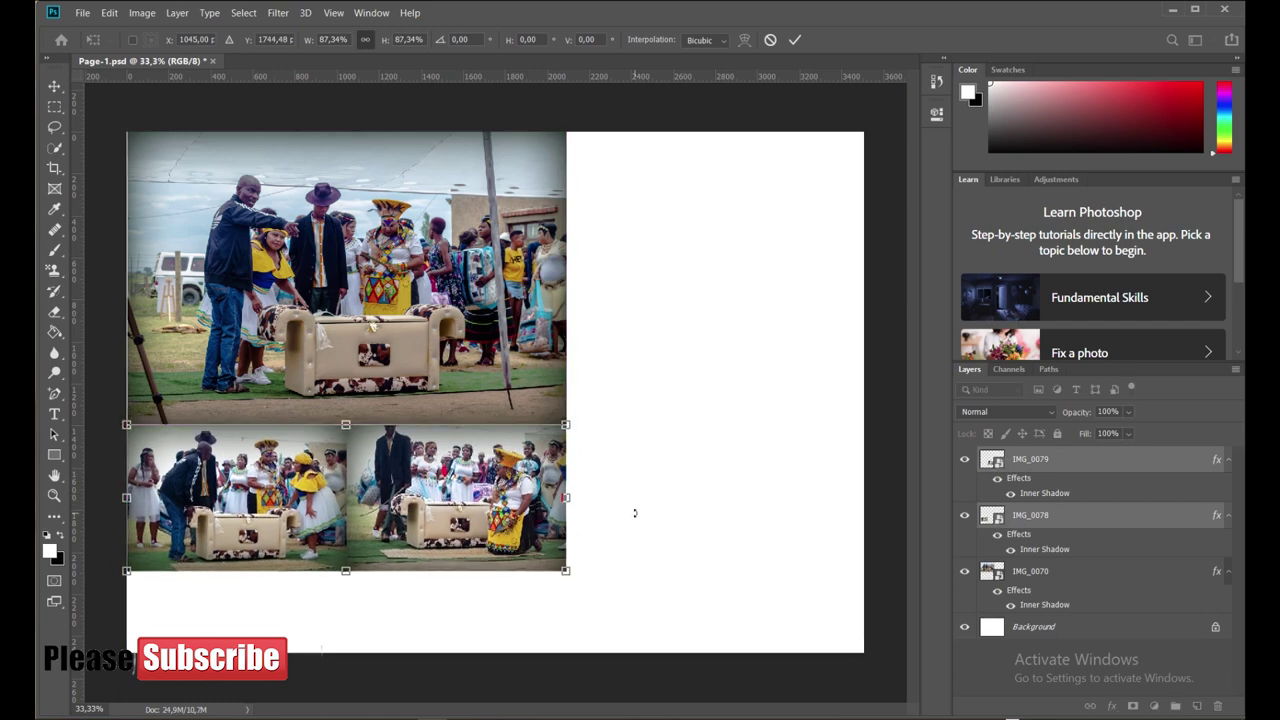
click(794, 40)
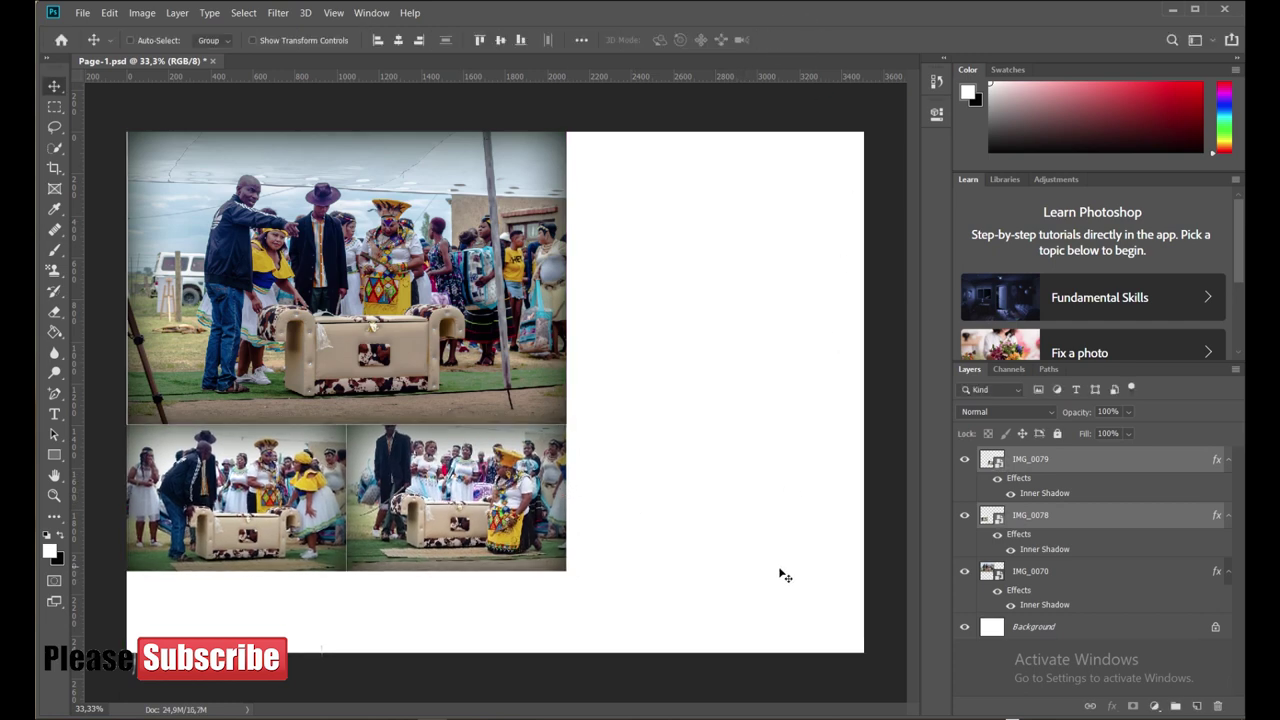
shift+click(1048, 571)
shift+click(1103, 490)
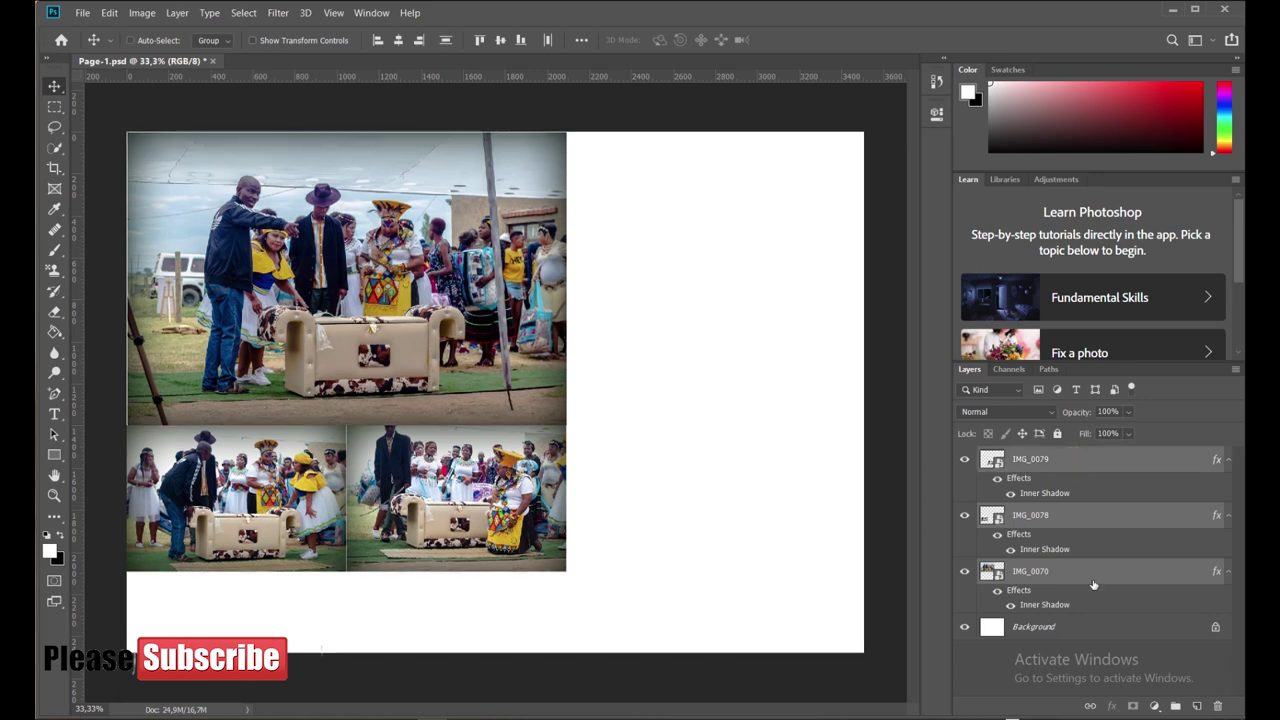
Select only IMG_0079, then bring IMG_0080.CR2 from the folder into Camera Raw
ctrl+click(1047, 478)
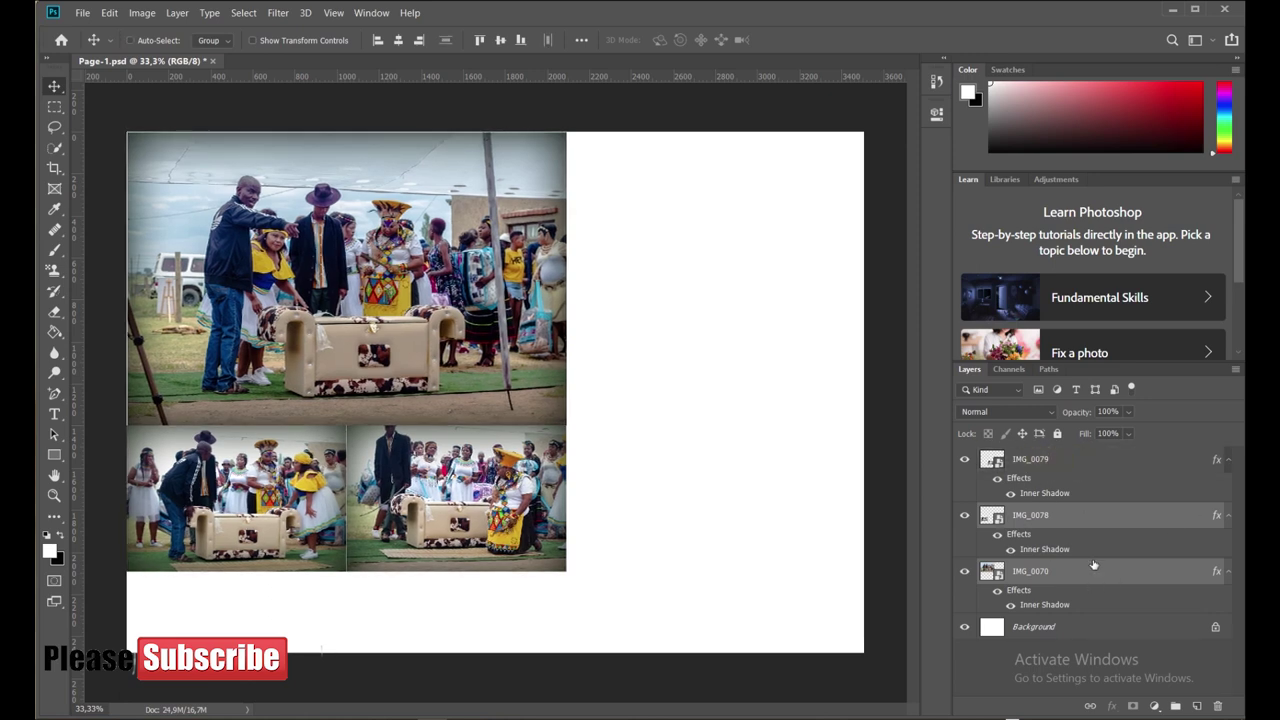
click(1030, 459)
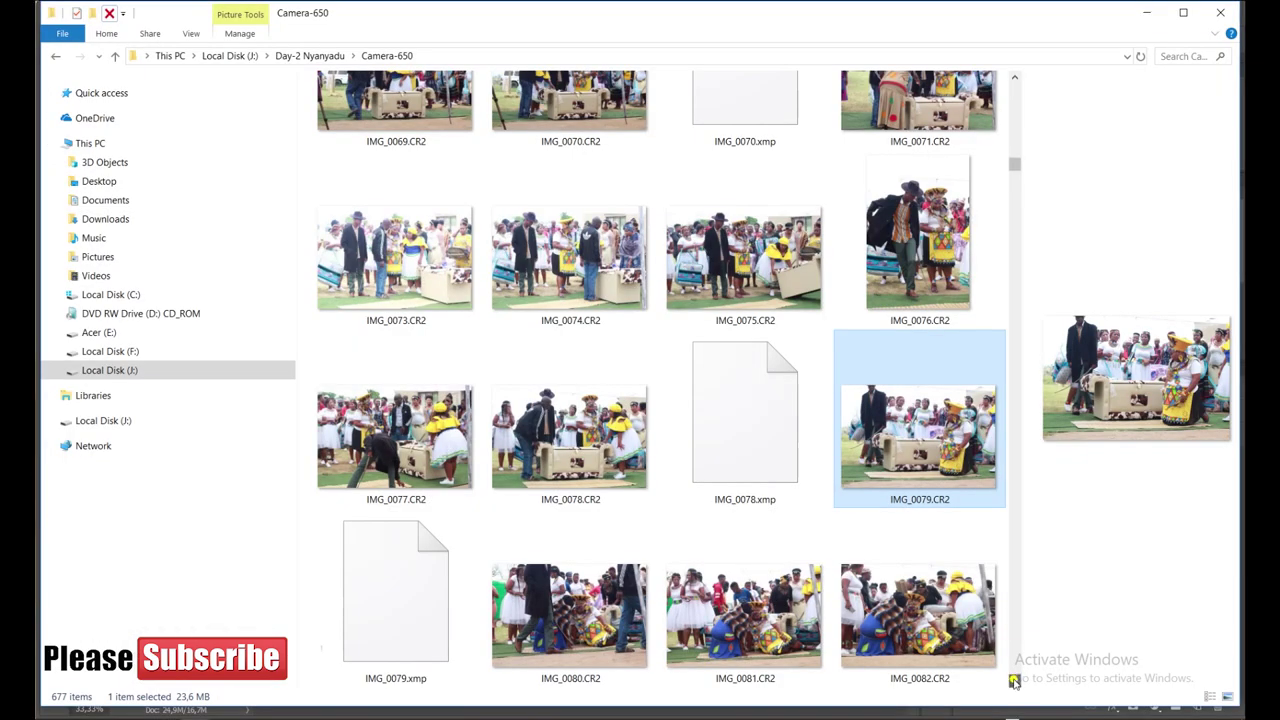
scroll(1014, 683, down, 1)
scroll(1014, 683, down, 1)
scroll(1014, 683, down, 1)
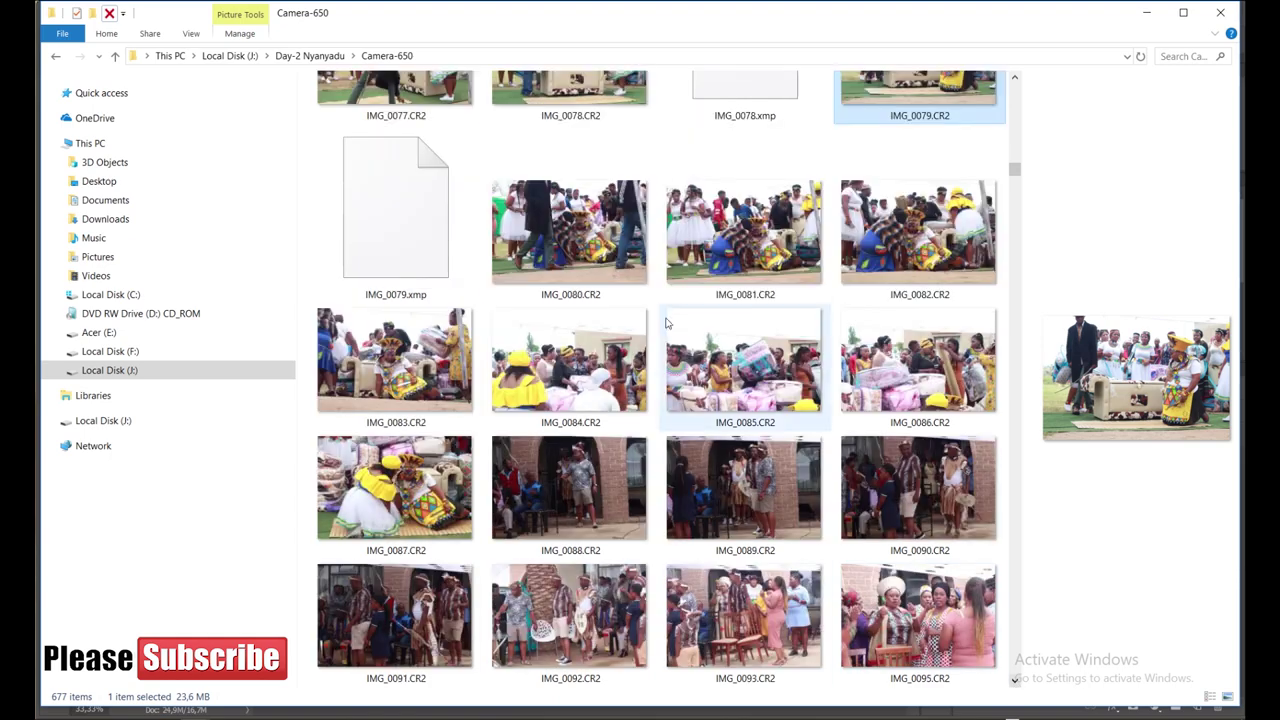
click(578, 230)
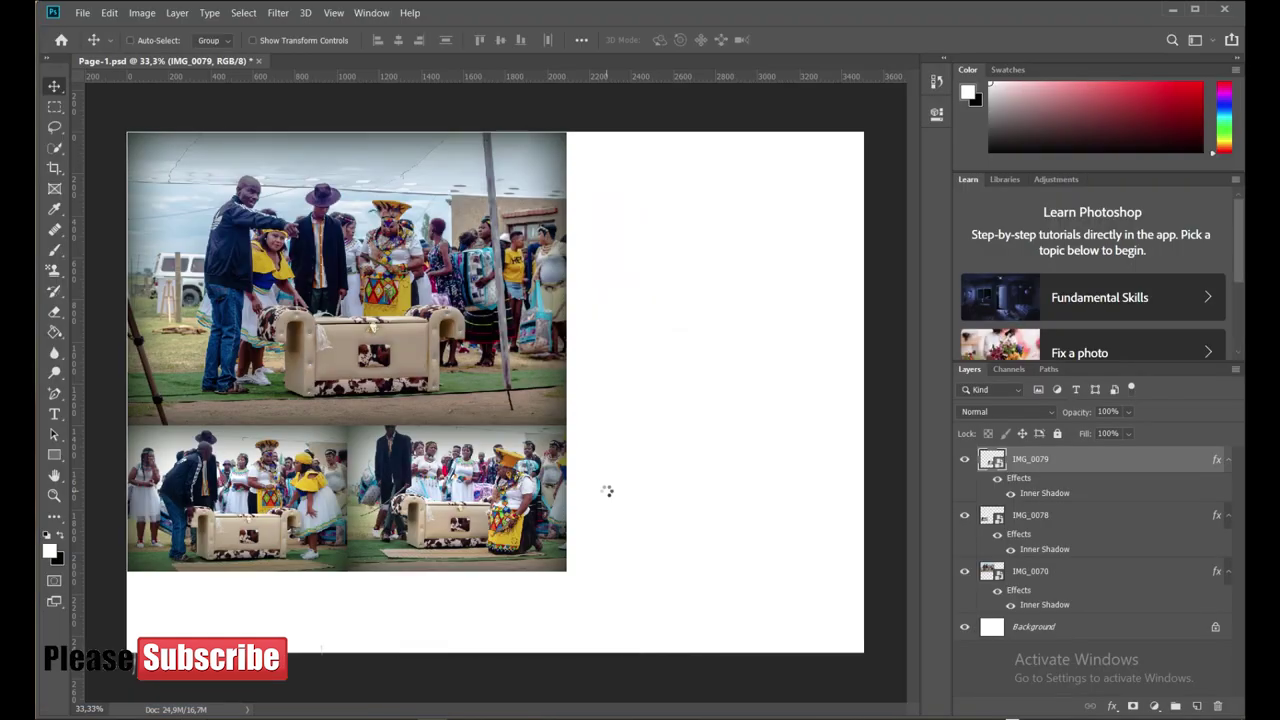
drag(435, 688, 600, 490)
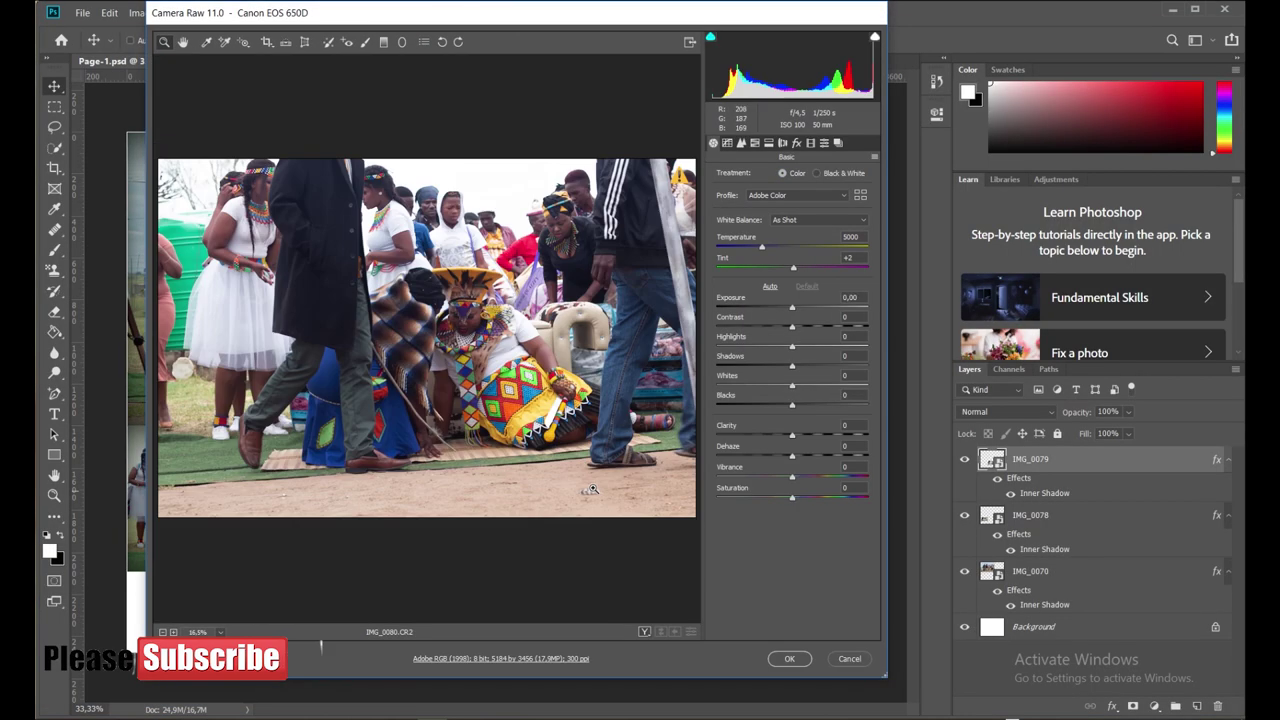
Max out IMG_0080's shadows, darken blacks, and fit it into the lower right
drag(792, 366, 867, 366)
drag(791, 400, 747, 406)
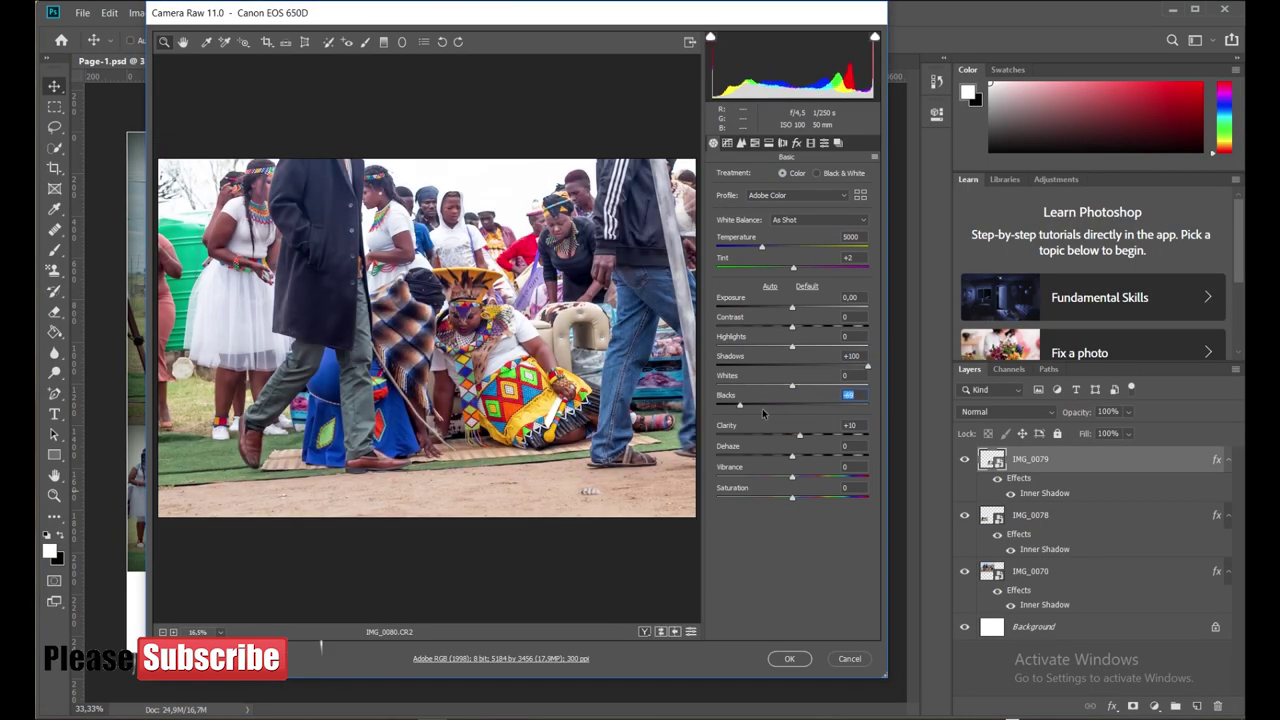
click(789, 658)
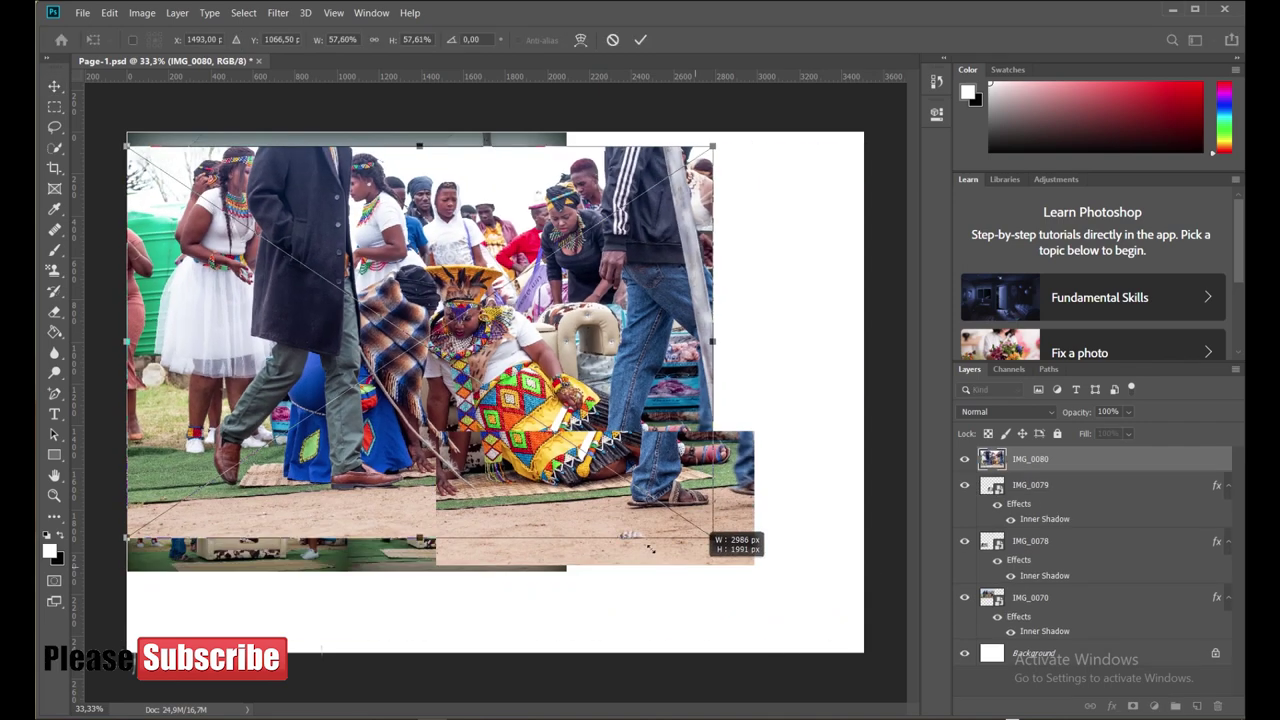
drag(128, 146, 155, 165)
drag(387, 204, 728, 371)
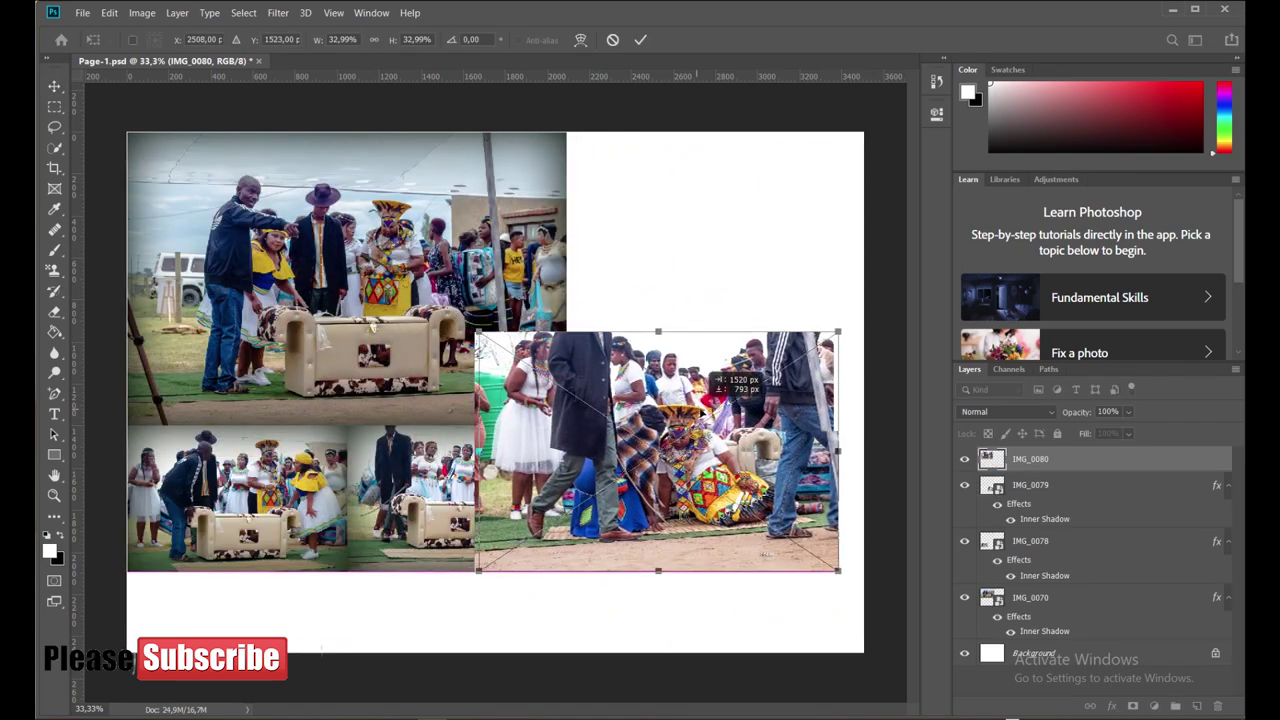
drag(496, 332, 567, 380)
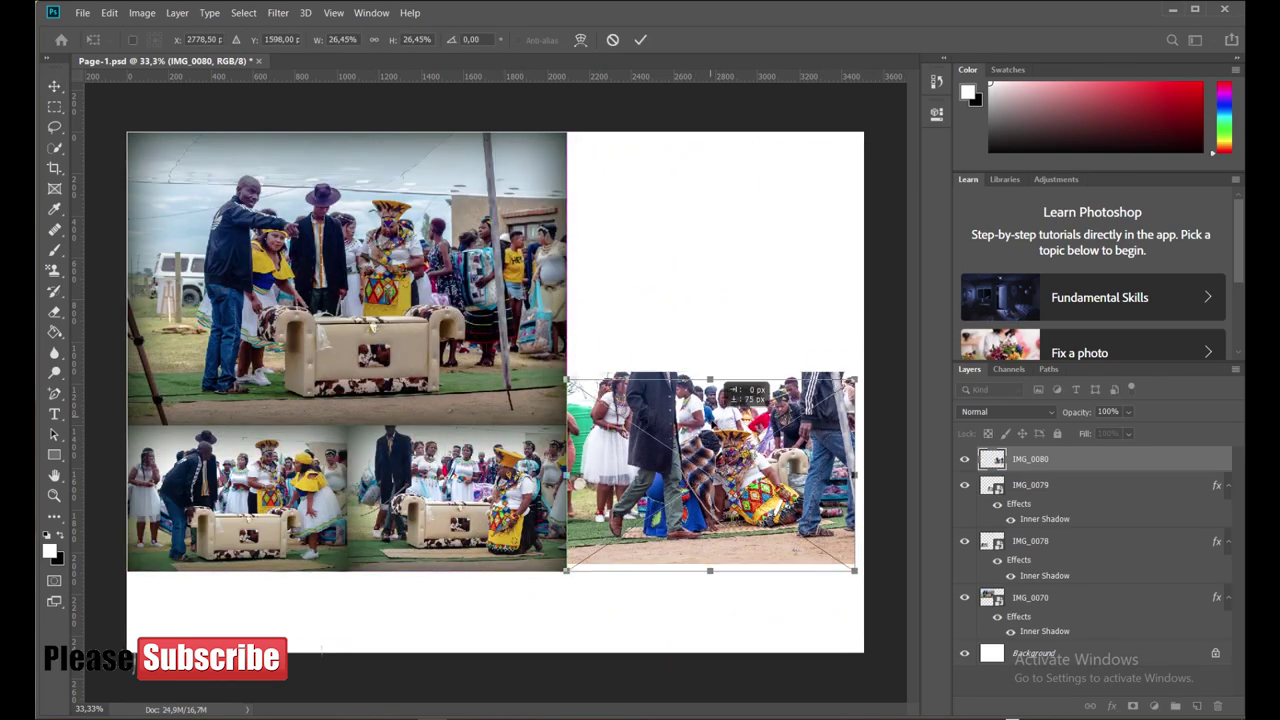
key(Return)
Add an Inner Shadow to IMG_0080 and return to the photo folder
click(1111, 706)
click(1143, 609)
key(Return)
key(alt+Tab)
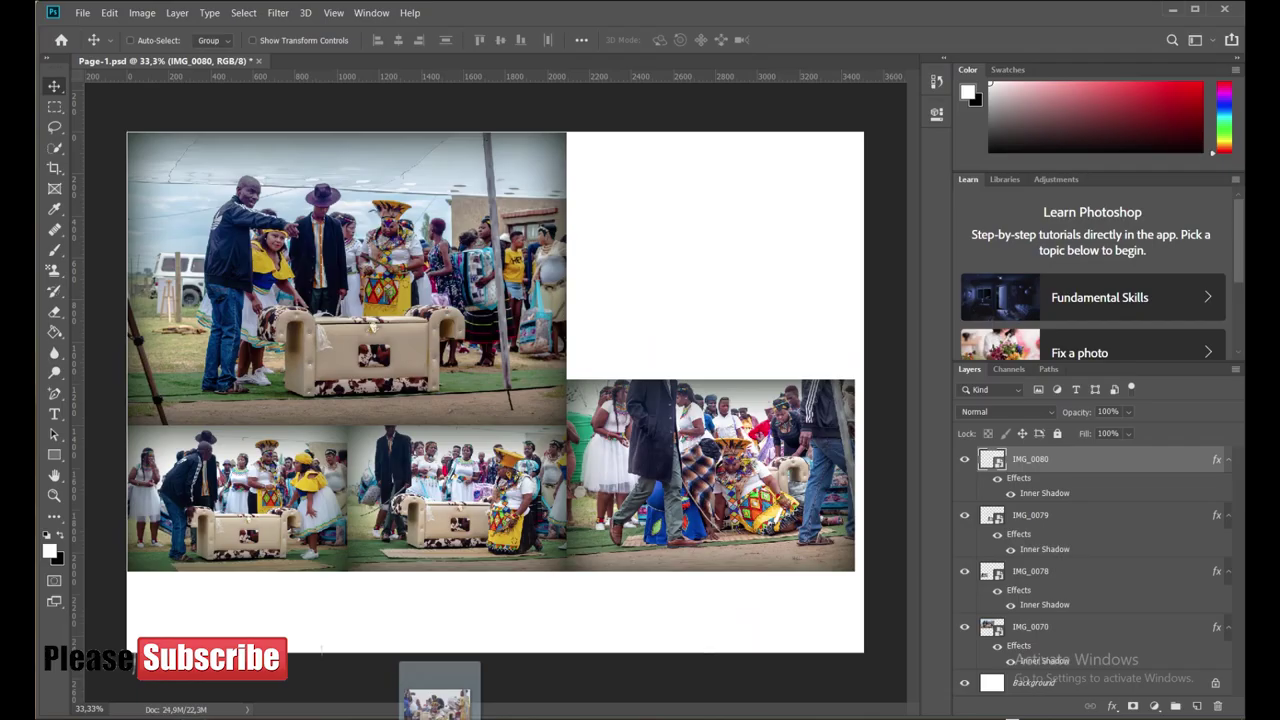
Place a more saturated, vibrant IMG_0083, try fitting it top-right, then cancel
drag(569, 360, 792, 427)
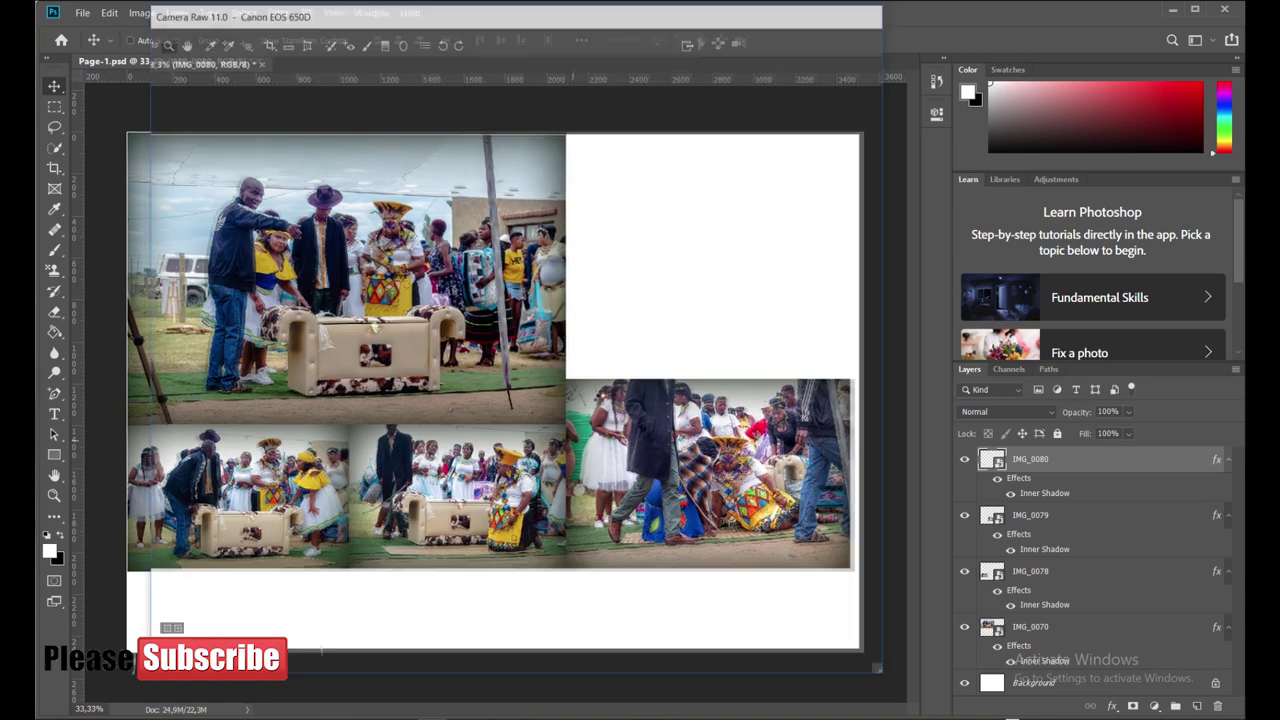
drag(792, 366, 800, 366)
drag(792, 466, 805, 466)
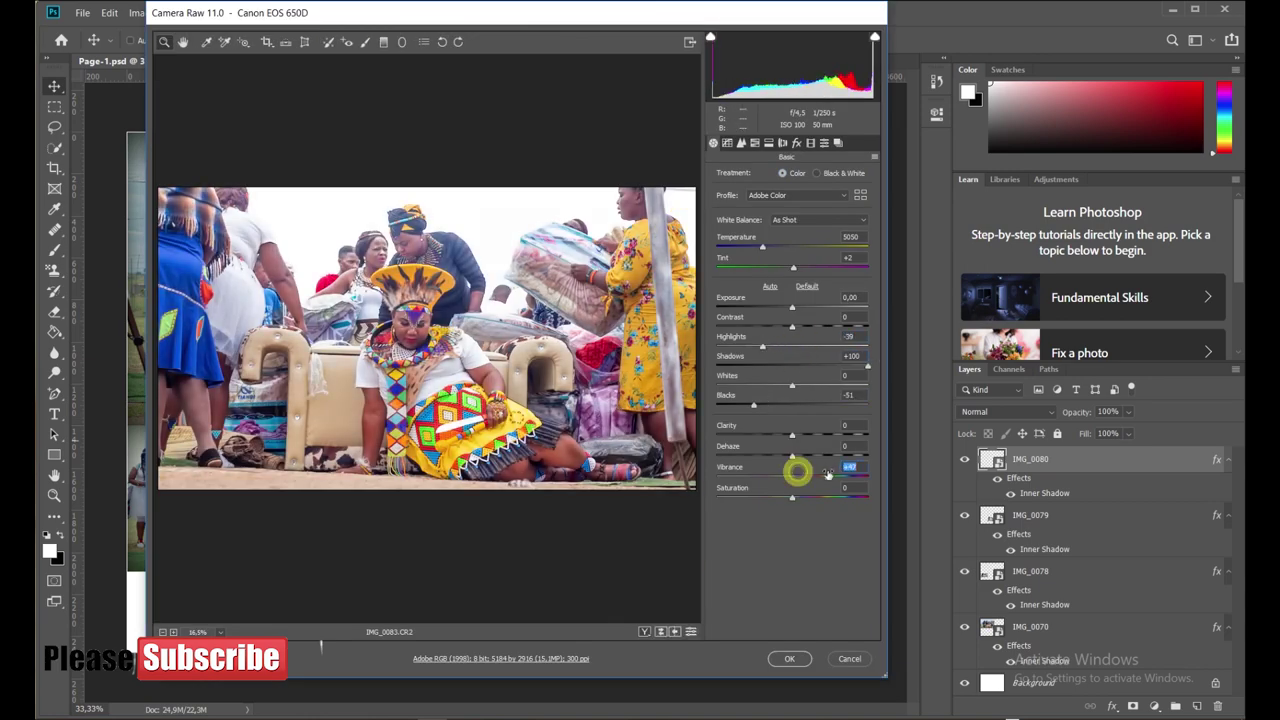
click(789, 658)
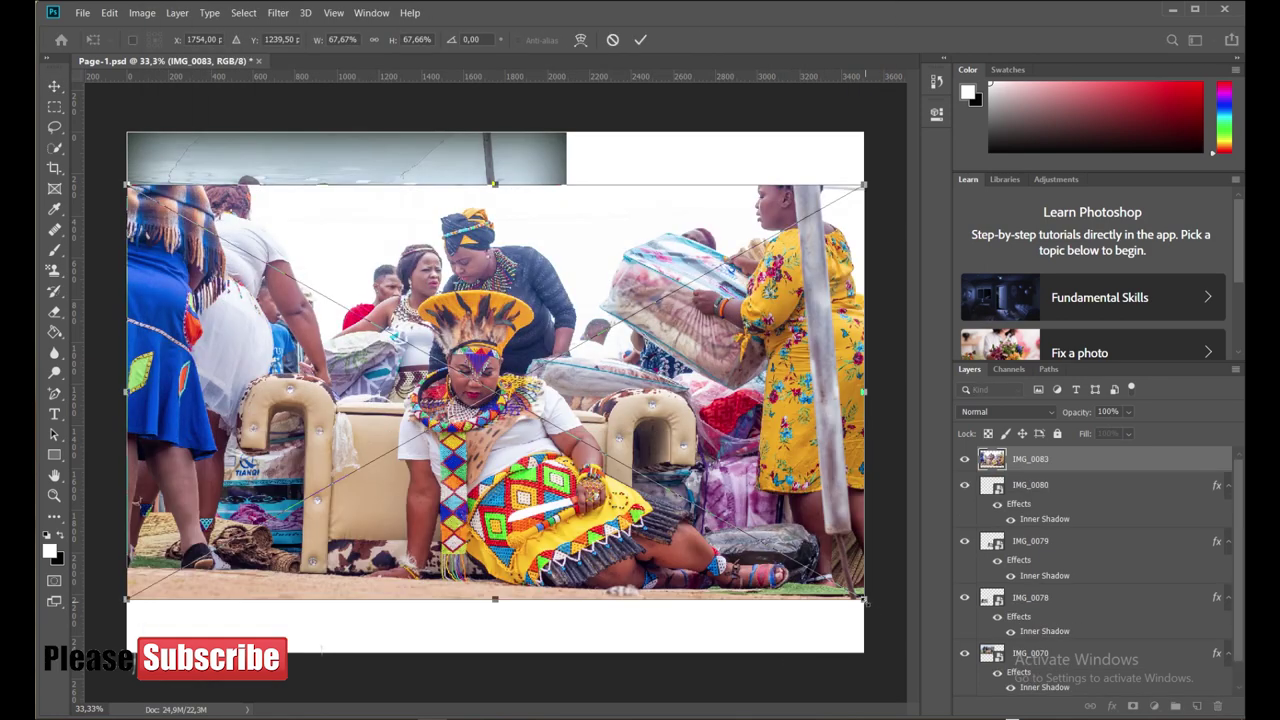
drag(862, 604, 566, 388)
drag(300, 228, 718, 244)
drag(543, 200, 571, 209)
drag(712, 211, 712, 224)
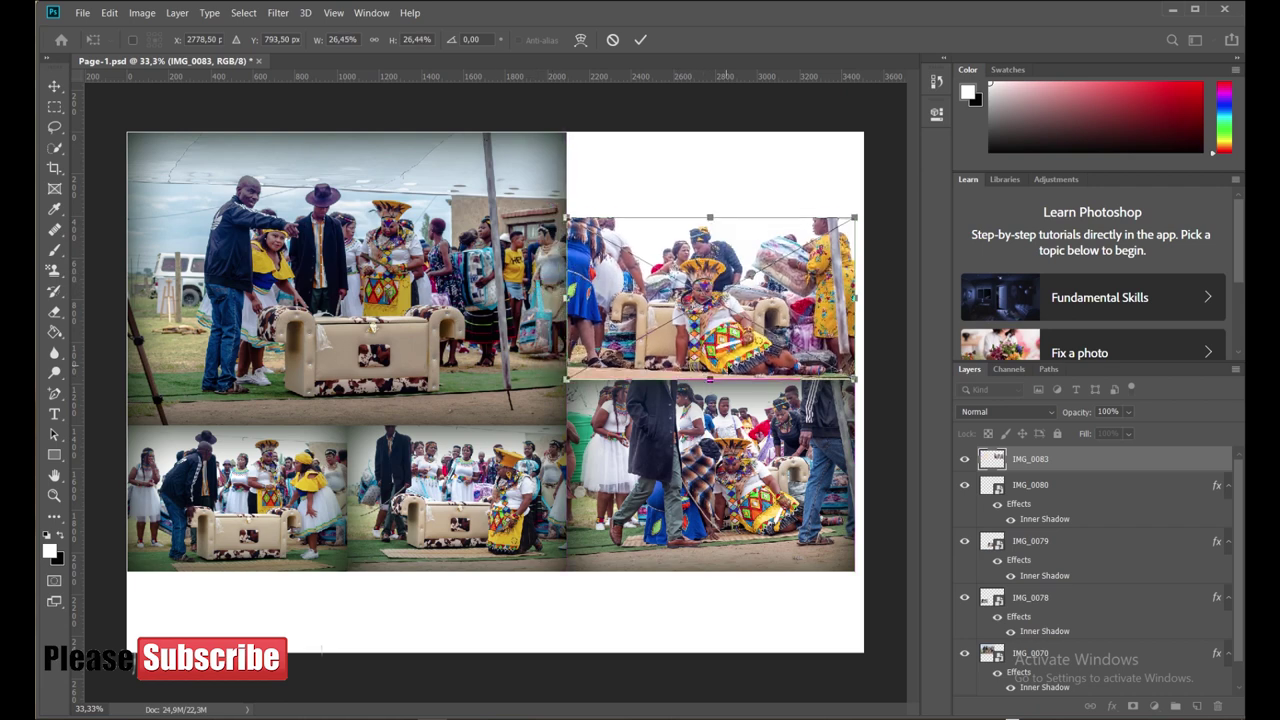
drag(855, 217, 728, 289)
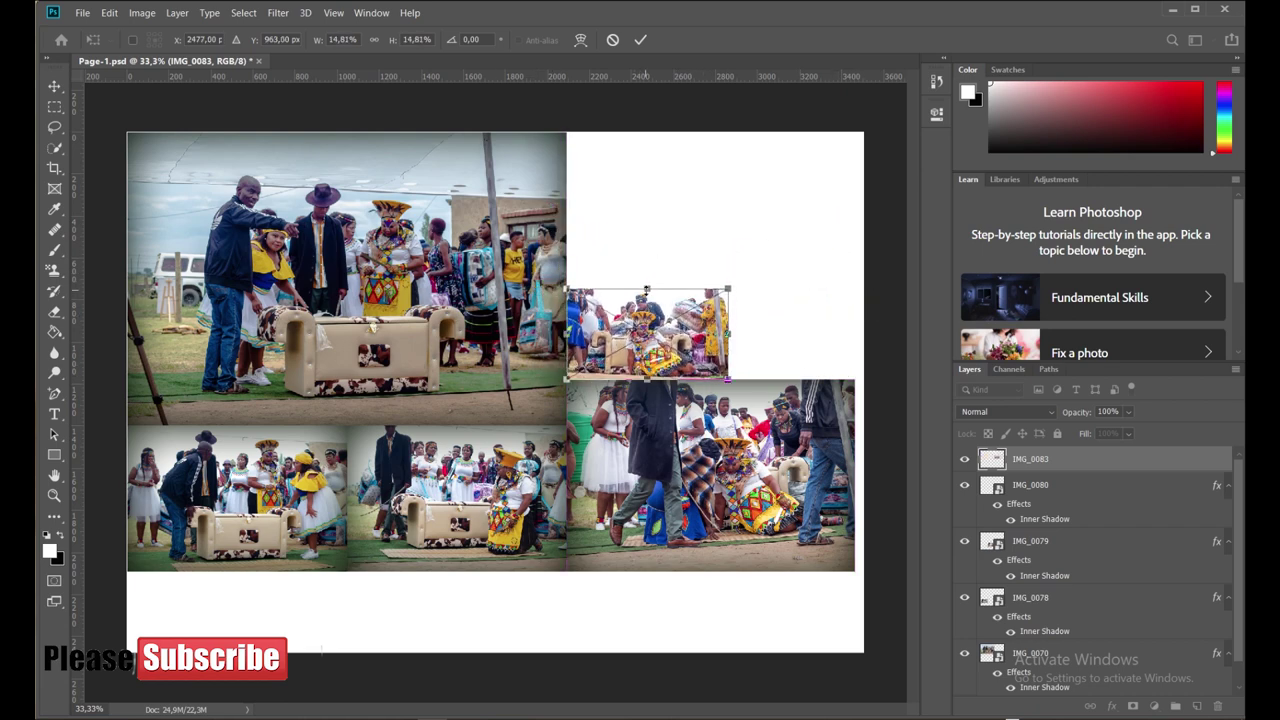
drag(650, 340, 650, 304)
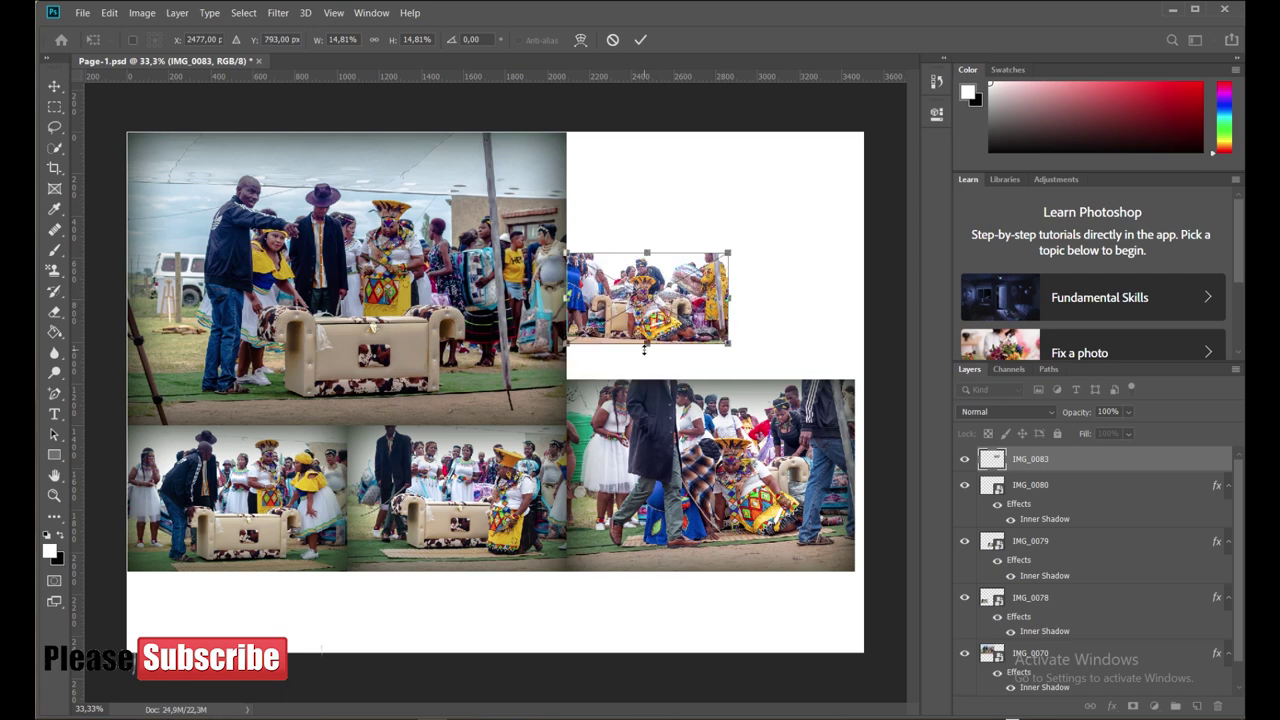
click(612, 40)
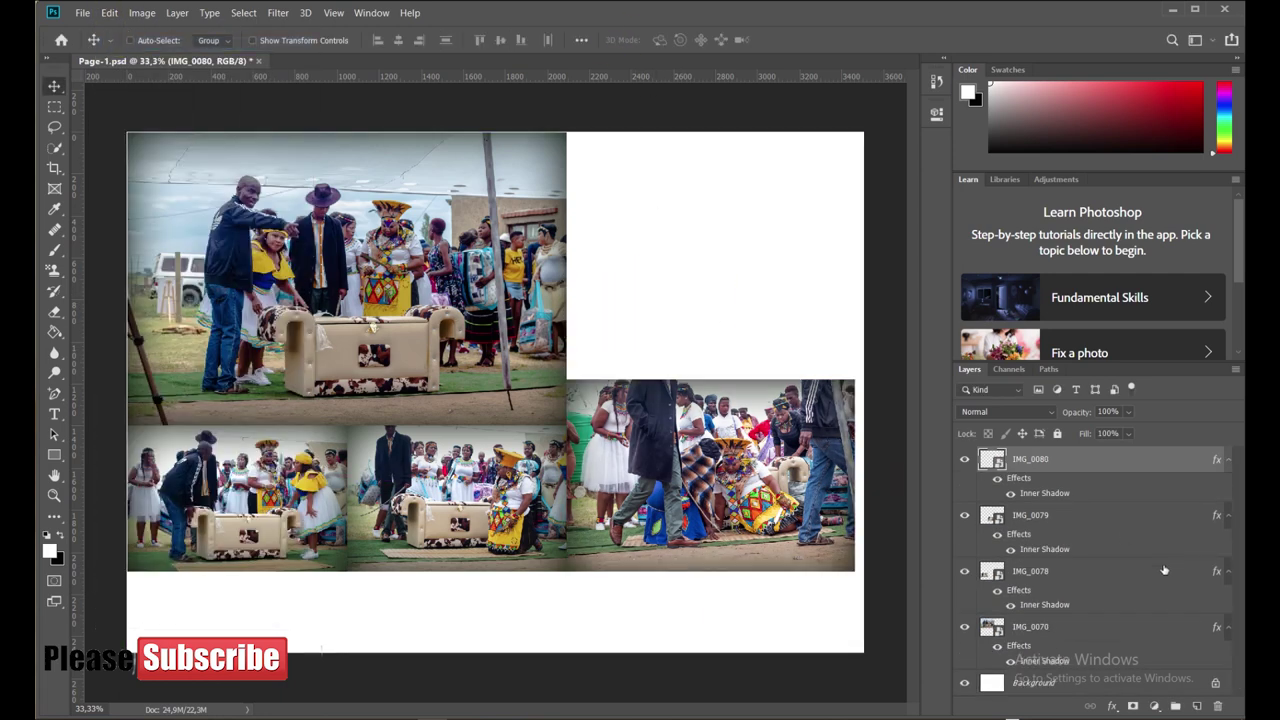
Place IMG_0083 again and fit it into the top-right slot
click(110, 665)
drag(563, 357, 610, 357)
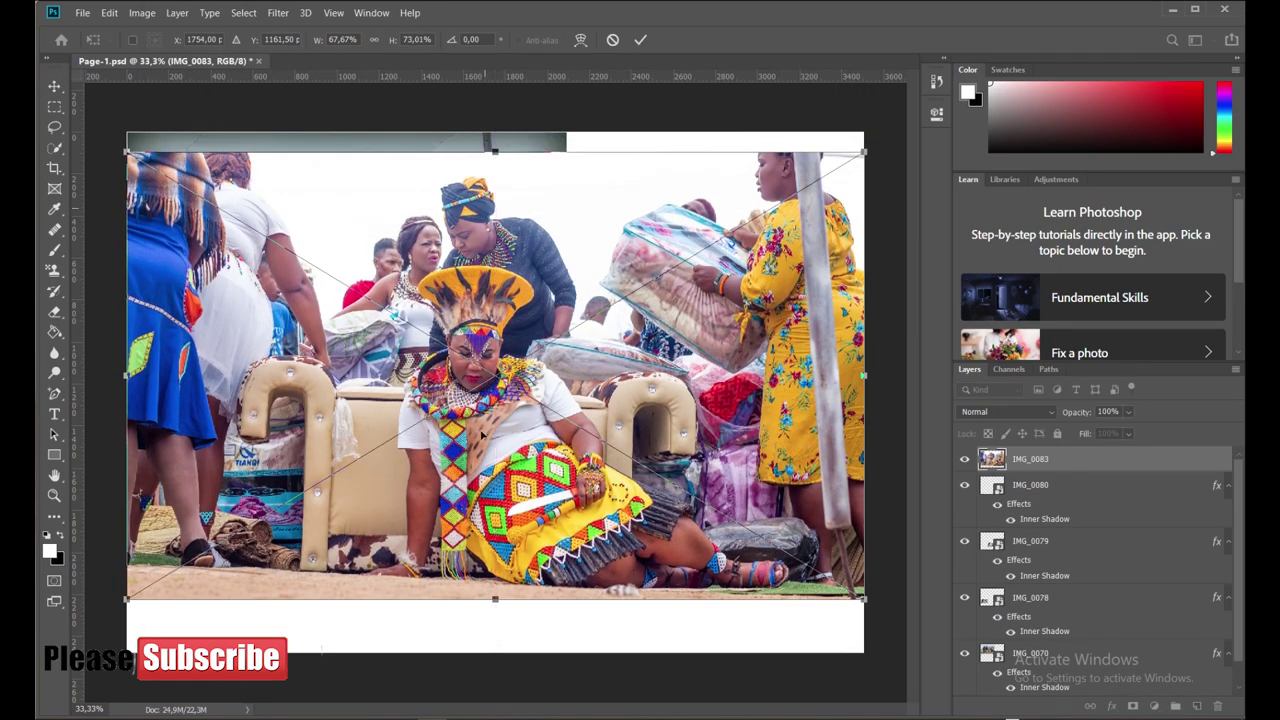
mouse_move(863, 599)
mouse_down()
mouse_move(857, 620)
mouse_move(560, 425)
mouse_up()
drag(345, 280, 682, 290)
mouse_move(794, 214)
mouse_down()
mouse_move(800, 231)
mouse_move(856, 194)
mouse_up()
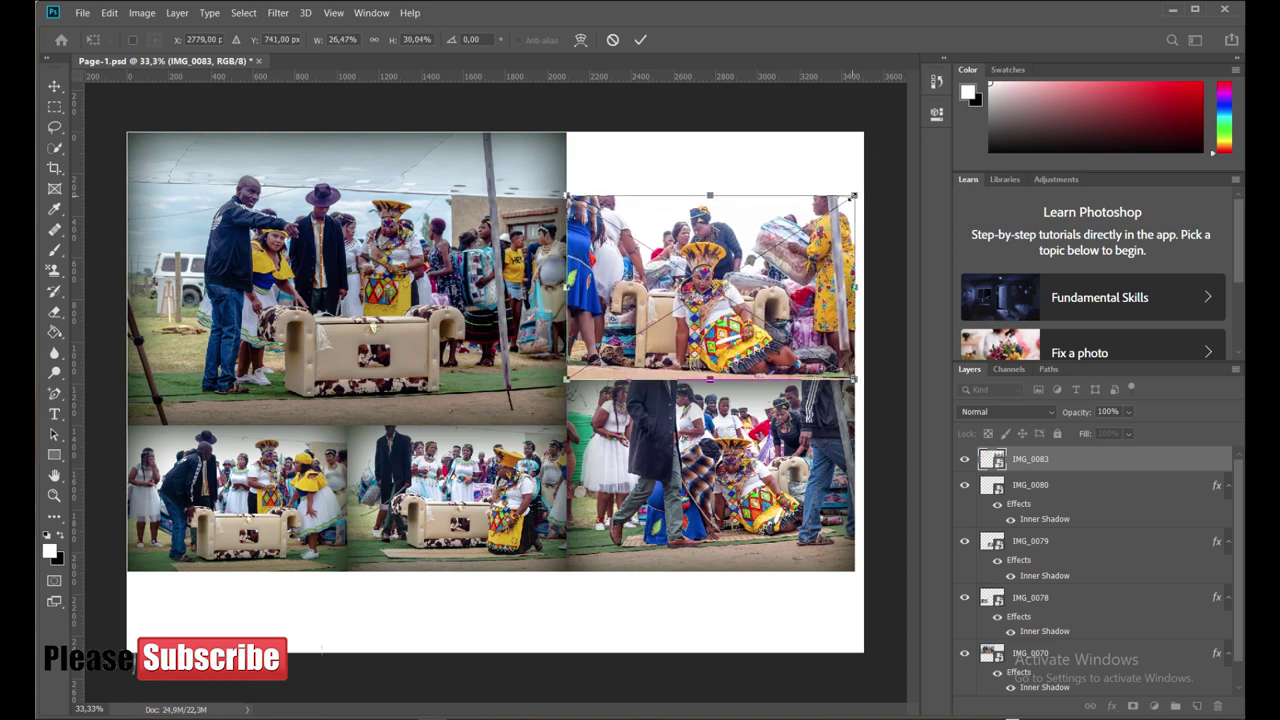
click(641, 40)
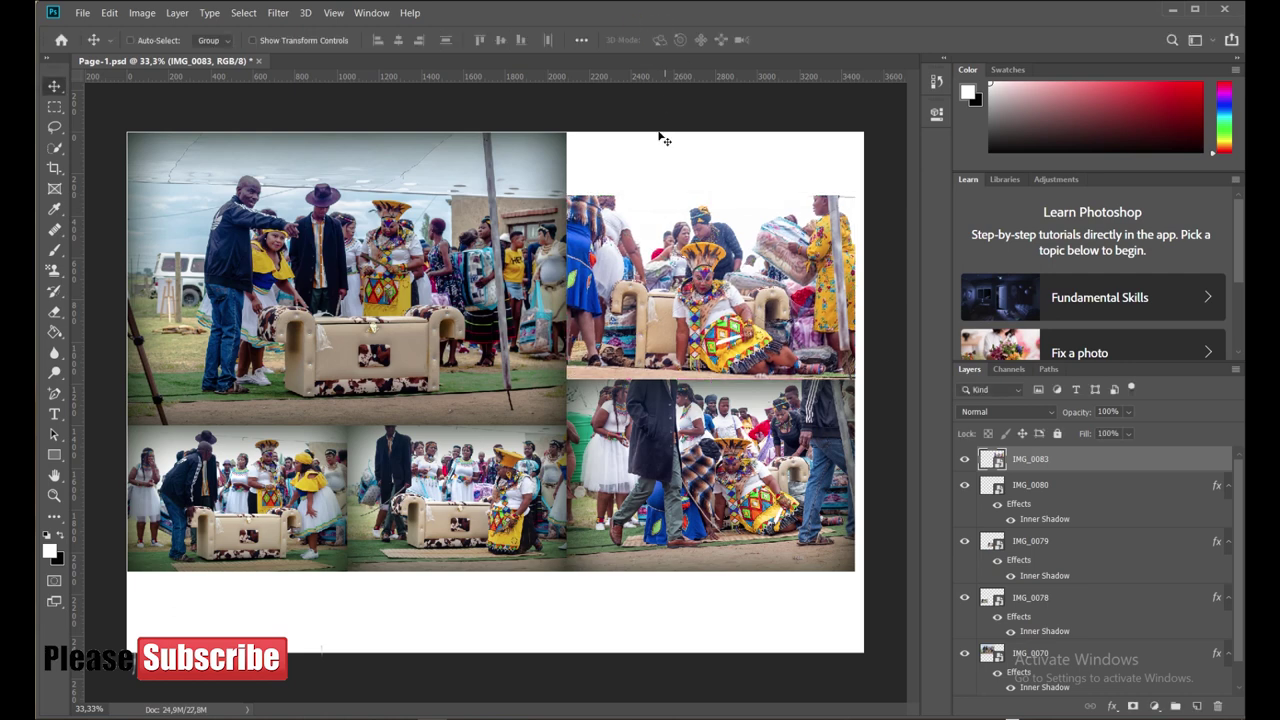
Nudge IMG_0080 and IMG_0083 upward and give IMG_0083 an Inner Shadow
shift+click(1040, 487)
key(shift+Up)
key(shift+Up)
key(shift+Up)
key(shift+Up)
key(shift+Up)
key(shift+Up)
key(shift+Up)
key(shift+Up)
key(shift+Up)
click(1035, 462)
click(1111, 706)
click(1150, 601)
click(1182, 50)
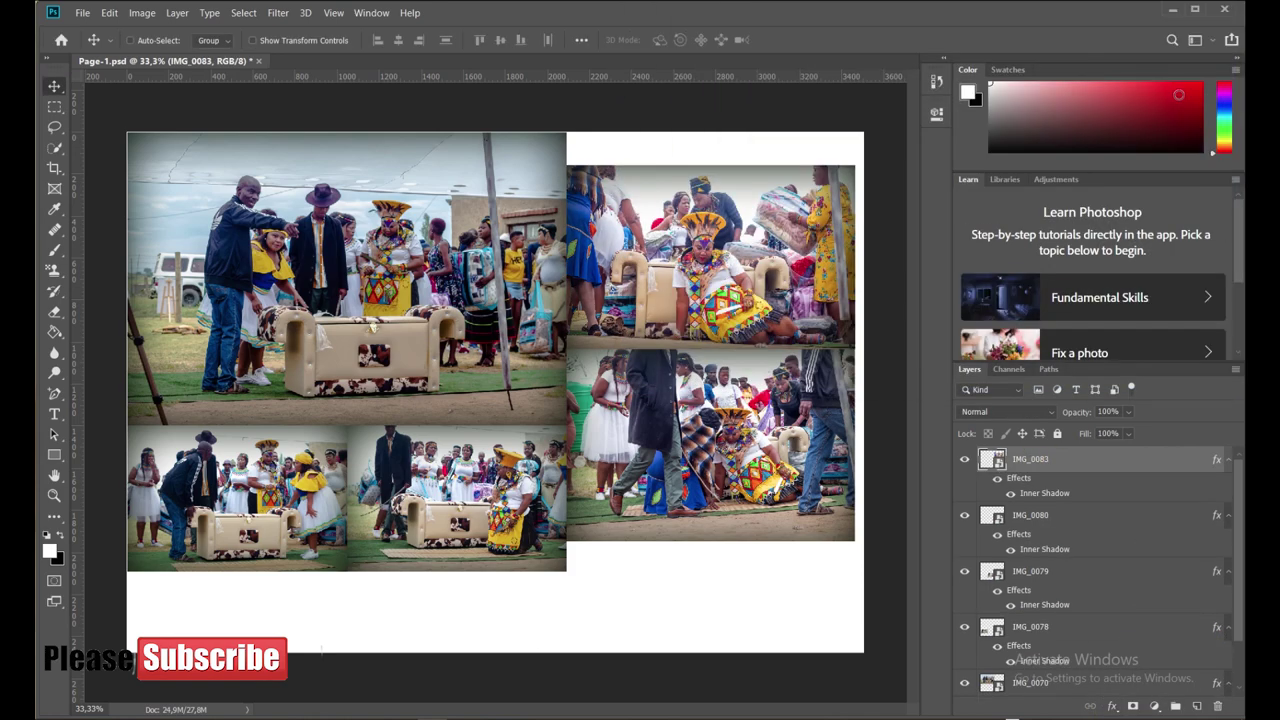
scroll(1224, 507, down, 2)
Shrink the five-photo grid slightly and move it down the page
shift+click(1157, 630)
key(ctrl+t)
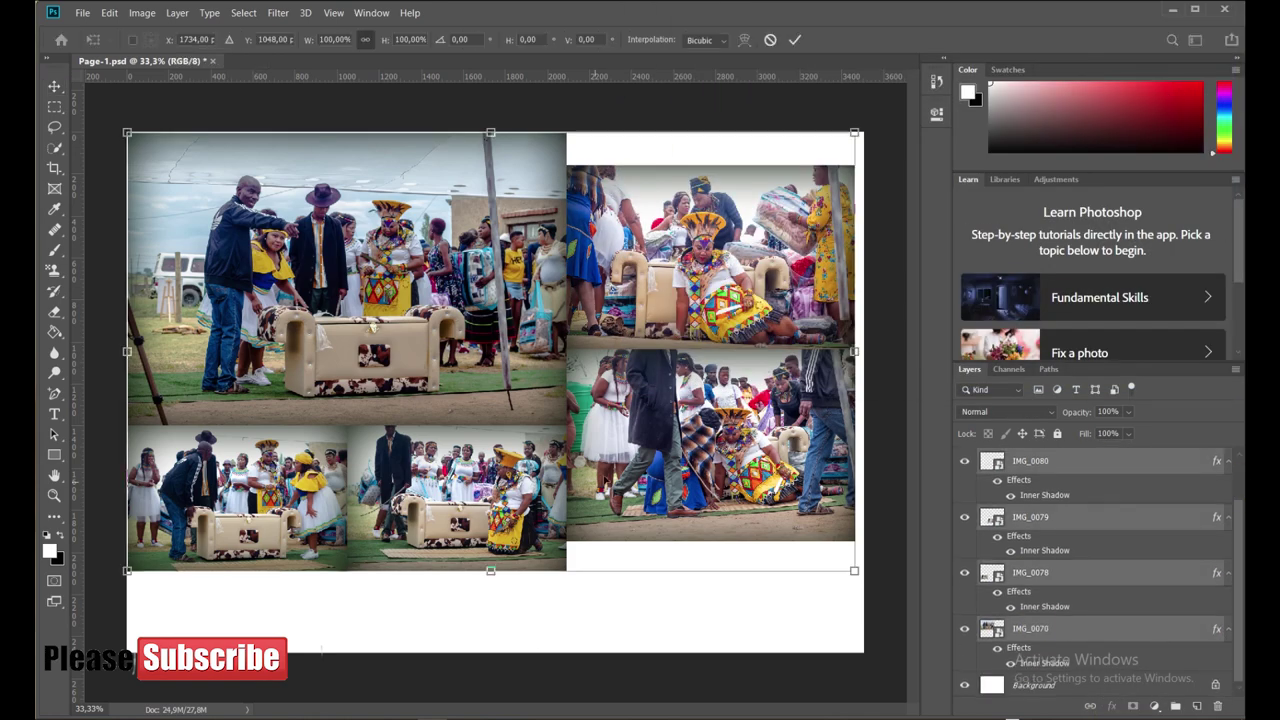
drag(127, 351, 134, 351)
drag(451, 203, 455, 243)
key(Return)
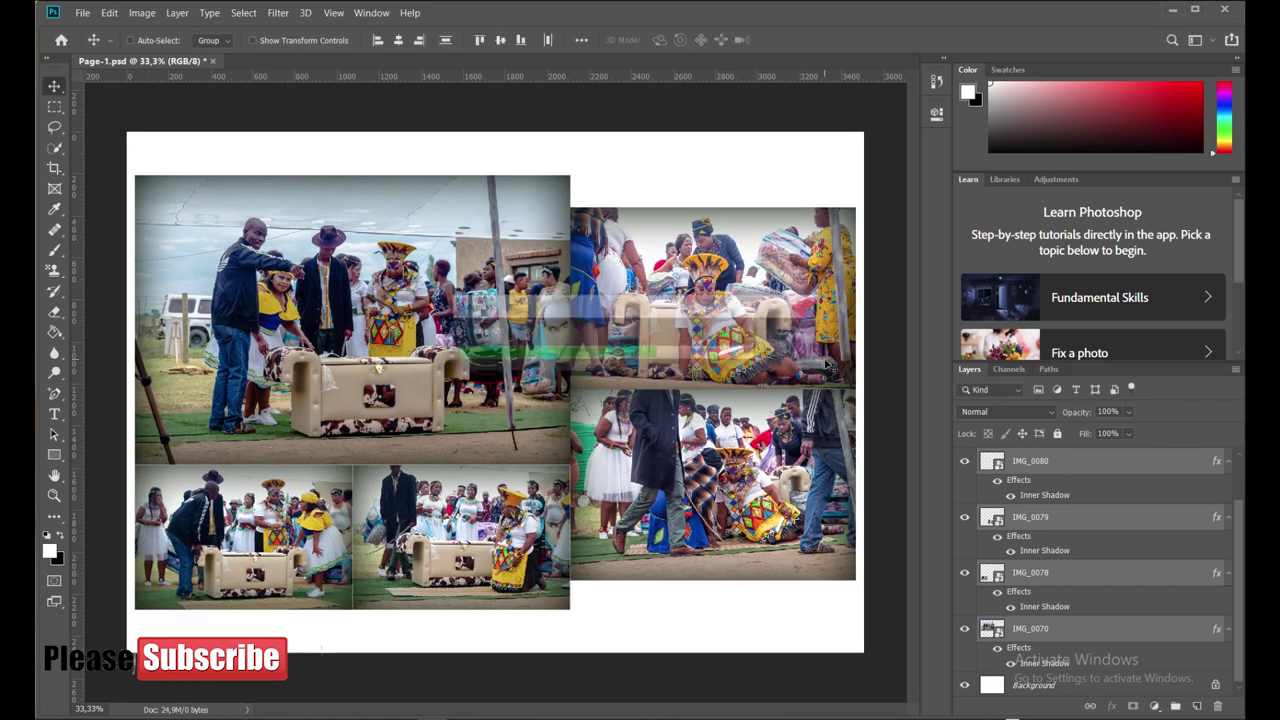
Bring IMG_0085 into Camera Raw, pull down its highlights, and place it
click(353, 697)
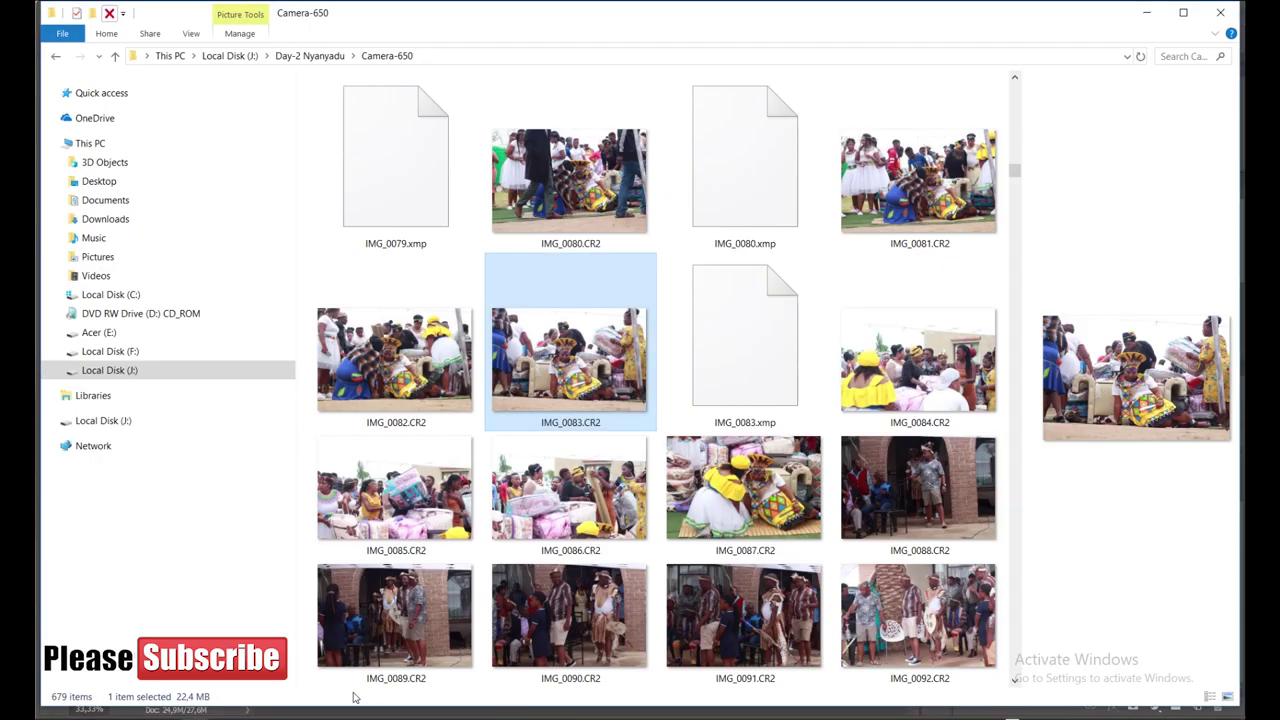
click(745, 490)
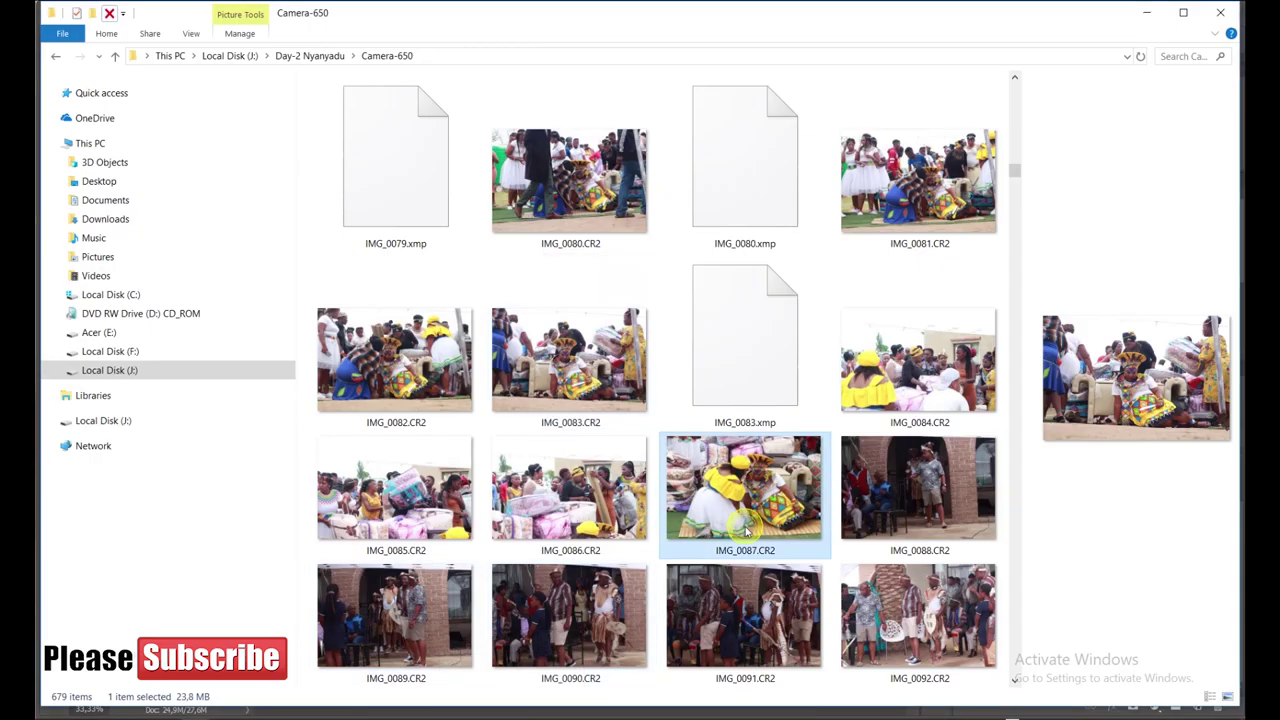
drag(395, 490, 430, 705)
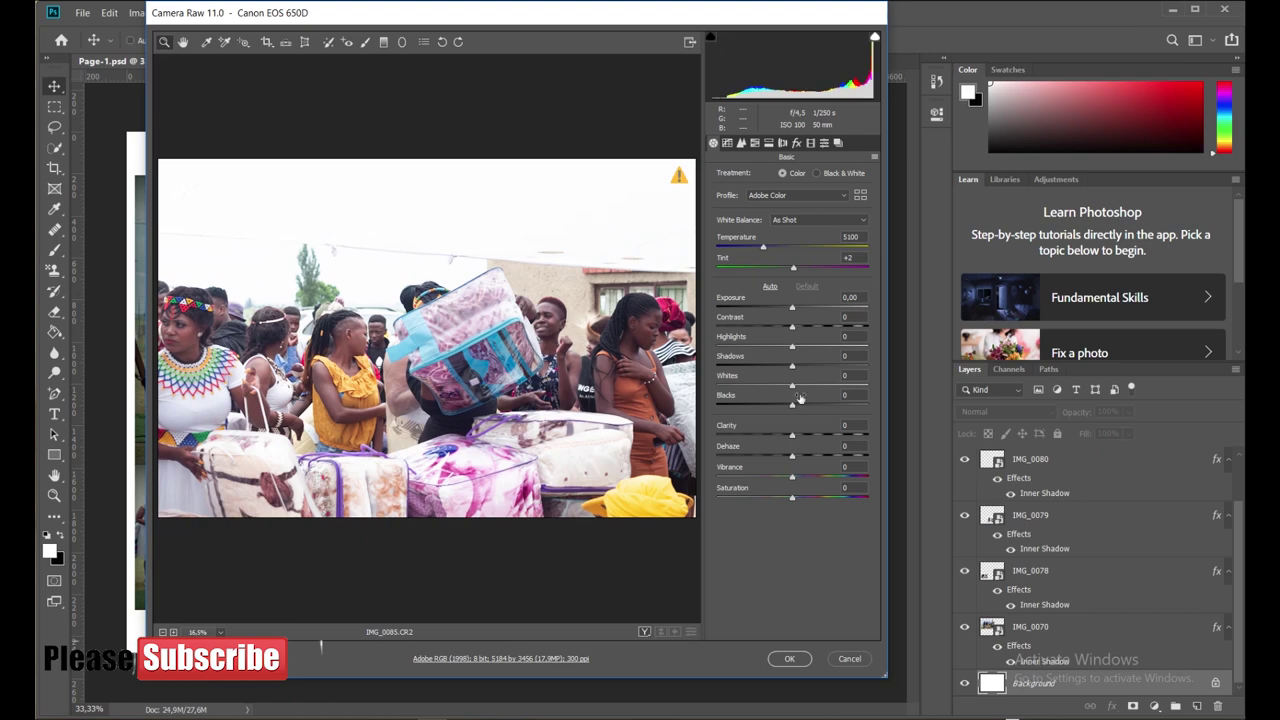
click(727, 143)
mouse_move(792, 372)
mouse_down()
mouse_move(740, 372)
mouse_move(764, 392)
mouse_up()
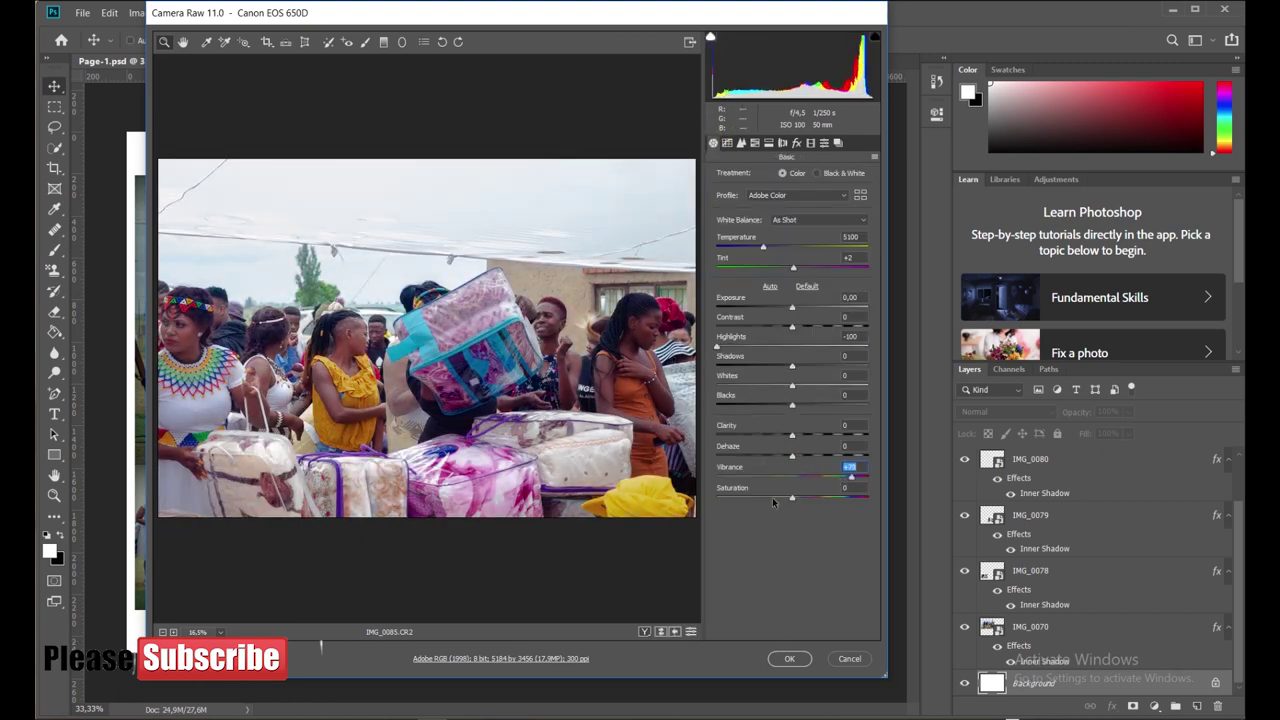
click(789, 658)
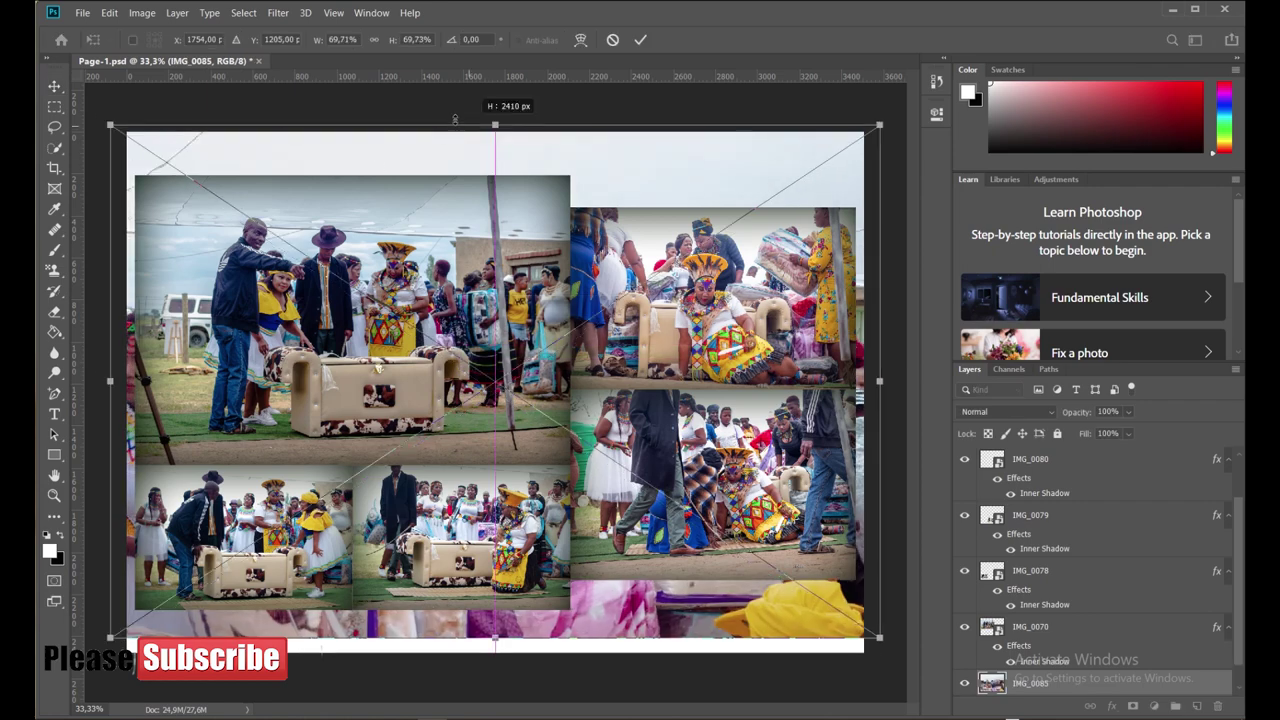
Enlarge IMG_0085 to cover the whole page and fade it to 22% opacity
mouse_move(286, 8)
mouse_down()
mouse_move(586, 143)
mouse_move(470, 495)
mouse_move(594, 571)
mouse_move(545, 672)
mouse_up()
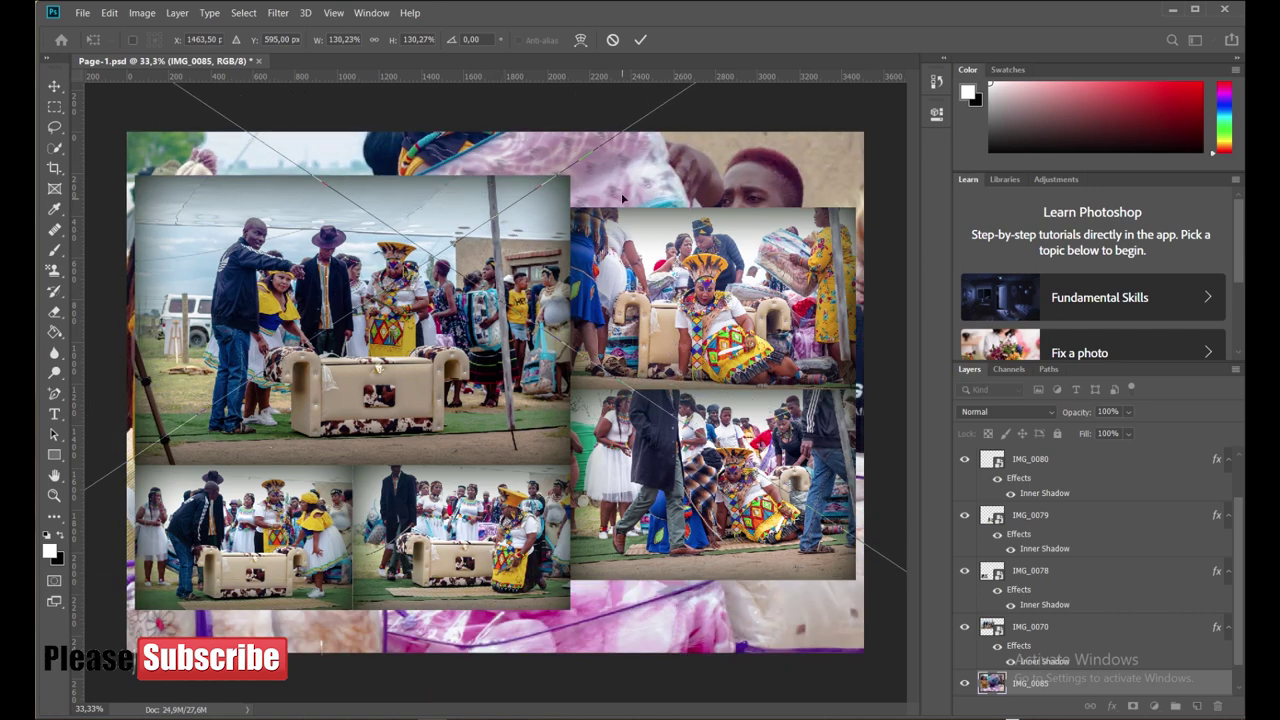
key(Return)
drag(1080, 412, 1030, 425)
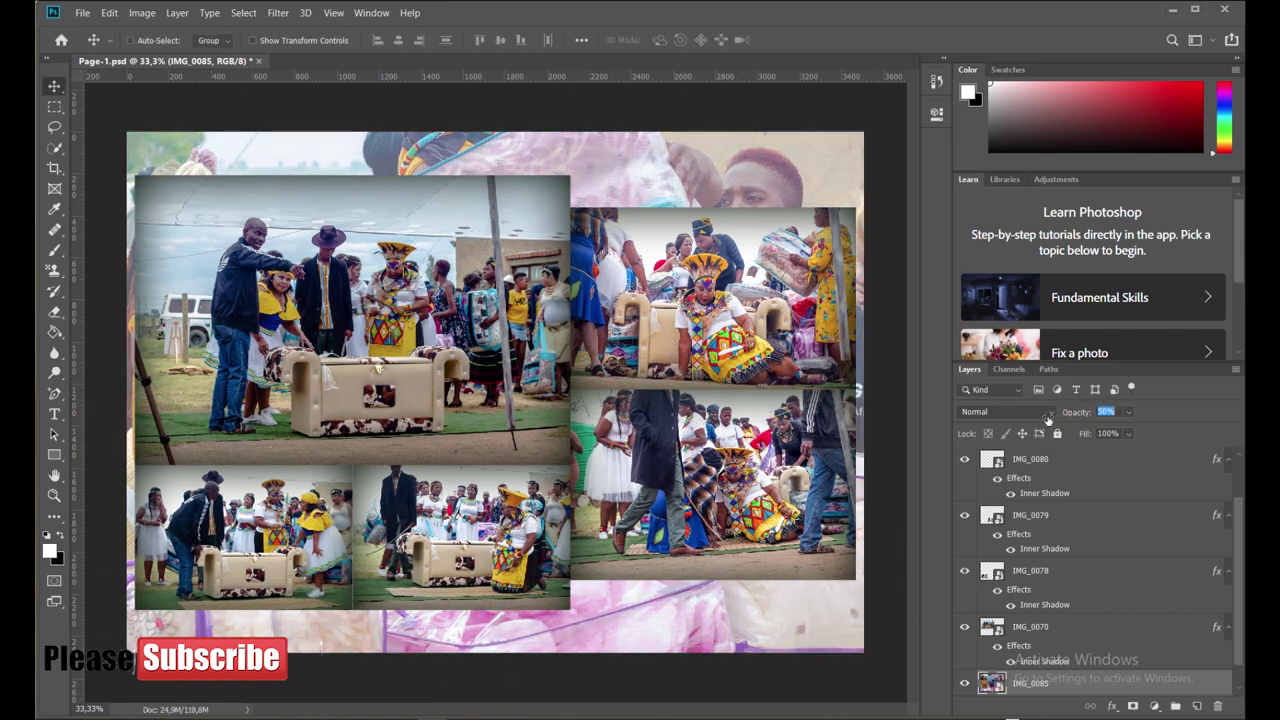
drag(1074, 411, 1071, 412)
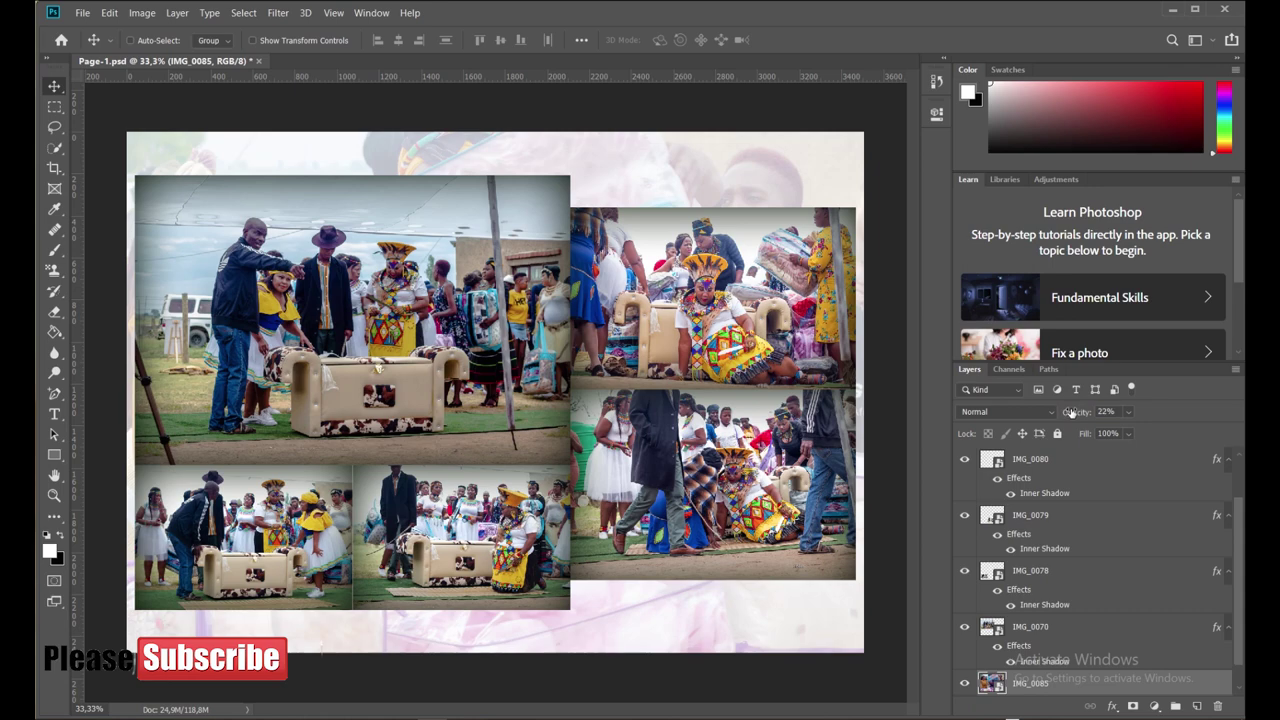
Save the collage as the JPEG Page-2.jpg in the Nyanyadu Photobook folder
click(83, 13)
click(174, 184)
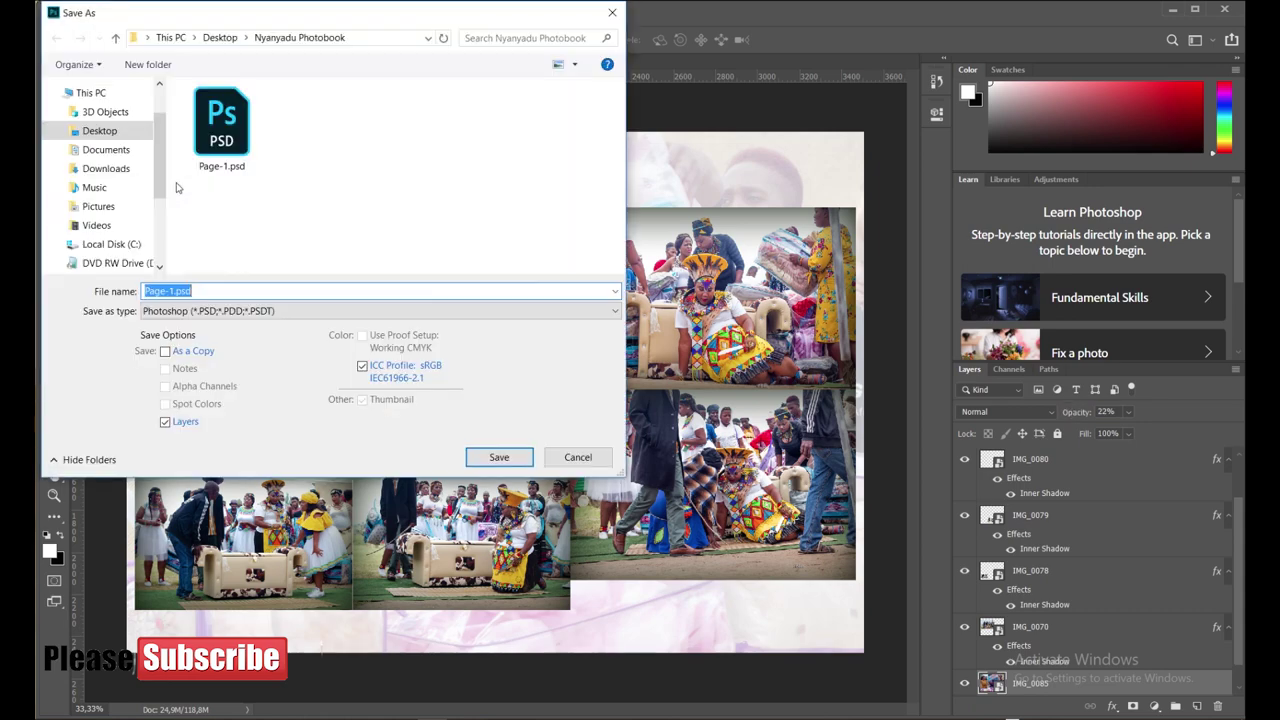
key(BackSpace)
key(BackSpace)
key(BackSpace)
text(2)
click(380, 311)
click(215, 440)
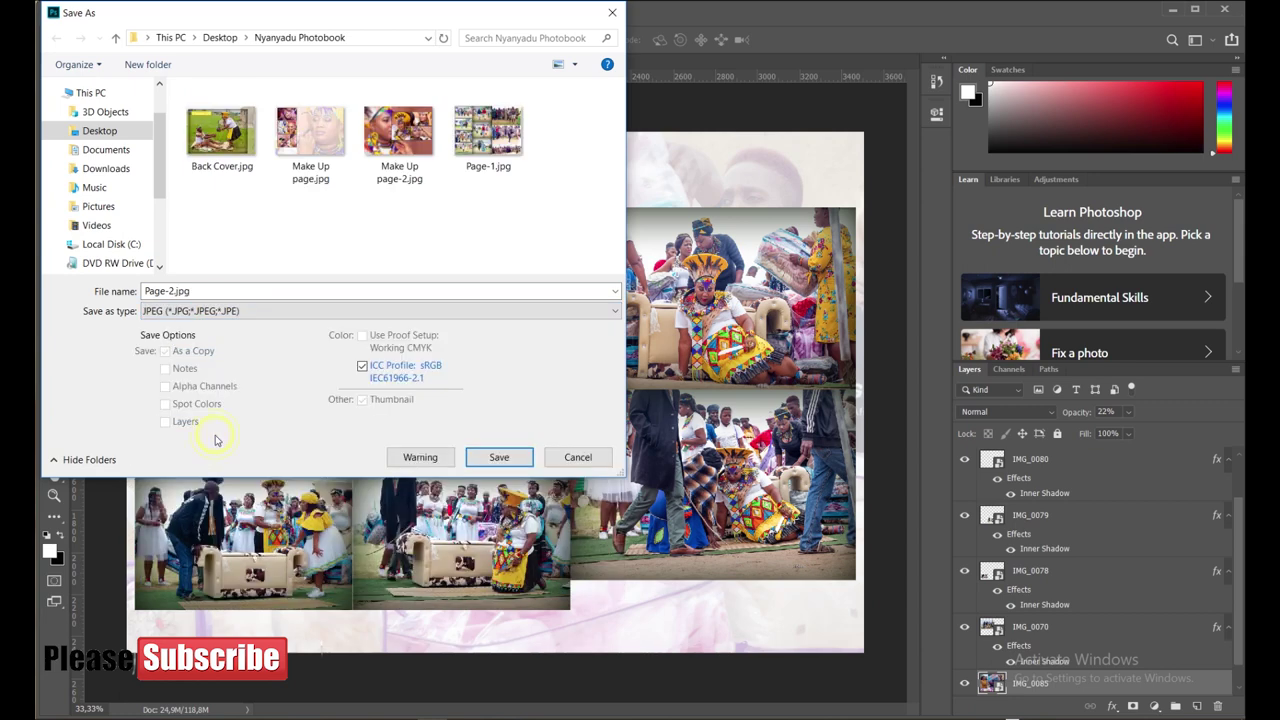
click(497, 457)
Accept the default JPEG options, then minimise Photoshop and File Explorer to show the desktop
click(450, 86)
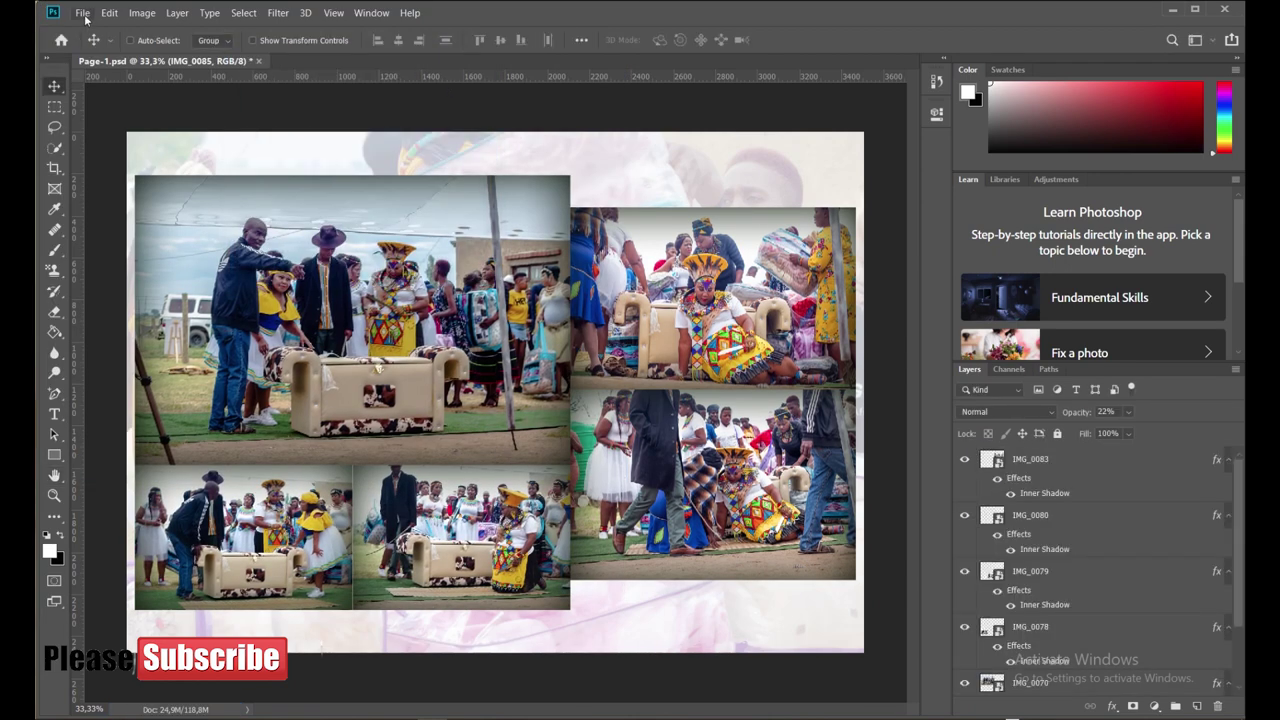
click(1170, 12)
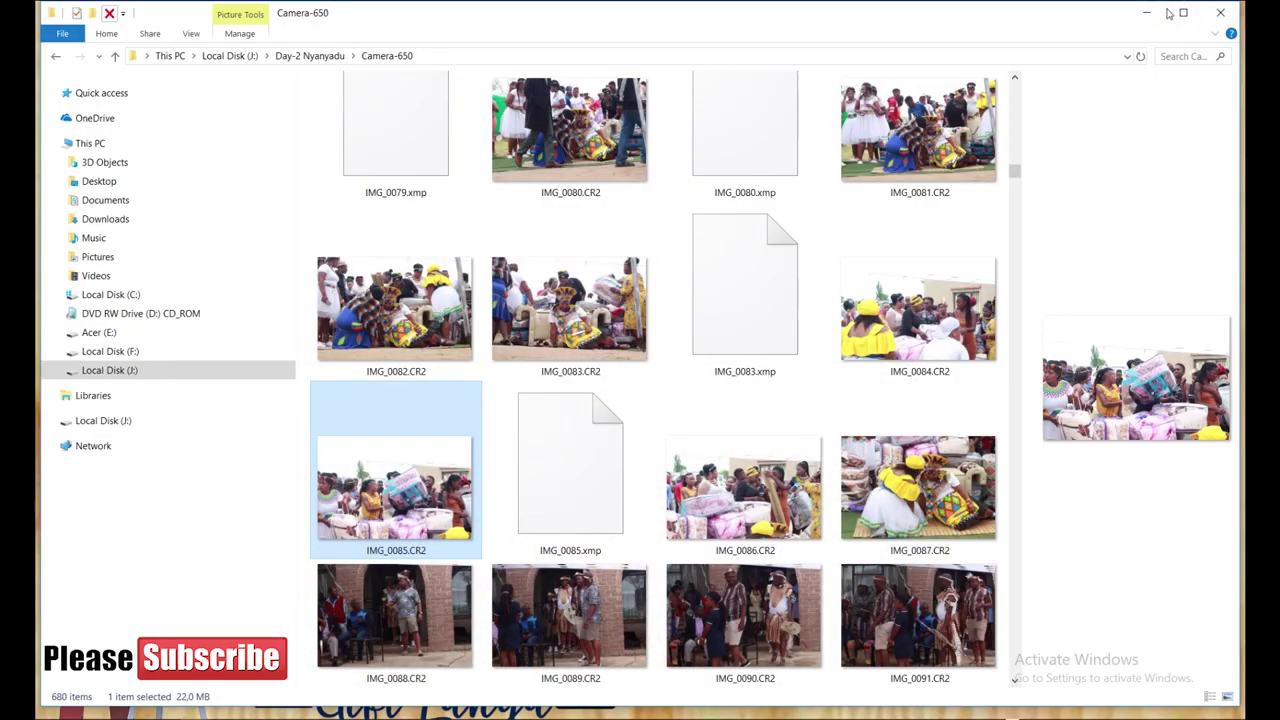
click(1143, 14)
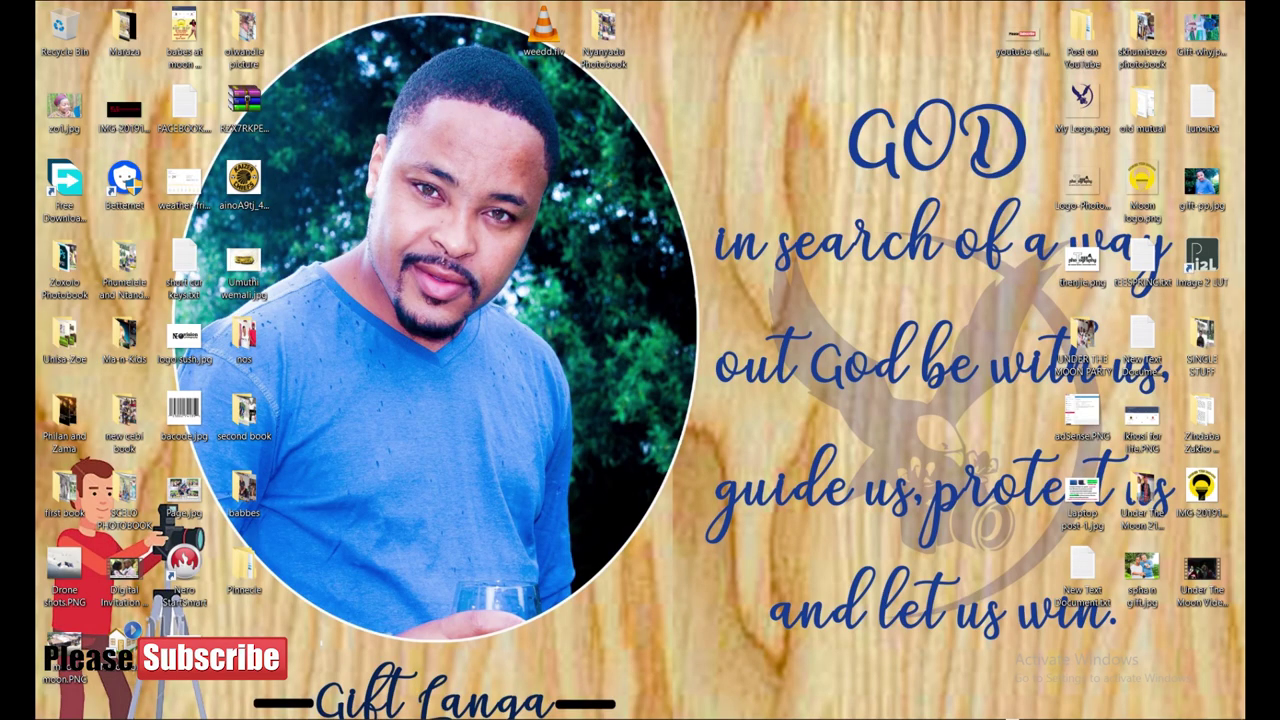